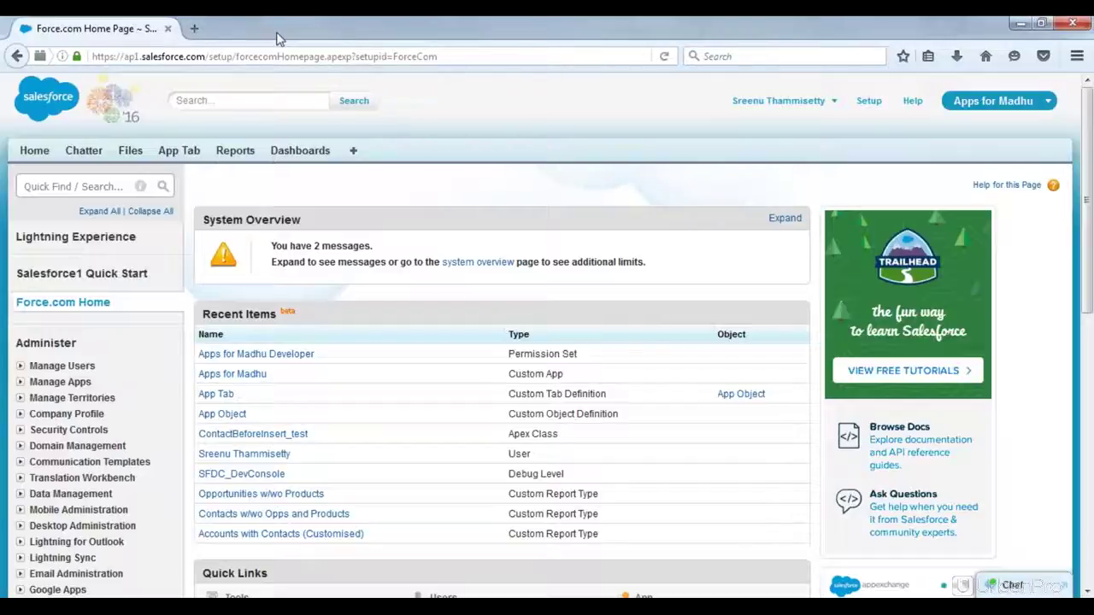
Step: Open a new browser tab and head the Notepad notes 'How to get free developer edition for personal use'
{"action": "left_click", "coordinate": [194, 28]}
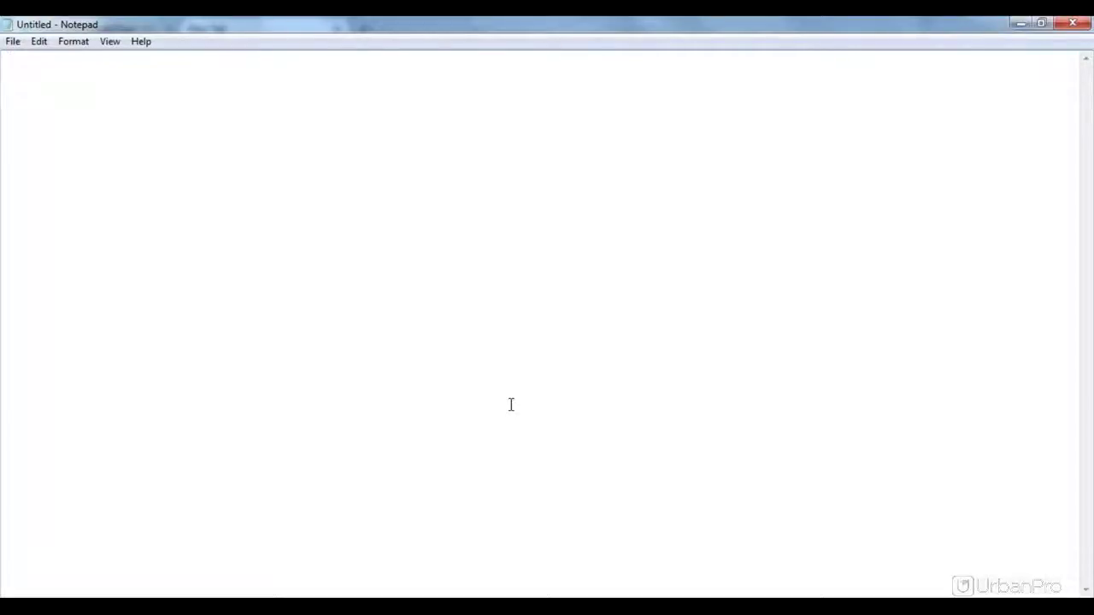
{"action": "type", "text": "How to get free developer "}
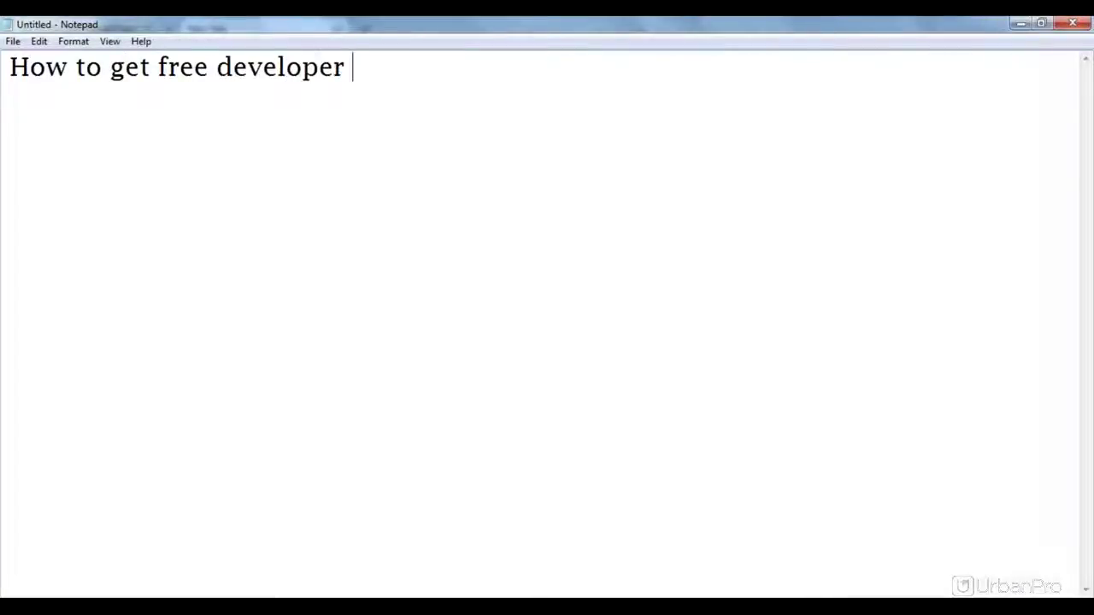
{"action": "type", "text": "editio"}
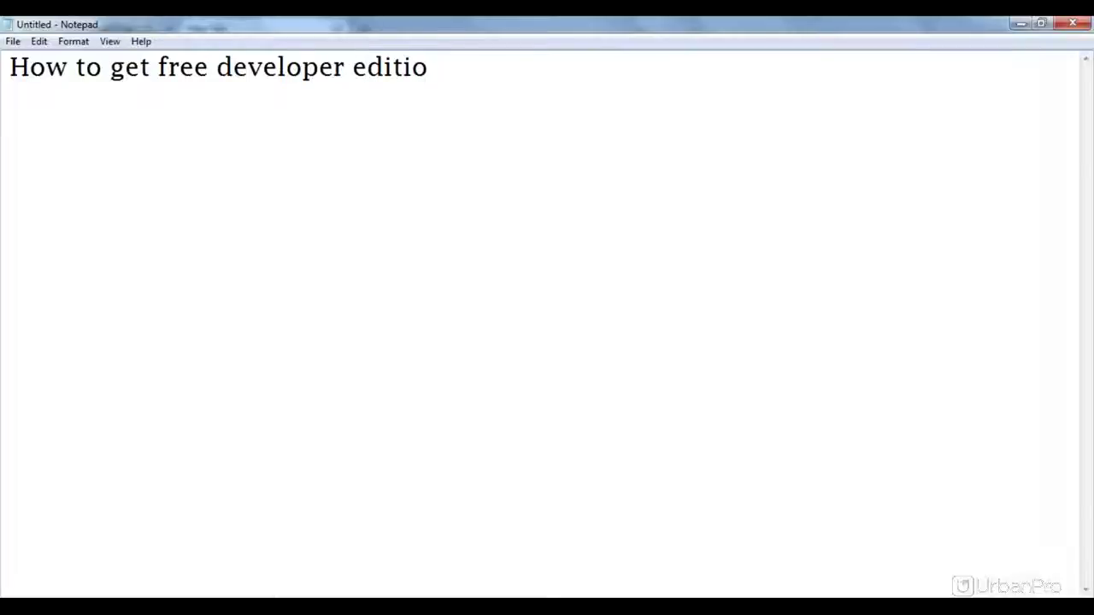
{"action": "type", "text": "n for pe"}
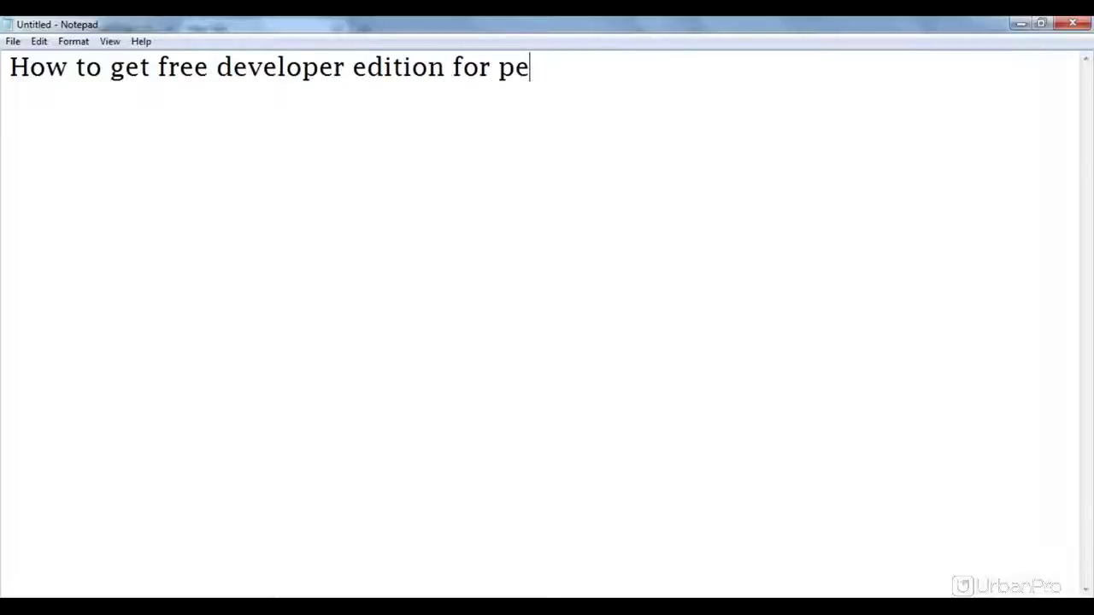
{"action": "type", "text": "rsonal use"}
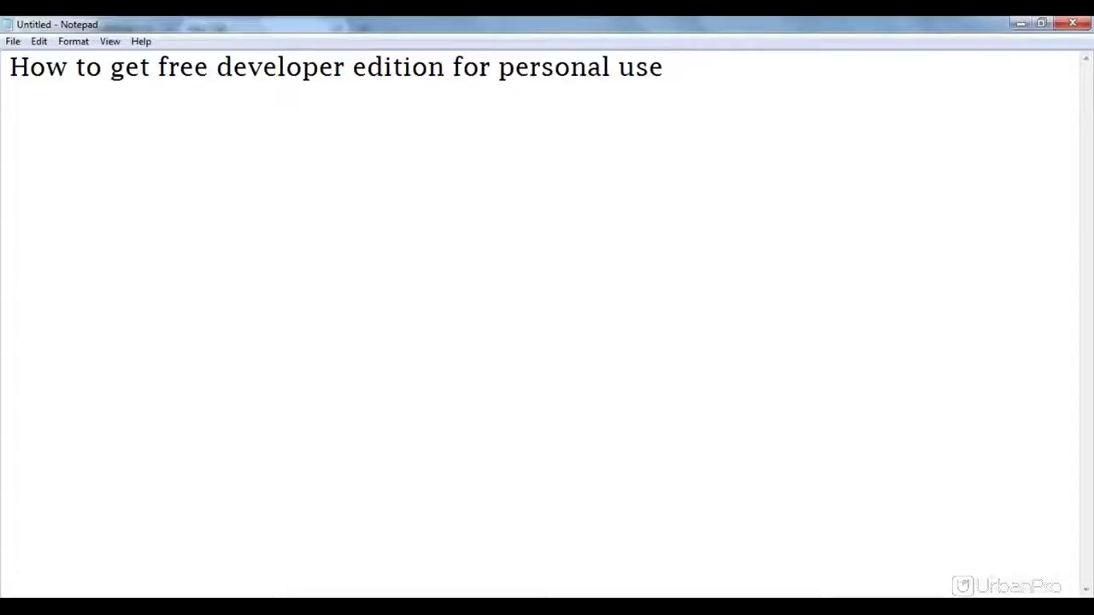
{"action": "key", "text": "Return"}
{"action": "key", "text": "alt+Tab"}
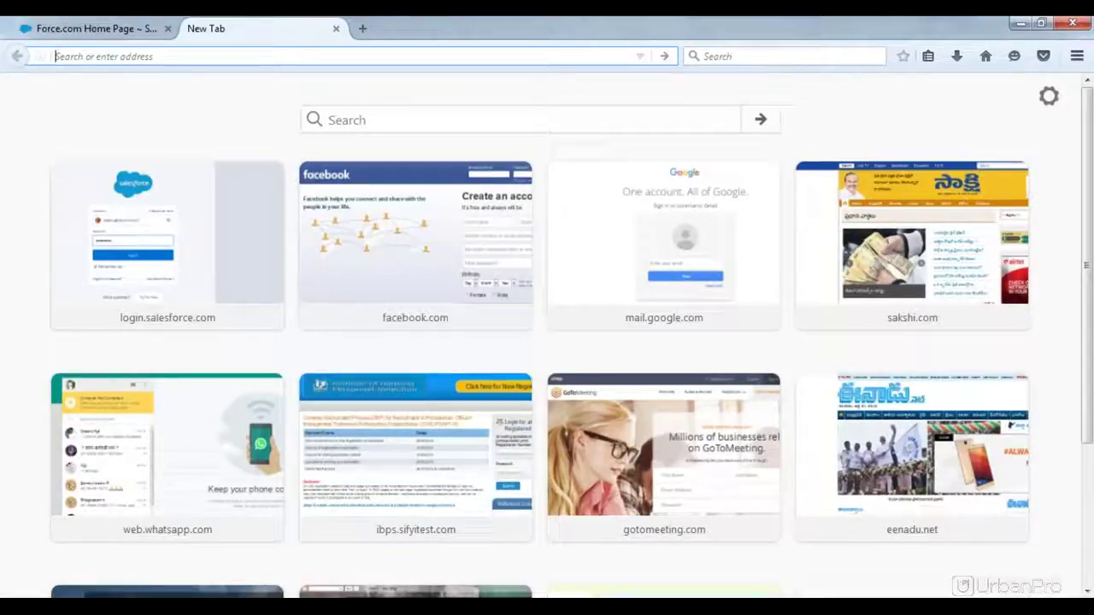
Step: Load developer.salesforce.com in the new tab
{"action": "type", "text": "devel"}
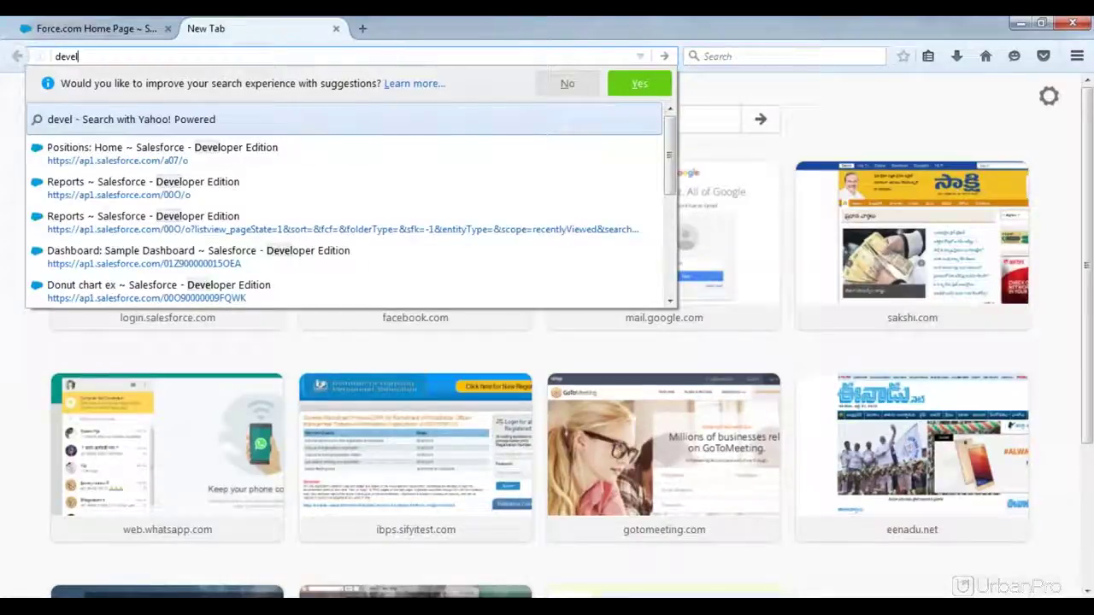
{"action": "type", "text": "oper."}
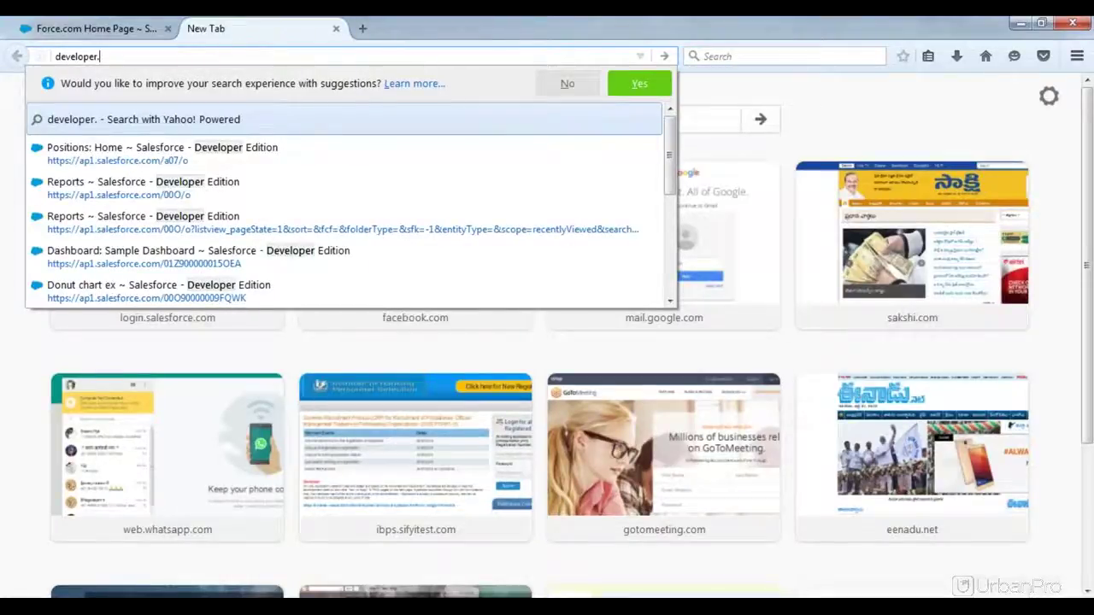
{"action": "type", "text": "sales"}
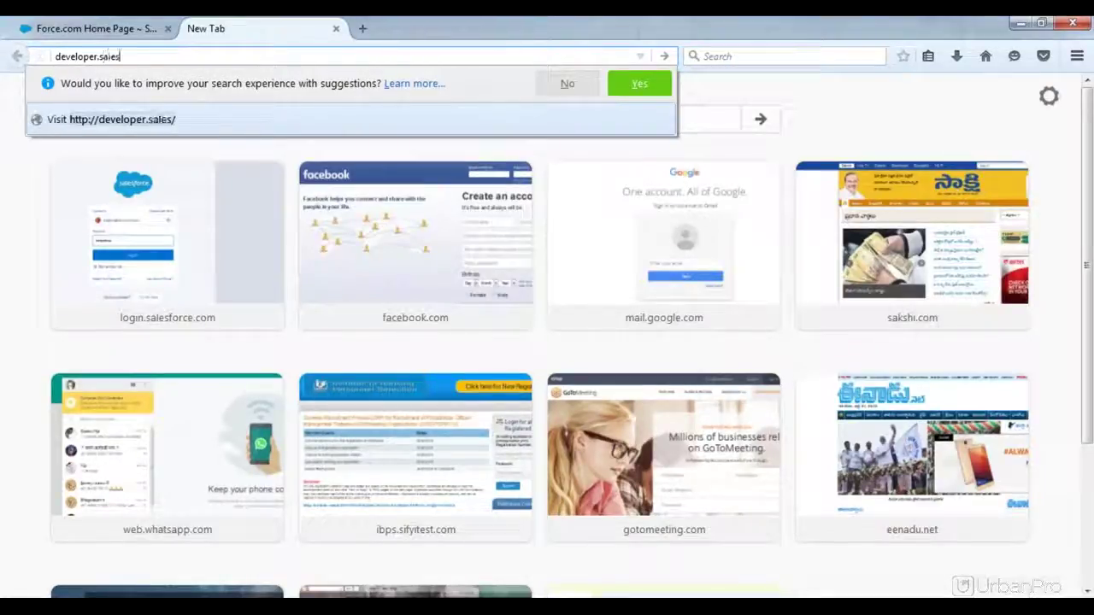
{"action": "type", "text": "force.com"}
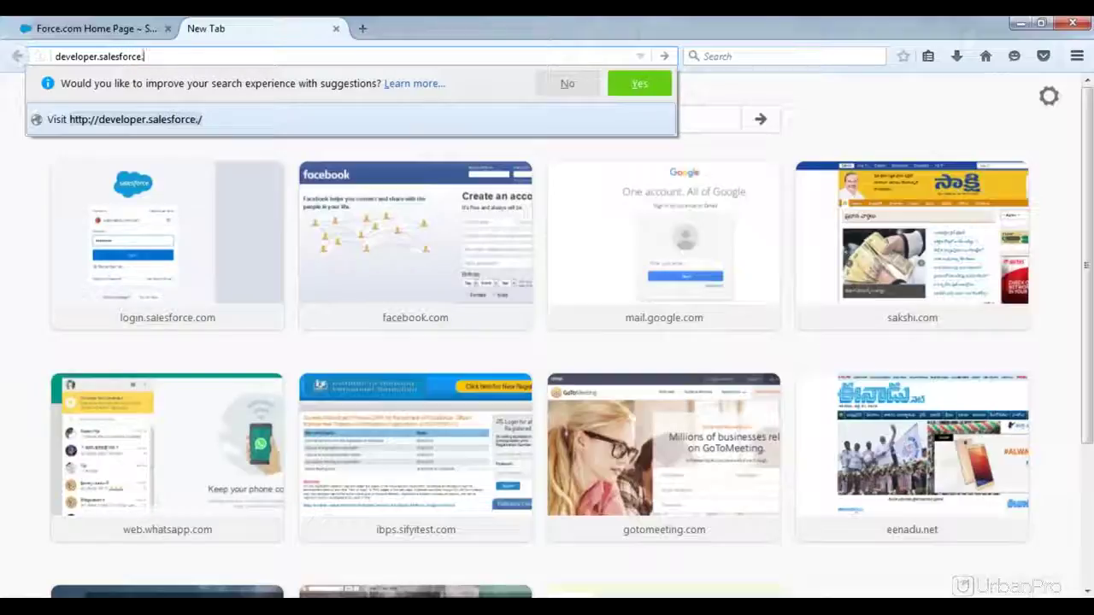
{"action": "key", "text": "Return"}
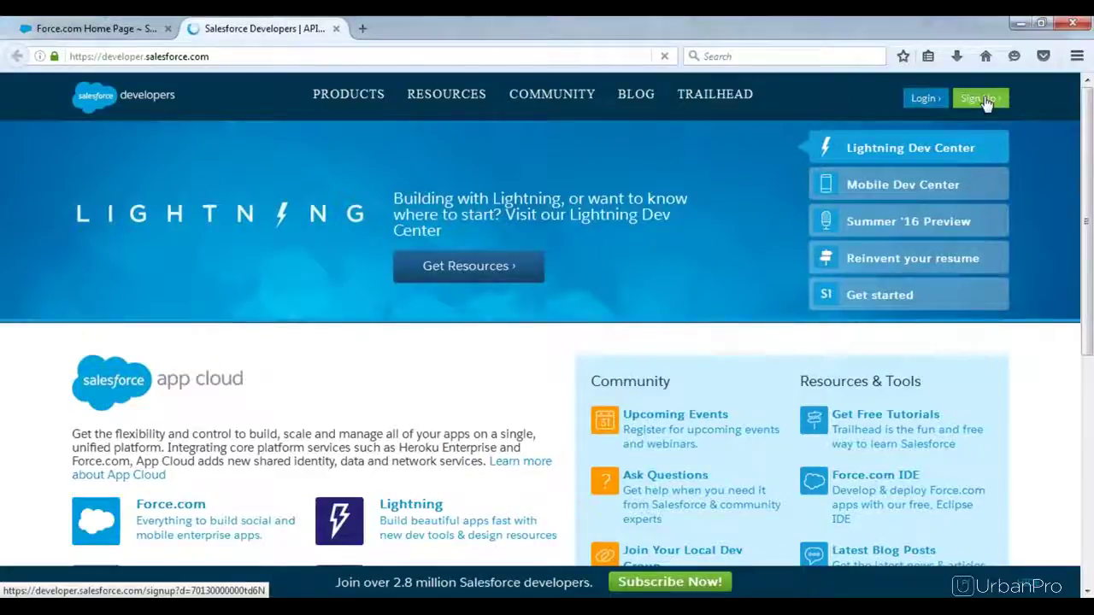
Step: Go to the Developer Edition signup page via the green Sign Up button
{"action": "left_click", "coordinate": [982, 99]}
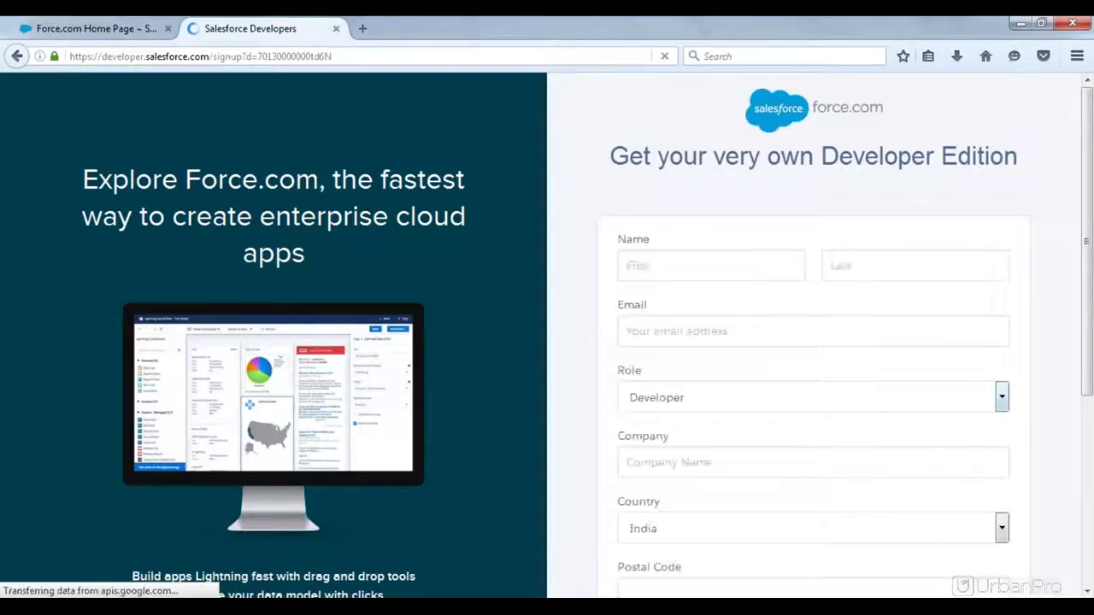
Step: Enter 'First Name' and 'Last Name' in the name fields, skip Email, and keep Role as Developer
{"action": "left_click", "coordinate": [676, 266]}
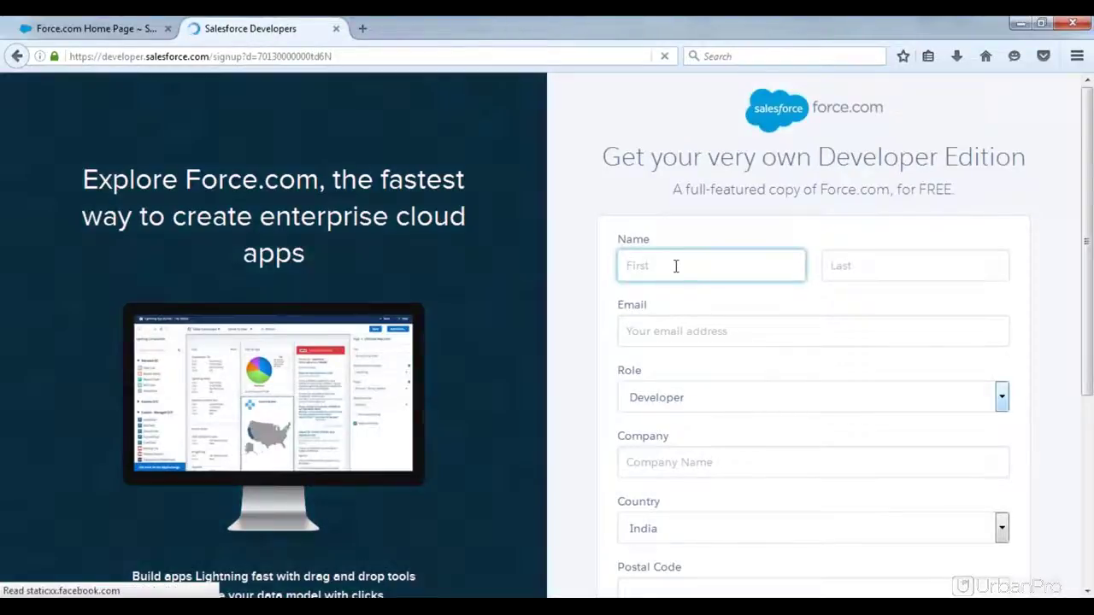
{"action": "type", "text": "Fir"}
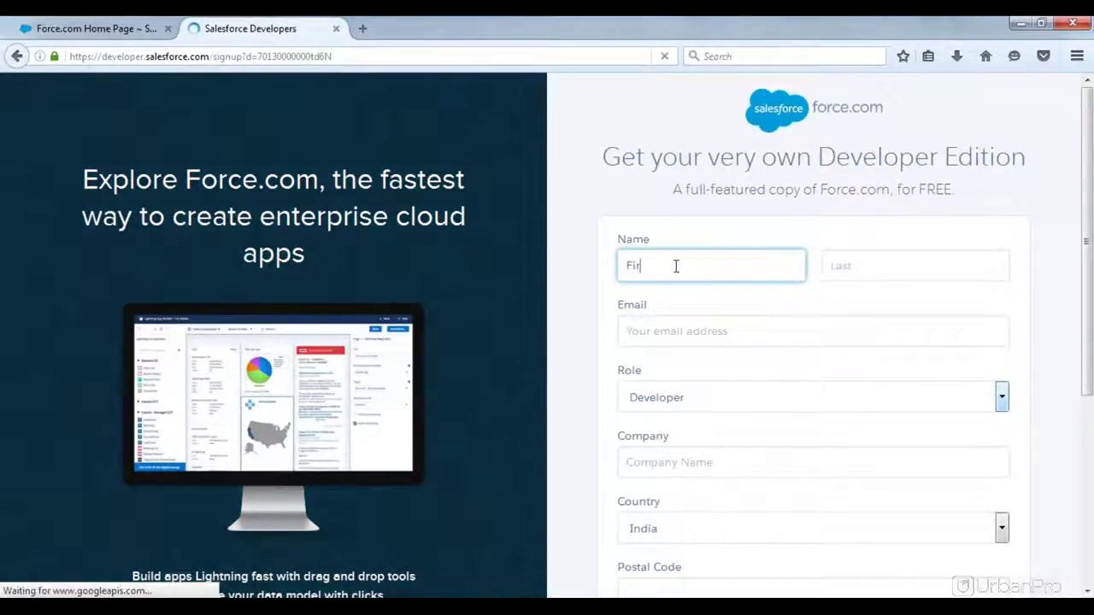
{"action": "type", "text": "st Name"}
{"action": "key", "text": "Tab"}
{"action": "type", "text": "L"}
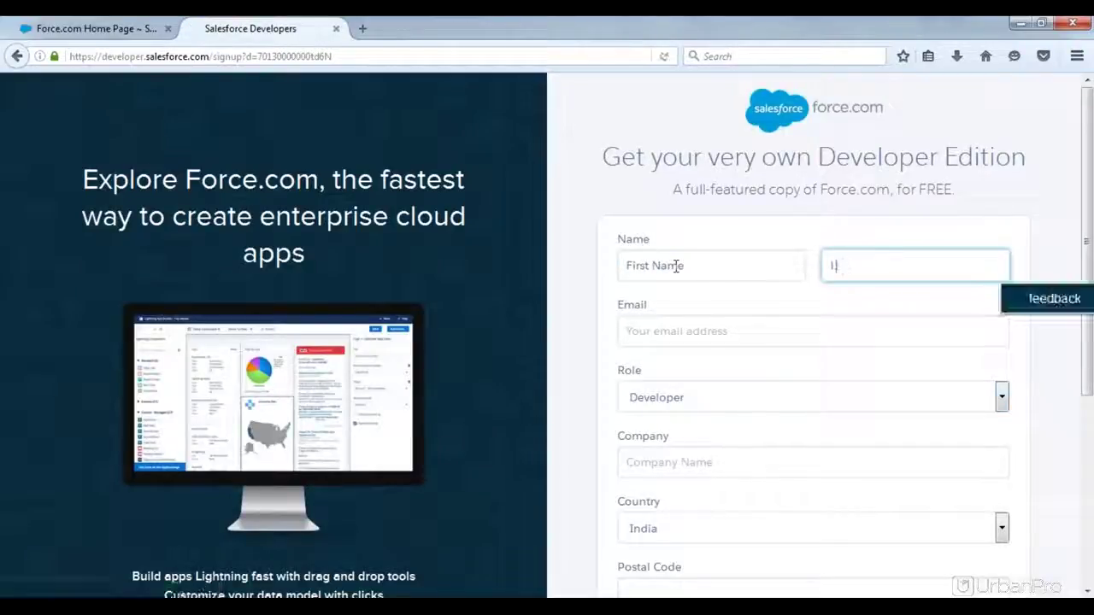
{"action": "type", "text": "ast Name"}
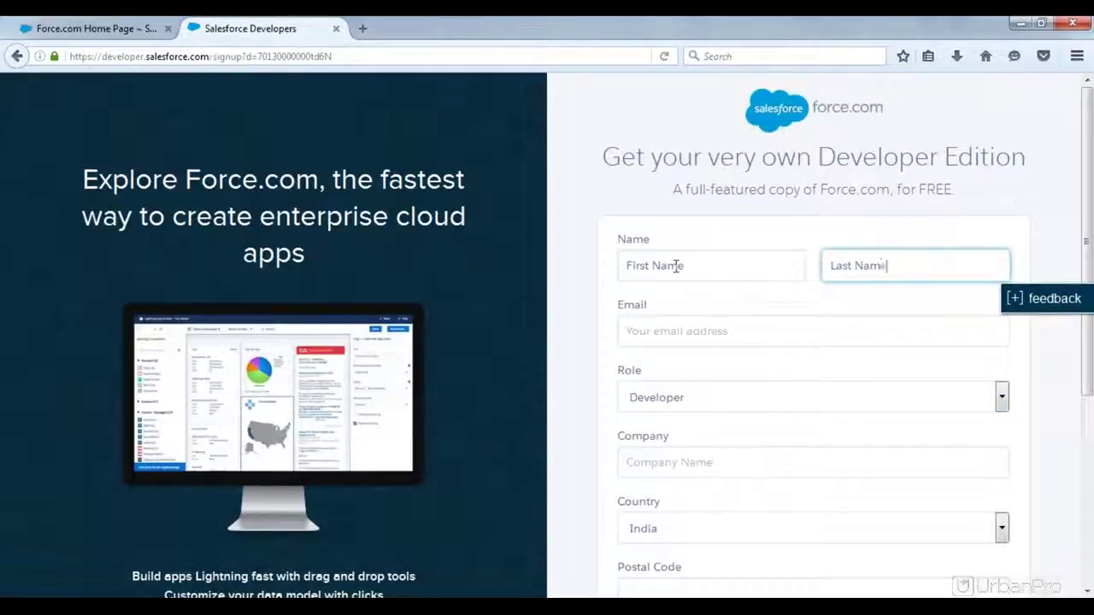
{"action": "key", "text": "Tab"}
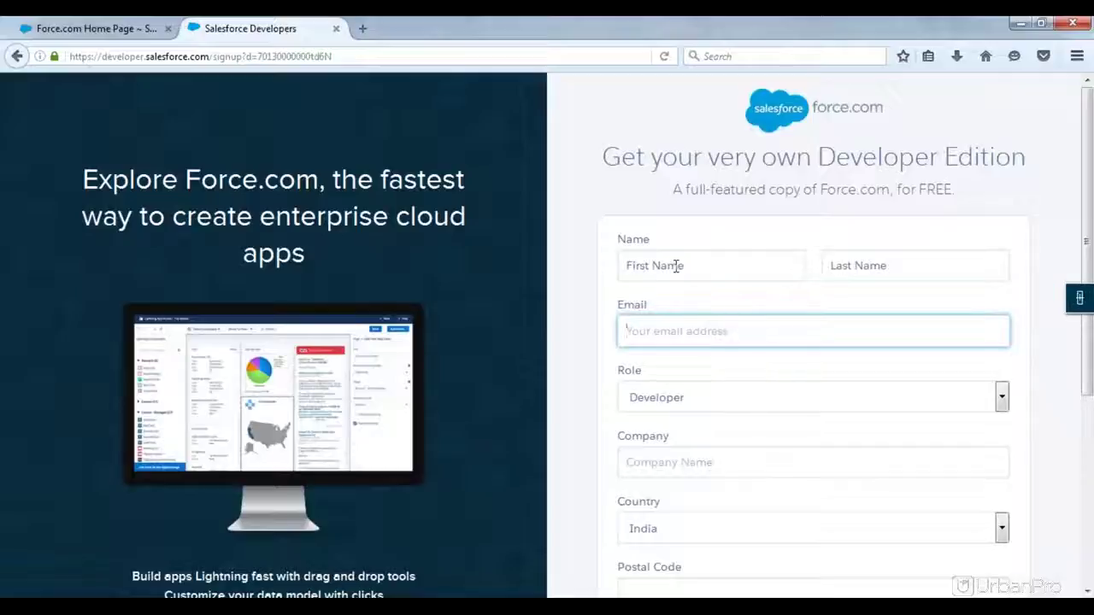
{"action": "key", "text": "Tab"}
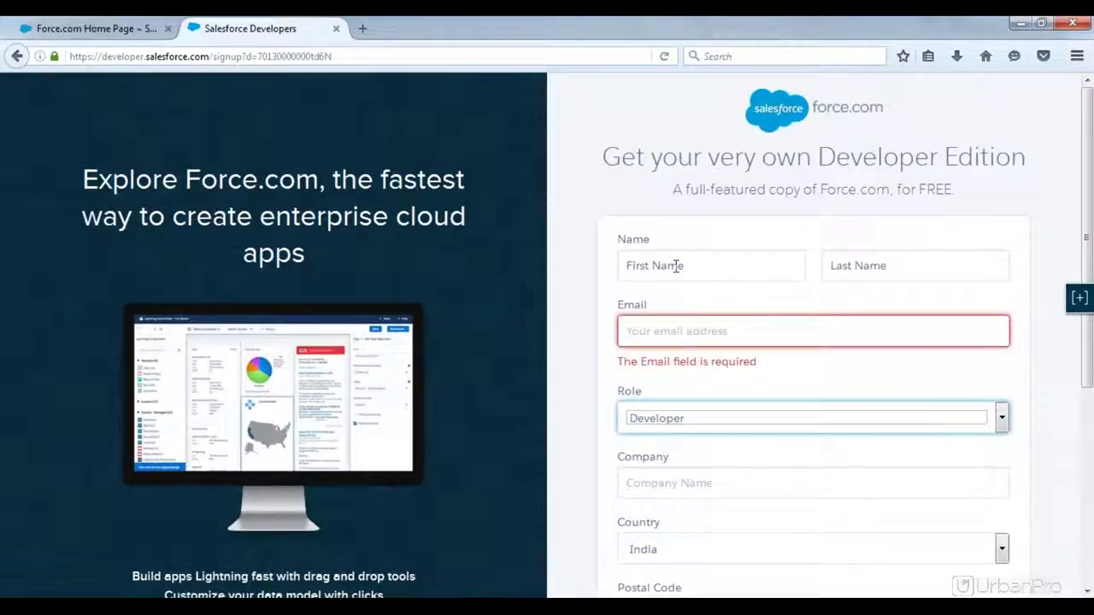
{"action": "left_click", "coordinate": [1002, 420]}
{"action": "left_click", "coordinate": [1002, 420]}
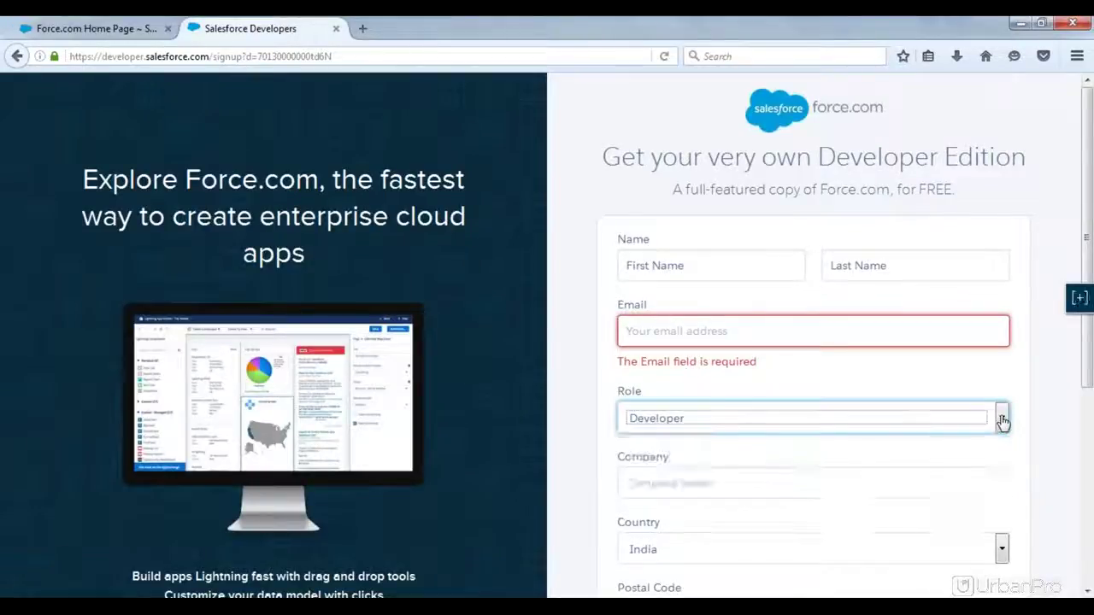
{"action": "left_click", "coordinate": [598, 412]}
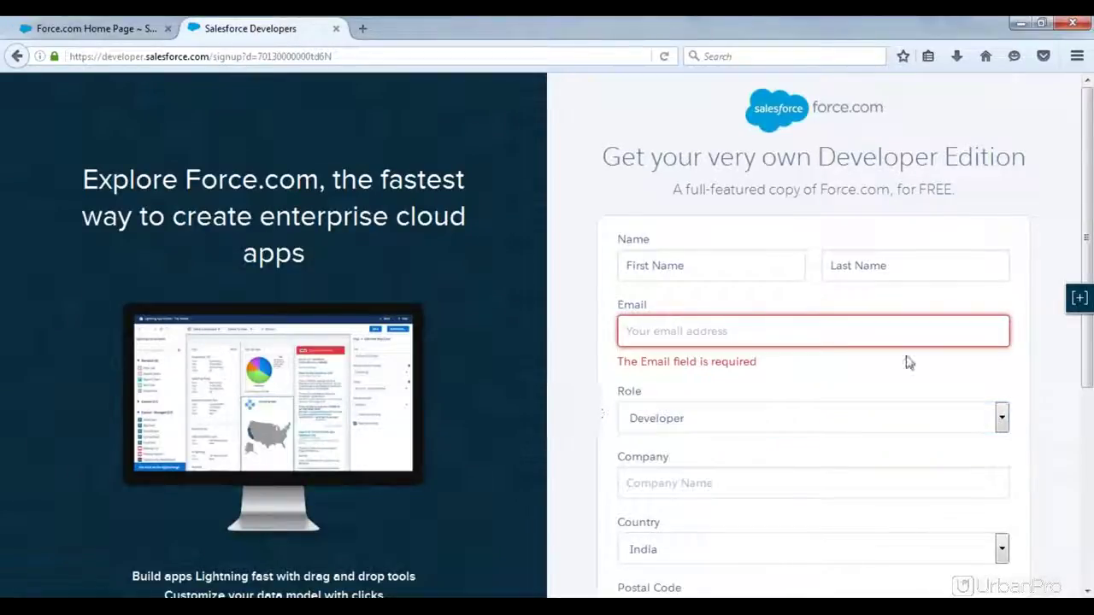
Step: Scroll down the signup form and enter an email-style username in the Username field
{"action": "scroll", "coordinate": [1087, 168], "scroll_direction": "down", "scroll_amount": 1}
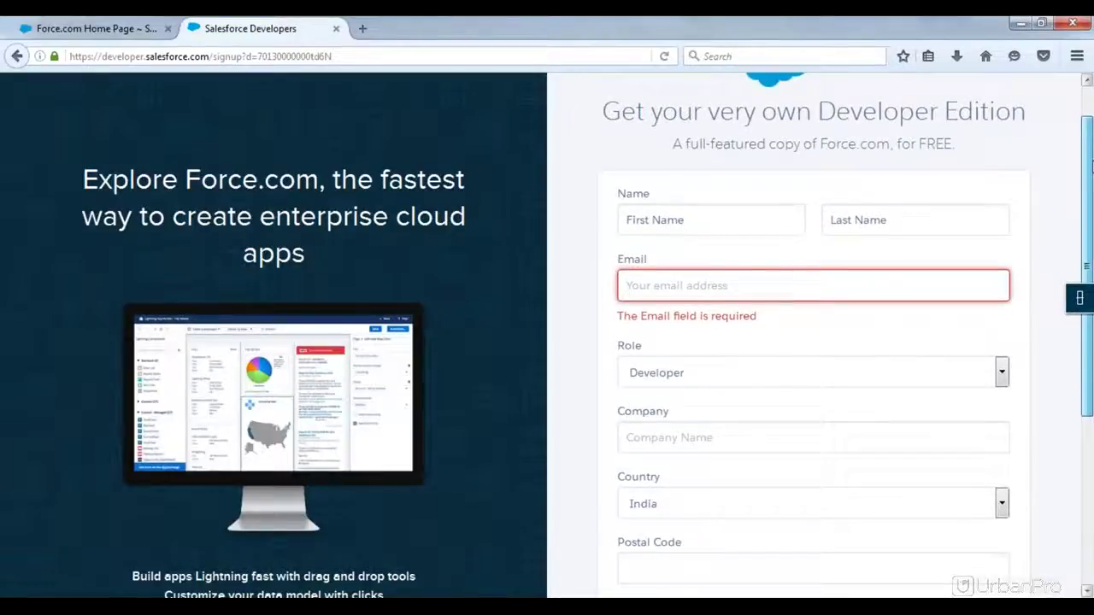
{"action": "scroll", "coordinate": [1087, 168], "scroll_direction": "down", "scroll_amount": 2}
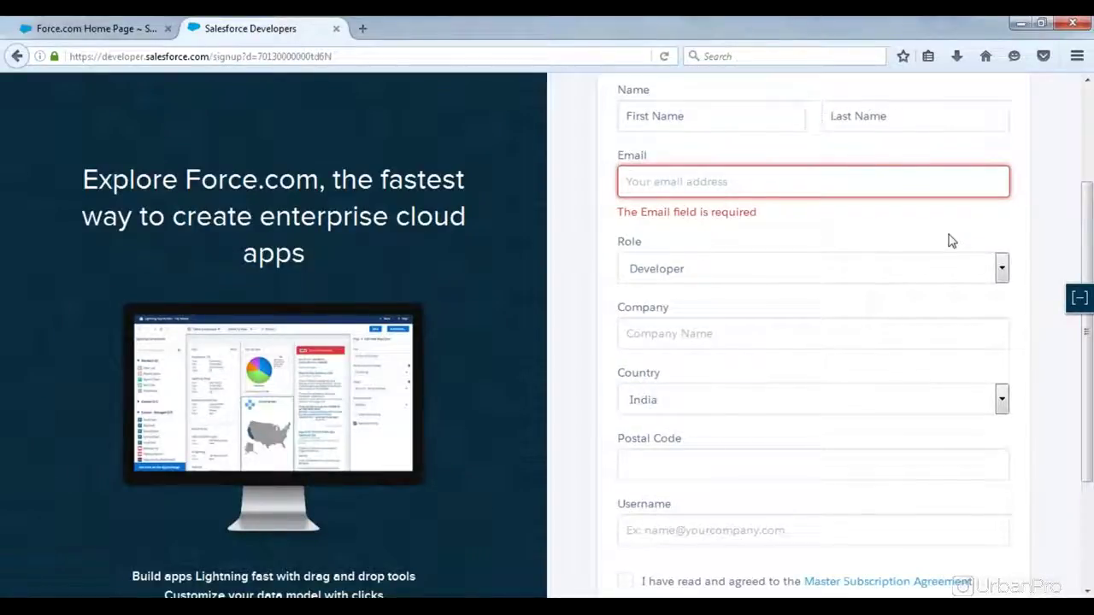
{"action": "left_click", "coordinate": [626, 334]}
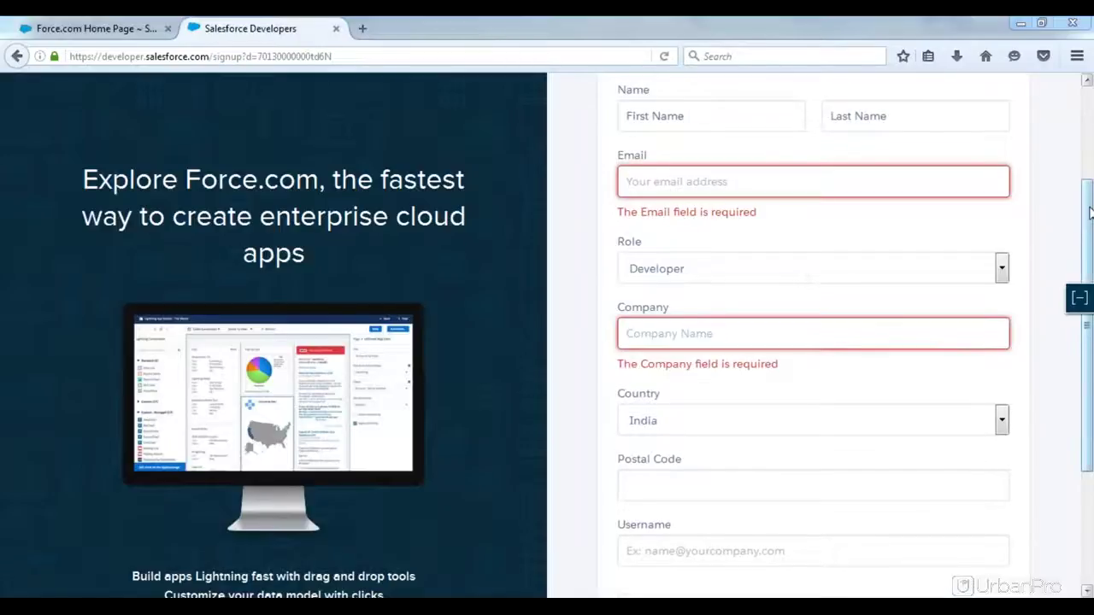
{"action": "scroll", "coordinate": [1087, 308], "scroll_direction": "down", "scroll_amount": 3}
{"action": "scroll", "coordinate": [1087, 307], "scroll_direction": "down", "scroll_amount": 2}
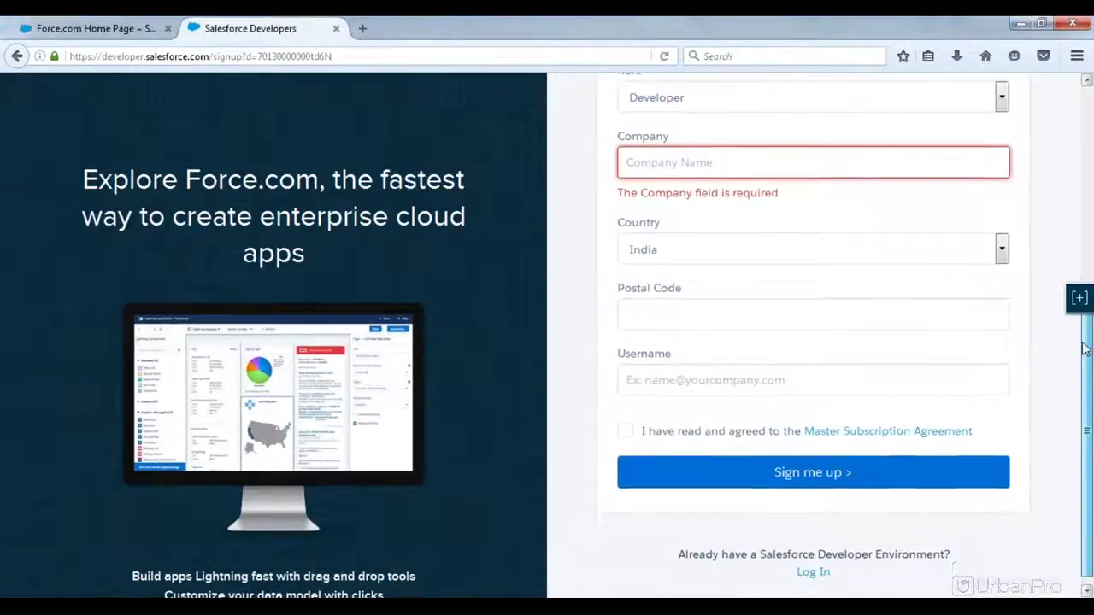
{"action": "left_click", "coordinate": [780, 377]}
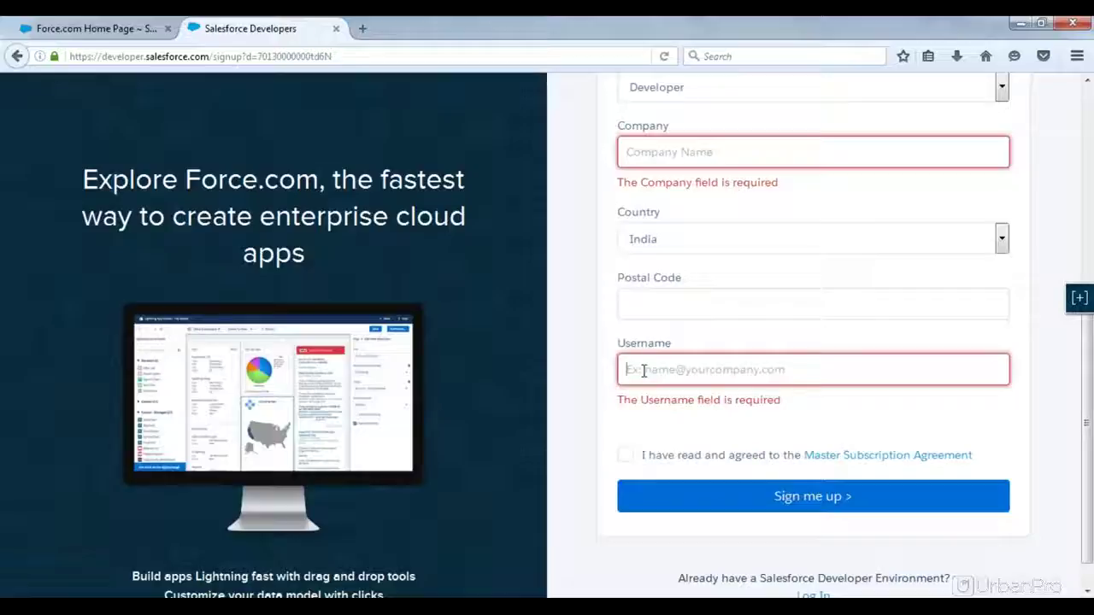
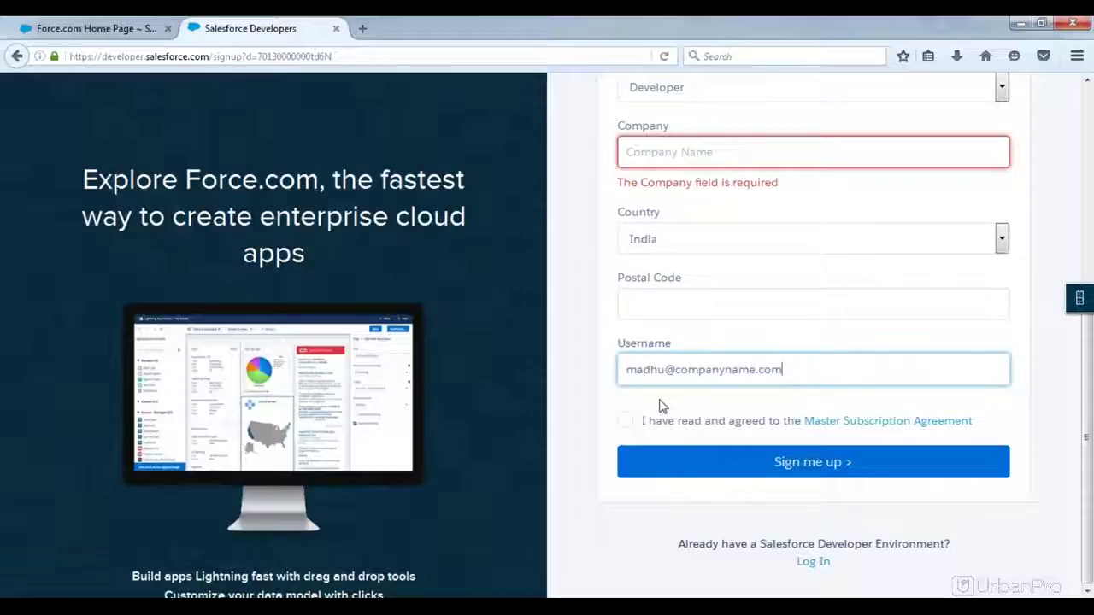
Step: Tick the Master Subscription Agreement checkbox and check the username's domain part
{"action": "left_click", "coordinate": [626, 425]}
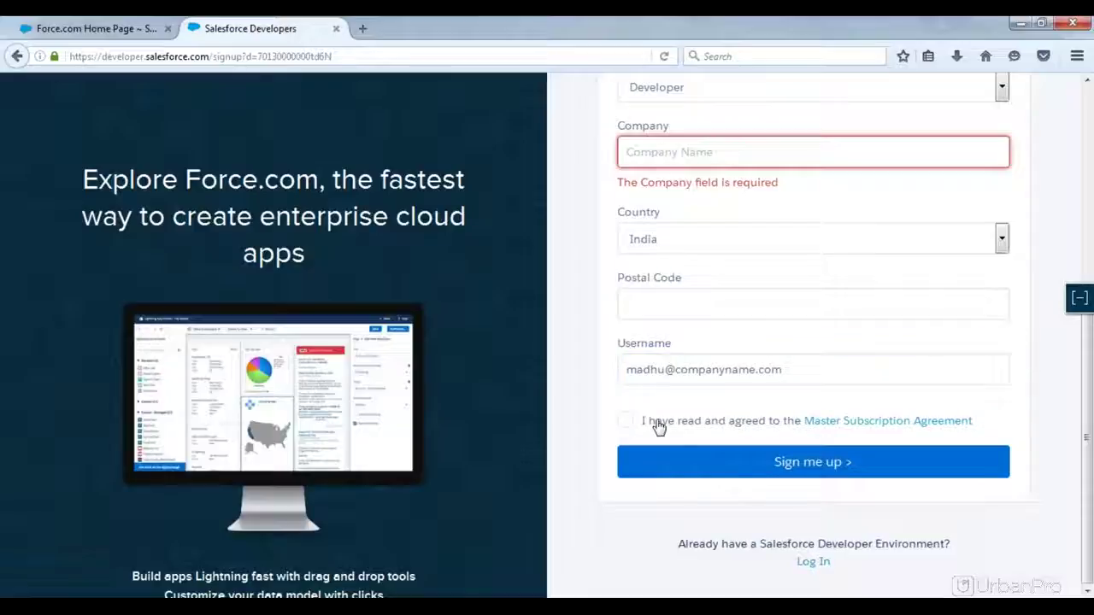
{"action": "left_click", "coordinate": [658, 427]}
{"action": "left_click_drag", "start_coordinate": [801, 369], "coordinate": [613, 364]}
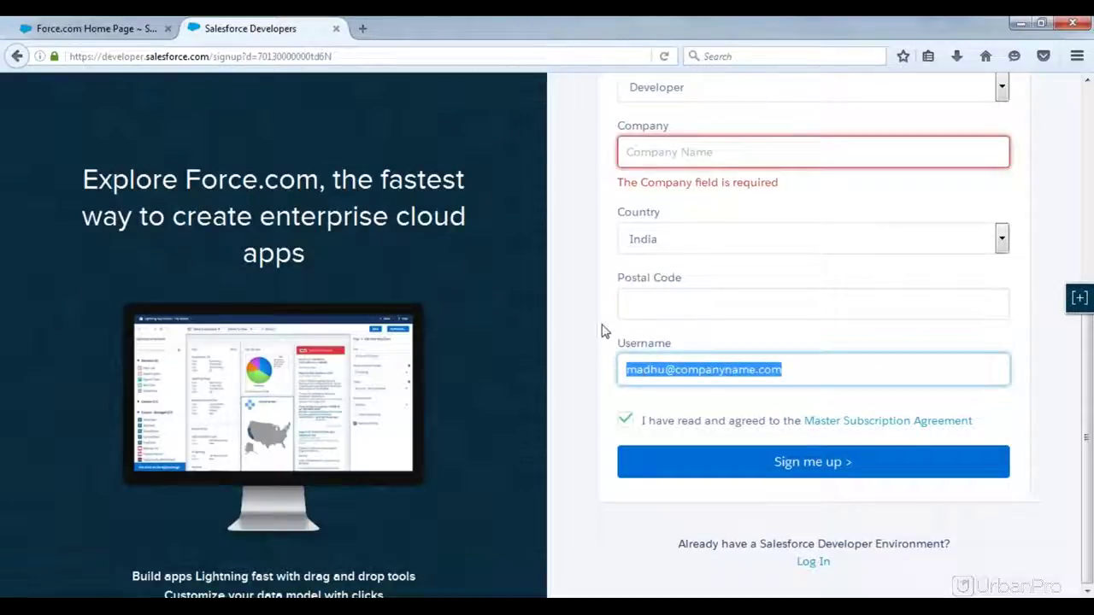
{"action": "left_click", "coordinate": [612, 278]}
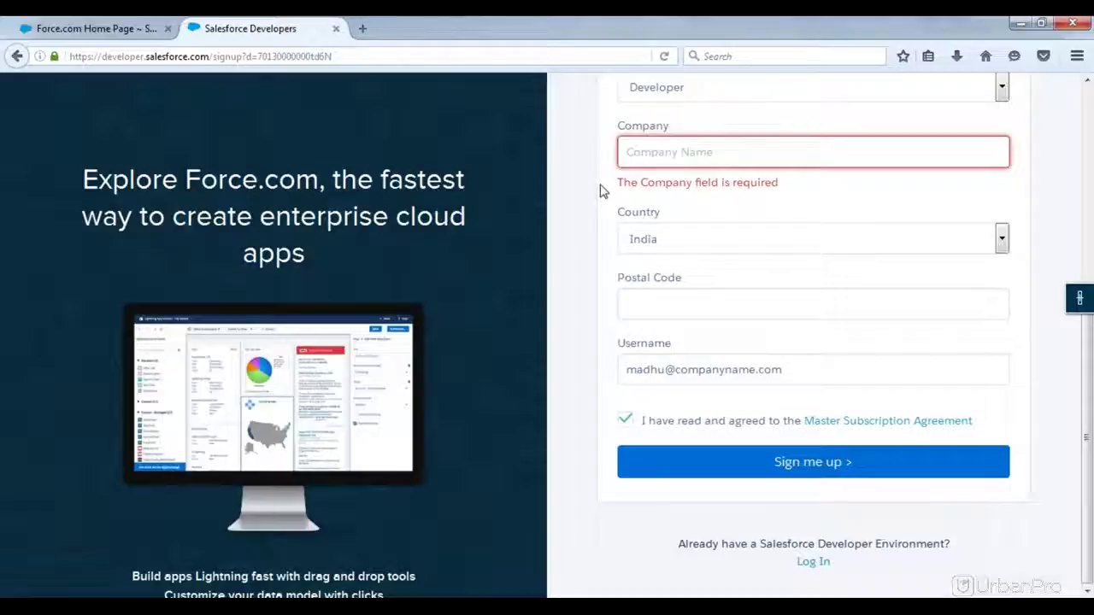
Step: Close the signup tab and type notes: Salesforce Apps, How to create Apps, 2.ways, 1)Quick Start App 2)New App
{"action": "left_click", "coordinate": [336, 29]}
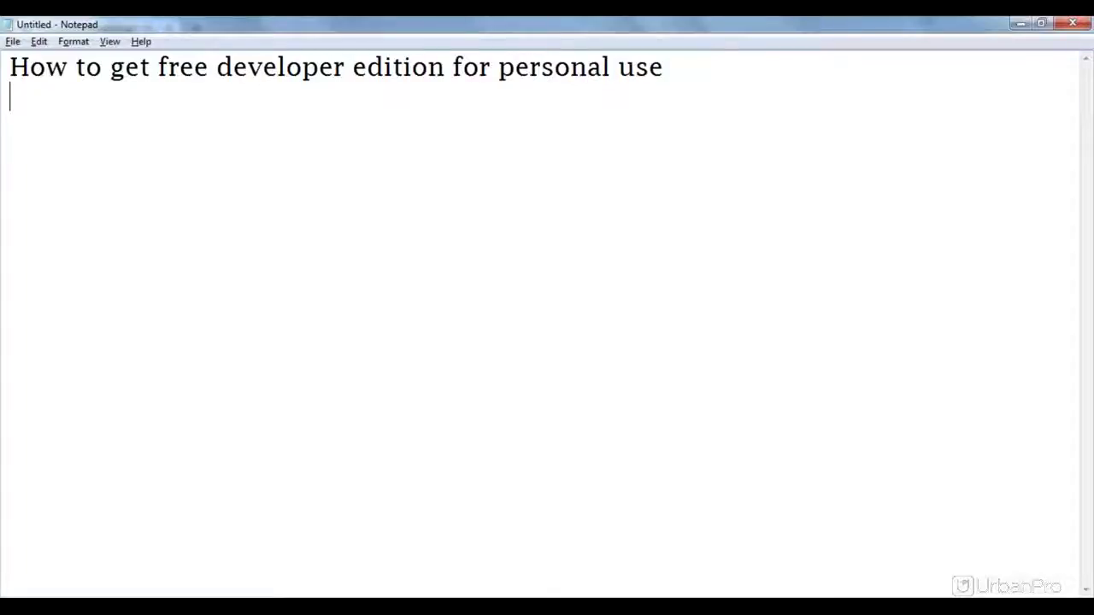
{"action": "type", "text": "Salesforce App"}
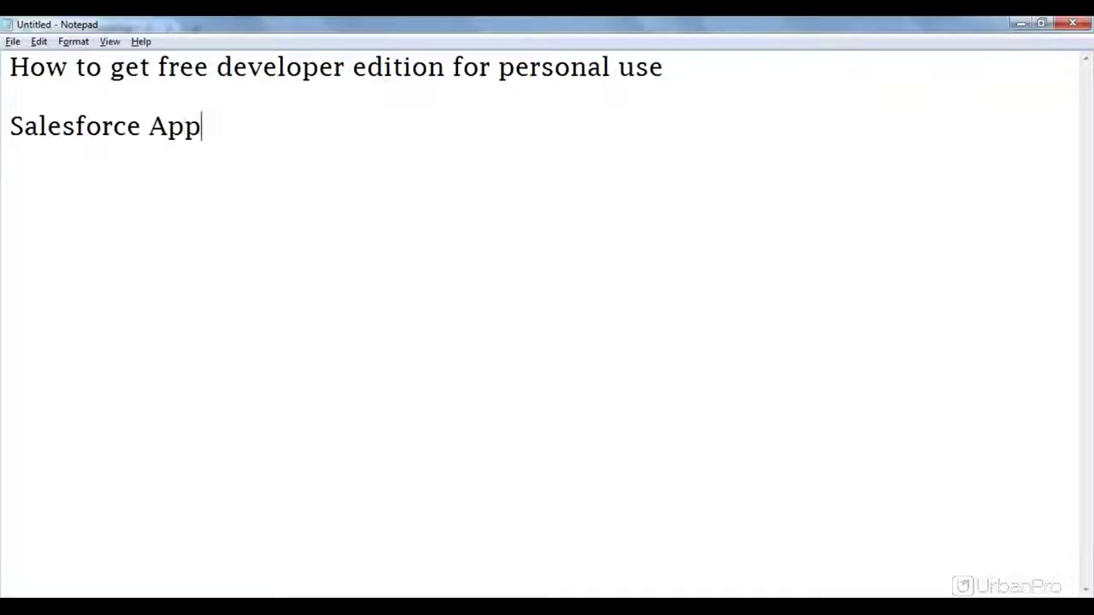
{"action": "type", "text": "s"}
{"action": "key", "text": "Return"}
{"action": "type", "text": "How to create Apps"}
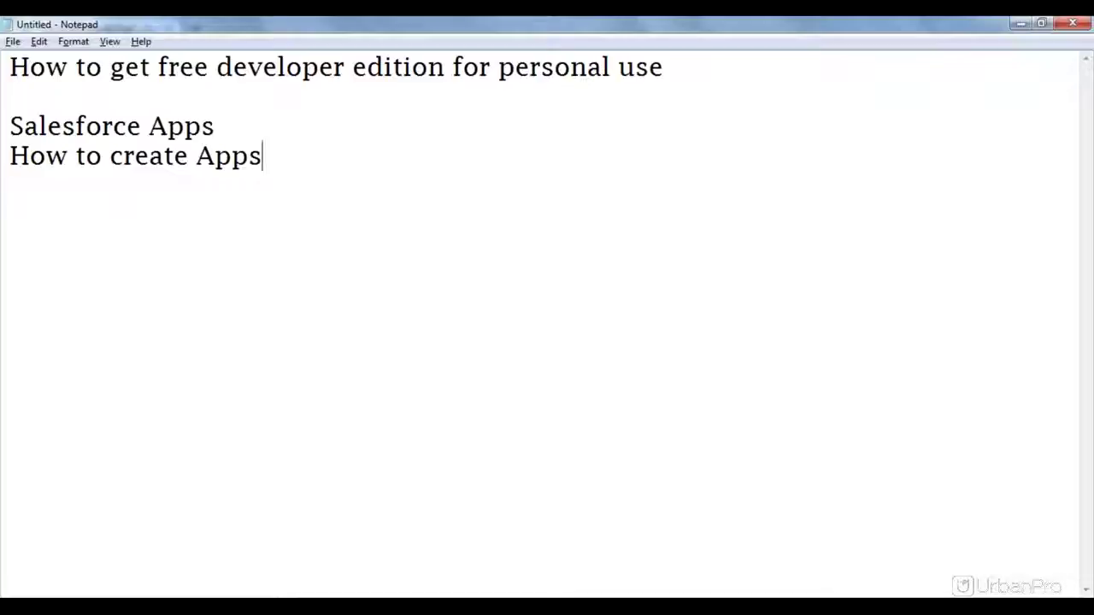
{"action": "key", "text": "Return"}
{"action": "type", "text": "2.ways"}
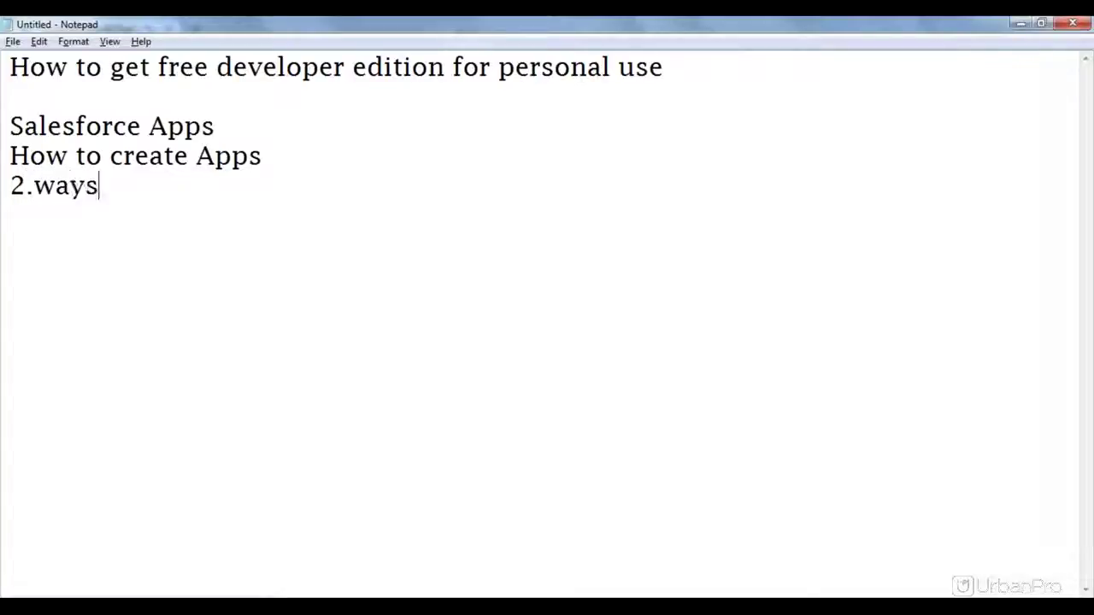
{"action": "key", "text": "Return"}
{"action": "key", "text": "Return"}
{"action": "type", "text": "1)Qu"}
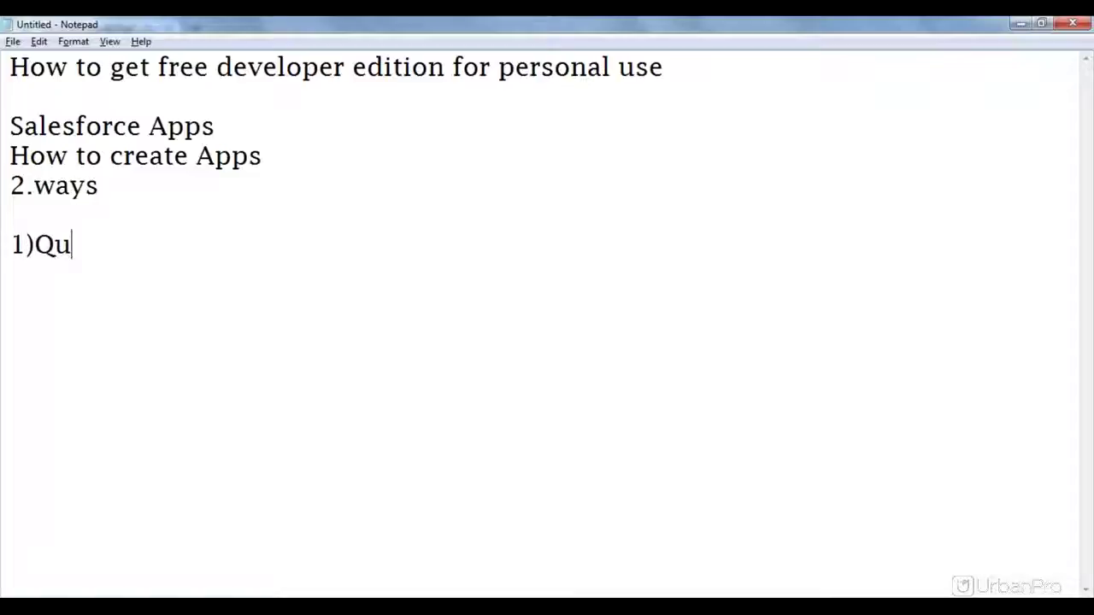
{"action": "type", "text": "ick Start "}
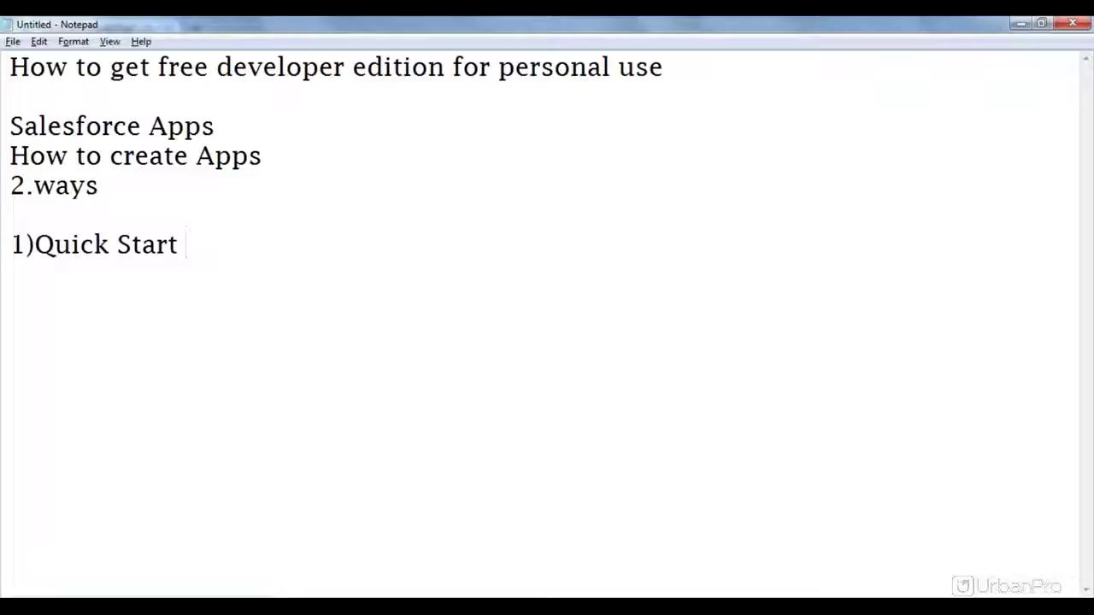
{"action": "type", "text": "App "}
{"action": "type", "text": "2)"}
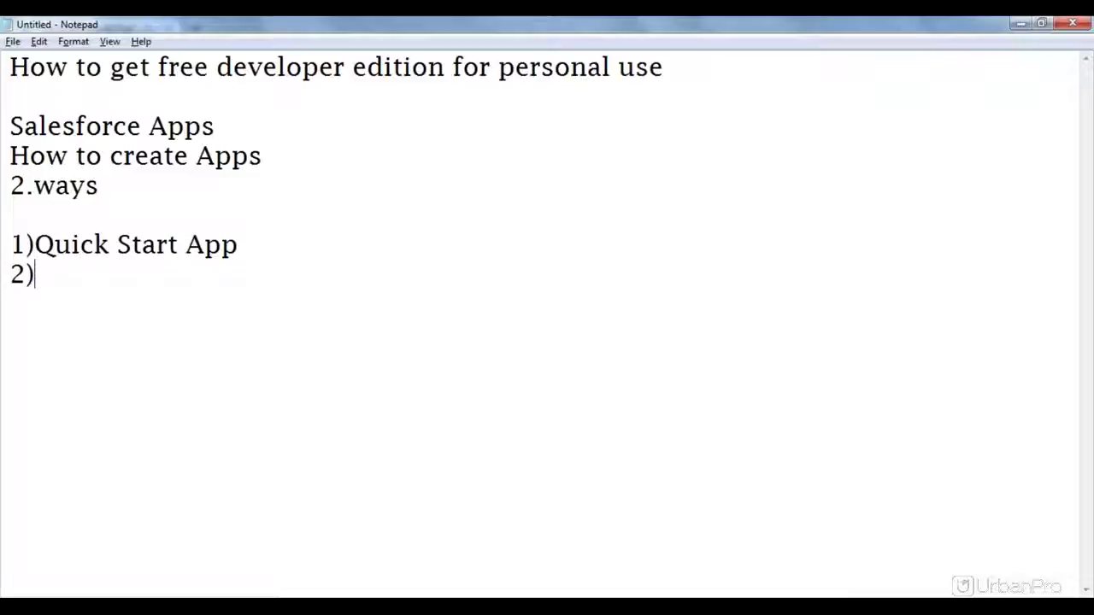
{"action": "type", "text": "New "}
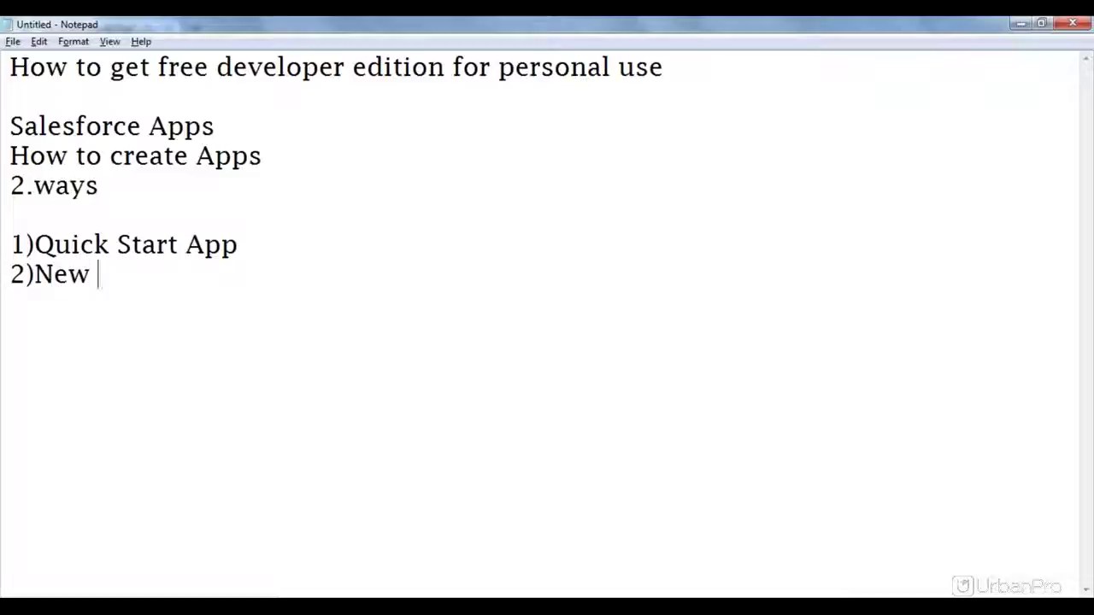
{"action": "type", "text": "App"}
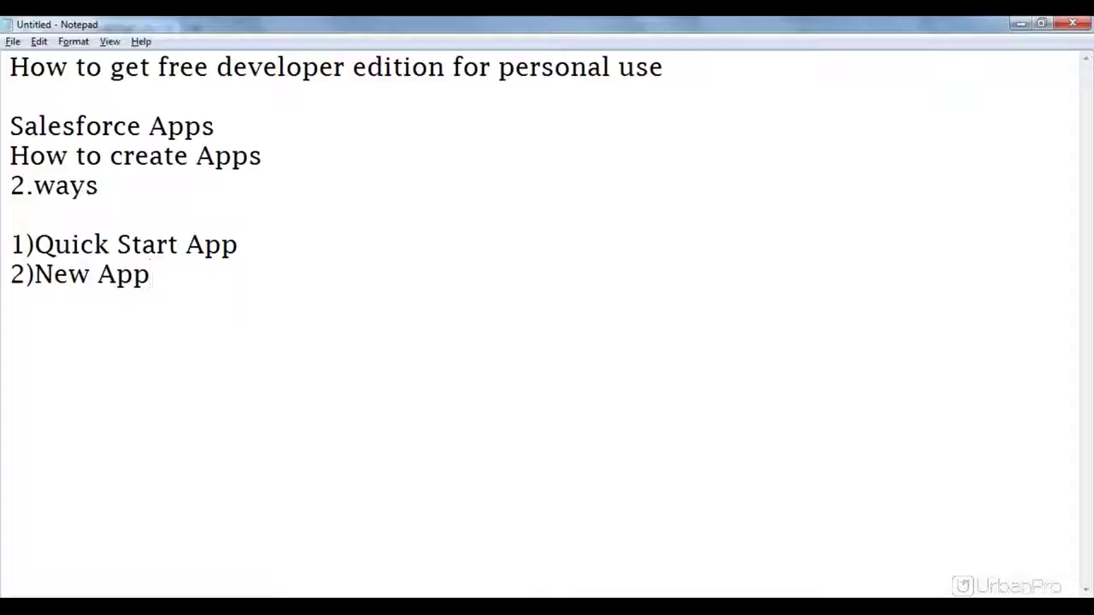
{"action": "type", "text": "."}
Step: Add a line under 1)Quick Start App reading '--Not only creates application,'
{"action": "left_click_drag", "start_coordinate": [249, 242], "coordinate": [35, 245]}
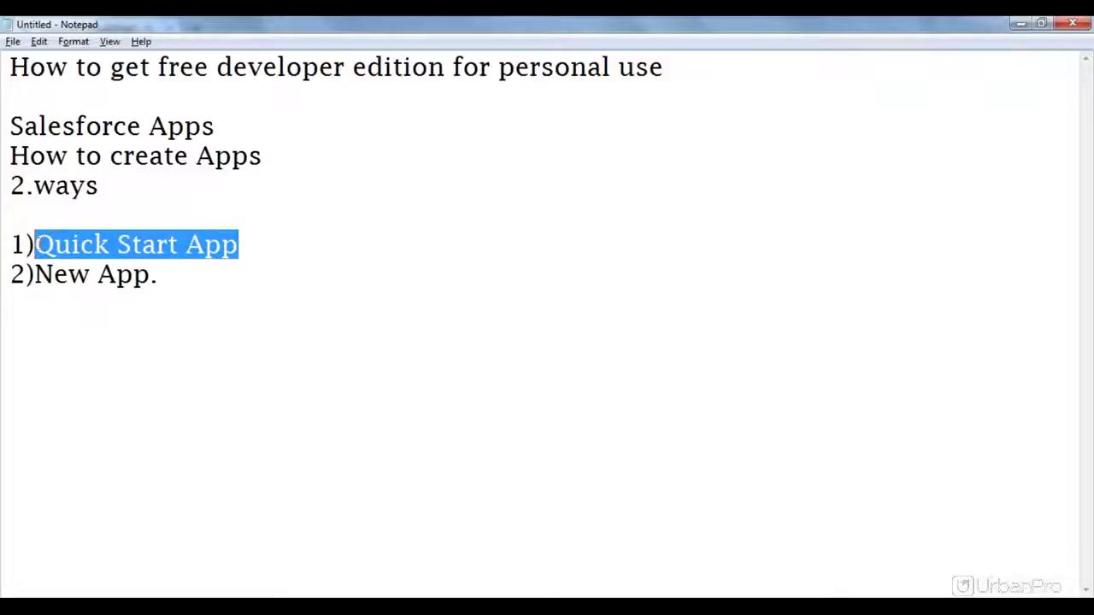
{"action": "left_click", "coordinate": [262, 242]}
{"action": "key", "text": "Return"}
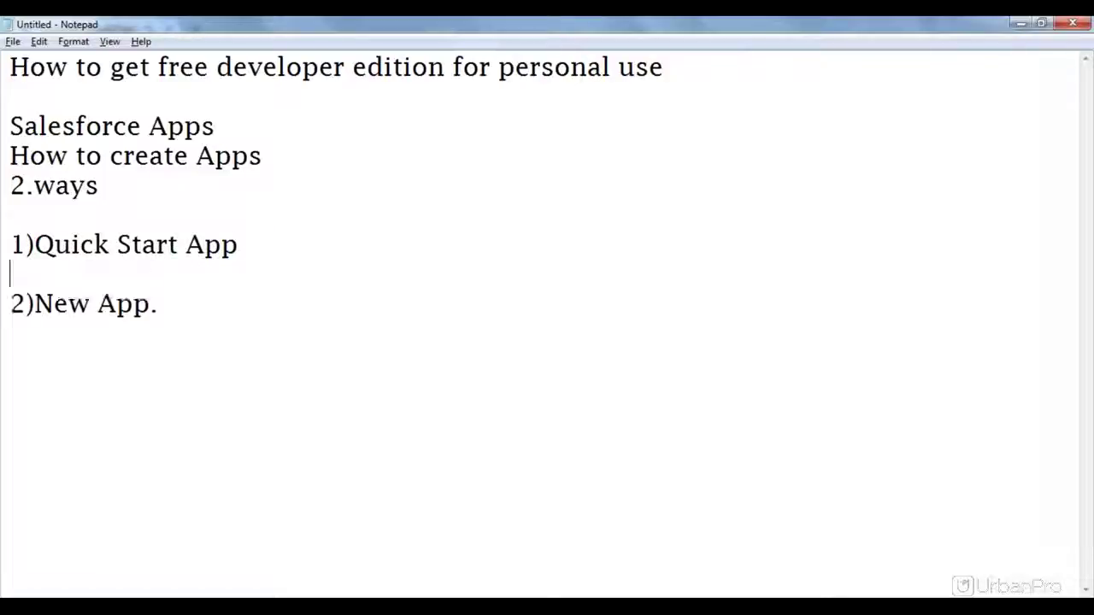
{"action": "type", "text": "--Not "}
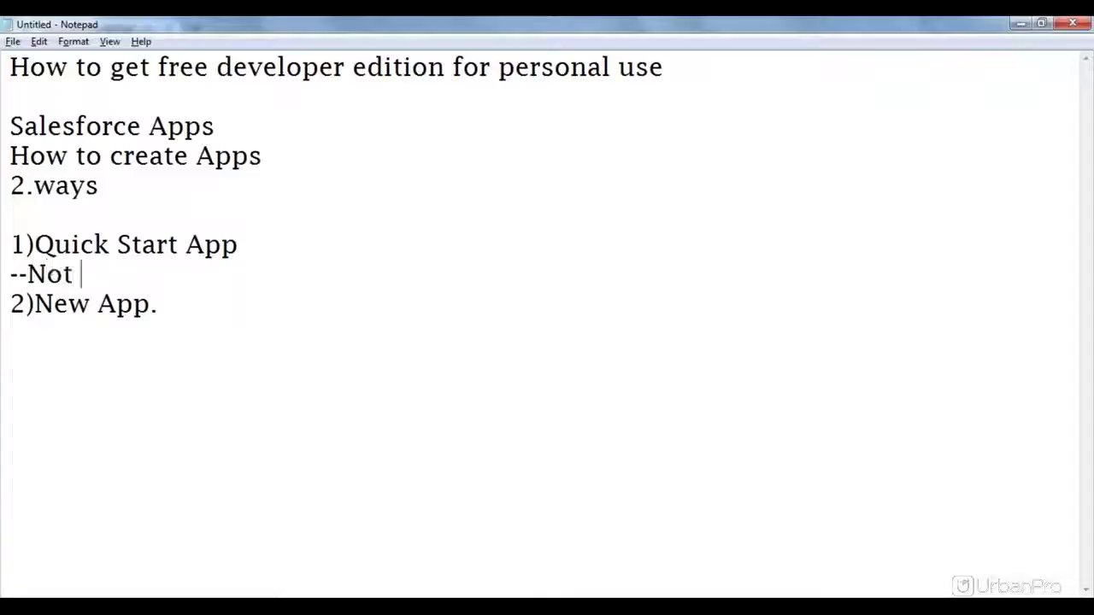
{"action": "type", "text": "onl"}
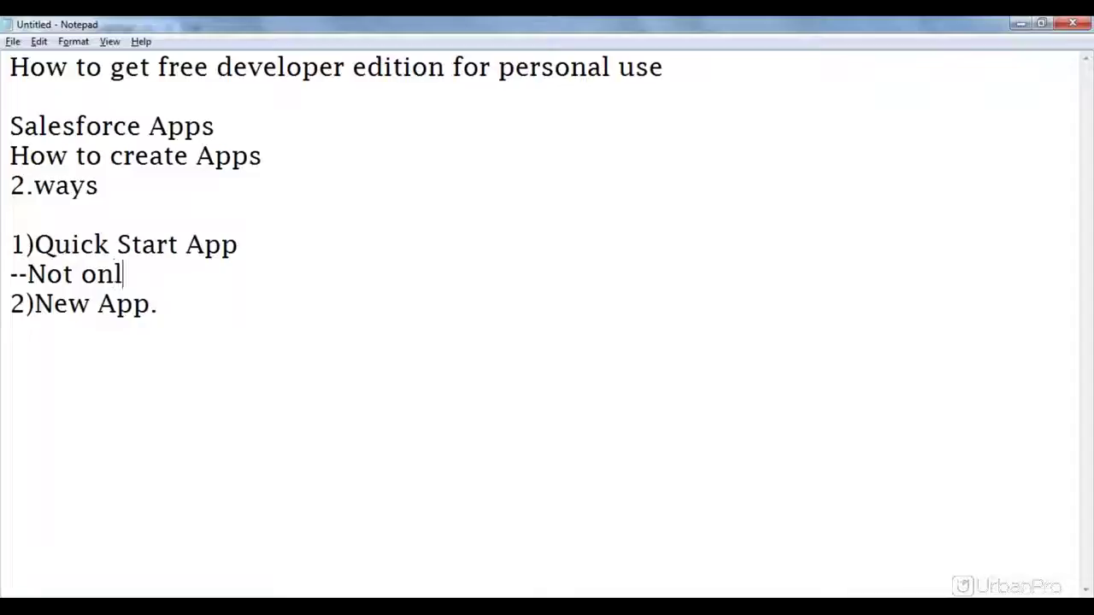
{"action": "type", "text": "y creates app"}
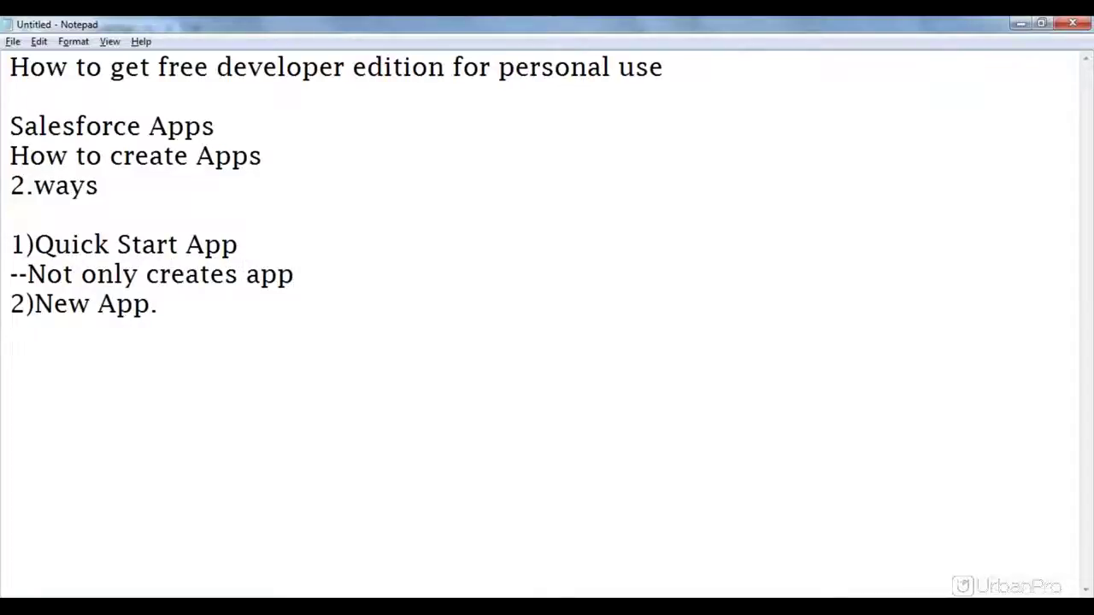
{"action": "type", "text": "lication,"}
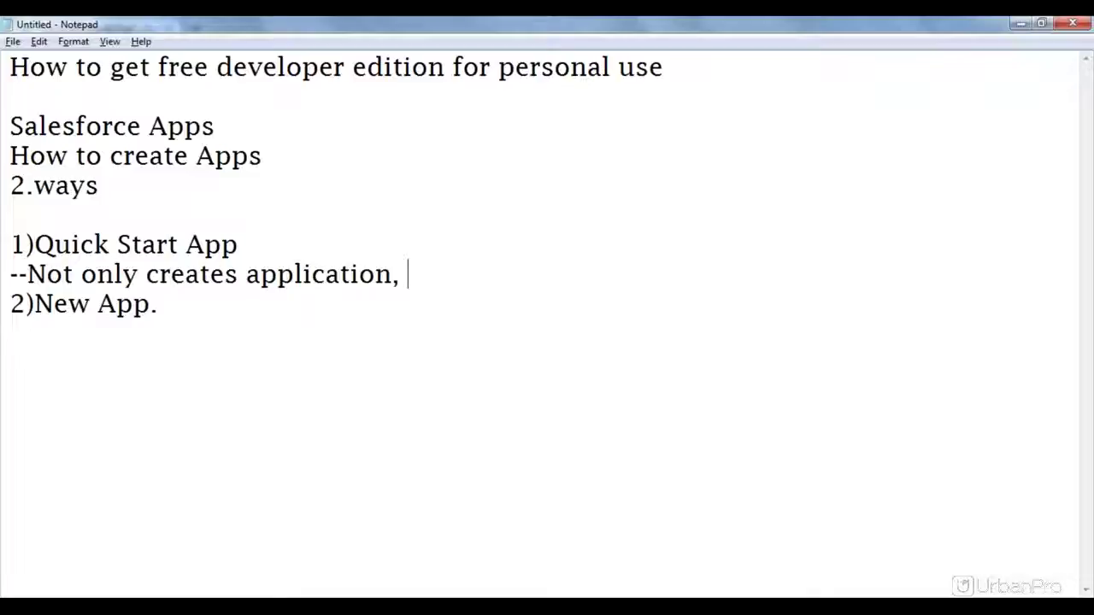
Step: Finish it with 'it will take care about creation of Object, Tab, and basic security settings for the app'
{"action": "type", "text": "it "}
{"action": "type", "text": "ca"}
{"action": "key", "text": "BackSpace"}
{"action": "key", "text": "BackSpace"}
{"action": "type", "text": "will c"}
{"action": "key", "text": "BackSpace"}
{"action": "type", "text": "take "}
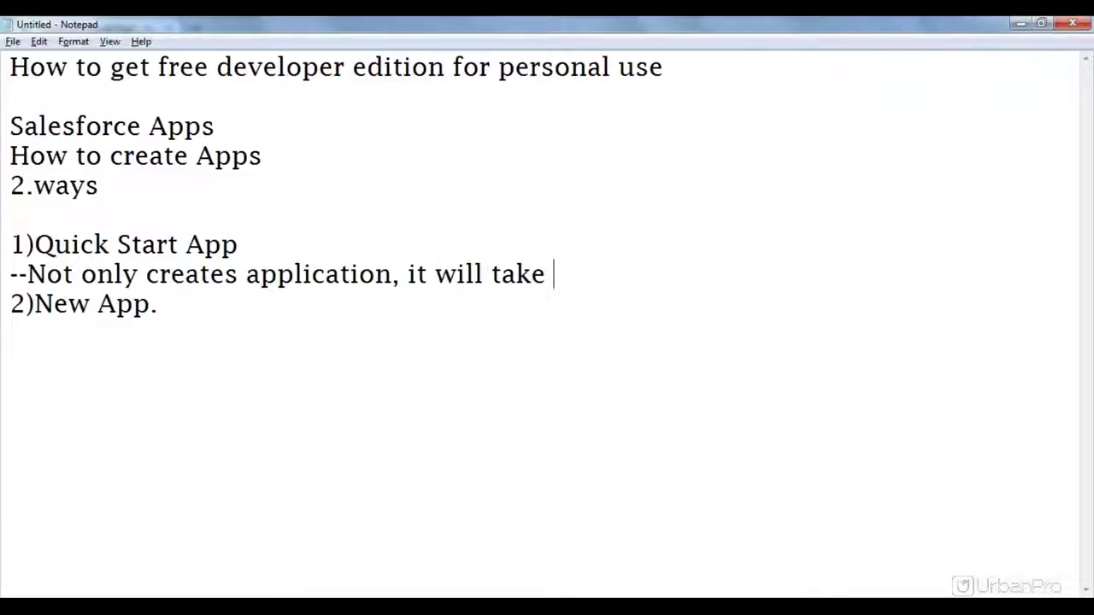
{"action": "type", "text": "care a"}
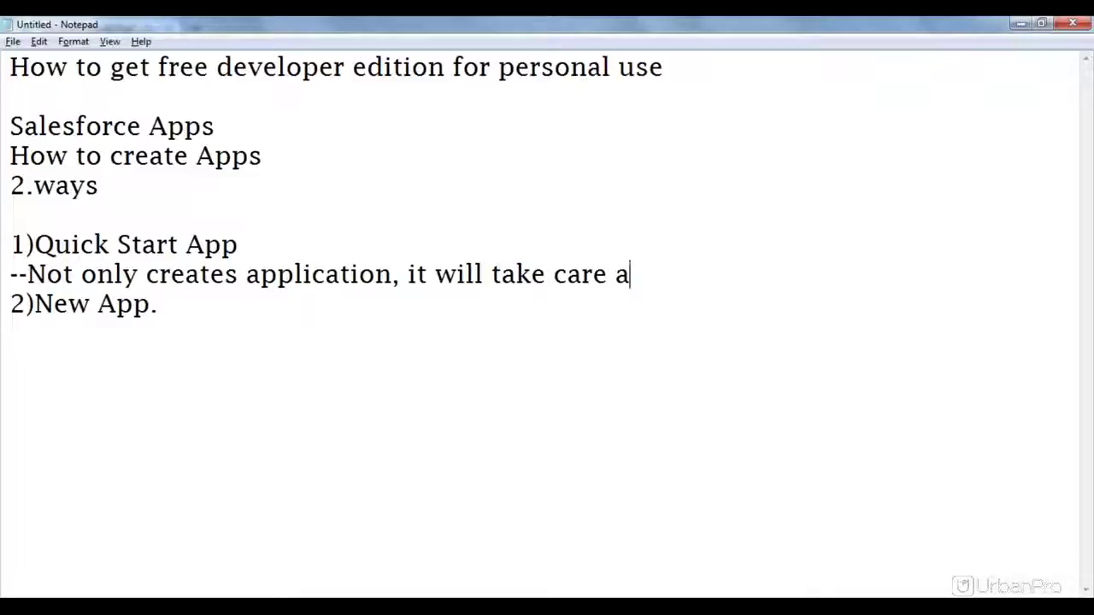
{"action": "type", "text": "bout cr"}
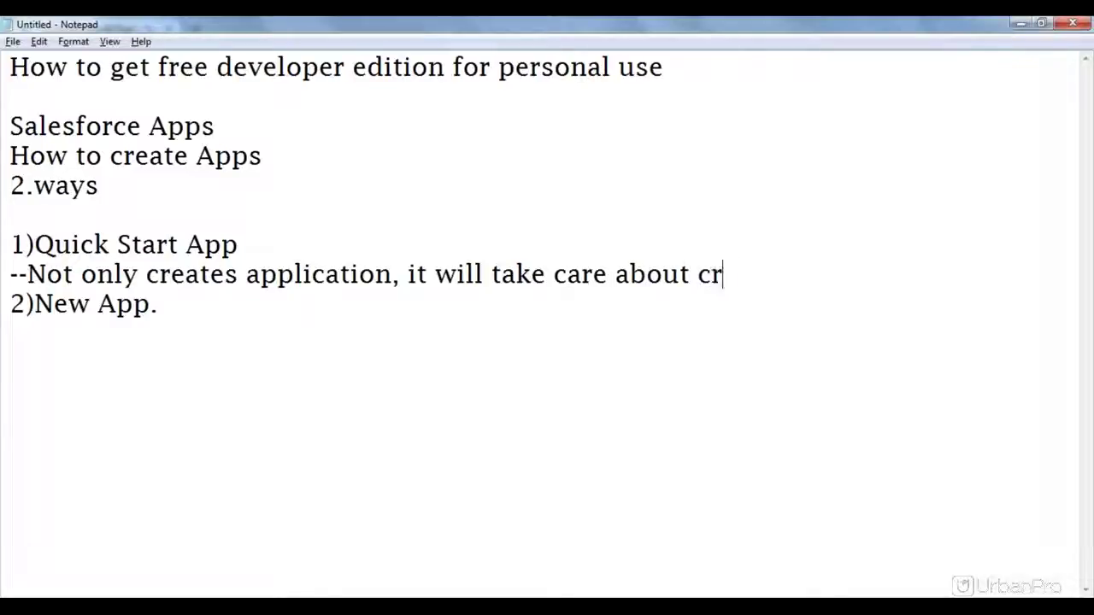
{"action": "type", "text": "eation "}
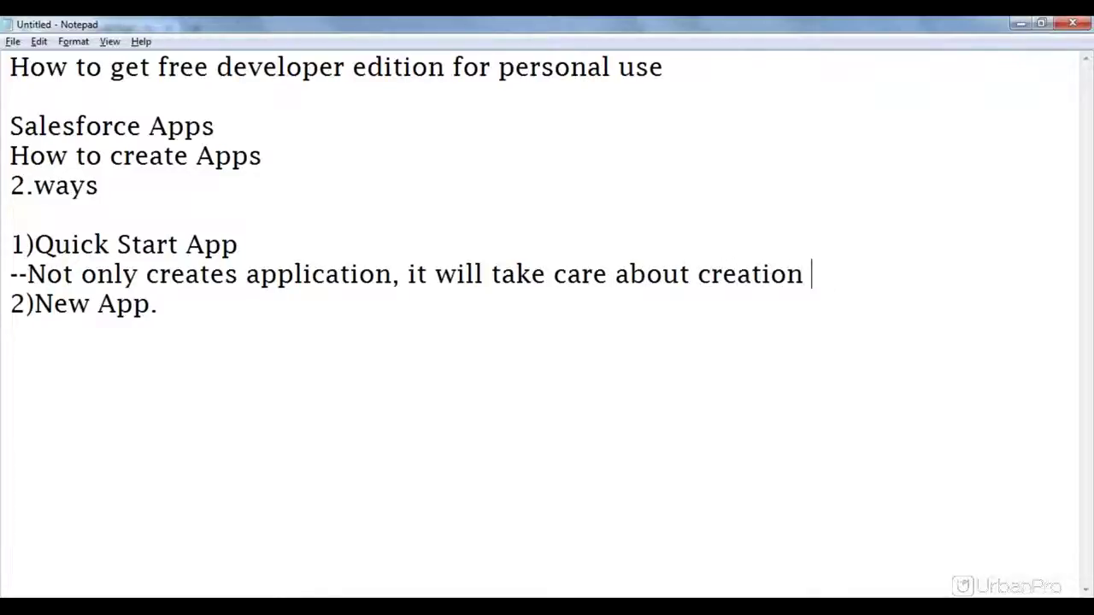
{"action": "type", "text": "of Obj"}
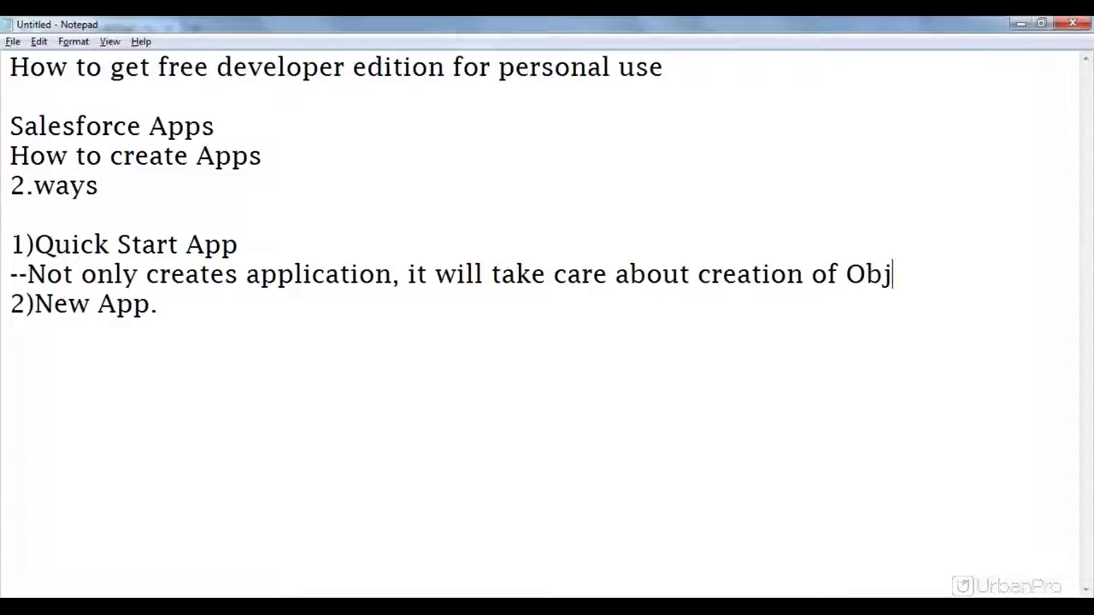
{"action": "type", "text": "ect, Tab, "}
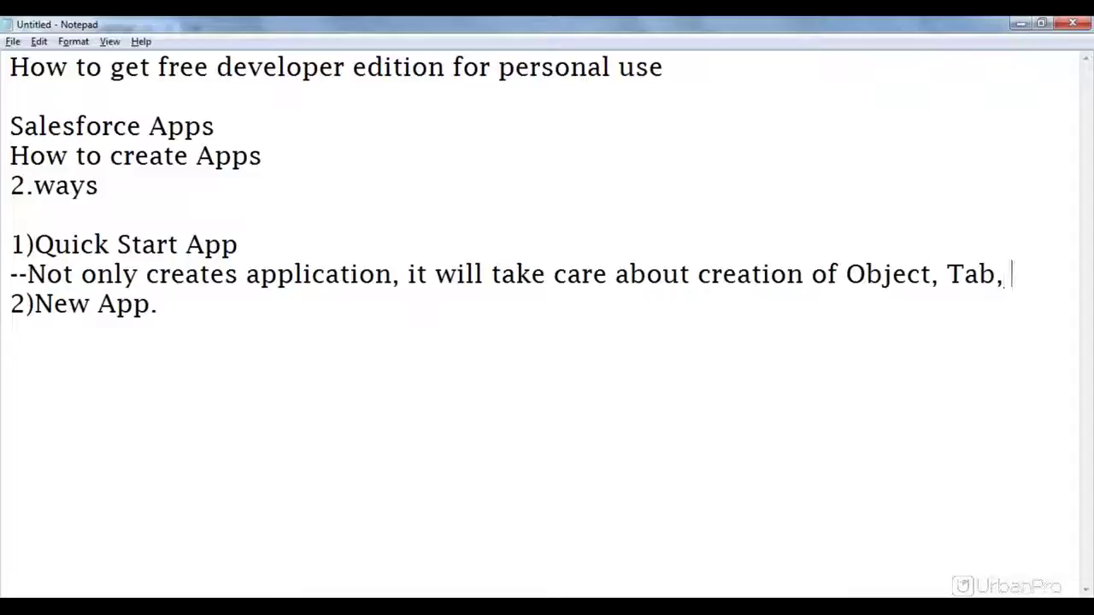
{"action": "type", "text": "and bas"}
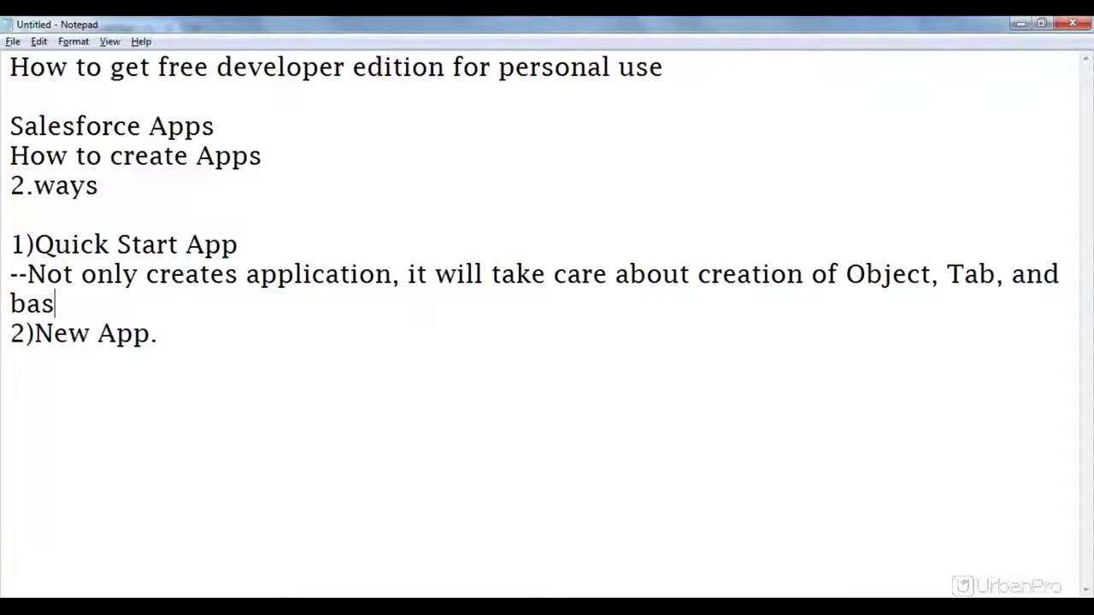
{"action": "type", "text": "ic ses"}
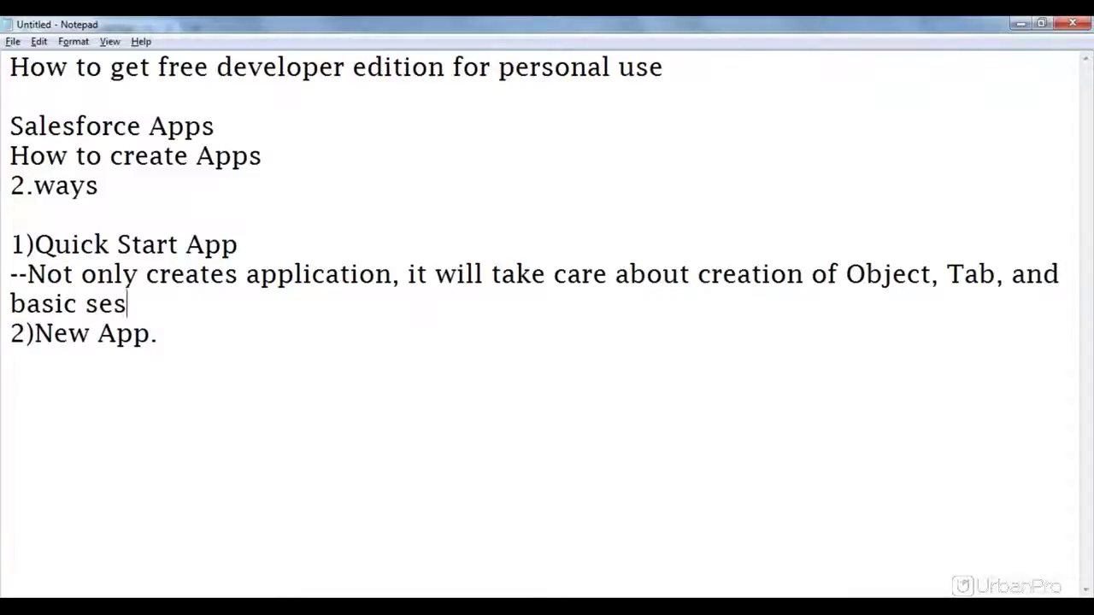
{"action": "key", "text": "BackSpace"}
{"action": "type", "text": "curit"}
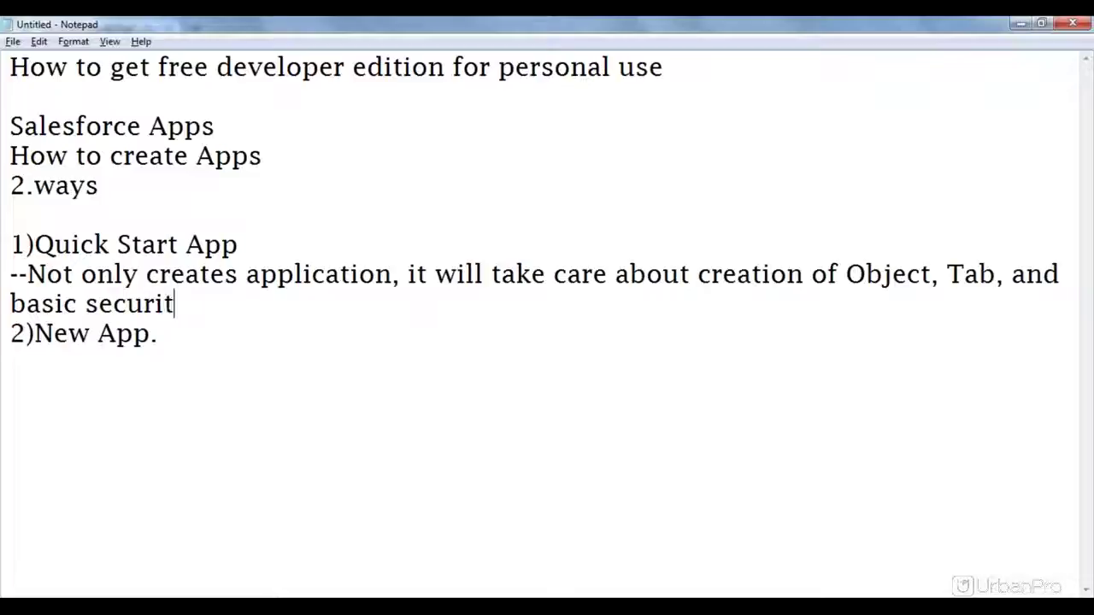
{"action": "type", "text": " setting"}
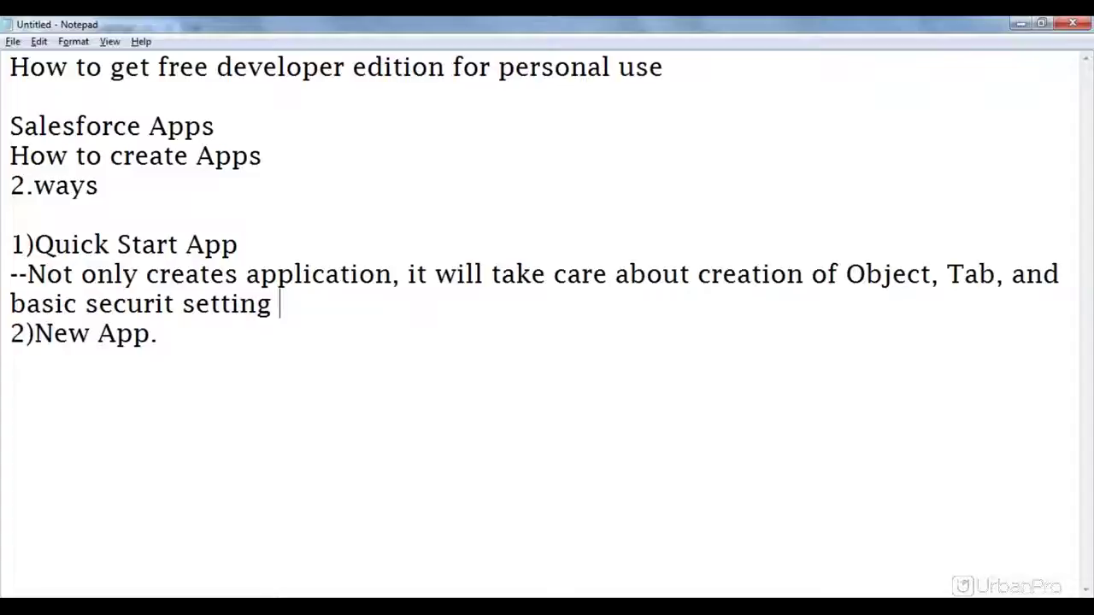
{"action": "key", "text": "BackSpace"}
{"action": "type", "text": "s for te"}
{"action": "key", "text": "BackSpace"}
{"action": "type", "text": "he app."}
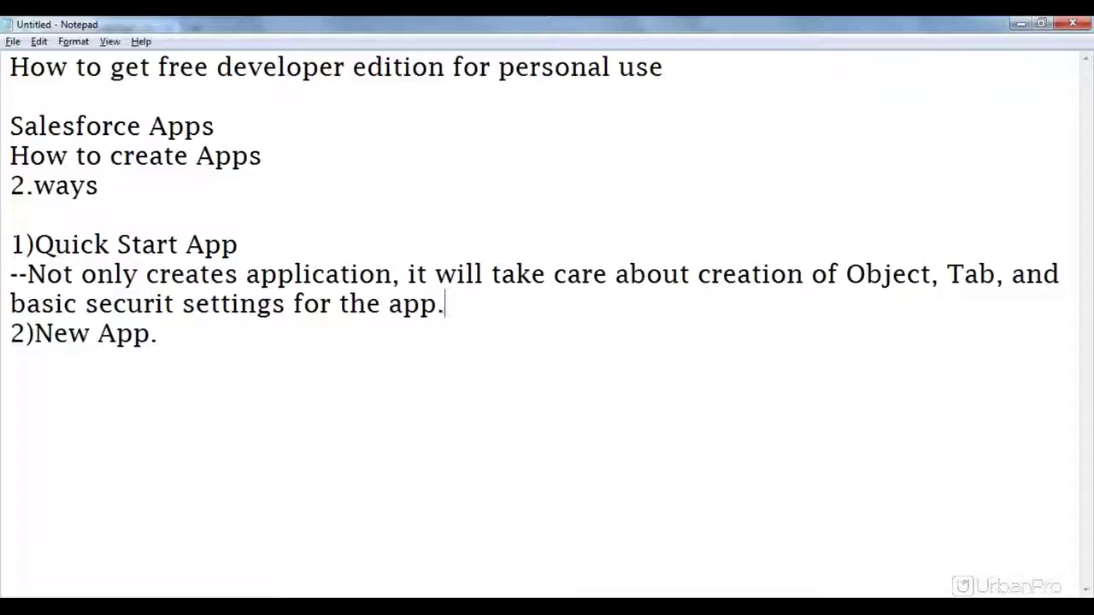
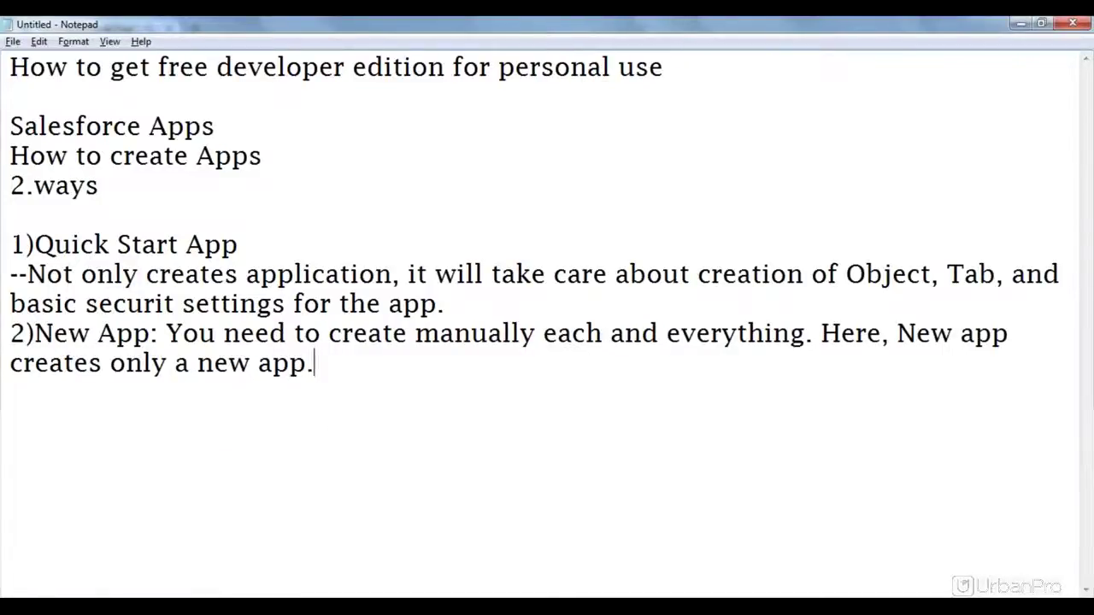
Step: From the Setup home page, expand Build > Create in the sidebar and open Apps
{"action": "left_click", "coordinate": [136, 525]}
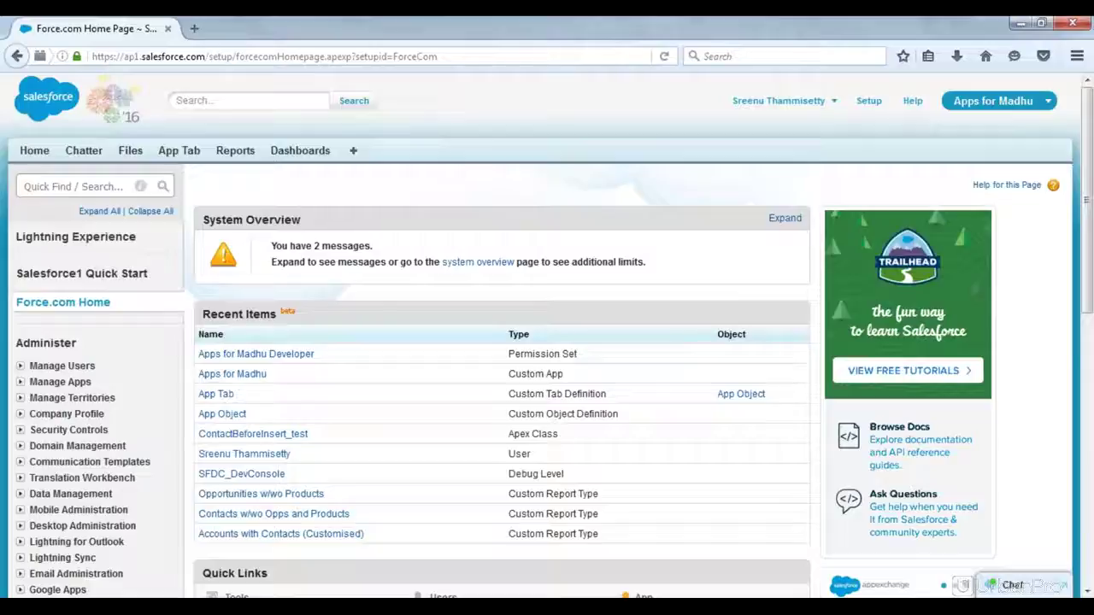
{"action": "scroll", "coordinate": [547, 333], "scroll_direction": "down", "scroll_amount": 5}
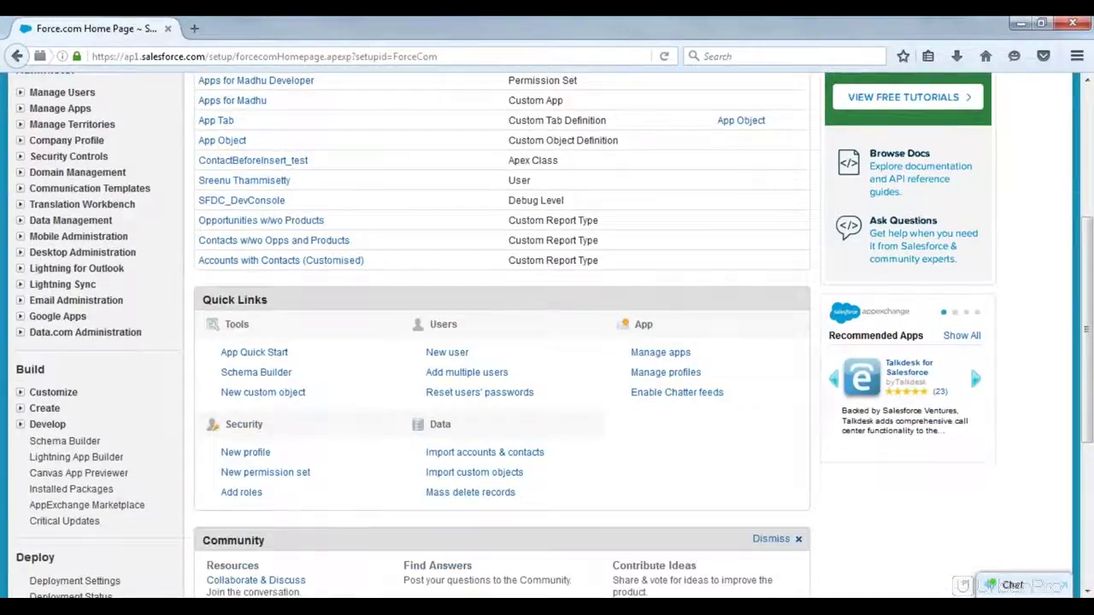
{"action": "scroll", "coordinate": [547, 333], "scroll_direction": "up", "scroll_amount": 1}
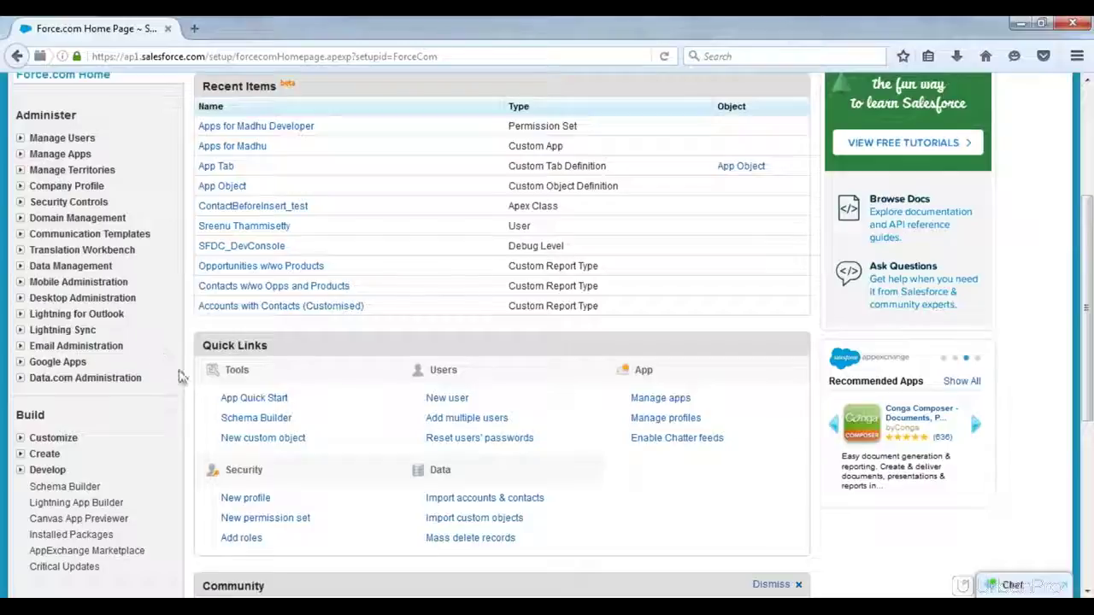
{"action": "left_click", "coordinate": [19, 457]}
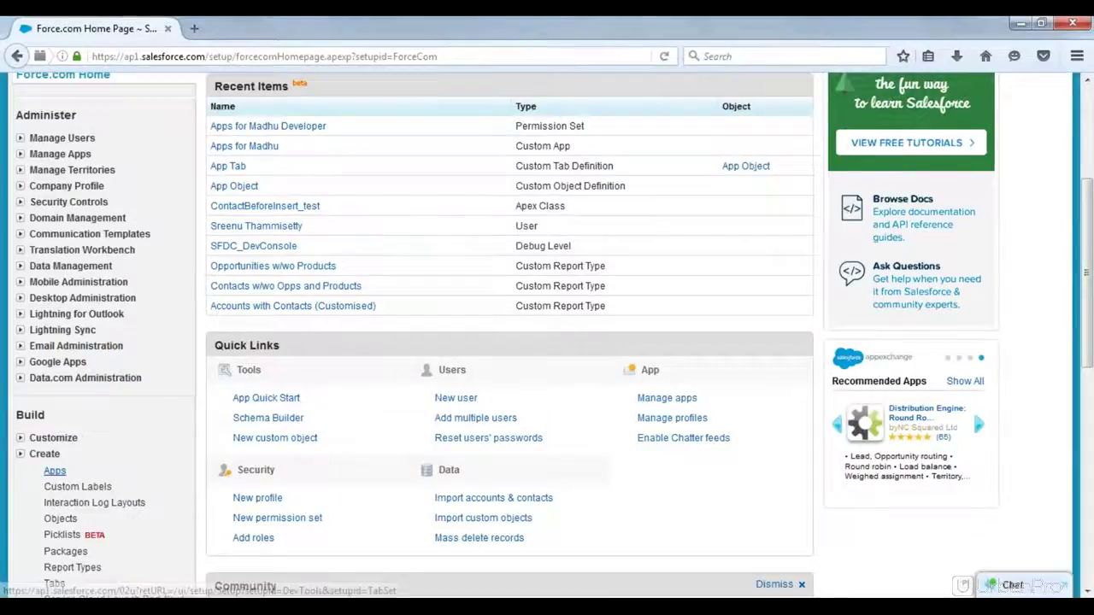
{"action": "left_click", "coordinate": [53, 472]}
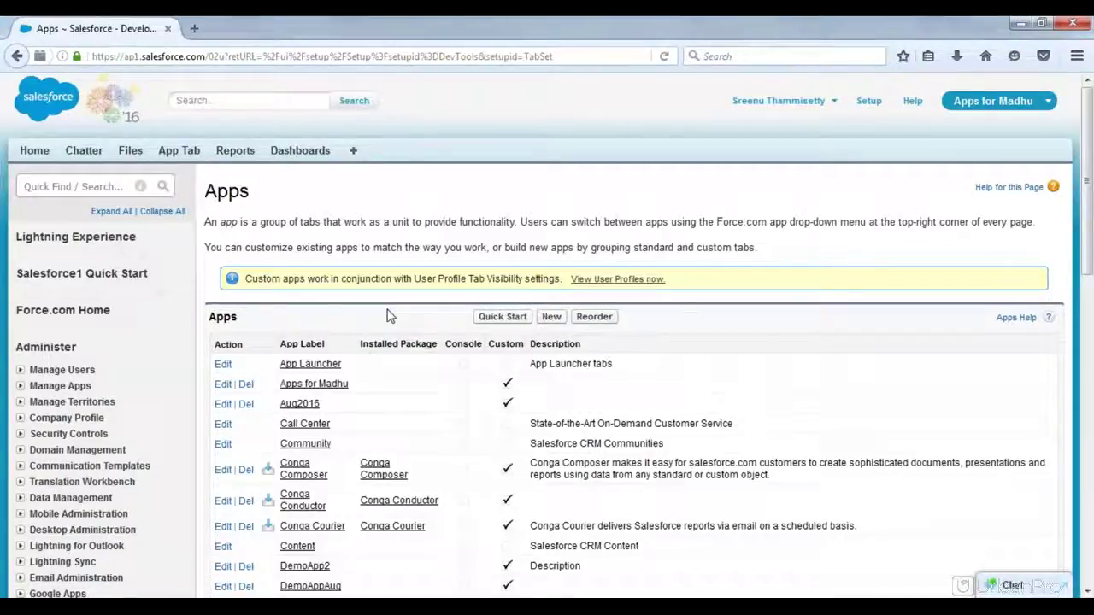
Step: Delete the user-named 'Apps for …' custom app and confirm the deletion
{"action": "scroll", "coordinate": [389, 316], "scroll_direction": "down", "scroll_amount": 1}
{"action": "scroll", "coordinate": [389, 316], "scroll_direction": "down", "scroll_amount": 6}
{"action": "scroll", "coordinate": [387, 314], "scroll_direction": "up", "scroll_amount": 3}
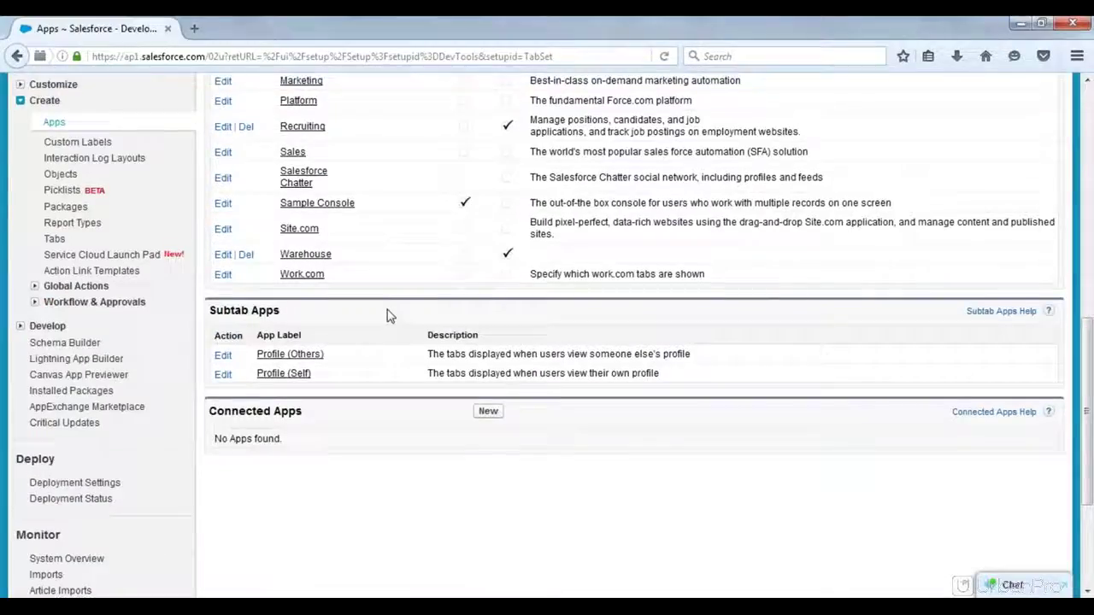
{"action": "scroll", "coordinate": [389, 317], "scroll_direction": "up", "scroll_amount": 6}
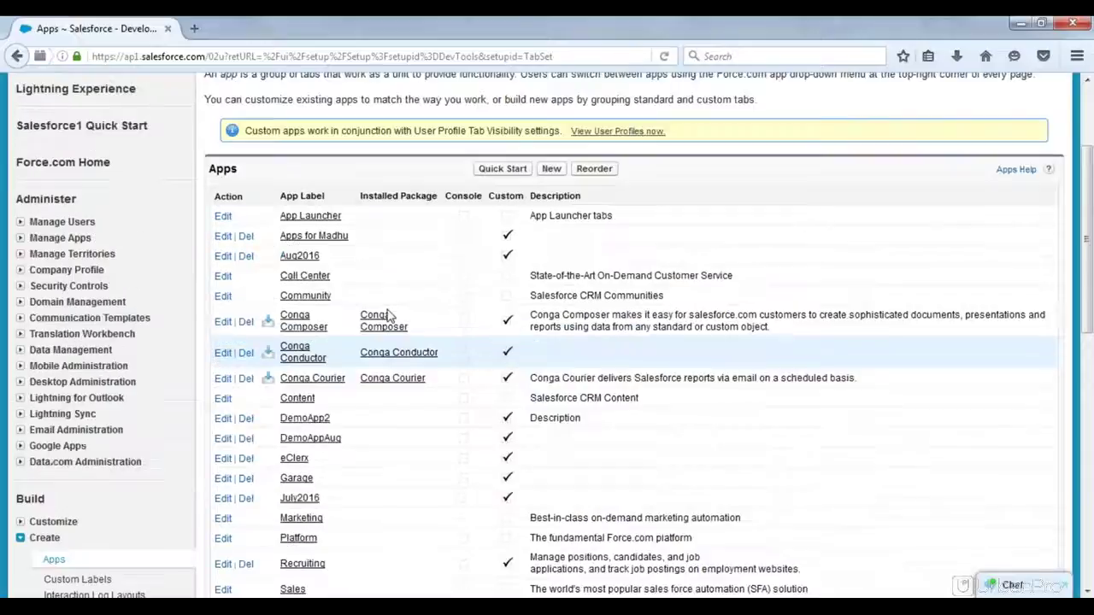
{"action": "left_click", "coordinate": [245, 247]}
{"action": "left_click", "coordinate": [745, 301]}
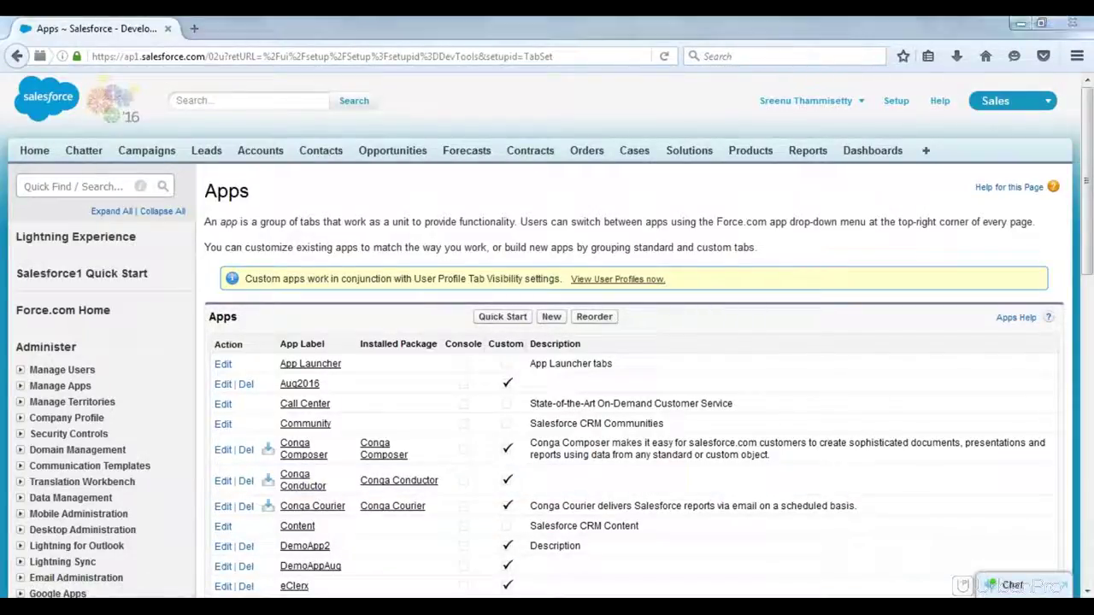
{"action": "key", "text": "alt+Tab"}
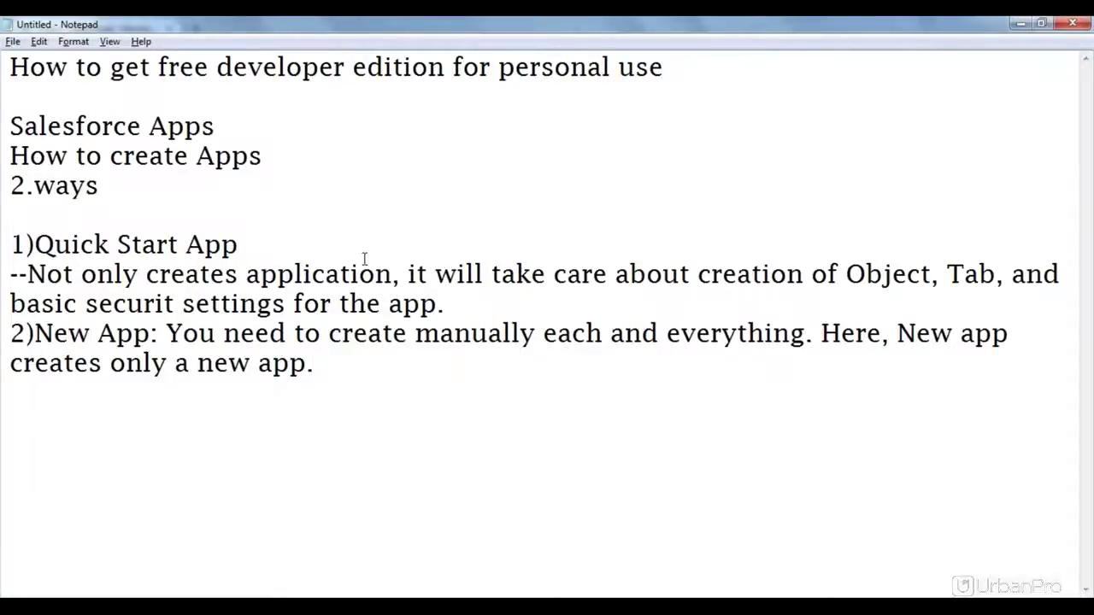
Step: Highlight 'creation of Object' and 'Object,' in the Quick Start App note, then return to Apps
{"action": "left_click", "coordinate": [846, 274]}
{"action": "left_click_drag", "start_coordinate": [847, 274], "coordinate": [701, 275]}
{"action": "left_click", "coordinate": [932, 275]}
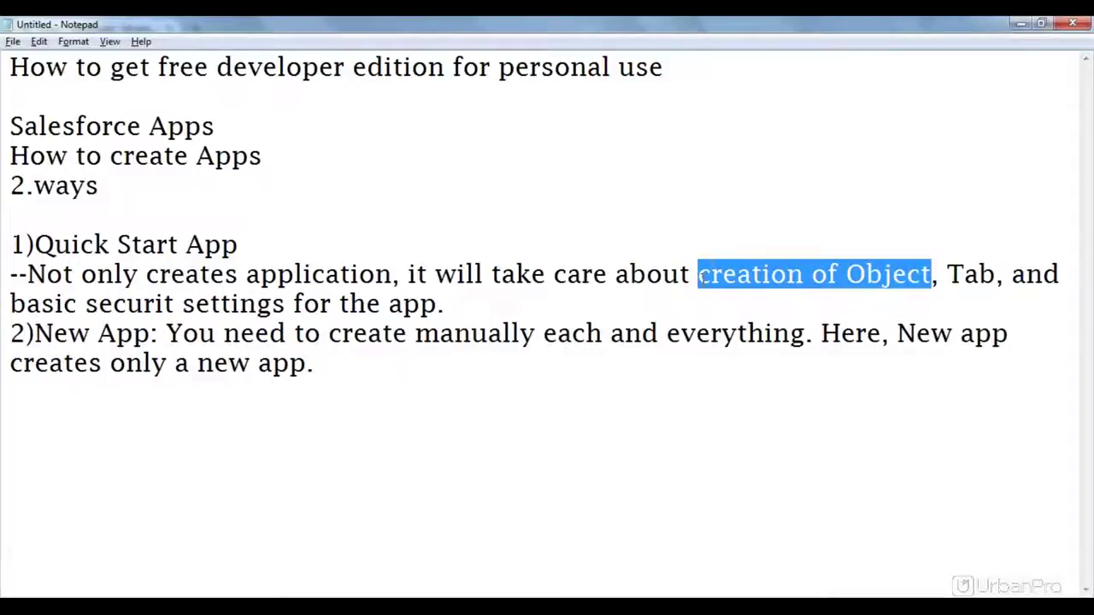
{"action": "left_click", "coordinate": [701, 275]}
{"action": "left_click_drag", "start_coordinate": [847, 273], "coordinate": [946, 275]}
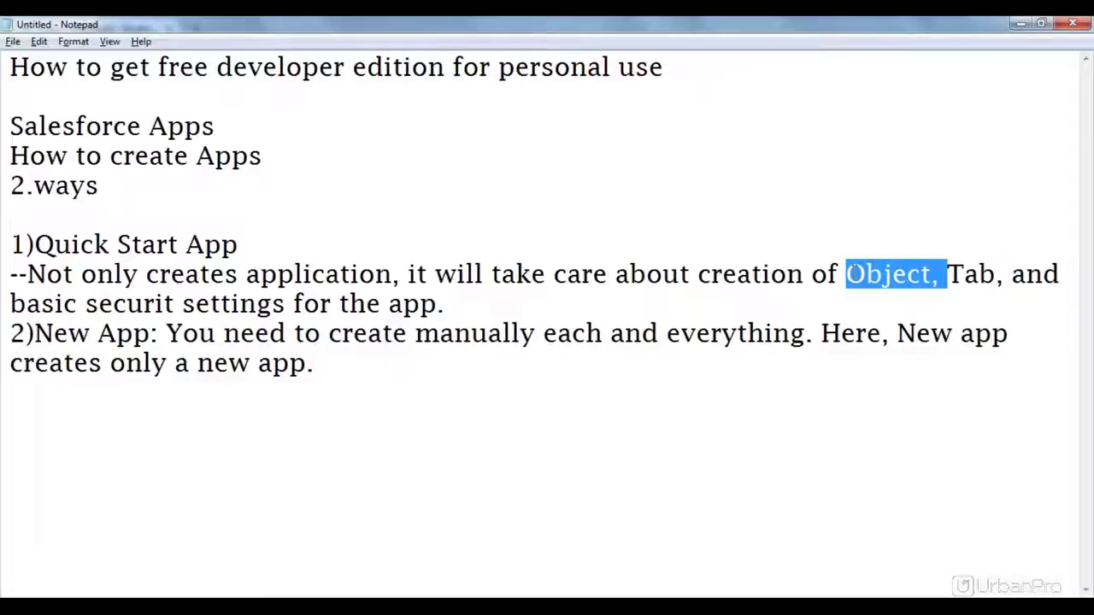
{"action": "left_click", "coordinate": [663, 294]}
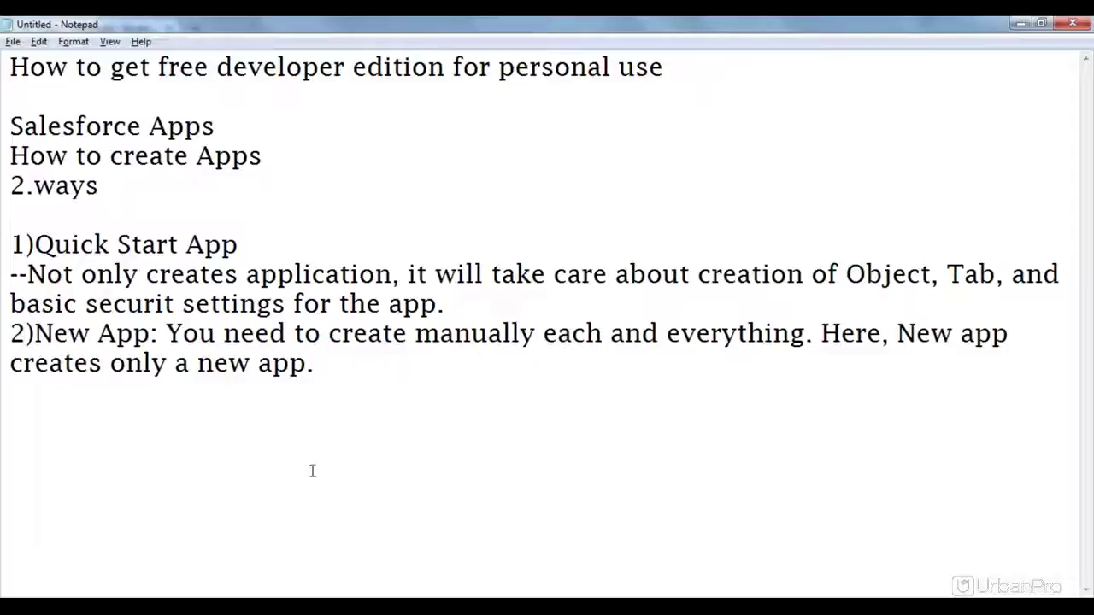
{"action": "mouse_move", "coordinate": [122, 608]}
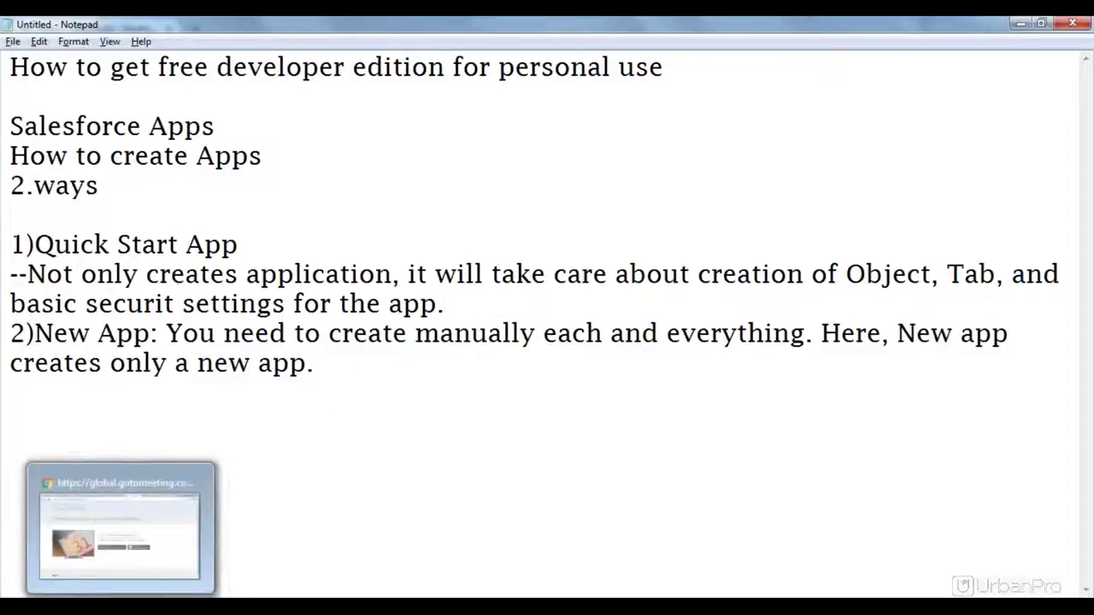
{"action": "left_click", "coordinate": [171, 523]}
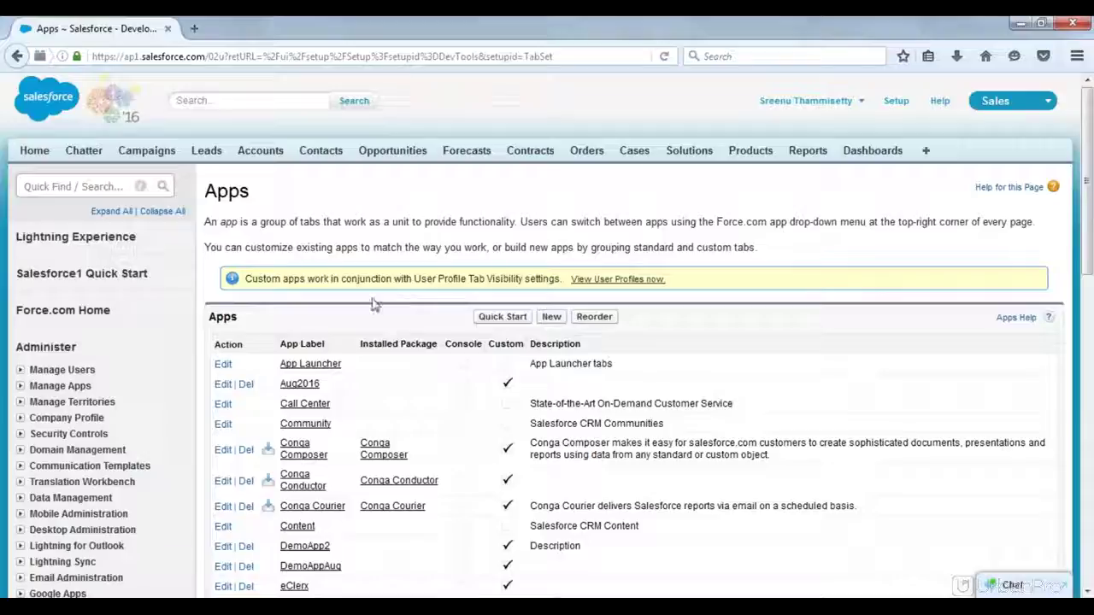
Step: Start App Quick Start with App 'Sample App' and Label 'Sample Obj', moving to Plural Label
{"action": "scroll", "coordinate": [372, 305], "scroll_direction": "down", "scroll_amount": 3}
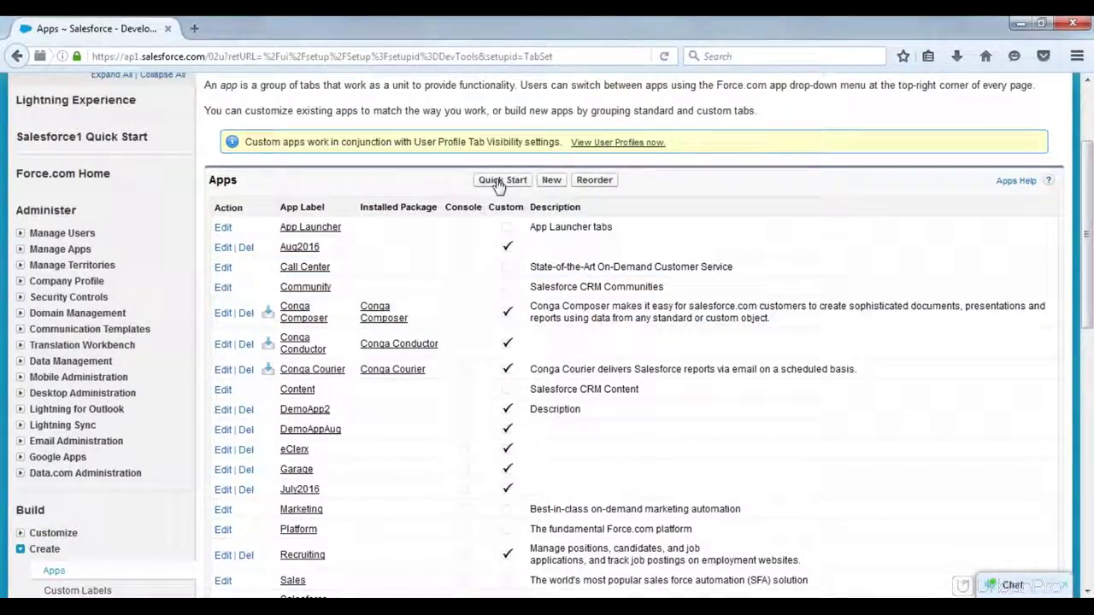
{"action": "left_click", "coordinate": [502, 180]}
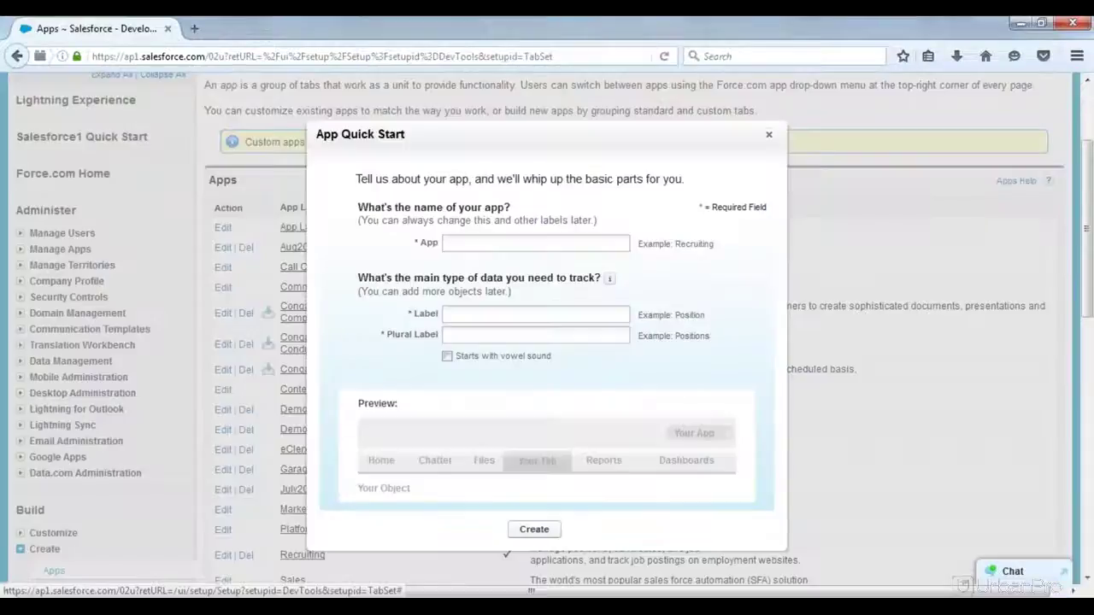
{"action": "left_click", "coordinate": [481, 242]}
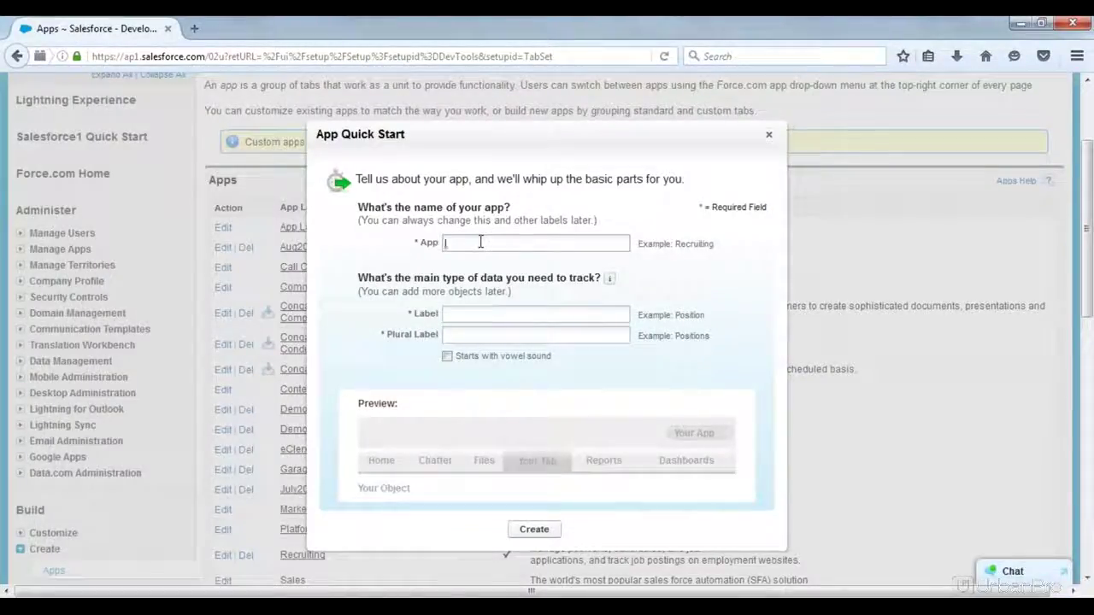
{"action": "type", "text": "Sample App"}
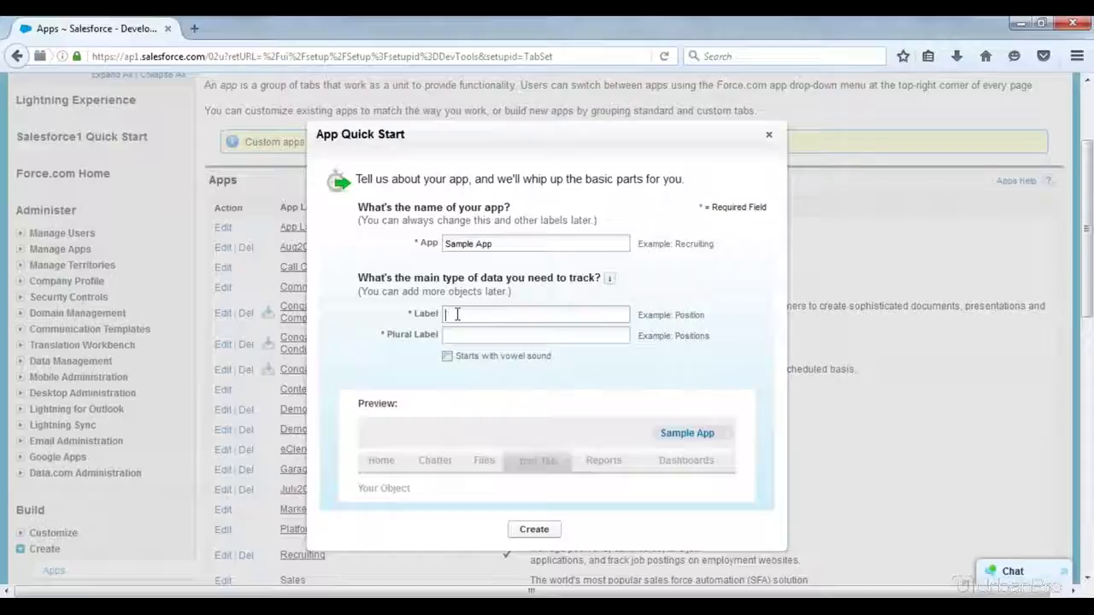
{"action": "type", "text": "Sam"}
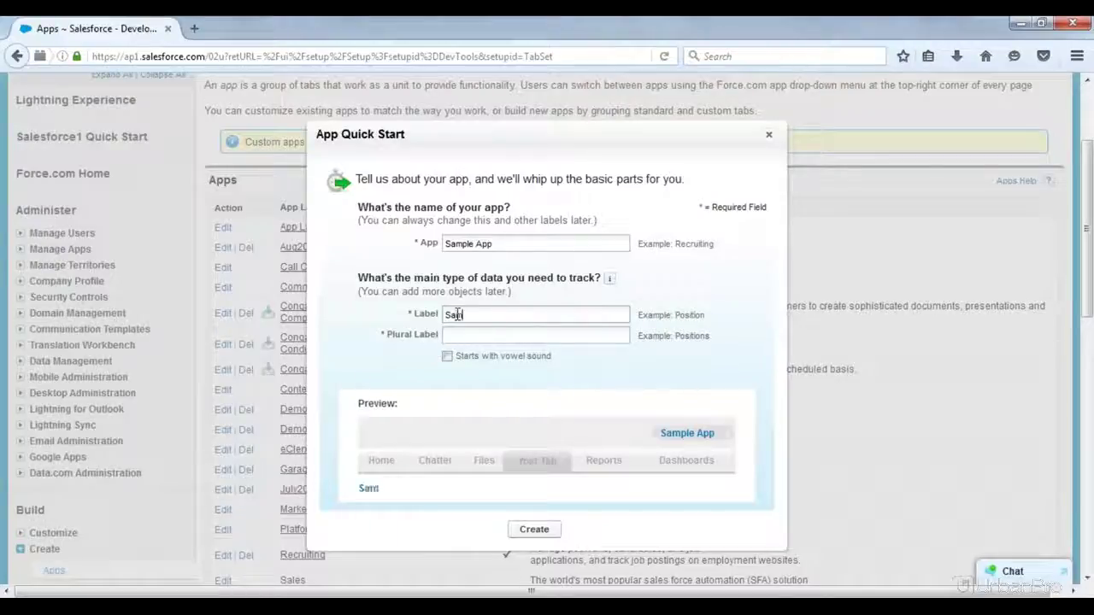
{"action": "type", "text": "ple Obj"}
{"action": "key", "text": "Tab"}
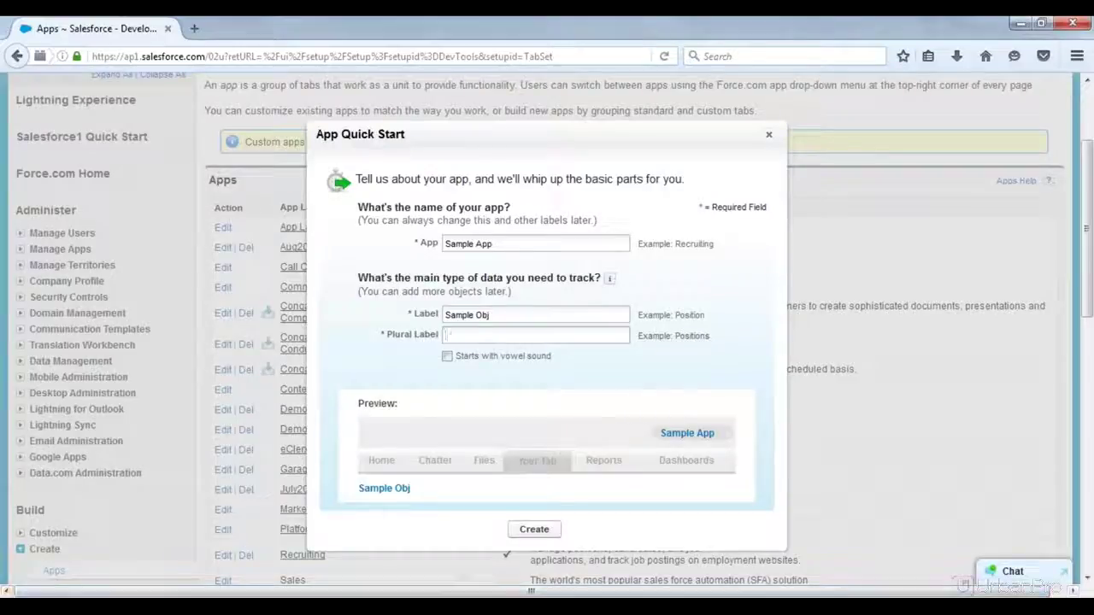
Step: In the Notepad notes, start a new line at the end of the text
{"action": "mouse_move", "coordinate": [440, 459]}
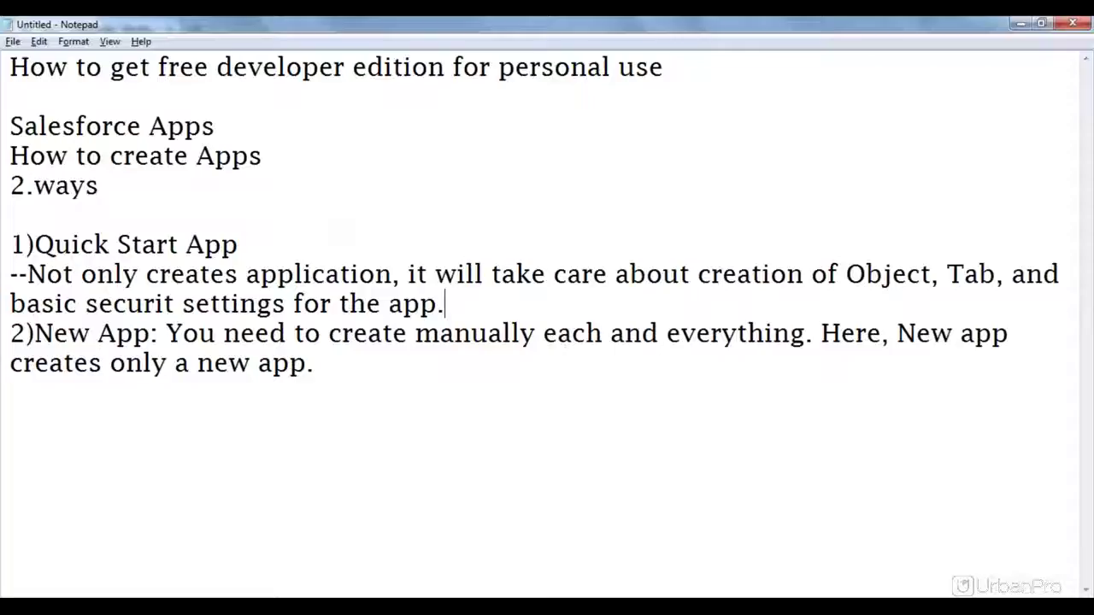
{"action": "left_click", "coordinate": [269, 532]}
{"action": "left_click", "coordinate": [347, 364]}
{"action": "key", "text": "Return"}
{"action": "key", "text": "Return"}
Step: Write 'App: It is the group of objects to do some meaningful action.'
{"action": "type", "text": "App: "}
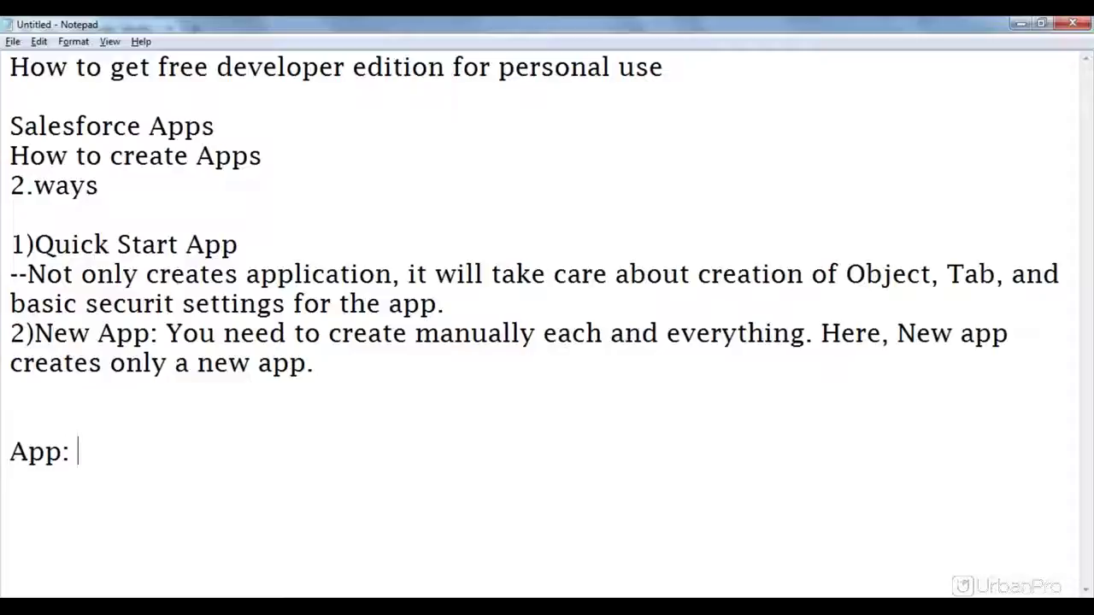
{"action": "type", "text": "It is the grou"}
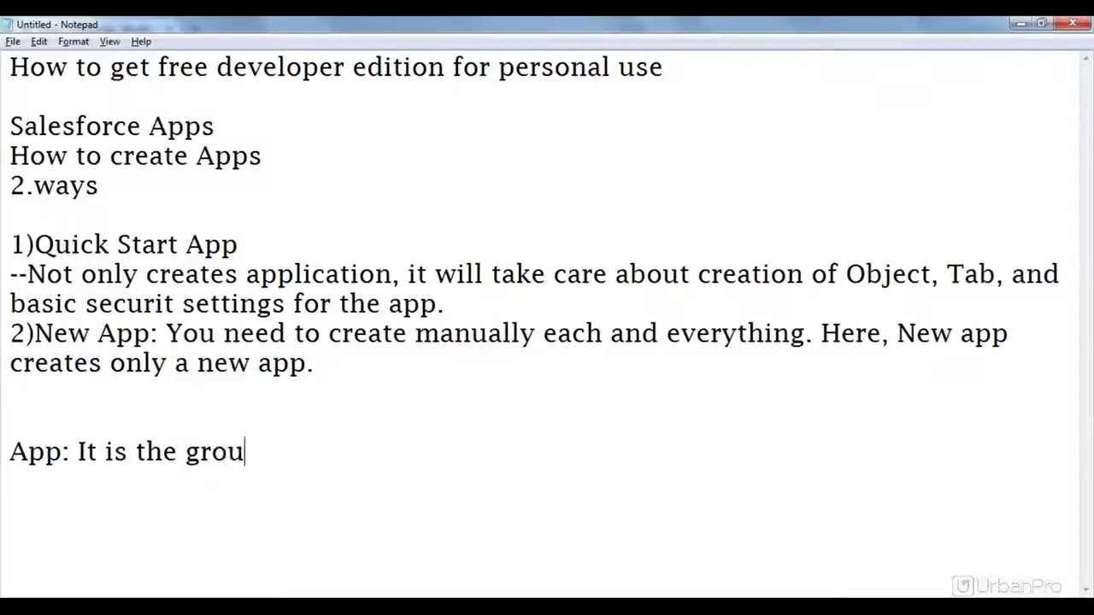
{"action": "type", "text": " o"}
{"action": "key", "text": "BackSpace"}
{"action": "key", "text": "BackSpace"}
{"action": "type", "text": "pf"}
{"action": "key", "text": "BackSpace"}
{"action": "key", "text": "BackSpace"}
{"action": "type", "text": "of "}
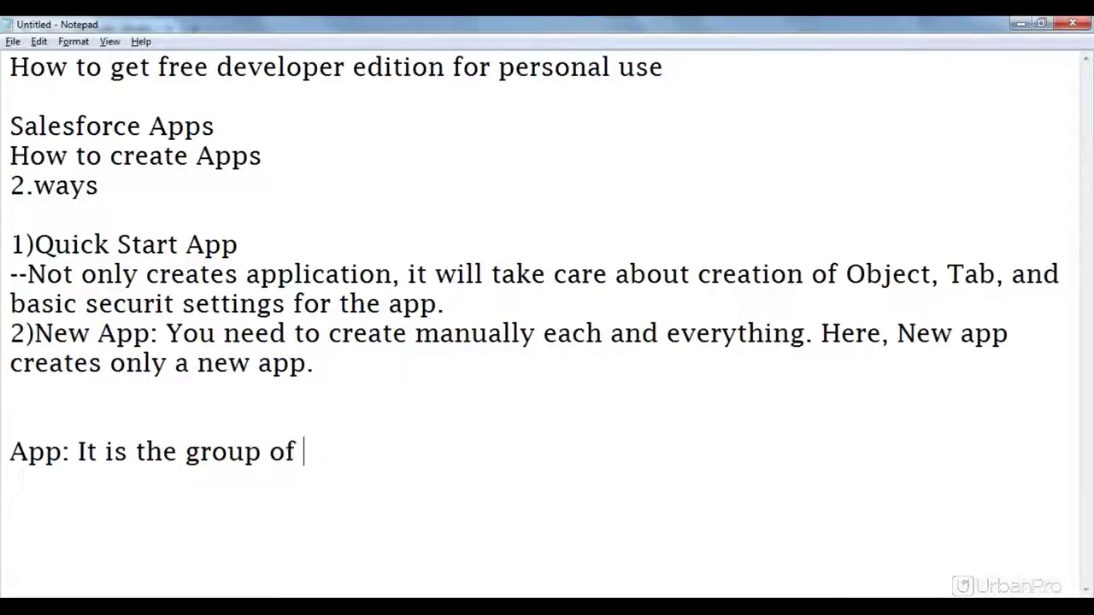
{"action": "type", "text": "obje"}
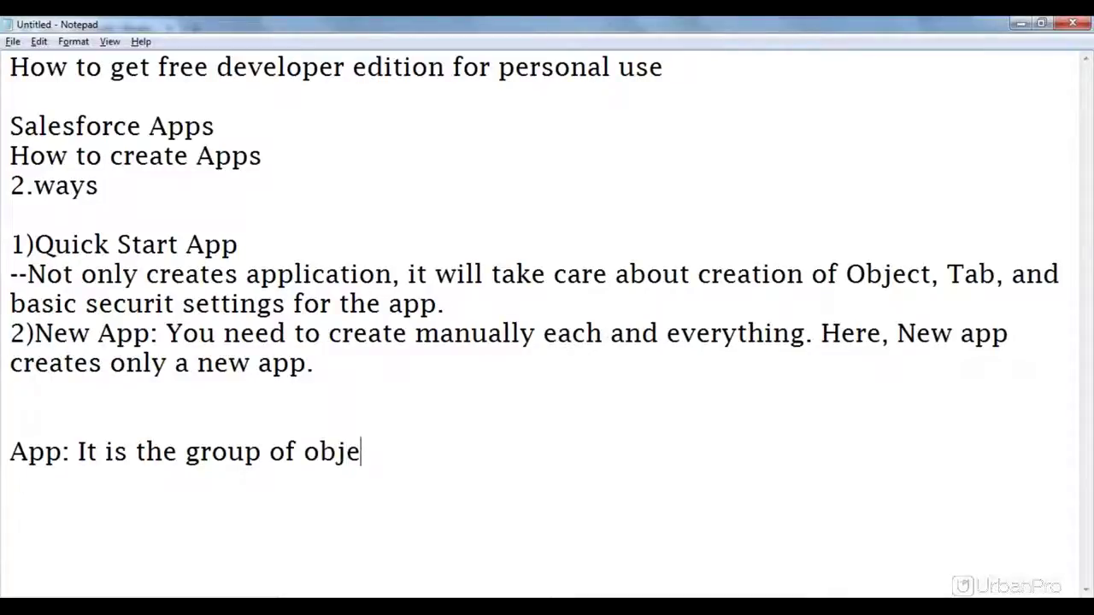
{"action": "type", "text": "cts t"}
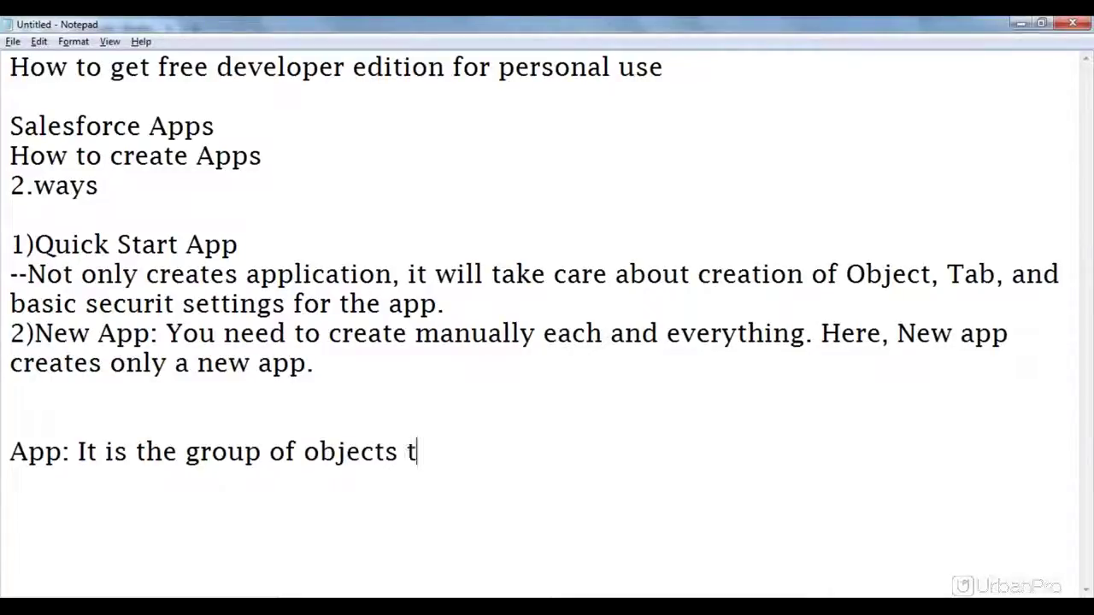
{"action": "type", "text": "o do so"}
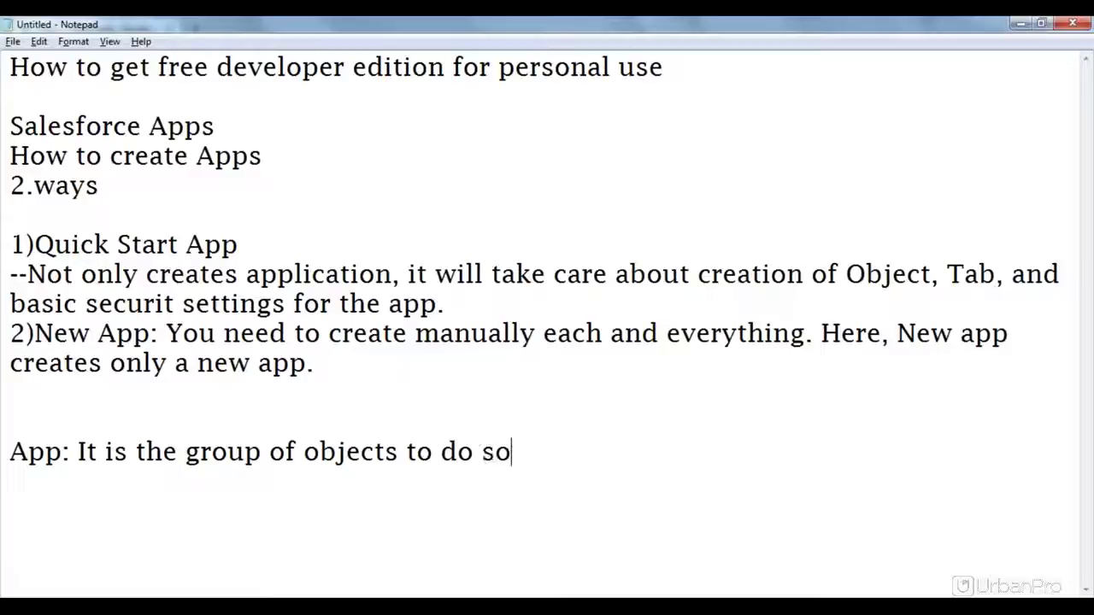
{"action": "type", "text": "me "}
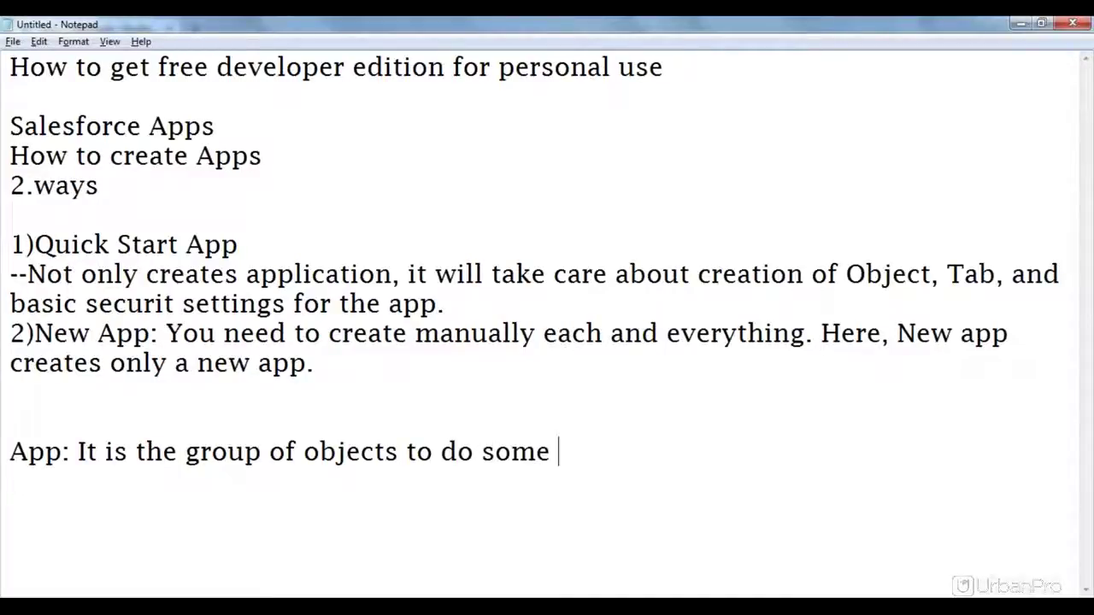
{"action": "type", "text": "menai"}
{"action": "key", "text": "BackSpace"}
{"action": "key", "text": "BackSpace"}
{"action": "key", "text": "BackSpace"}
{"action": "type", "text": "an"}
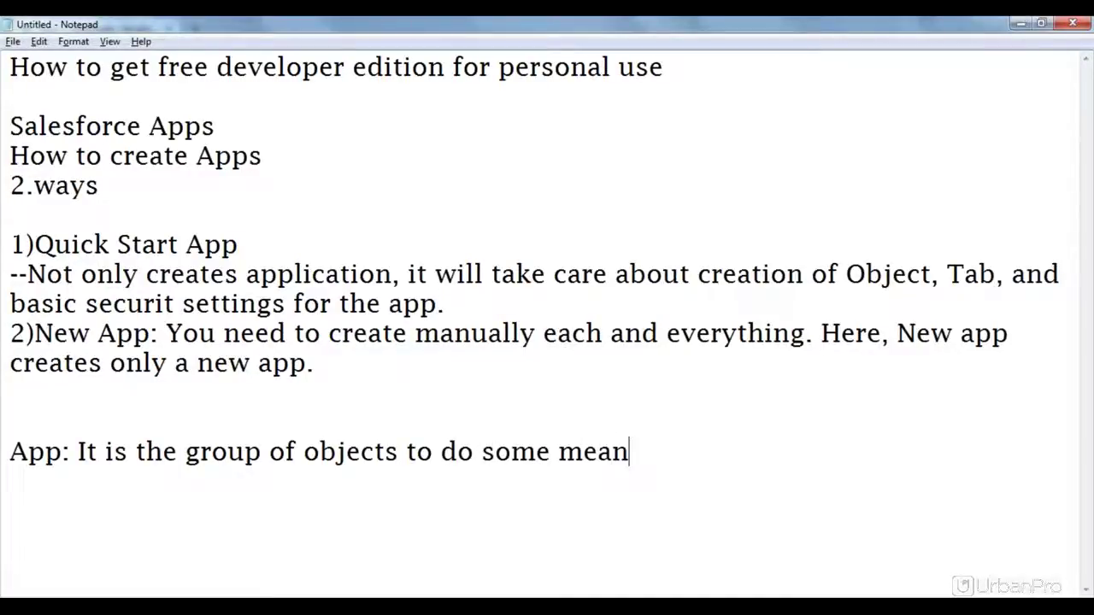
{"action": "type", "text": "ing"}
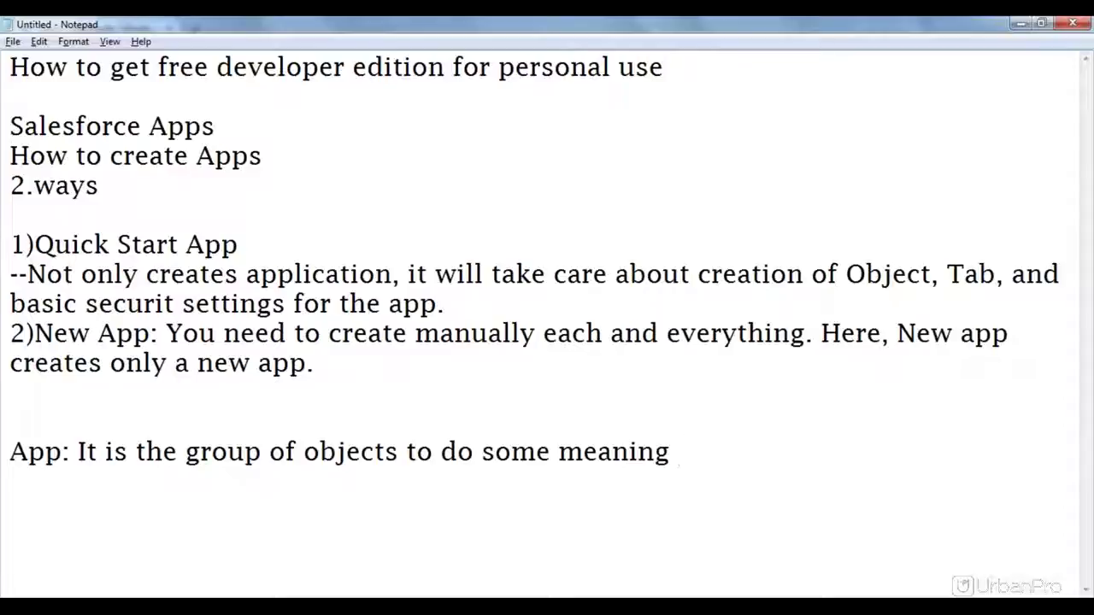
{"action": "key", "text": "BackSpace"}
{"action": "type", "text": "ful"}
{"action": "type", "text": "action"}
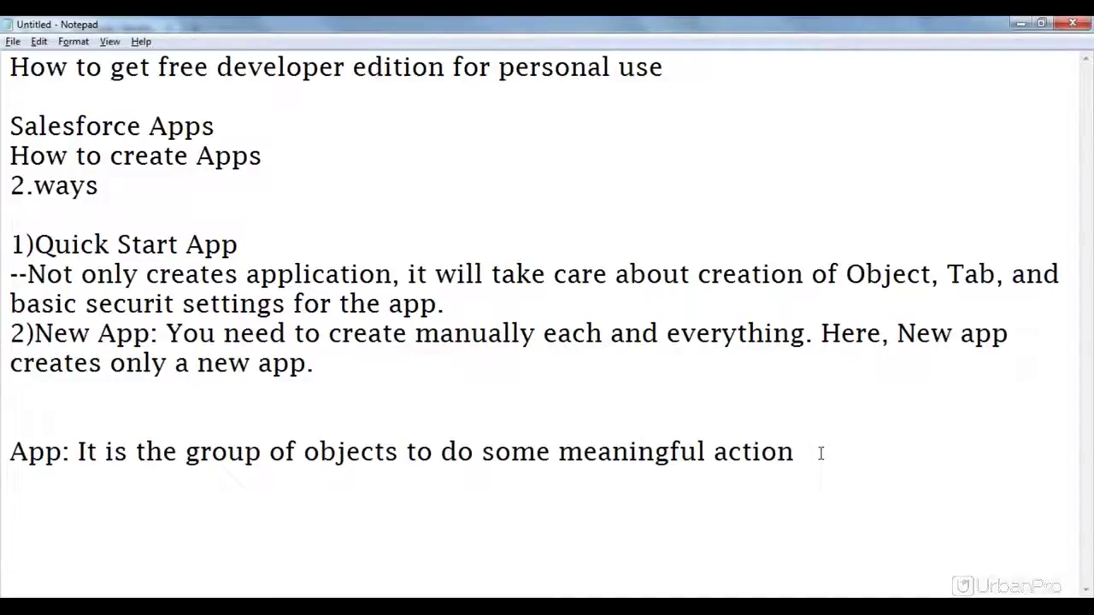
{"action": "type", "text": "."}
{"action": "key", "text": "Return"}
Step: Add the Object definition: like a db table carrying records, containing fields and values
{"action": "type", "text": "Object: "}
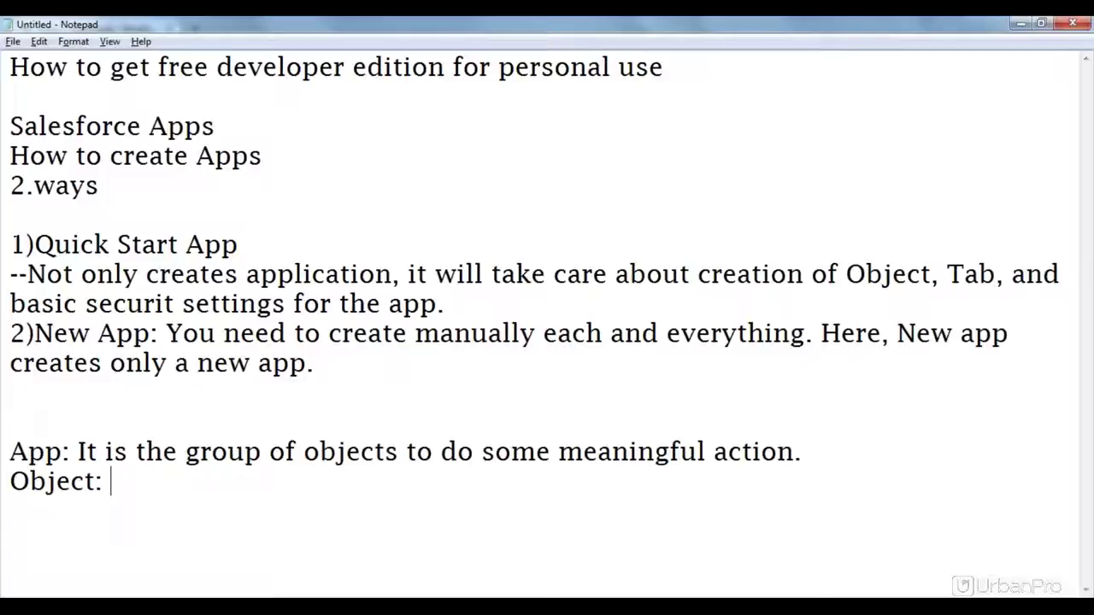
{"action": "type", "text": "It is the "}
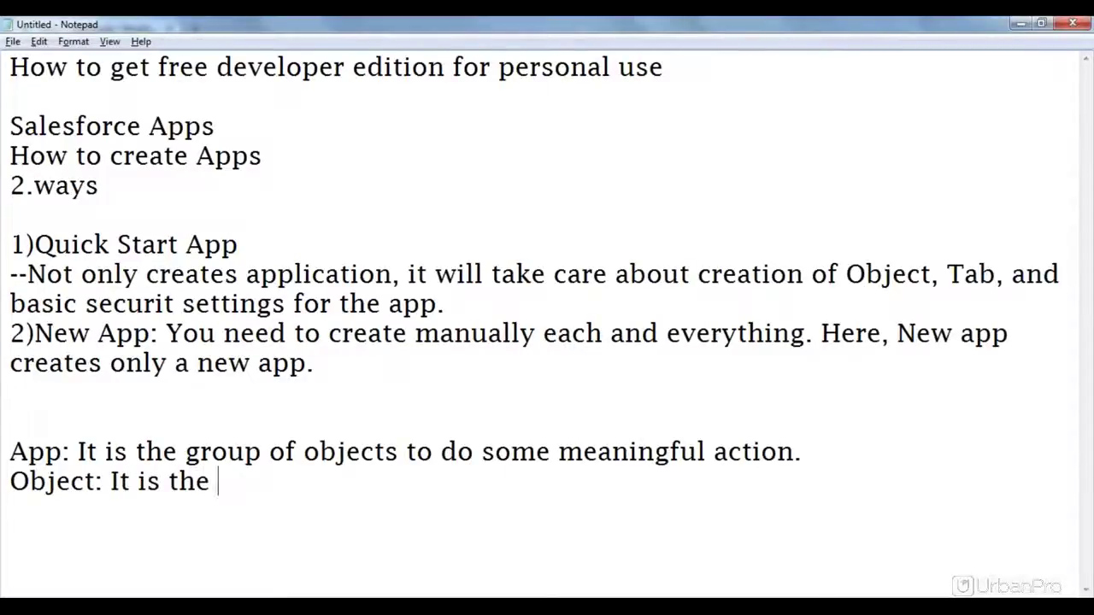
{"action": "type", "text": "jus"}
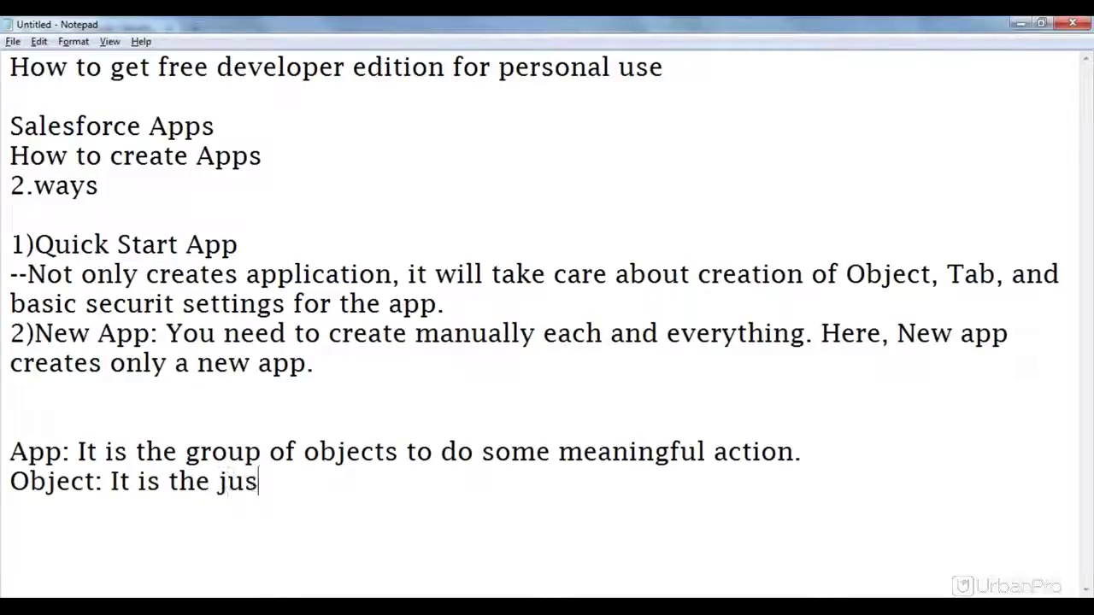
{"action": "type", "text": "t like db "}
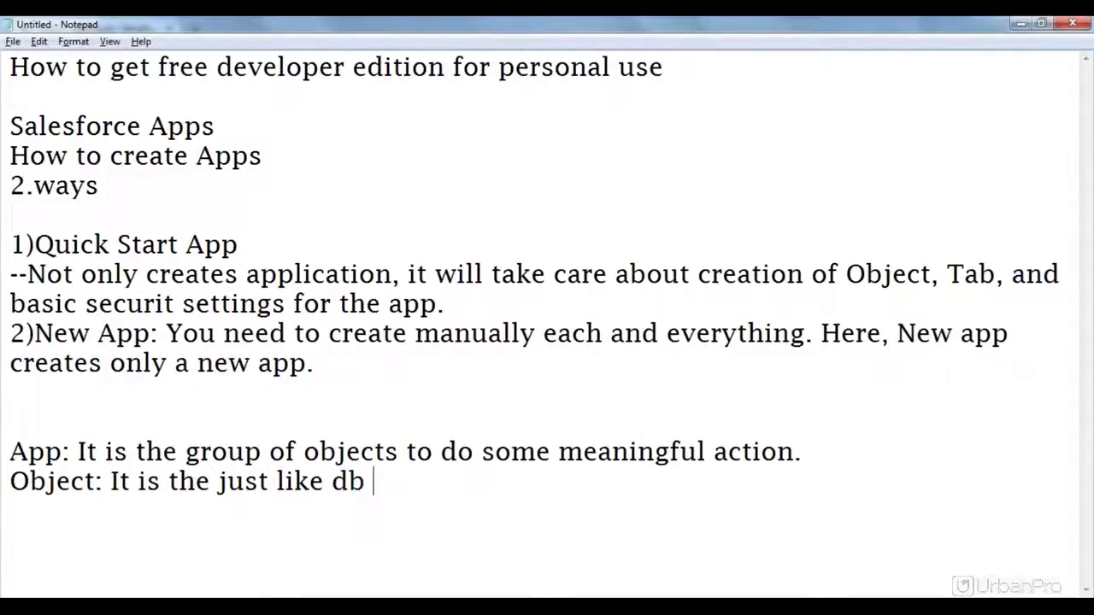
{"action": "type", "text": "table"}
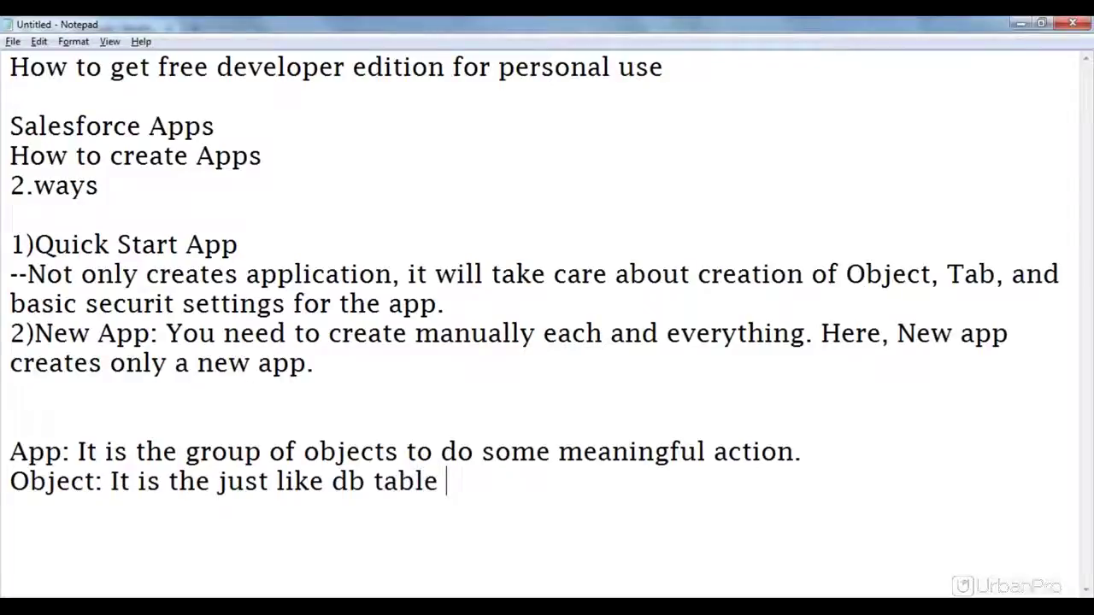
{"action": "key", "text": "BackSpace"}
{"action": "type", "text": ", it will"}
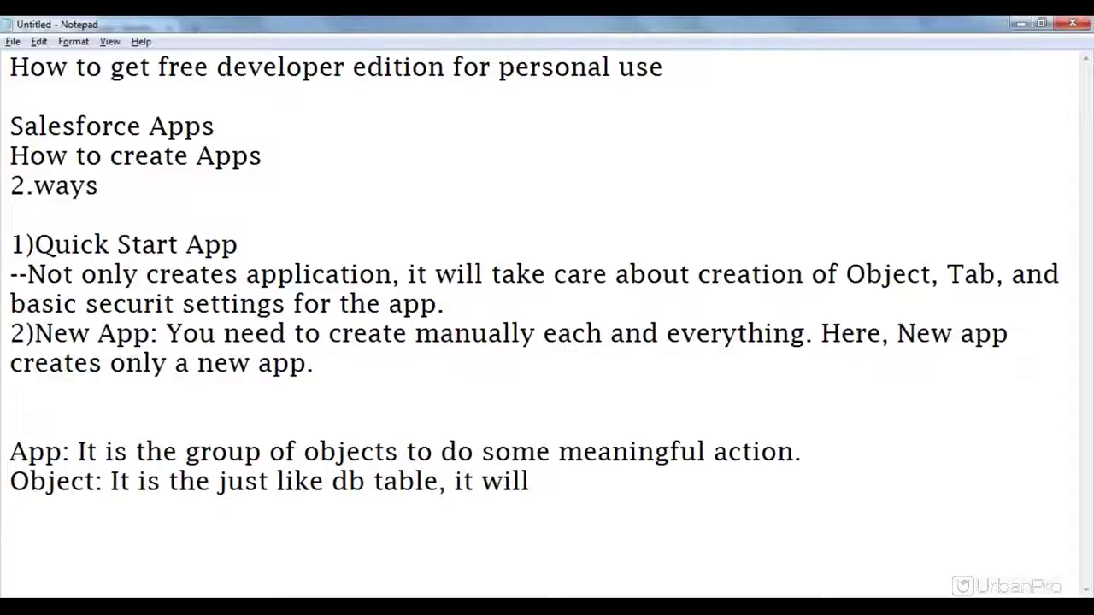
{"action": "type", "text": " carry rec"}
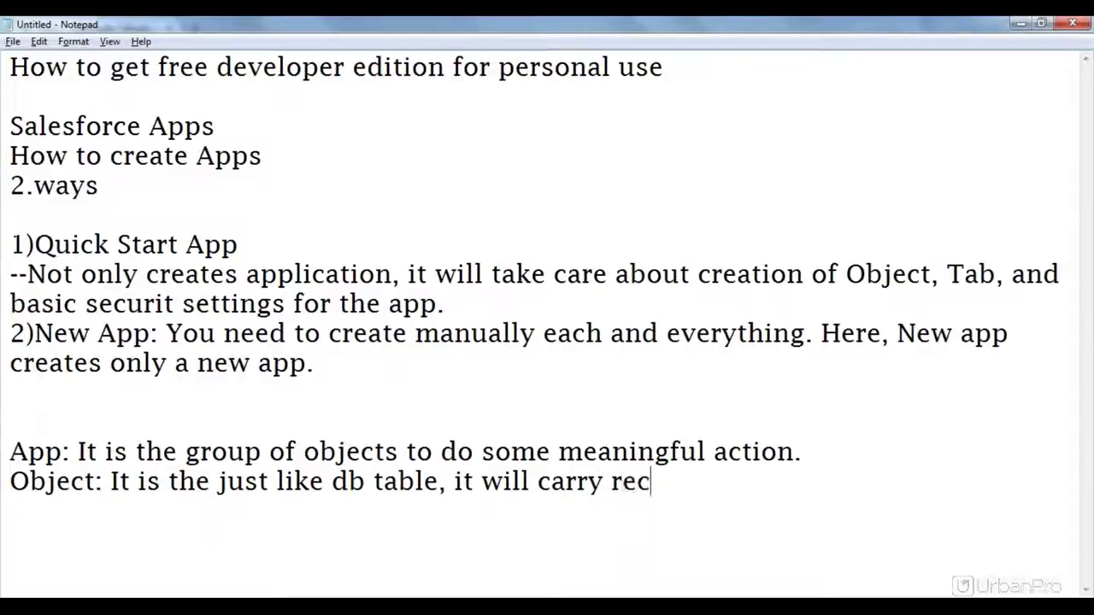
{"action": "type", "text": "ords "}
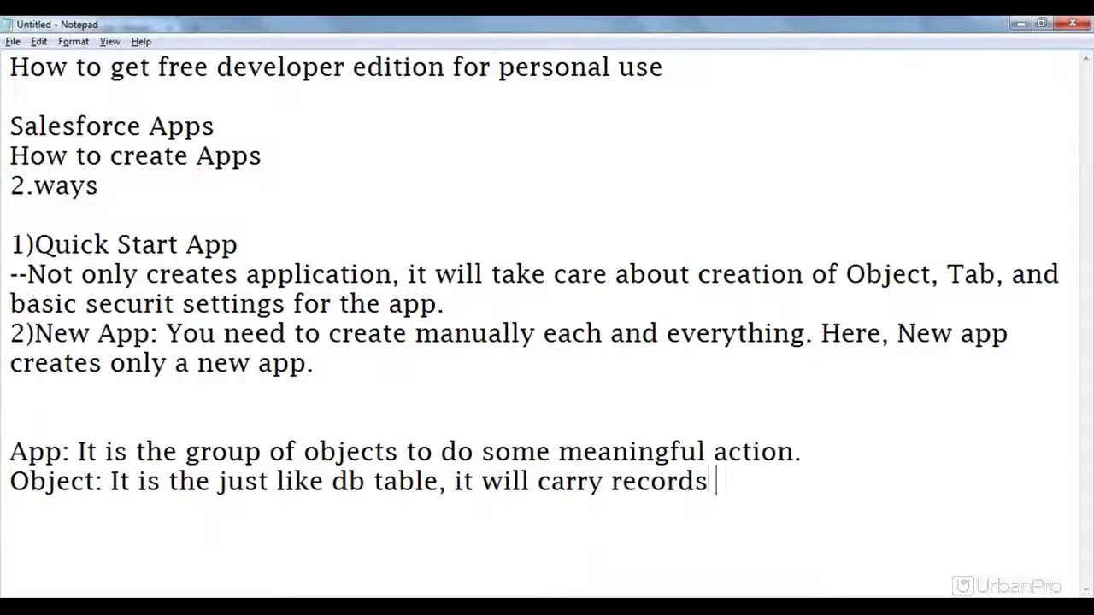
{"action": "type", "text": "in it. it com"}
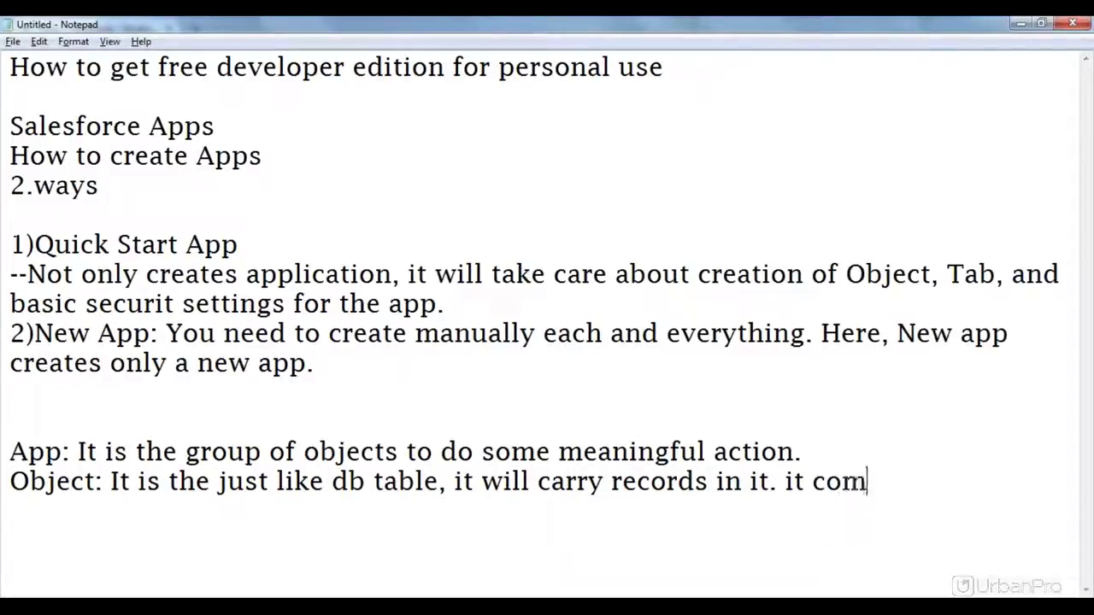
{"action": "key", "text": "BackSpace"}
{"action": "type", "text": "nta"}
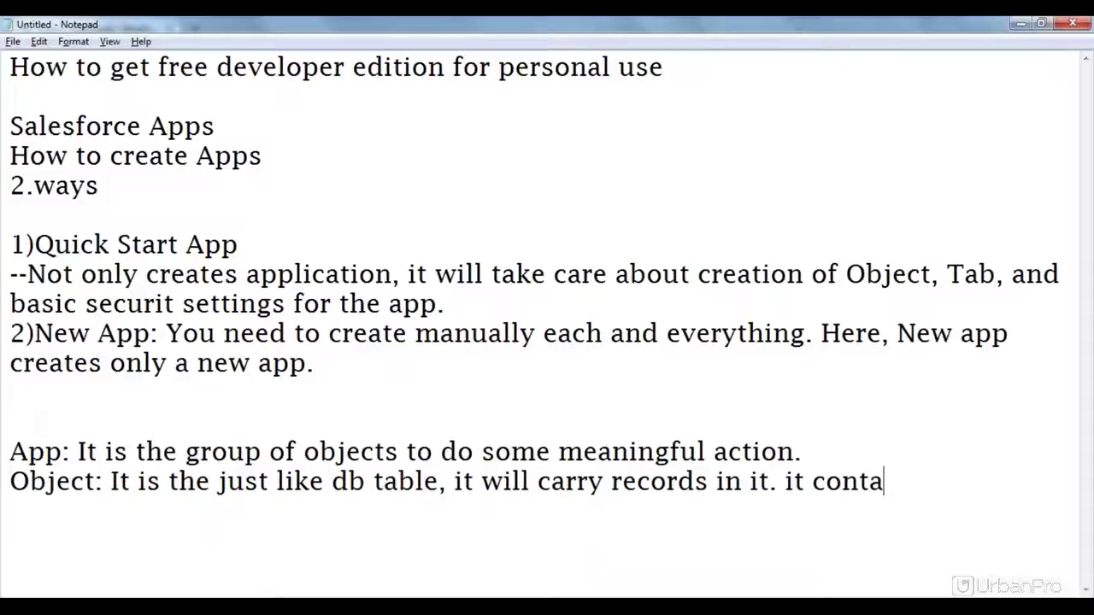
{"action": "type", "text": "ins "}
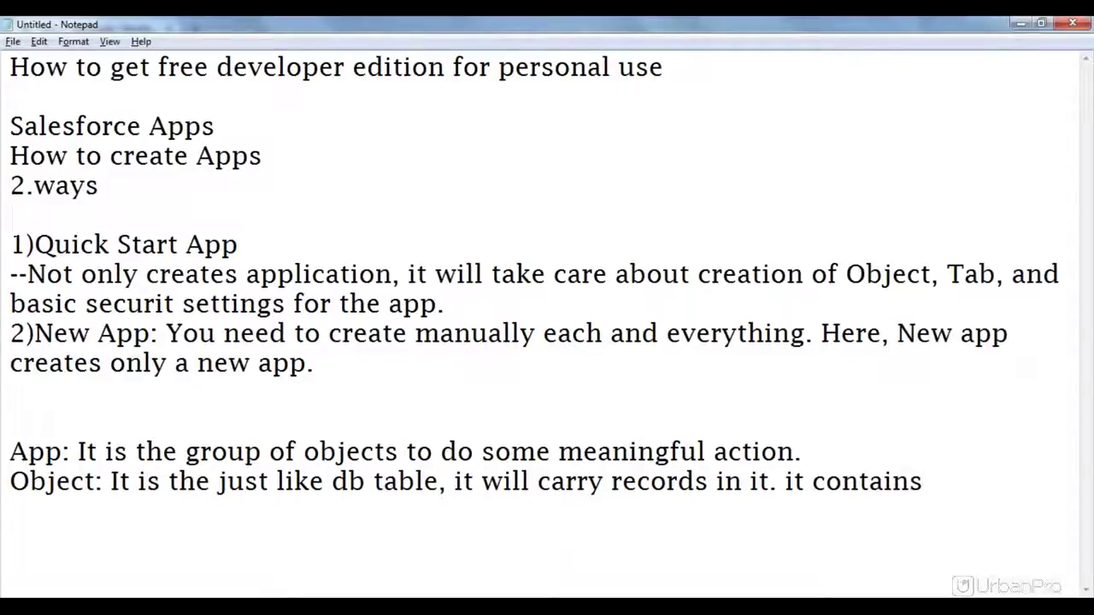
{"action": "type", "text": "fields and "}
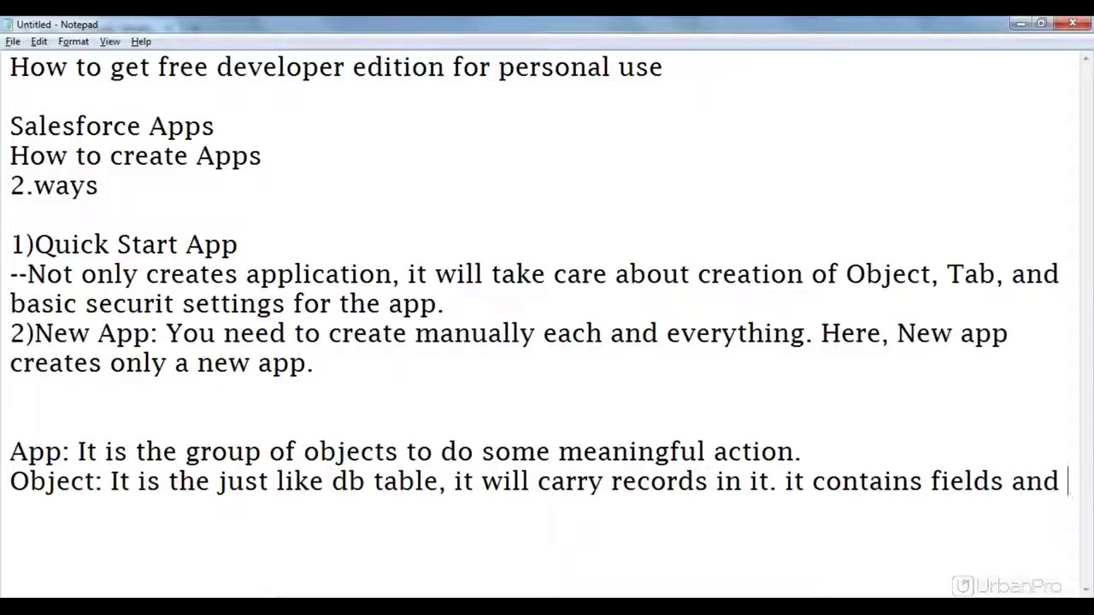
{"action": "type", "text": "value"}
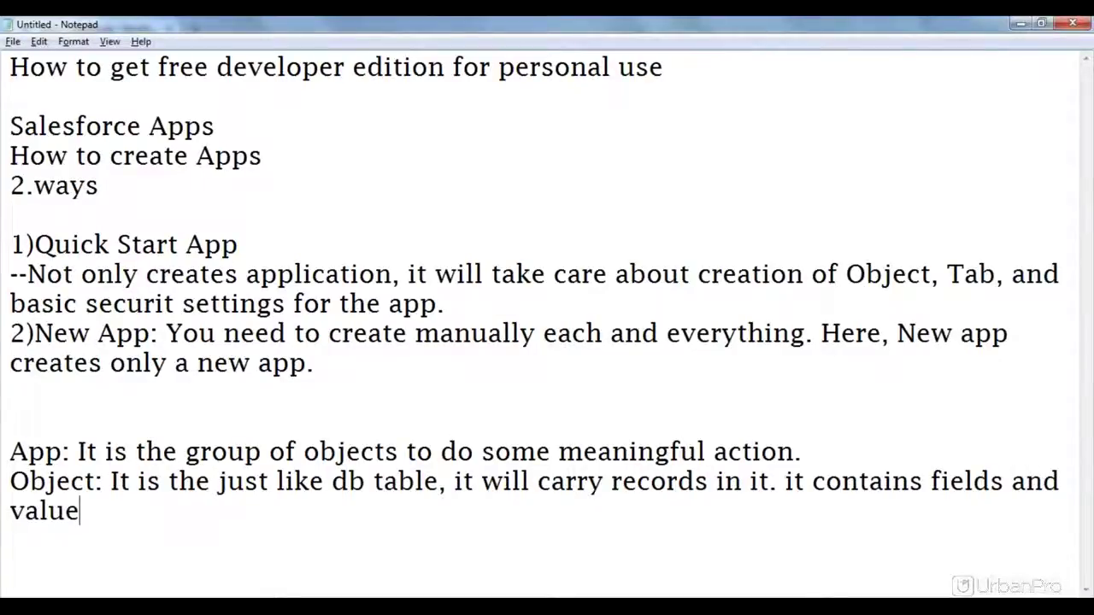
{"action": "type", "text": "s."}
{"action": "key", "text": "Return"}
Step: Type the 'Tab:' label and highlight the 'Object:' and 'Tab:' labels for emphasis
{"action": "type", "text": "Tab"}
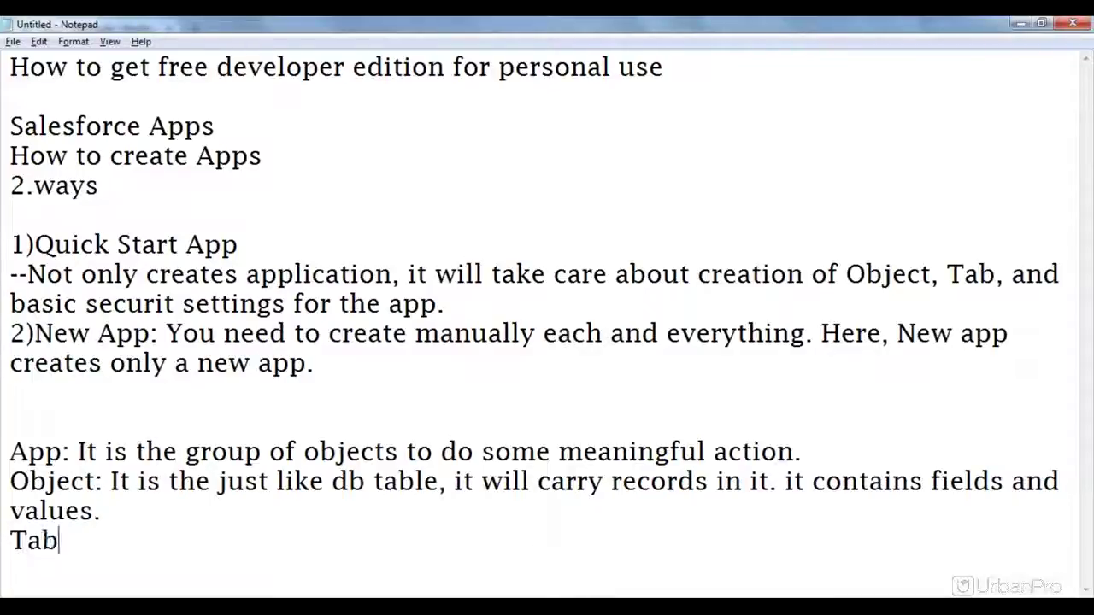
{"action": "type", "text": ":"}
{"action": "left_click_drag", "start_coordinate": [104, 481], "coordinate": [8, 480]}
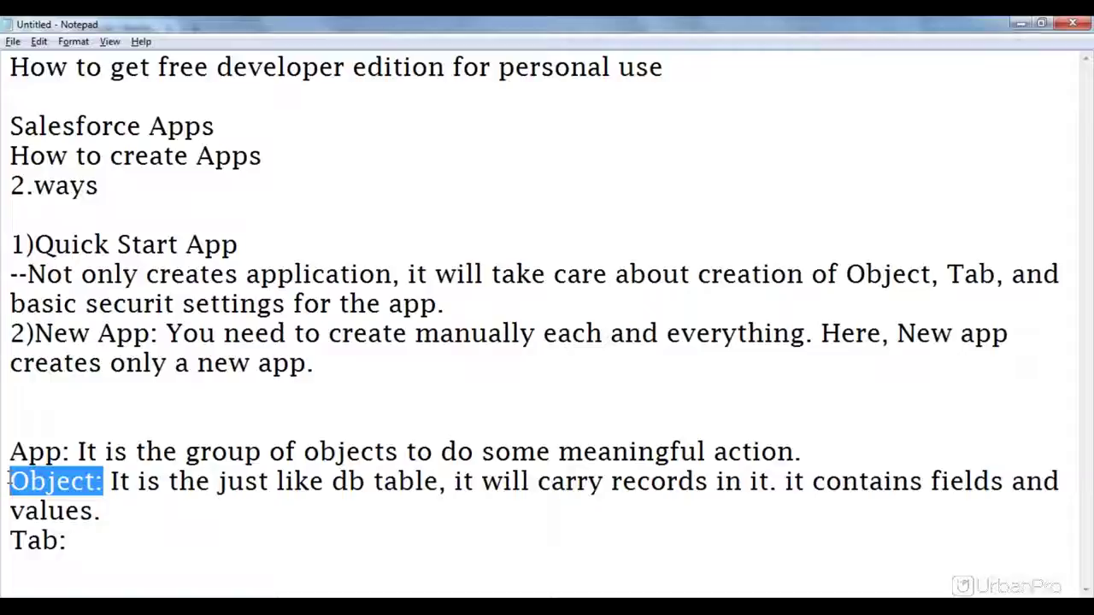
{"action": "left_click", "coordinate": [83, 537]}
{"action": "left_click_drag", "start_coordinate": [83, 537], "coordinate": [3, 538]}
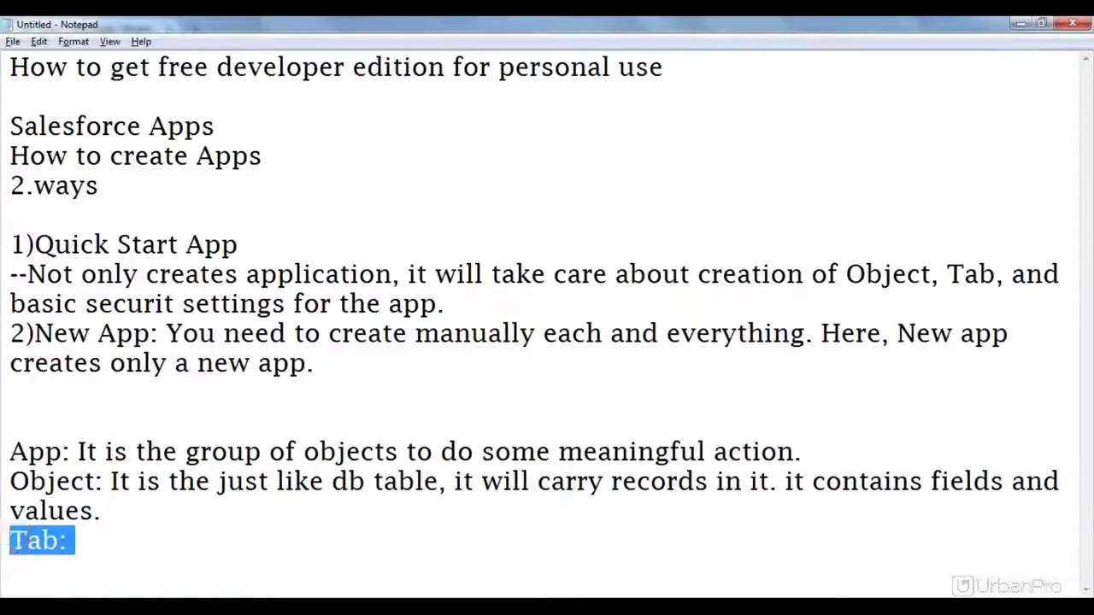
{"action": "left_click", "coordinate": [102, 539]}
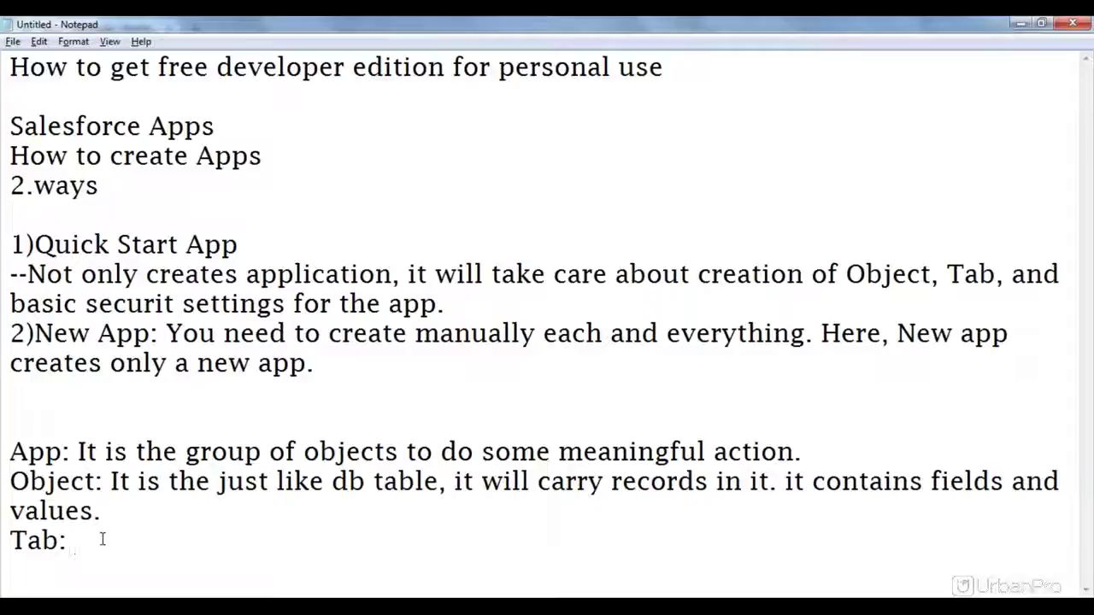
Step: Define Tab as the User–db table interface for saving, accessing and modifying records
{"action": "type", "text": "This is "}
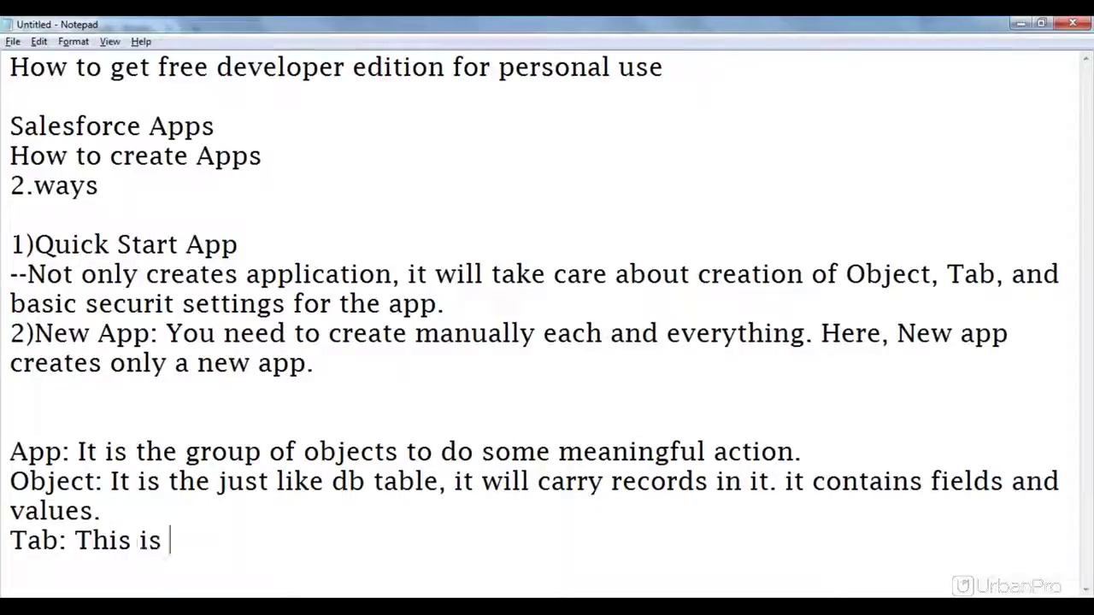
{"action": "type", "text": "the int"}
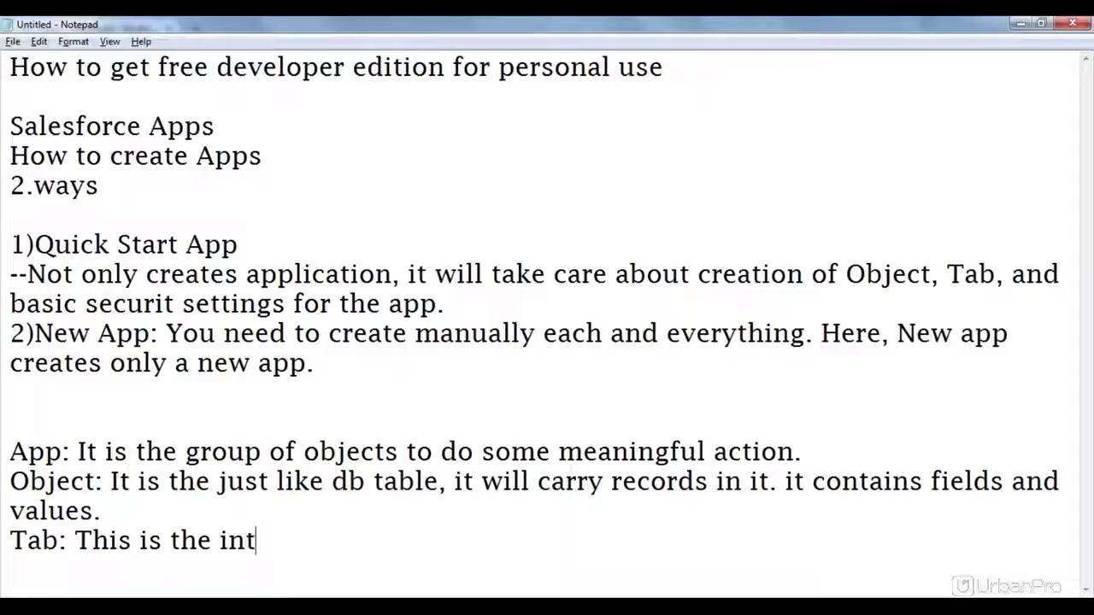
{"action": "type", "text": "erfac"}
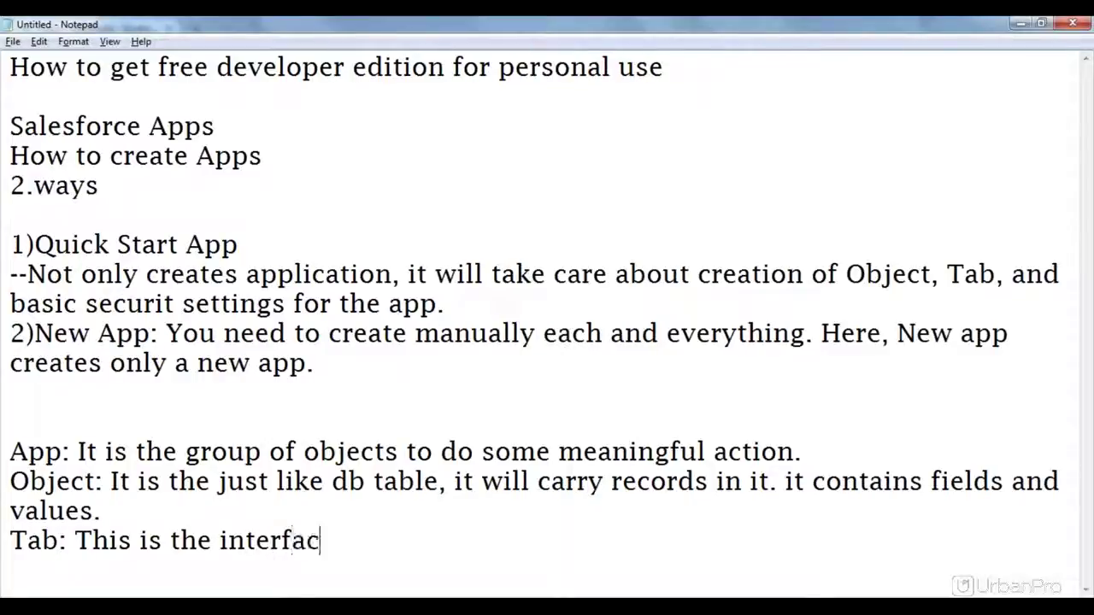
{"action": "type", "text": "e b/"}
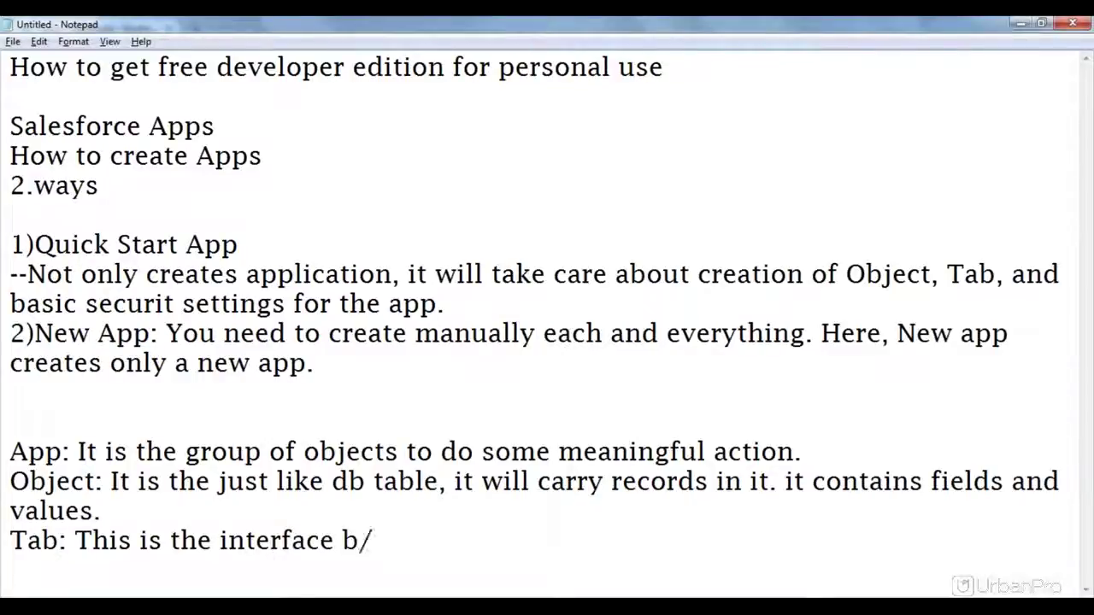
{"action": "type", "text": "w User and "}
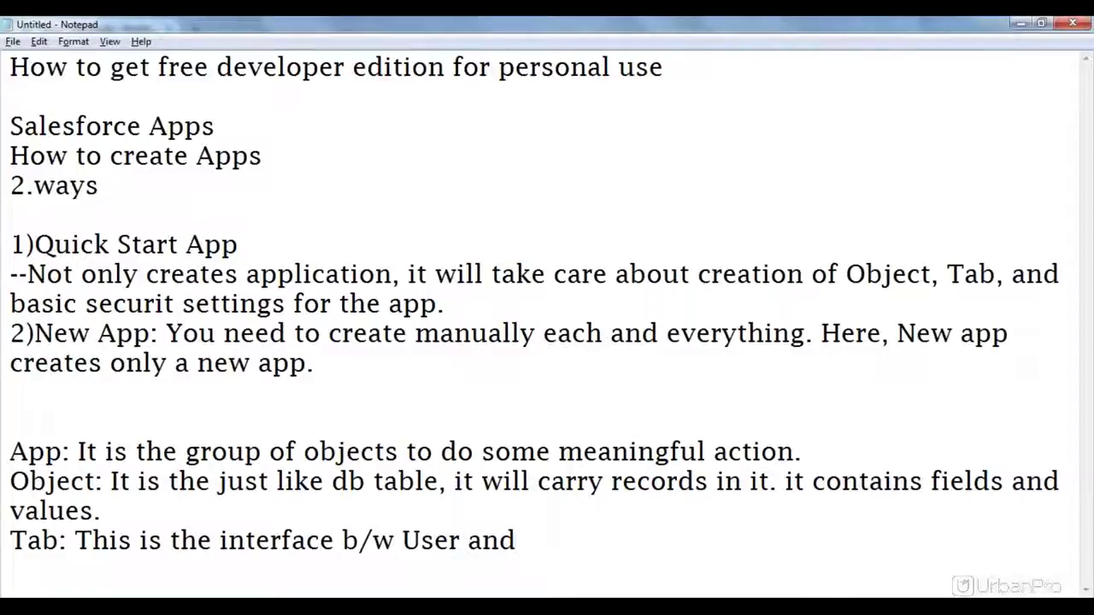
{"action": "type", "text": "db table "}
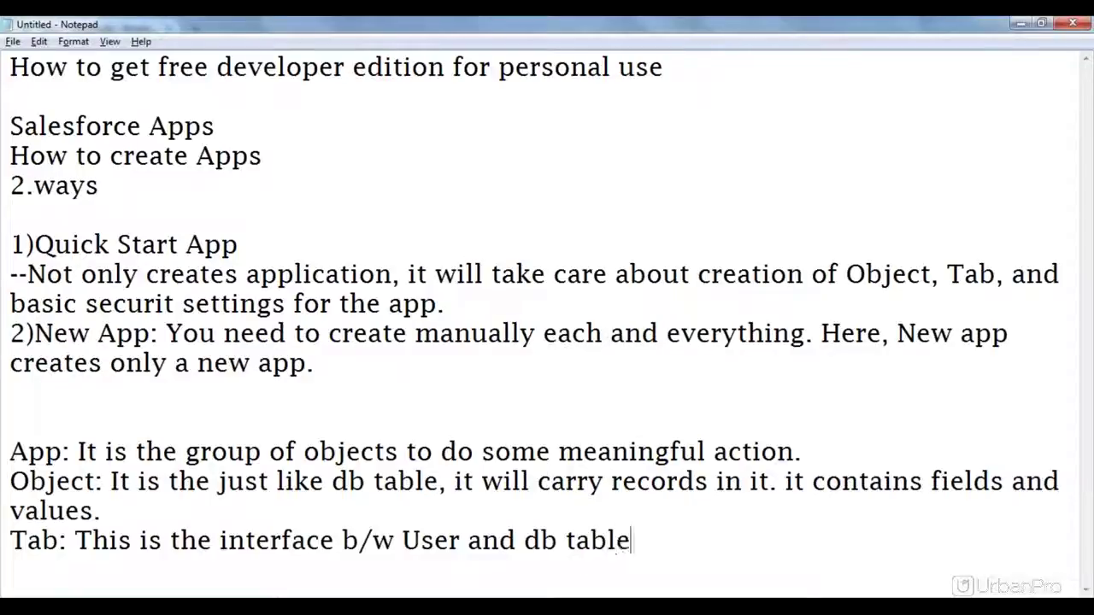
{"action": "type", "text": ". It helps"}
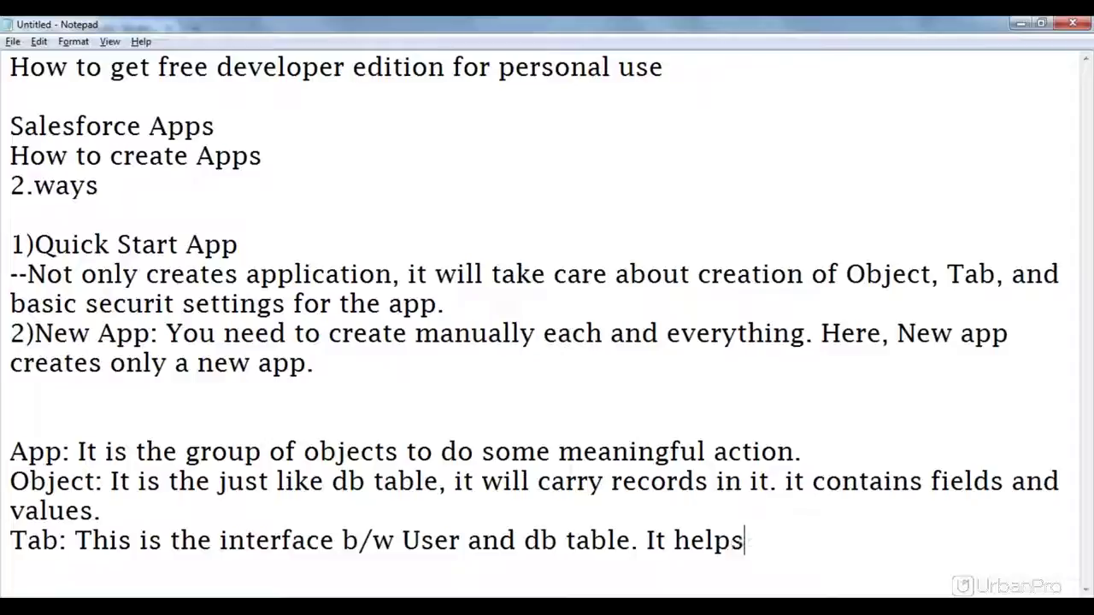
{"action": "type", "text": " user t"}
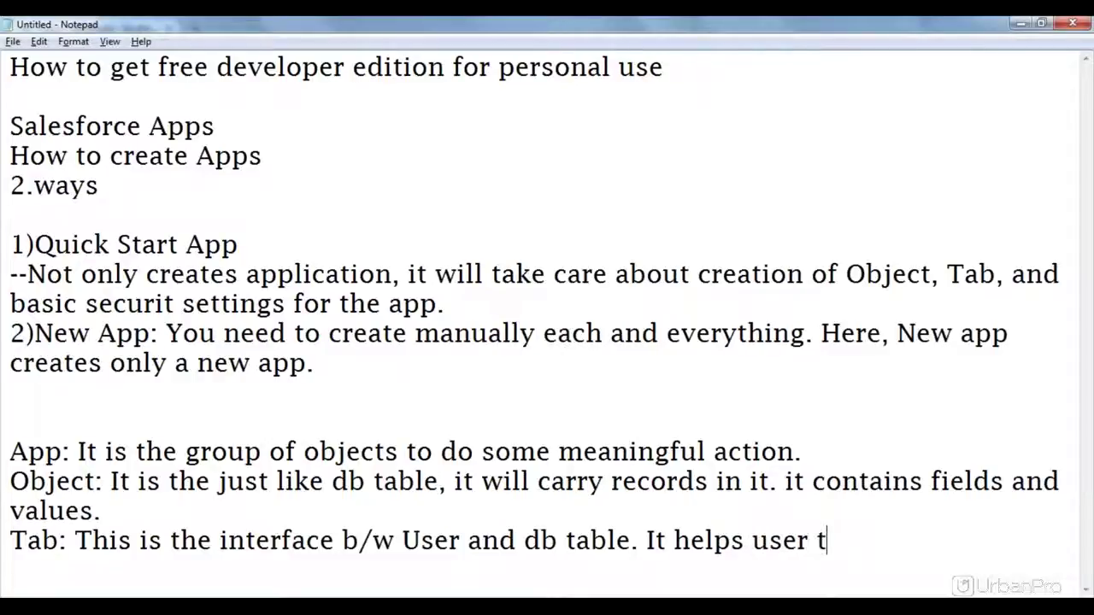
{"action": "type", "text": "o access "}
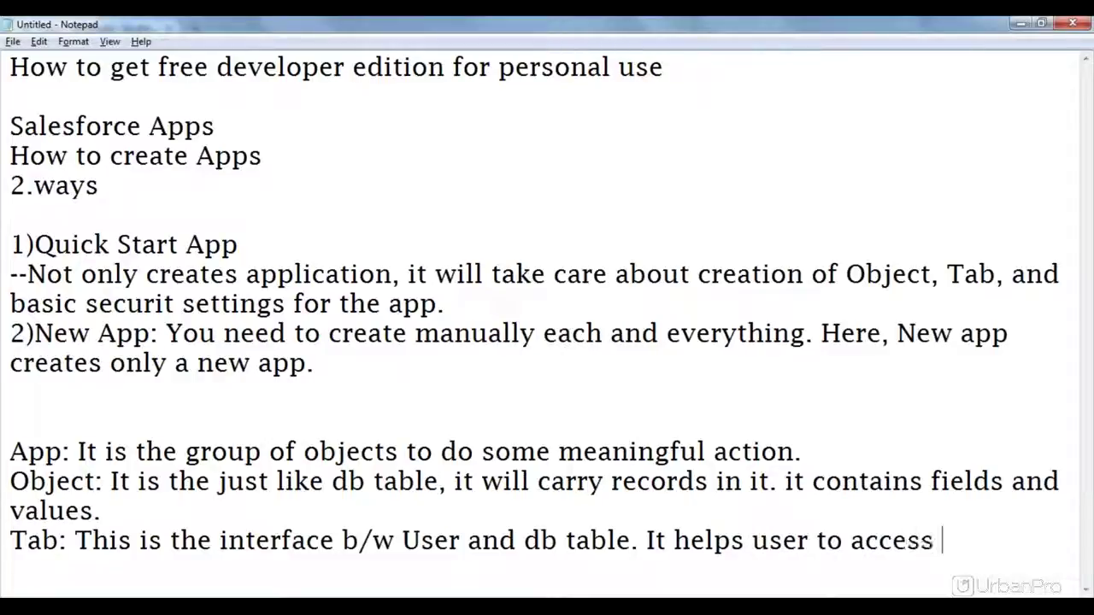
{"action": "type", "text": "db t"}
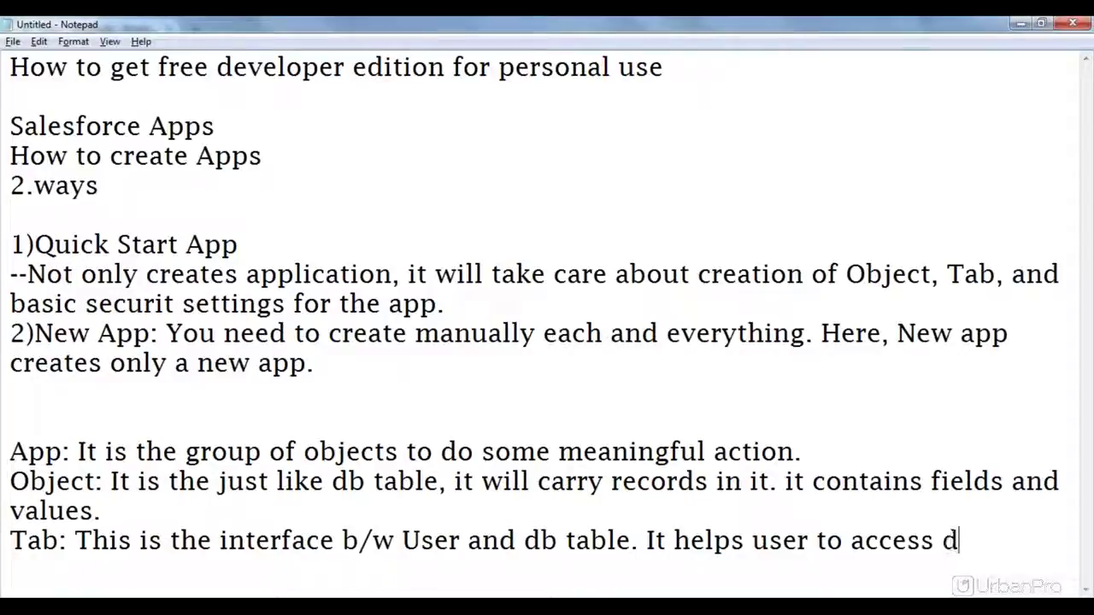
{"action": "type", "text": "ble"}
{"action": "key", "text": "BackSpace"}
{"action": "key", "text": "BackSpace"}
{"action": "key", "text": "BackSpace"}
{"action": "type", "text": "a"}
{"action": "type", "text": "ble"}
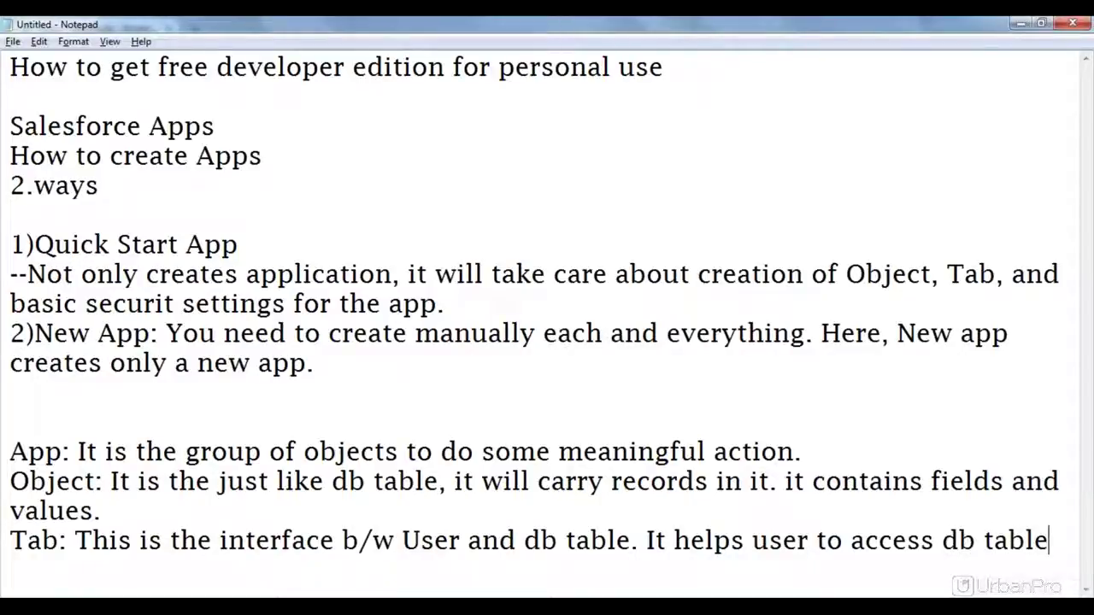
{"action": "type", "text": " for the fo"}
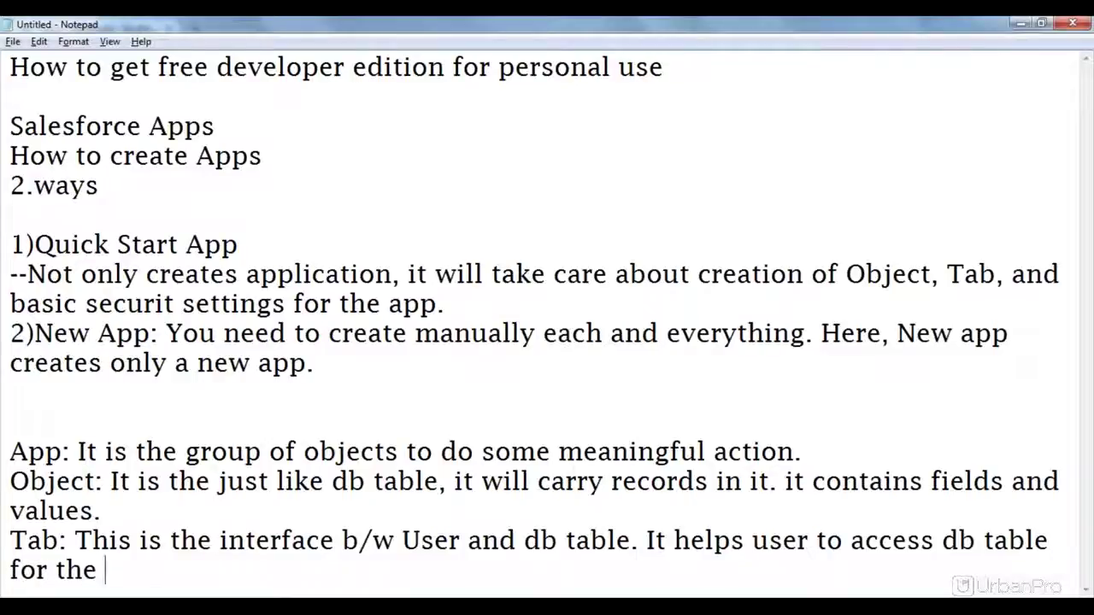
{"action": "key", "text": "BackSpace"}
{"action": "key", "text": "BackSpace"}
{"action": "type", "text": "purpos"}
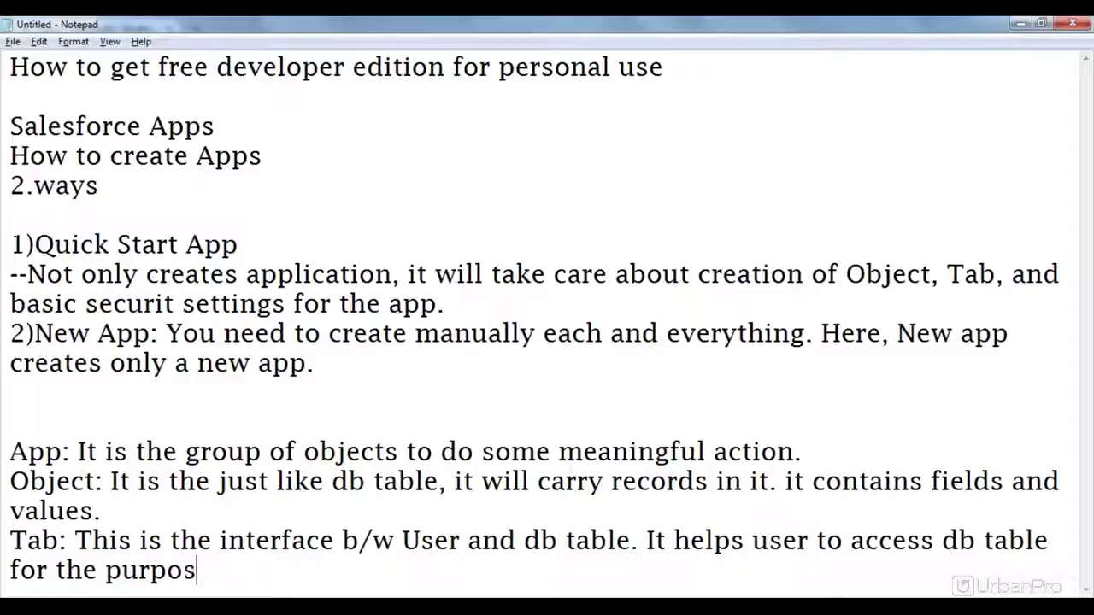
{"action": "type", "text": "e of en"}
{"action": "key", "text": "BackSpace"}
{"action": "key", "text": "BackSpace"}
{"action": "type", "text": "savin"}
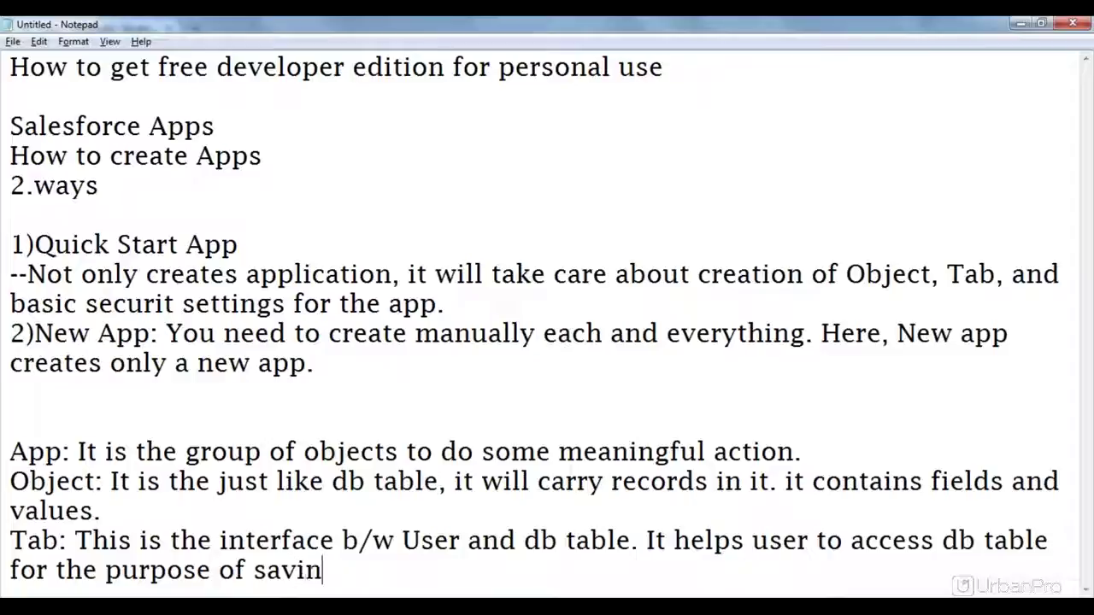
{"action": "type", "text": "g recor"}
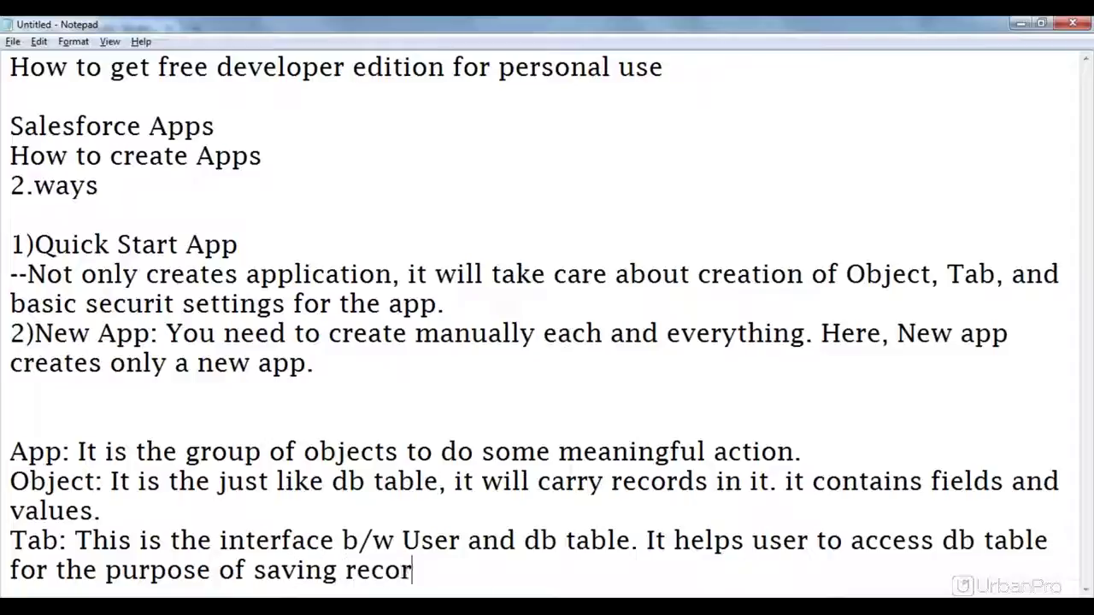
{"action": "type", "text": "ds, ac"}
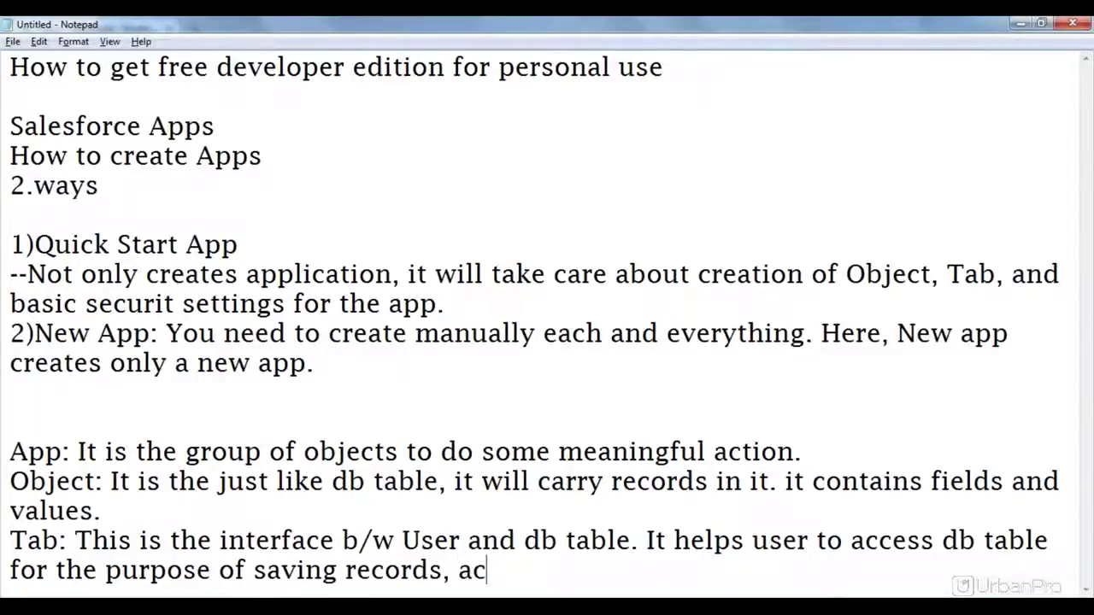
{"action": "type", "text": "cessing"}
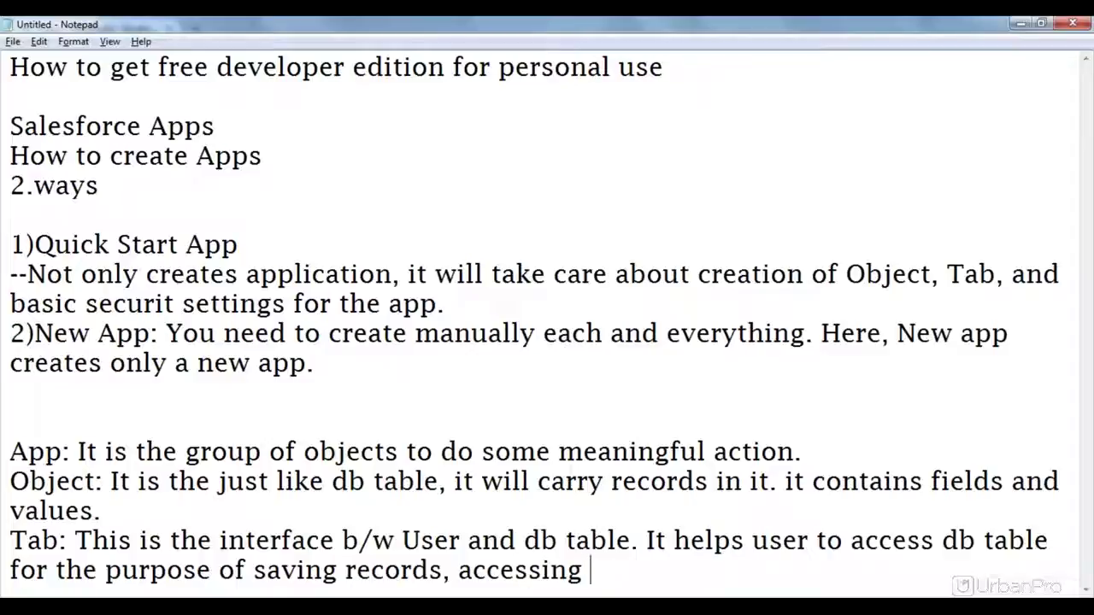
{"action": "type", "text": " and modifying them."}
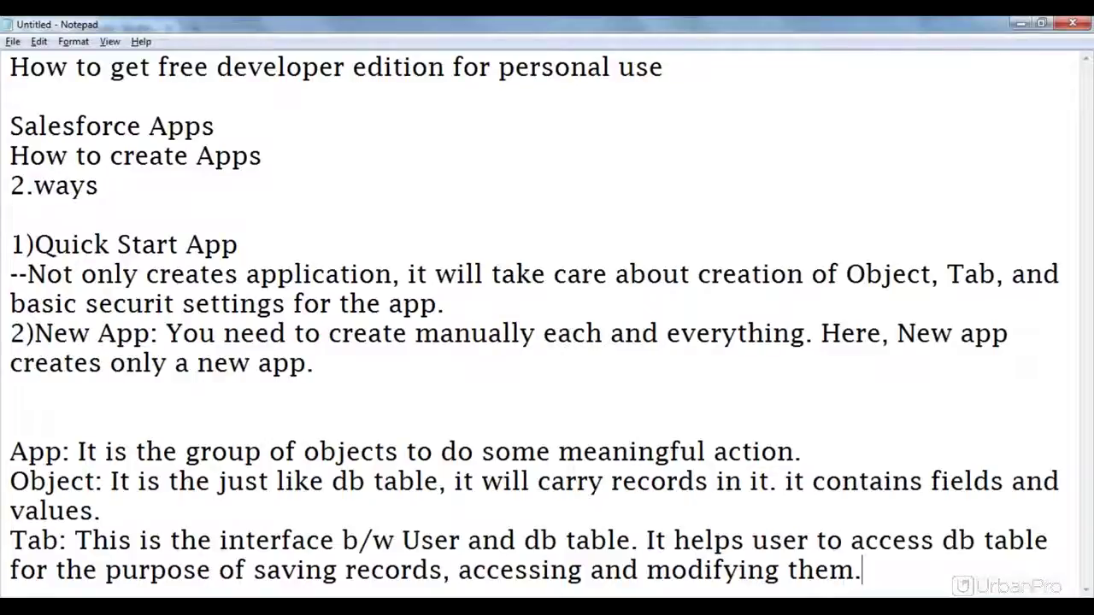
{"action": "key", "text": "Return"}
{"action": "key", "text": "Return"}
{"action": "key", "text": "Return"}
{"action": "key", "text": "Return"}
{"action": "key", "text": "Return"}
{"action": "key", "text": "Return"}
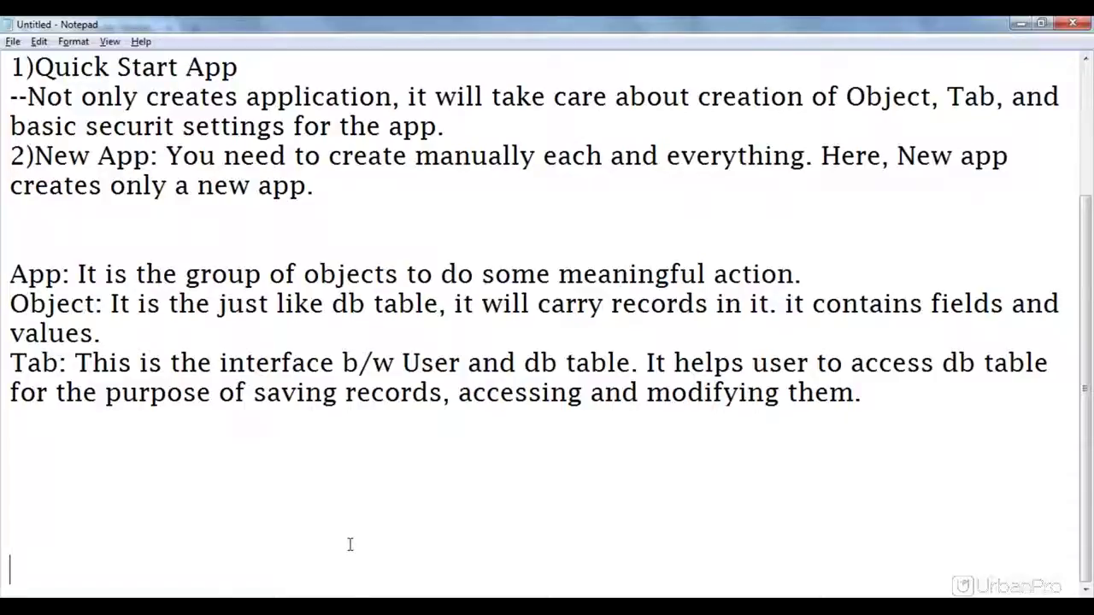
Step: Move into the empty Plural Label field of the App Quick Start form
{"action": "key", "text": "Tab"}
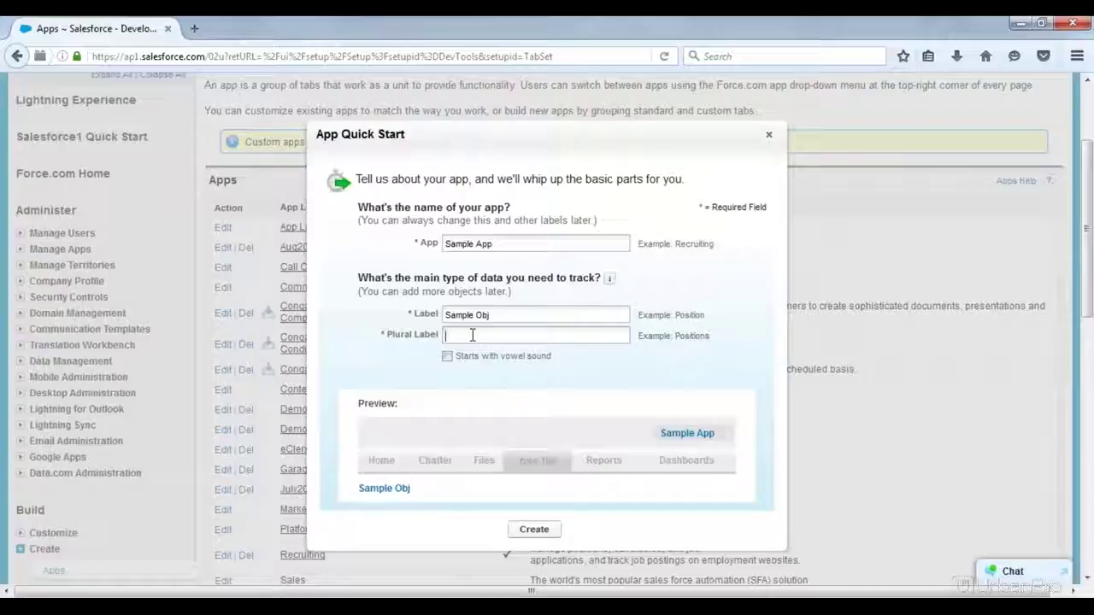
Step: Enter 'Sample Tab' as the plural label
{"action": "type", "text": "Samples"}
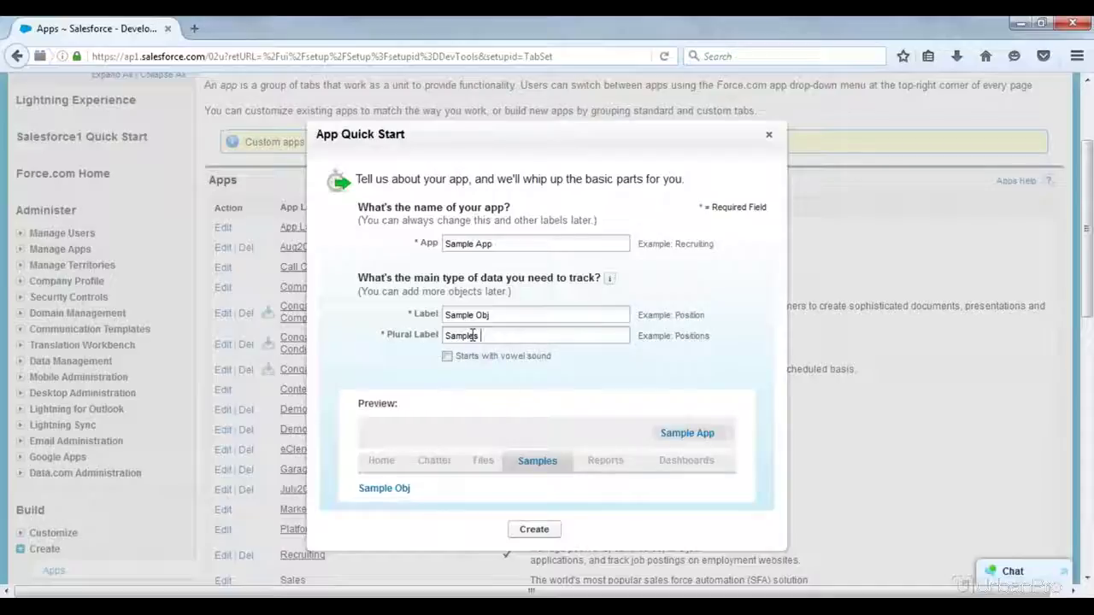
{"action": "key", "text": "BackSpace"}
{"action": "type", "text": "Tab"}
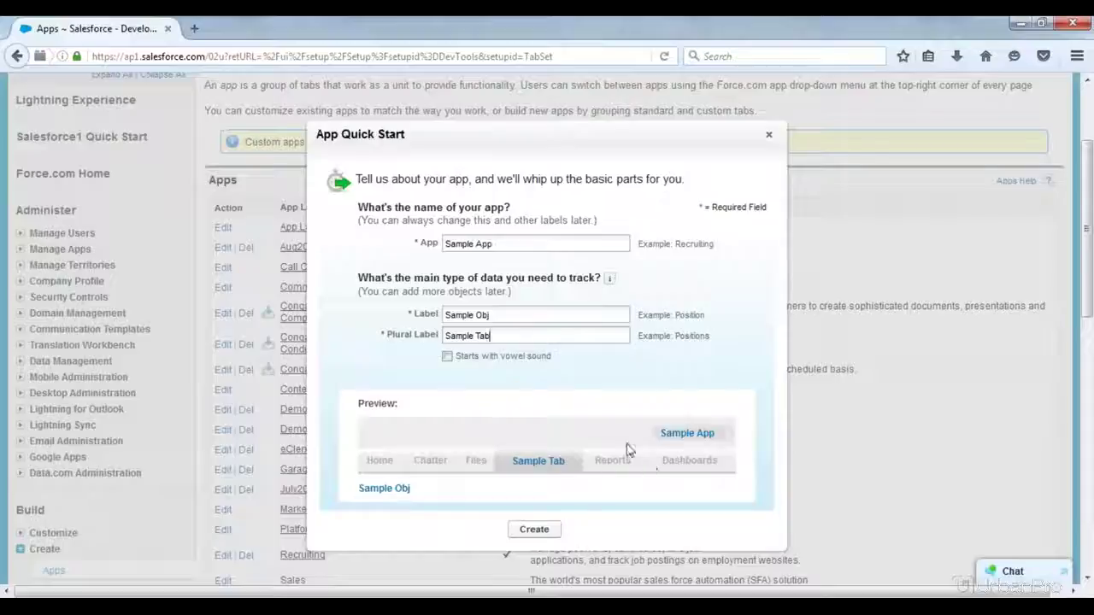
{"action": "left_click_drag", "start_coordinate": [664, 432], "coordinate": [727, 432]}
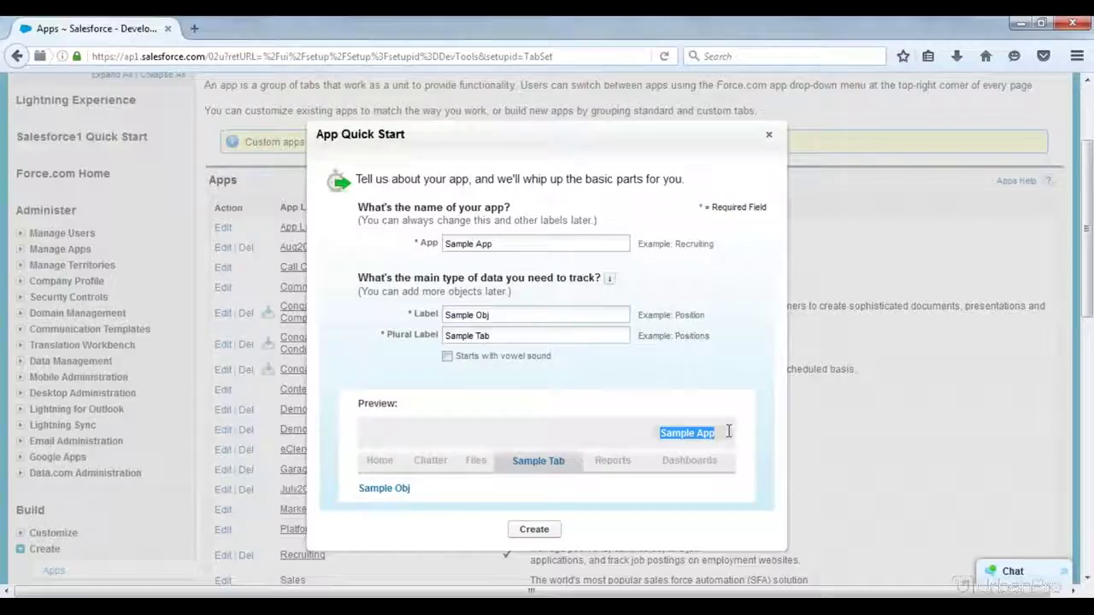
{"action": "left_click_drag", "start_coordinate": [725, 466], "coordinate": [375, 462]}
{"action": "left_click", "coordinate": [366, 467]}
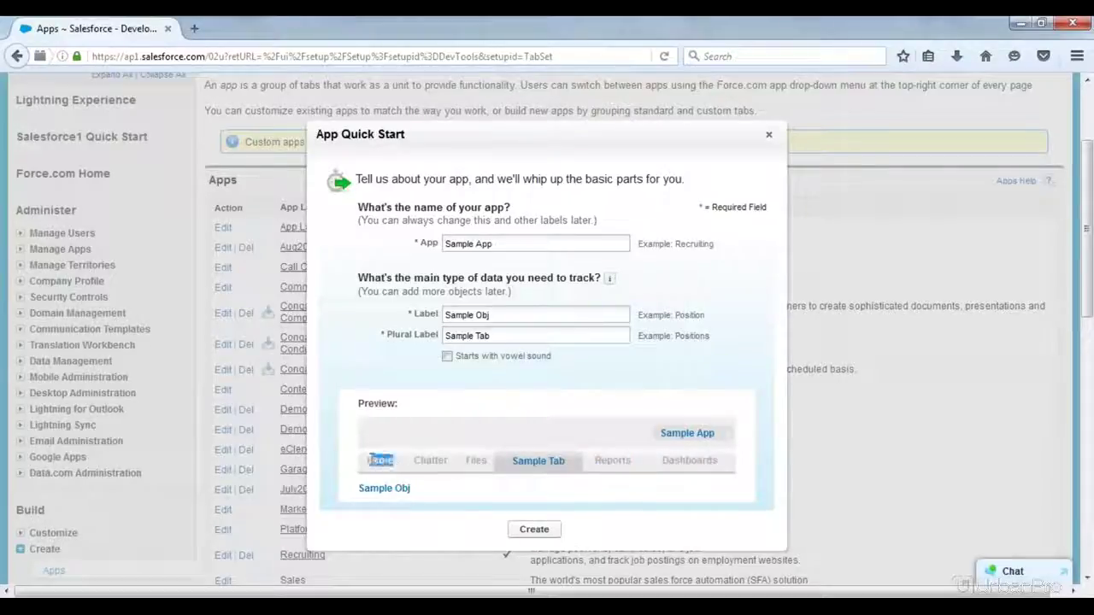
{"action": "left_click", "coordinate": [381, 458]}
{"action": "left_click_drag", "start_coordinate": [408, 467], "coordinate": [725, 466]}
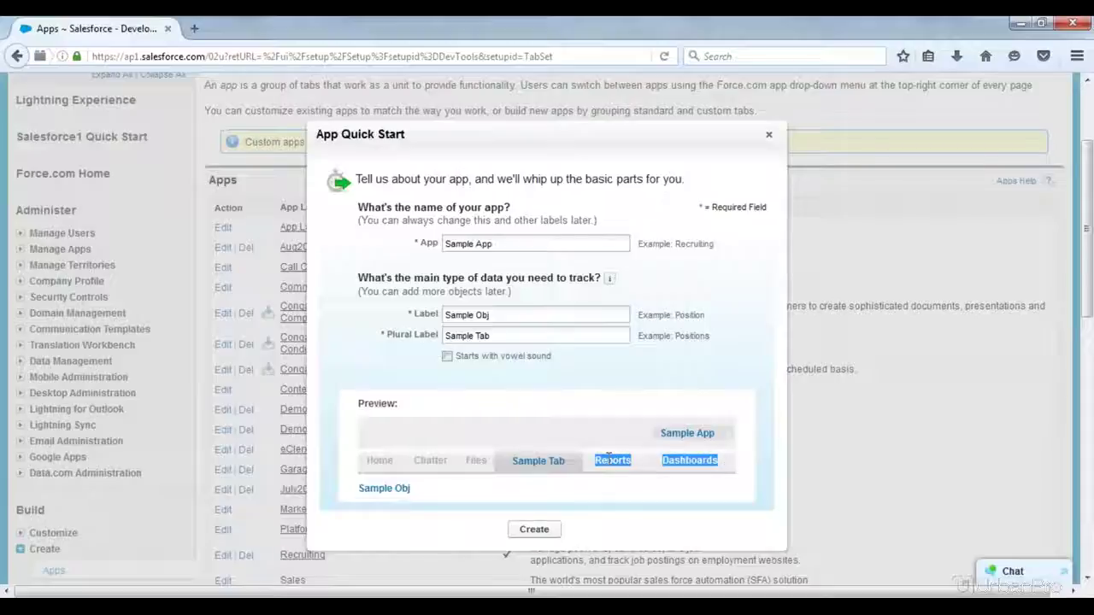
{"action": "left_click", "coordinate": [468, 463]}
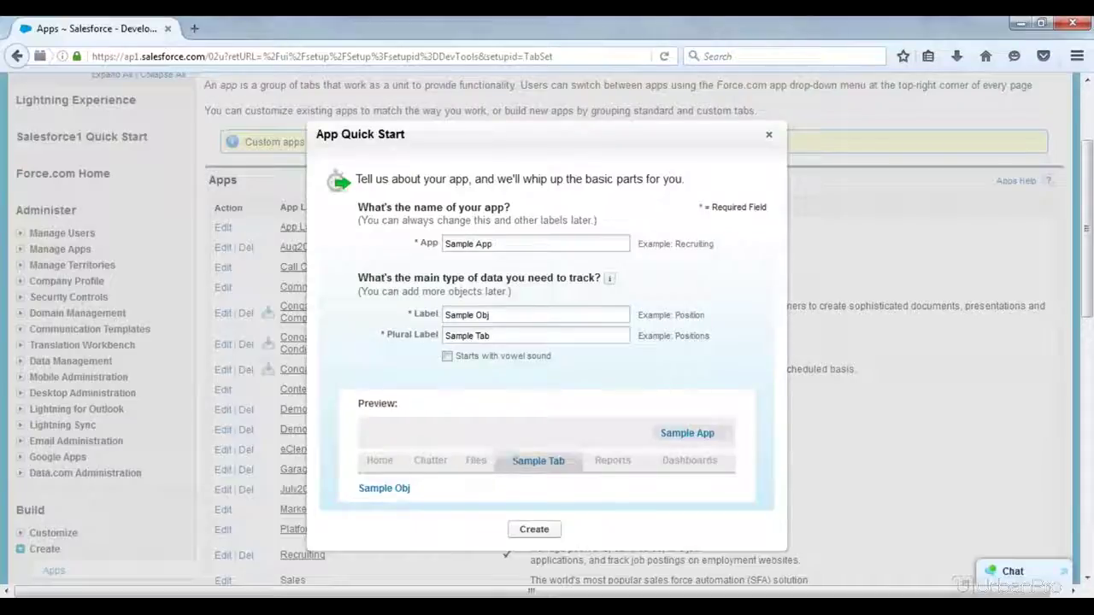
{"action": "left_click_drag", "start_coordinate": [415, 460], "coordinate": [725, 442]}
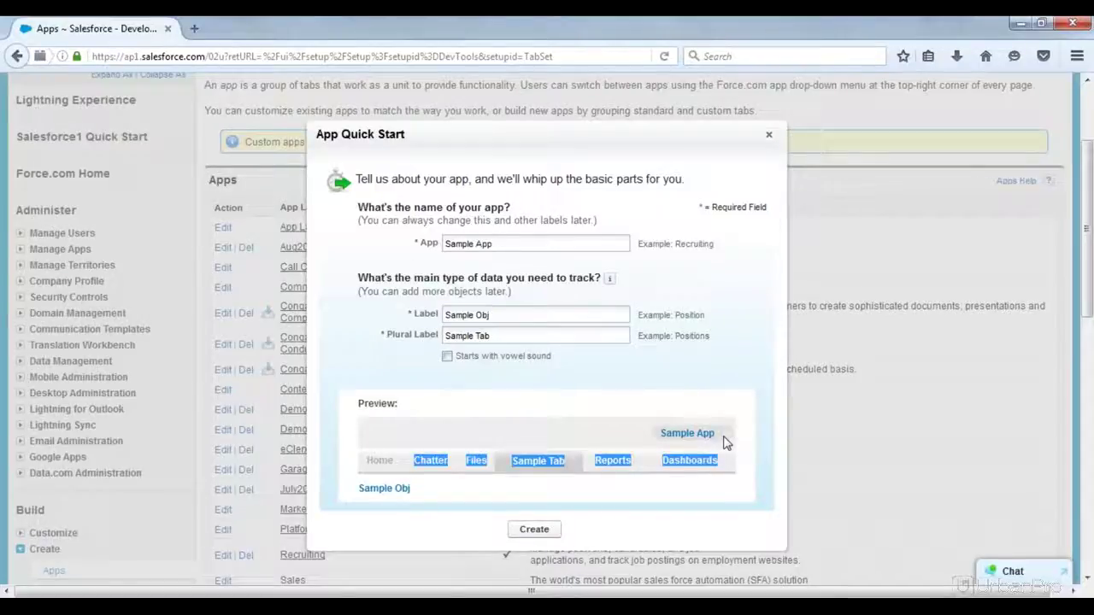
{"action": "left_click", "coordinate": [725, 441]}
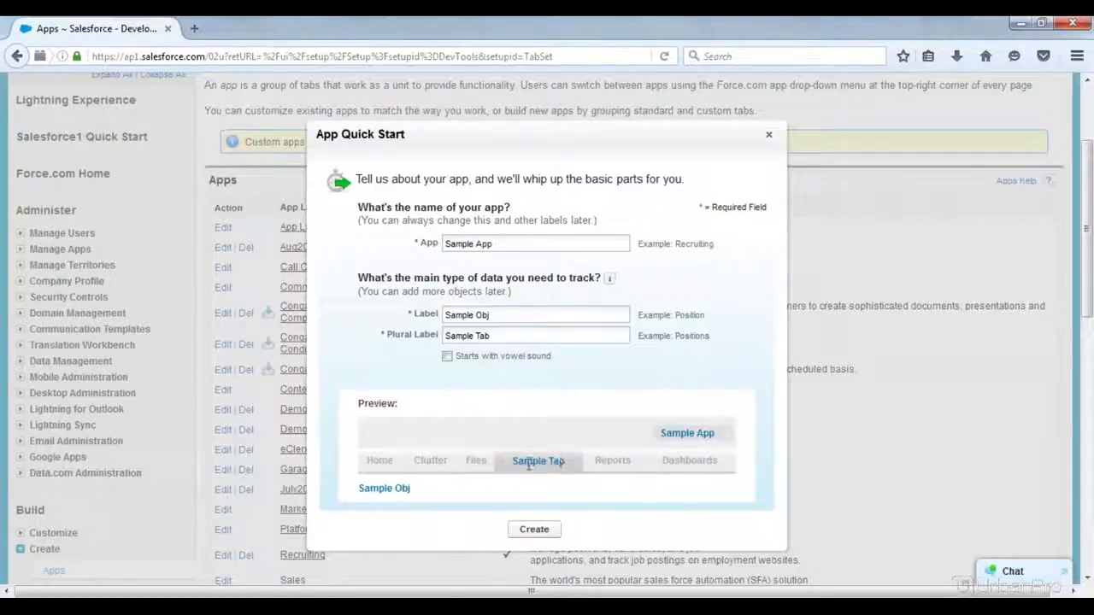
{"action": "left_click_drag", "start_coordinate": [515, 461], "coordinate": [573, 469]}
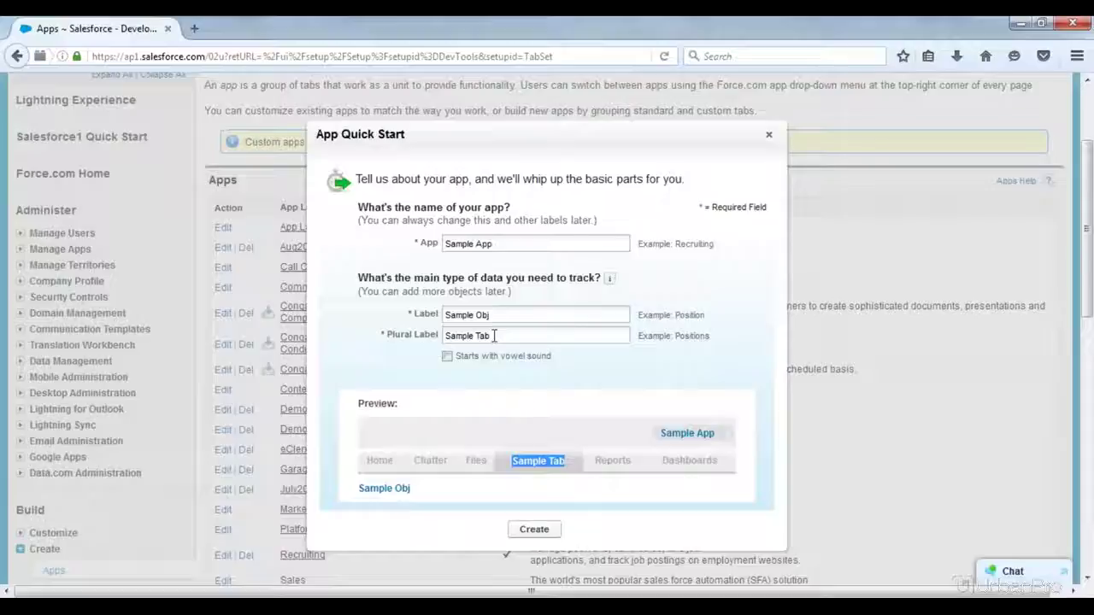
{"action": "left_click_drag", "start_coordinate": [500, 315], "coordinate": [439, 312]}
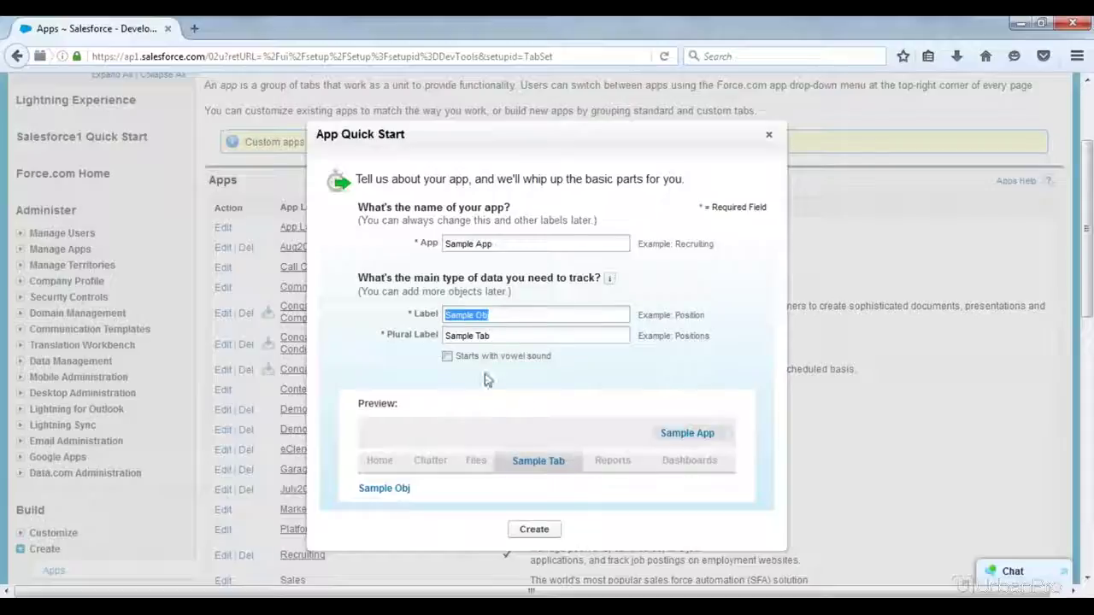
{"action": "left_click", "coordinate": [443, 412]}
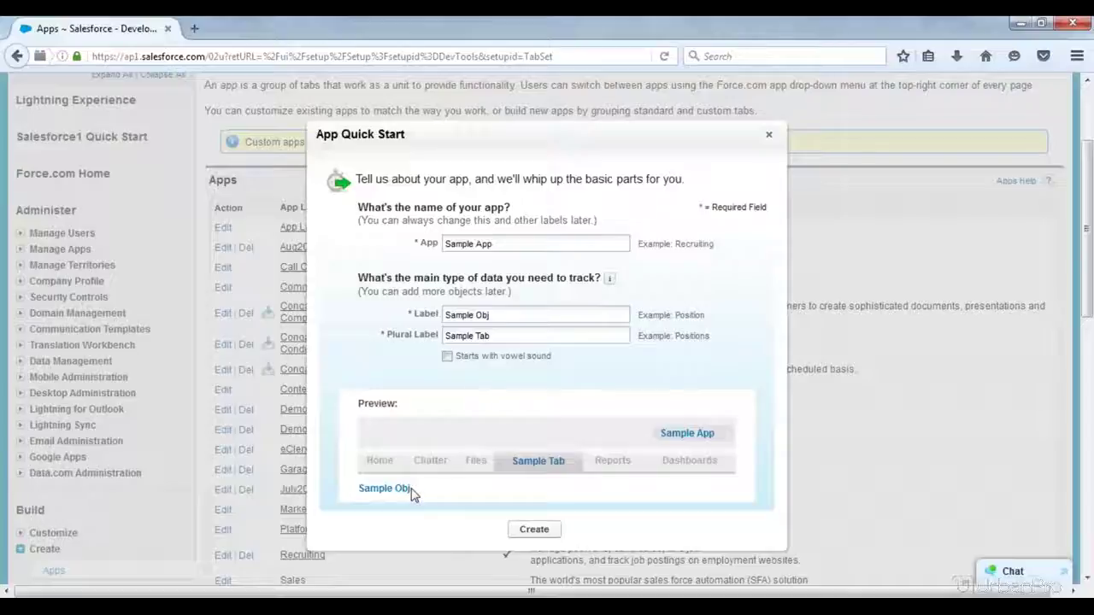
{"action": "left_click_drag", "start_coordinate": [413, 494], "coordinate": [357, 488]}
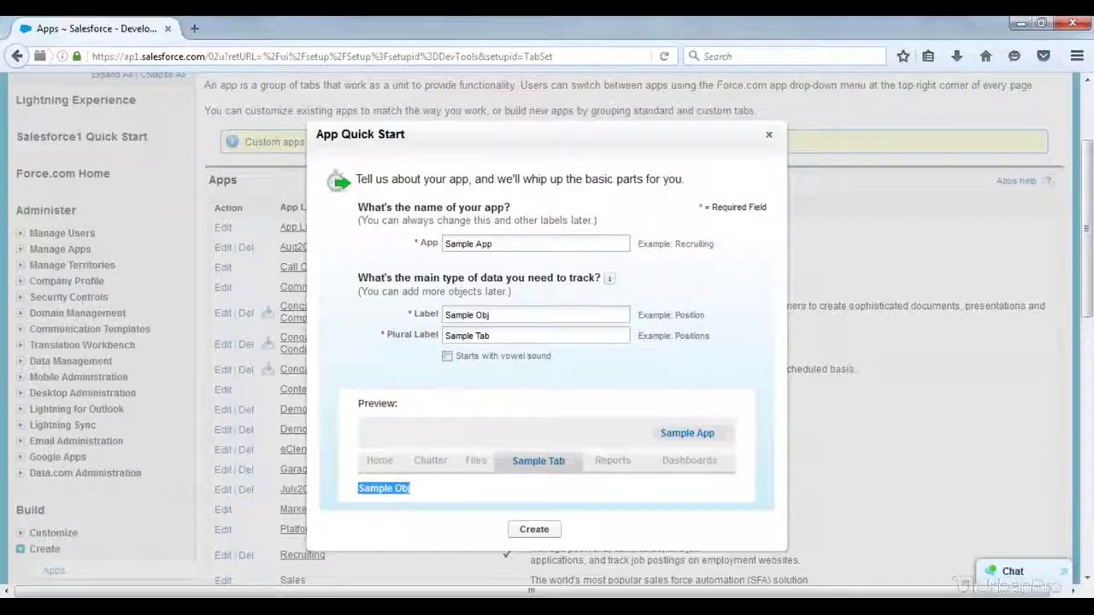
{"action": "left_click", "coordinate": [359, 491]}
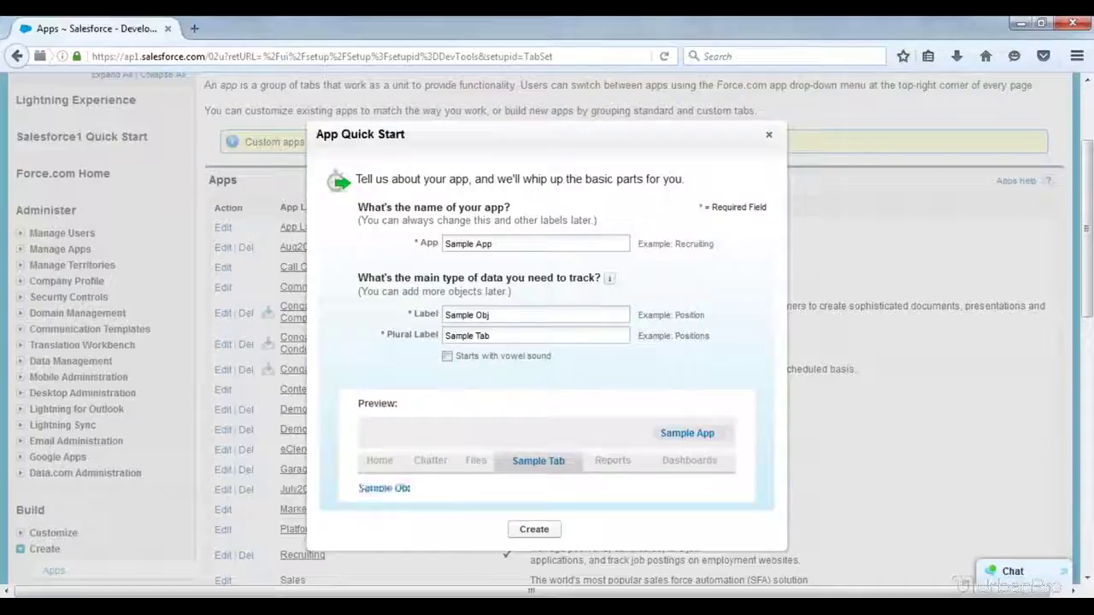
Step: Create Sample App and open it with Go To My App
{"action": "left_click", "coordinate": [536, 530]}
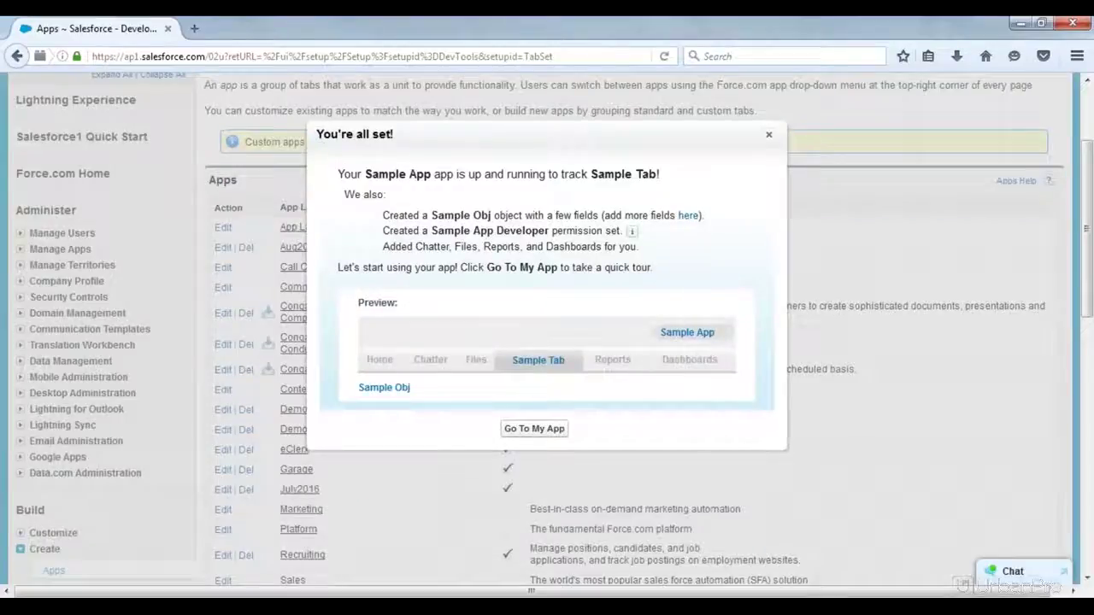
{"action": "left_click", "coordinate": [535, 430]}
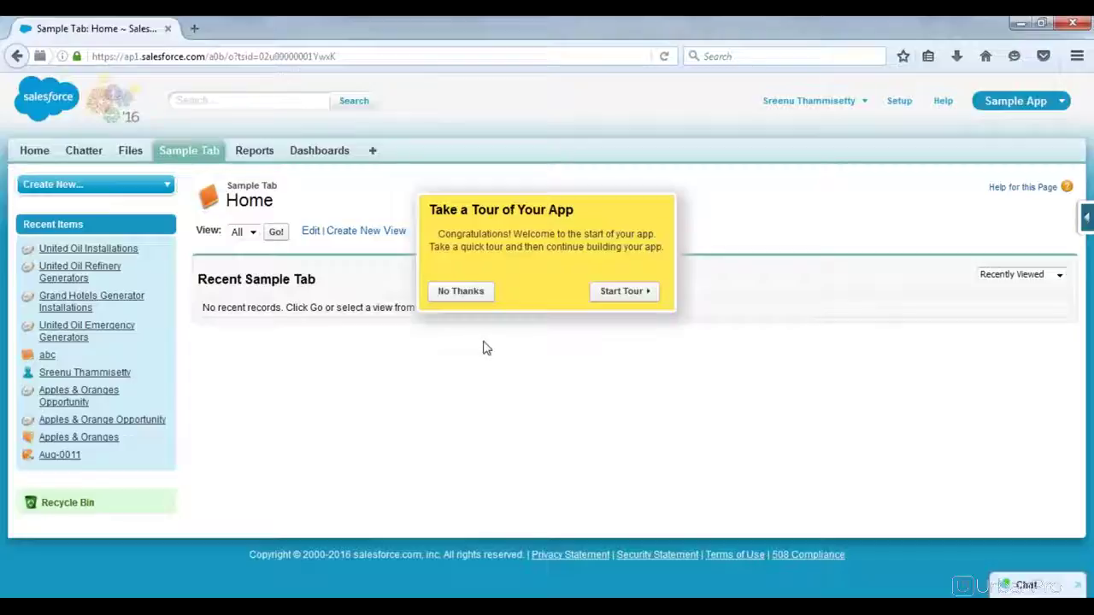
Step: Skip the tour, check the app menu, then show Sample Tab's All view with Go!
{"action": "left_click", "coordinate": [460, 291]}
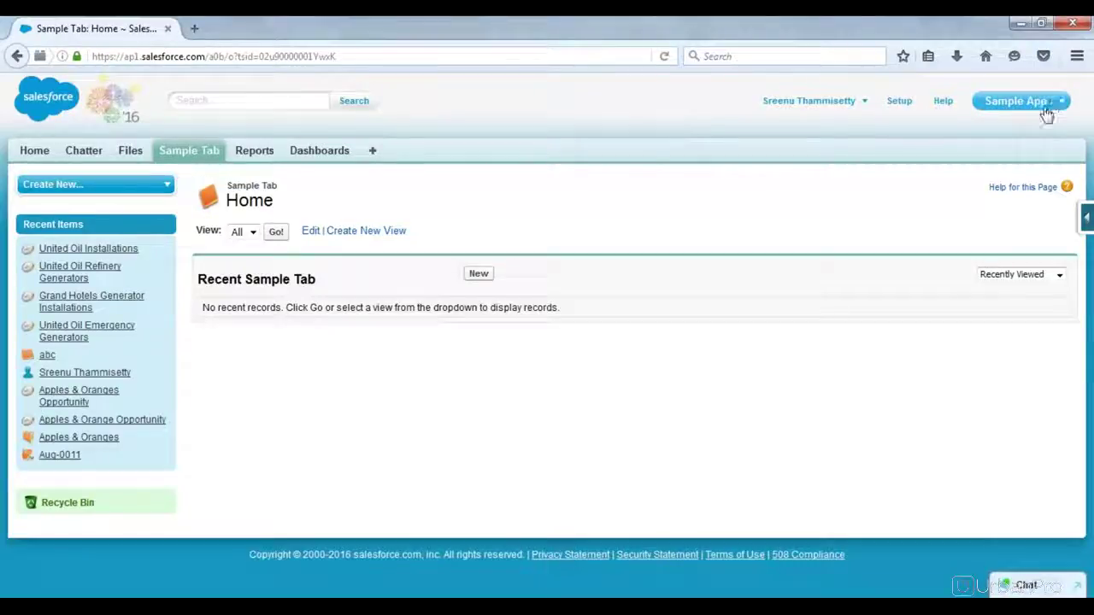
{"action": "left_click", "coordinate": [1051, 104]}
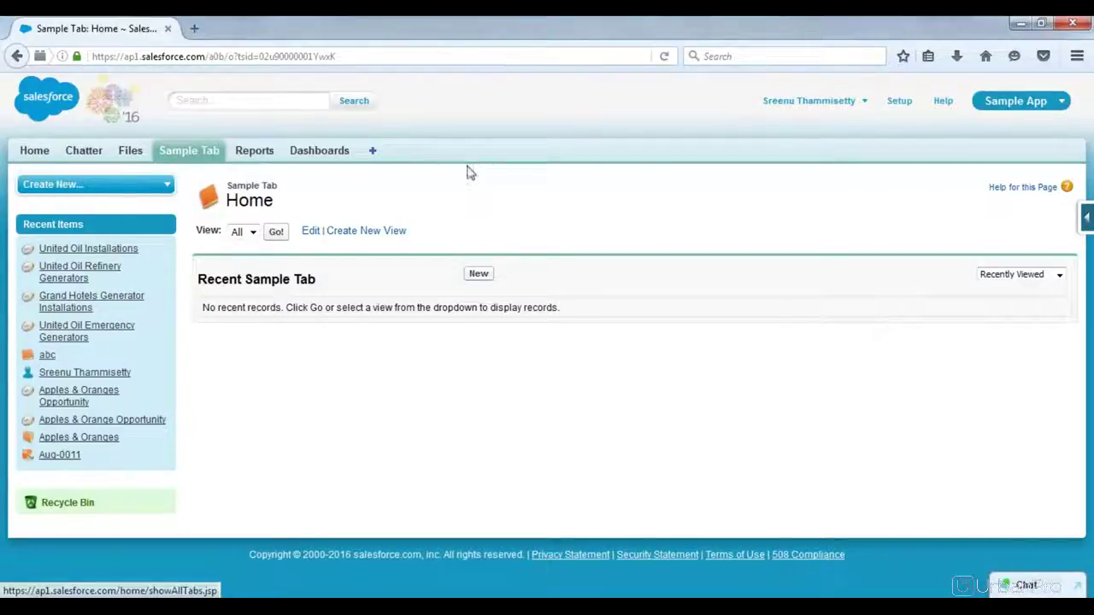
{"action": "left_click", "coordinate": [189, 155]}
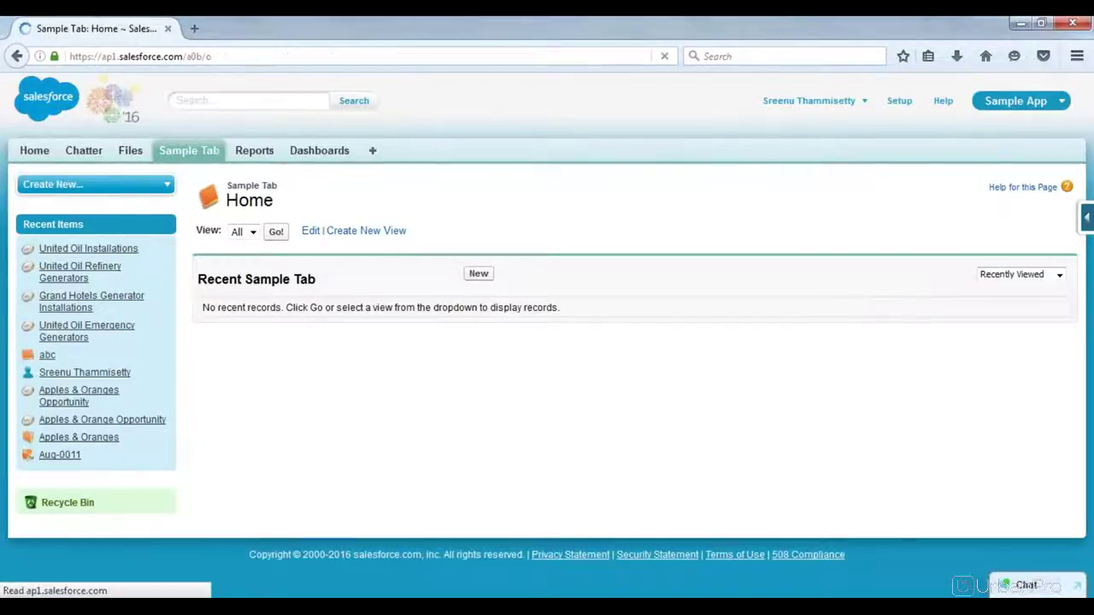
{"action": "left_click", "coordinate": [275, 232]}
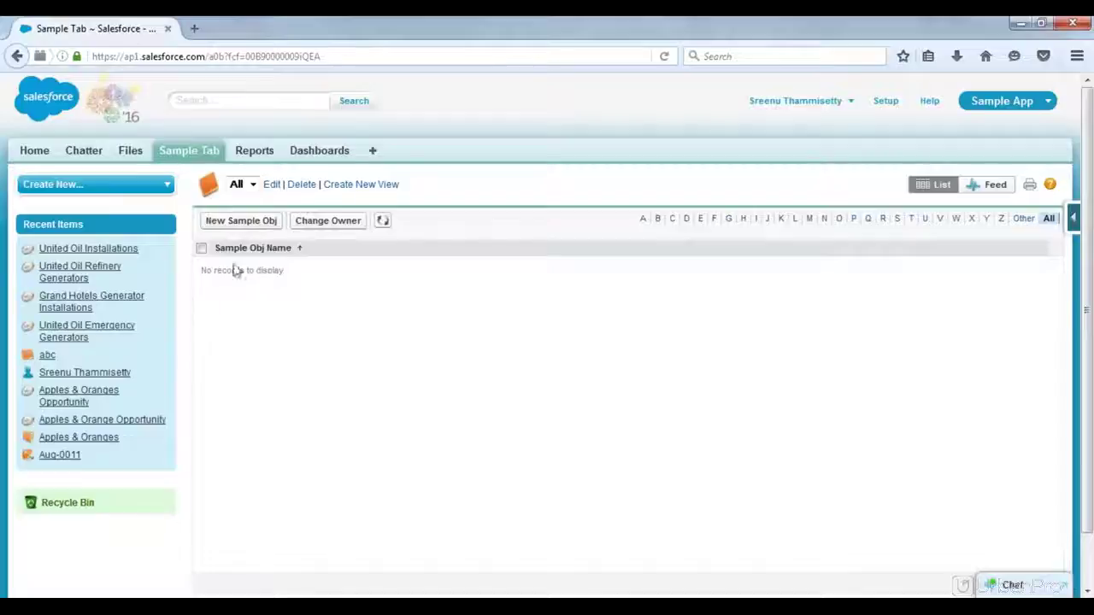
Step: Confirm the Sample Obj All list view shows no records, then return to the Notepad notes
{"action": "left_click_drag", "start_coordinate": [216, 254], "coordinate": [254, 251]}
{"action": "left_click", "coordinate": [268, 595]}
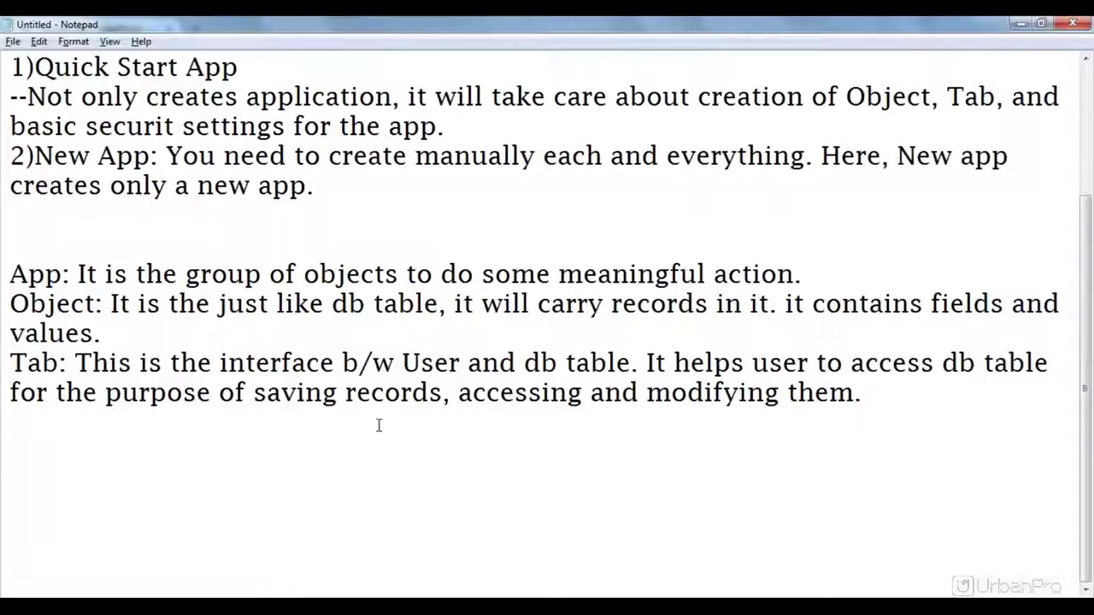
Step: Below the Tab note, begin the line 'While creating Object in SFDC, there are few std'
{"action": "key", "text": "Up"}
{"action": "key", "text": "Up"}
{"action": "key", "text": "Up"}
{"action": "key", "text": "Up"}
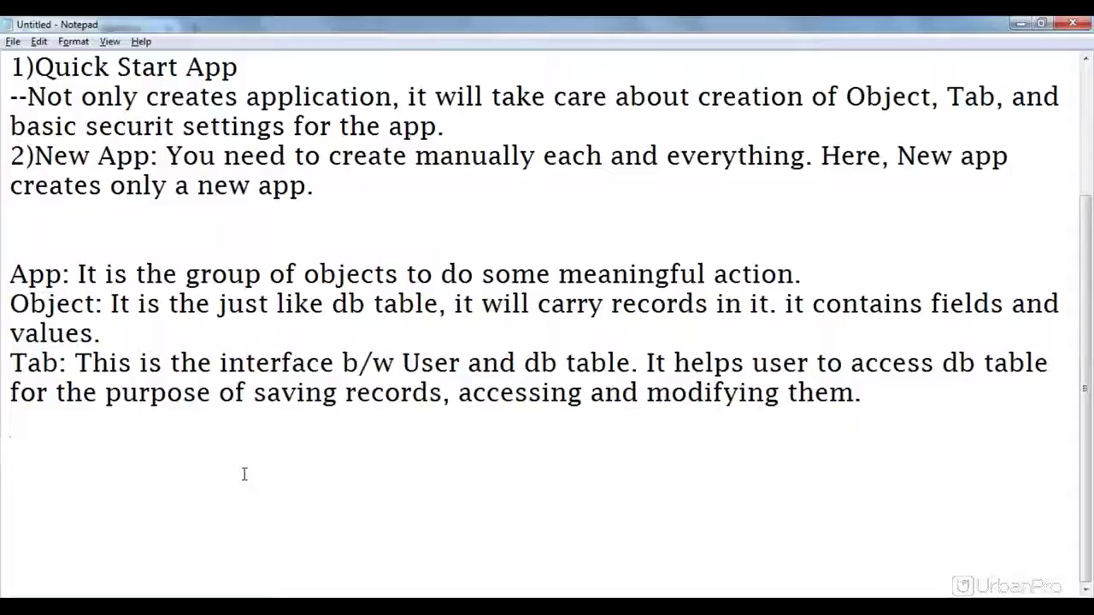
{"action": "type", "text": "Whiles"}
{"action": "key", "text": "BackSpace"}
{"action": "key", "text": "BackSpace"}
{"action": "type", "text": "creae"}
{"action": "key", "text": "BackSpace"}
{"action": "type", "text": "ting Object"}
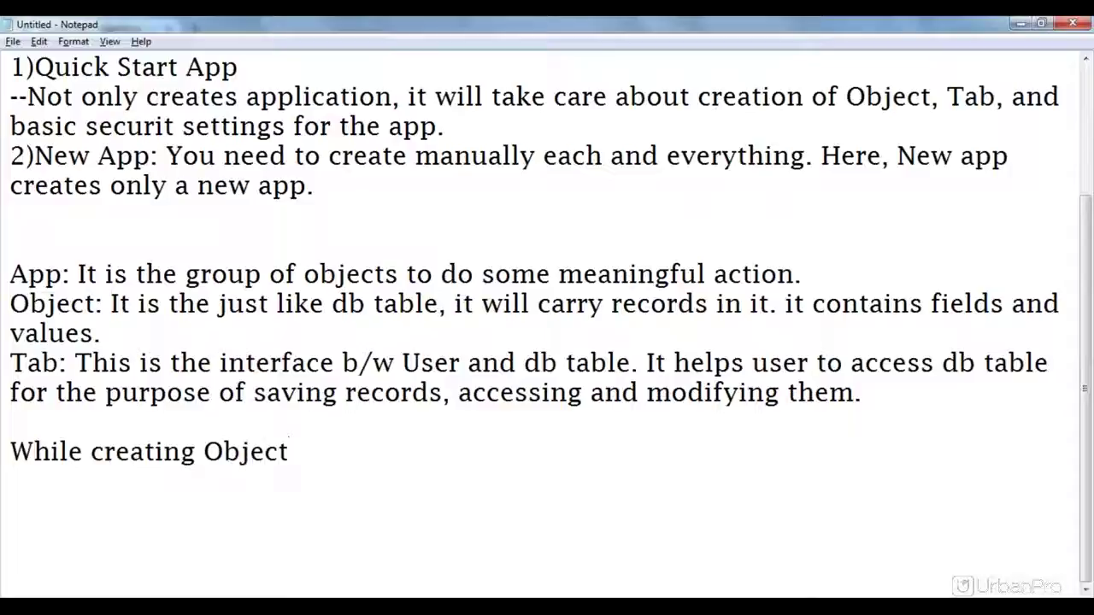
{"action": "type", "text": " in SFDXC"}
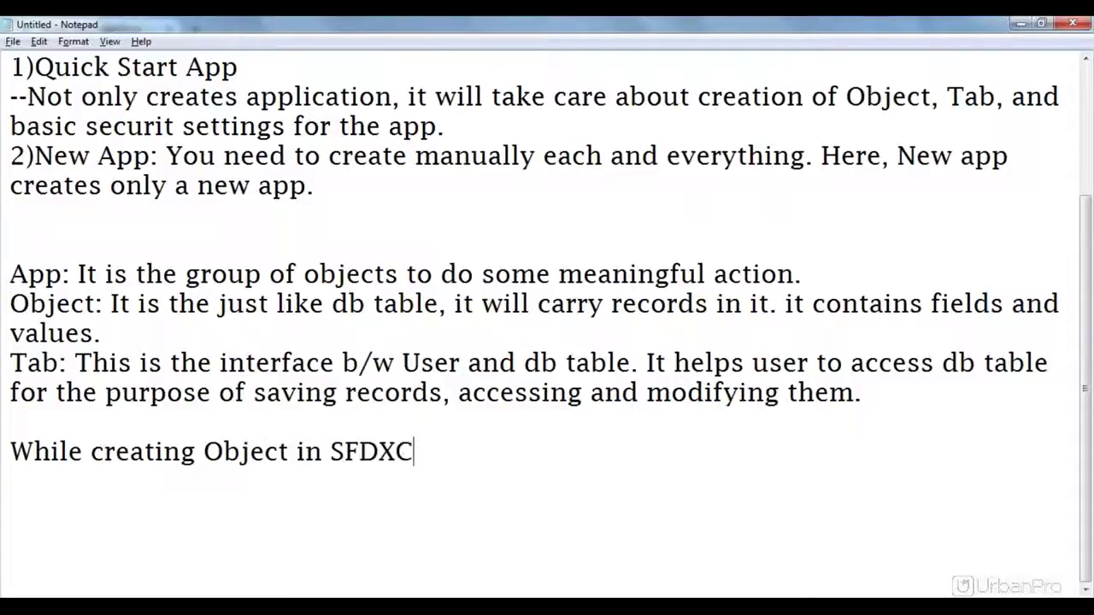
{"action": "key", "text": "BackSpace"}
{"action": "key", "text": "BackSpace"}
{"action": "type", "text": "c"}
{"action": "key", "text": "BackSpace"}
{"action": "type", "text": "C, there "}
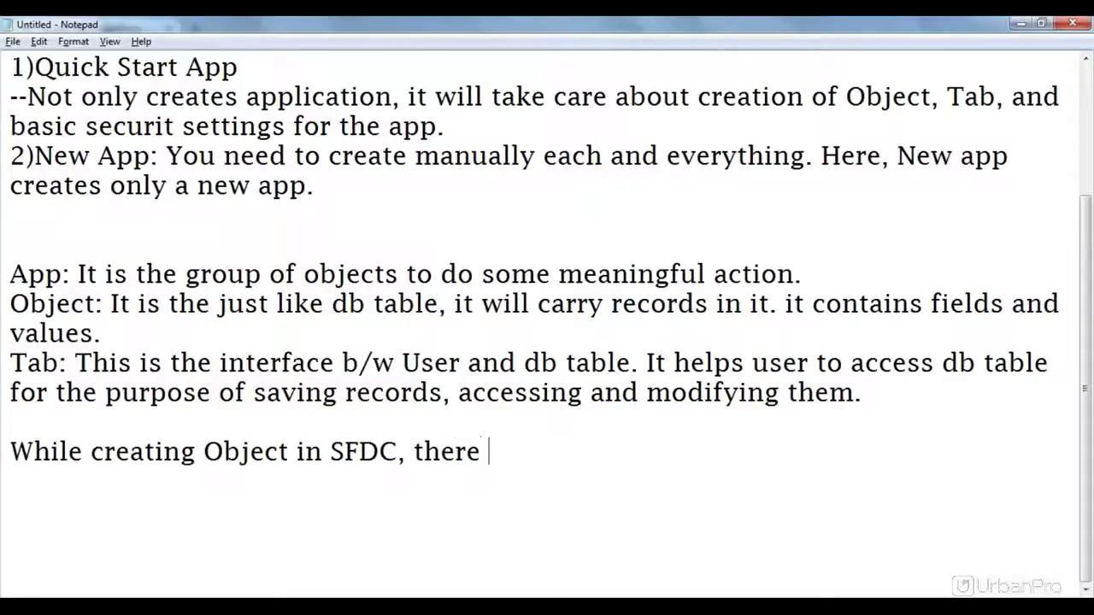
{"action": "type", "text": "are few "}
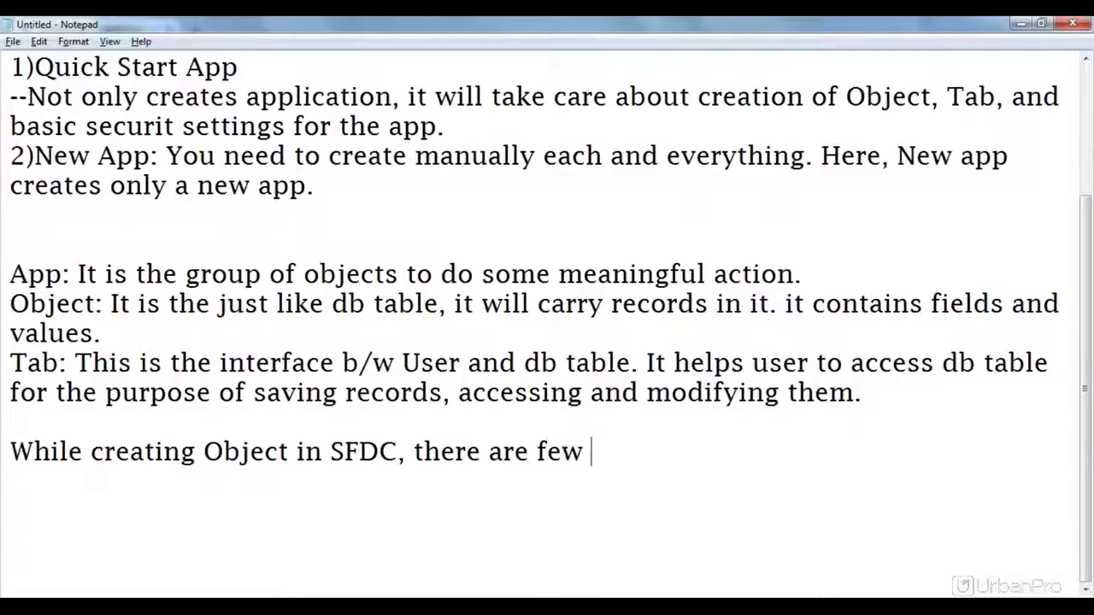
{"action": "type", "text": "st"}
Step: Finish the sentence with 'fields that are automatically created.'
{"action": "type", "text": "fiedl"}
{"action": "key", "text": "BackSpace"}
{"action": "key", "text": "BackSpace"}
{"action": "type", "text": "lkd"}
{"action": "key", "text": "BackSpace"}
{"action": "key", "text": "BackSpace"}
{"action": "type", "text": "l"}
{"action": "key", "text": "BackSpace"}
{"action": "key", "text": "BackSpace"}
{"action": "type", "text": "lds"}
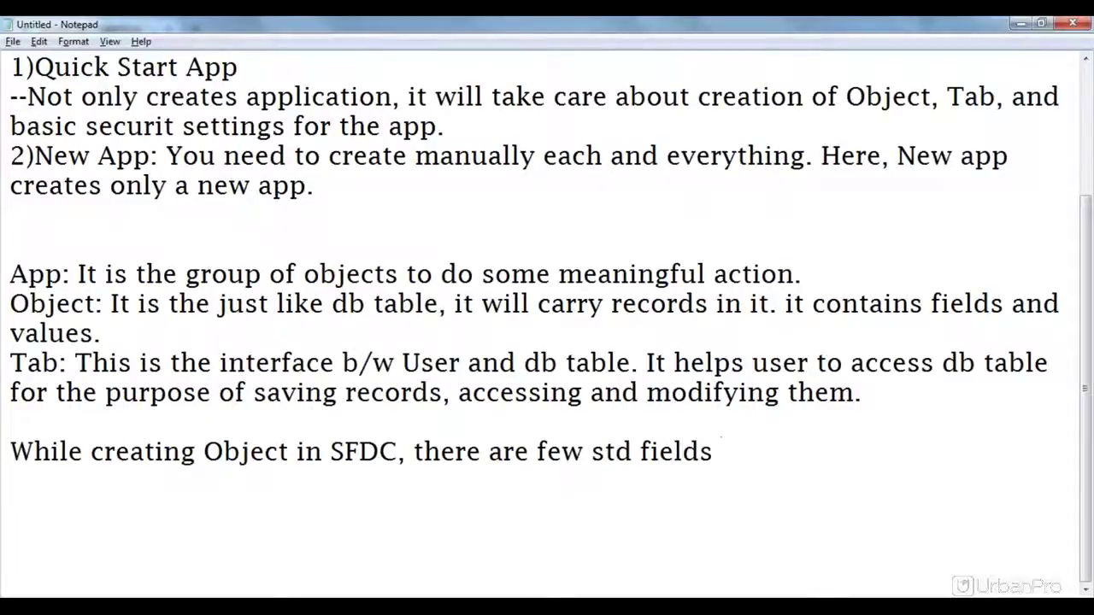
{"action": "type", "text": " that "}
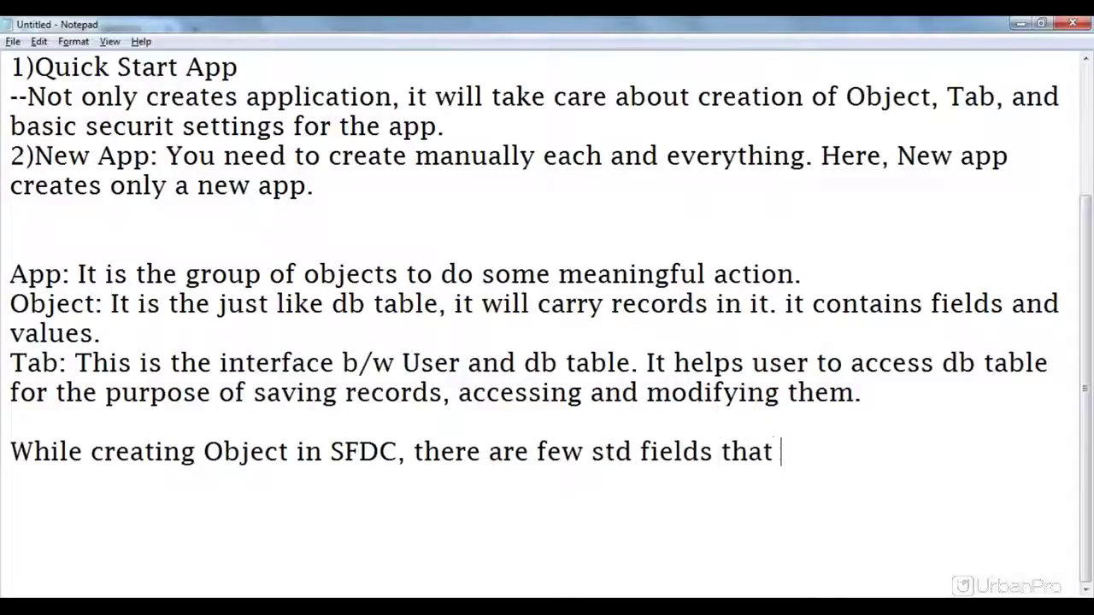
{"action": "type", "text": "are automatical"}
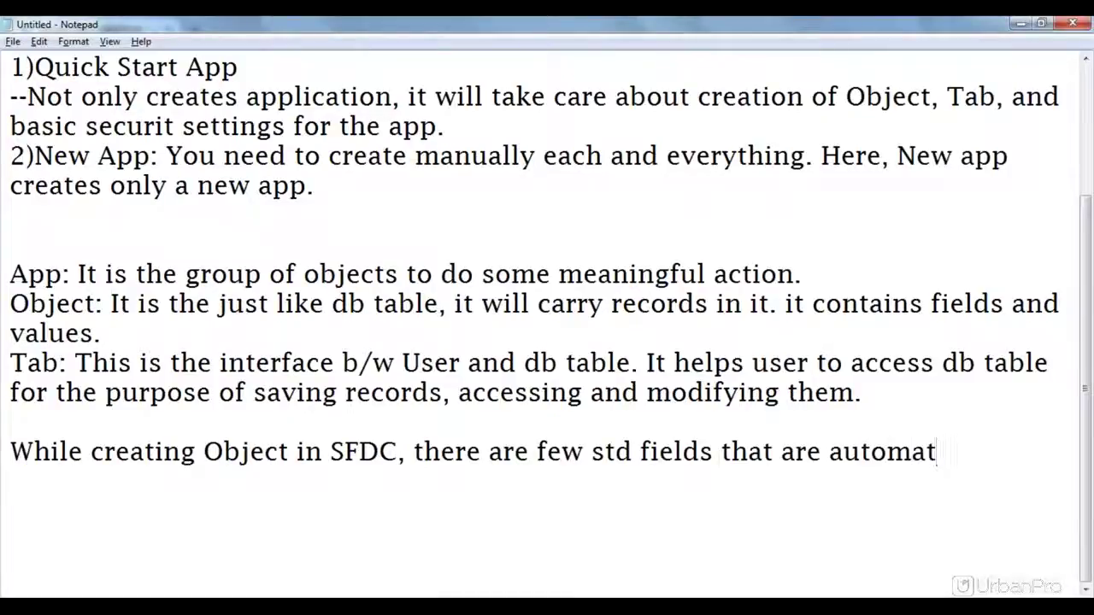
{"action": "type", "text": "ly crea"}
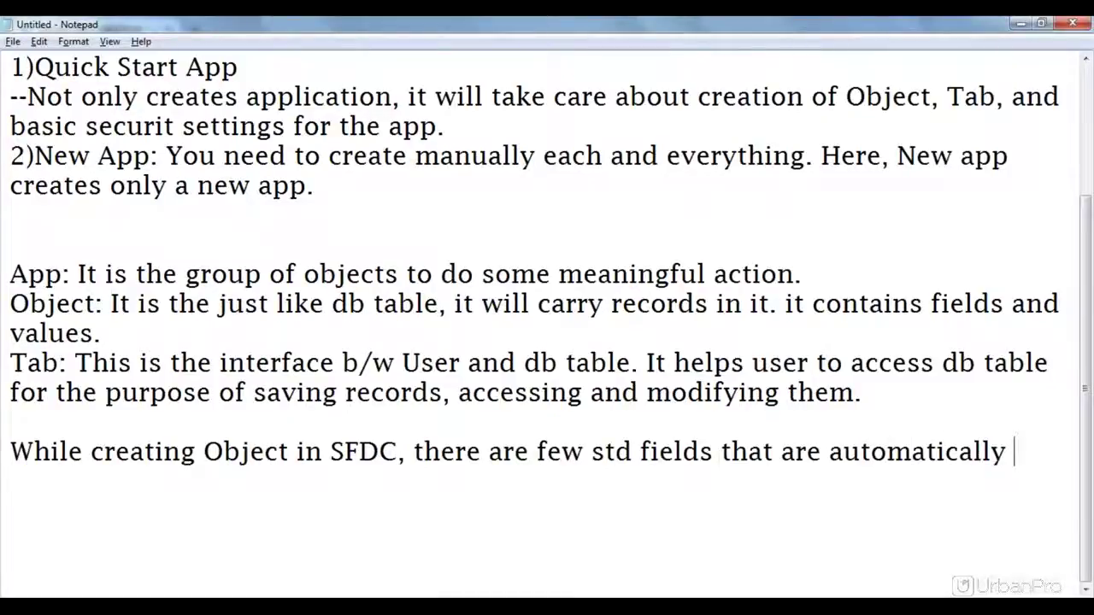
{"action": "type", "text": "ted"}
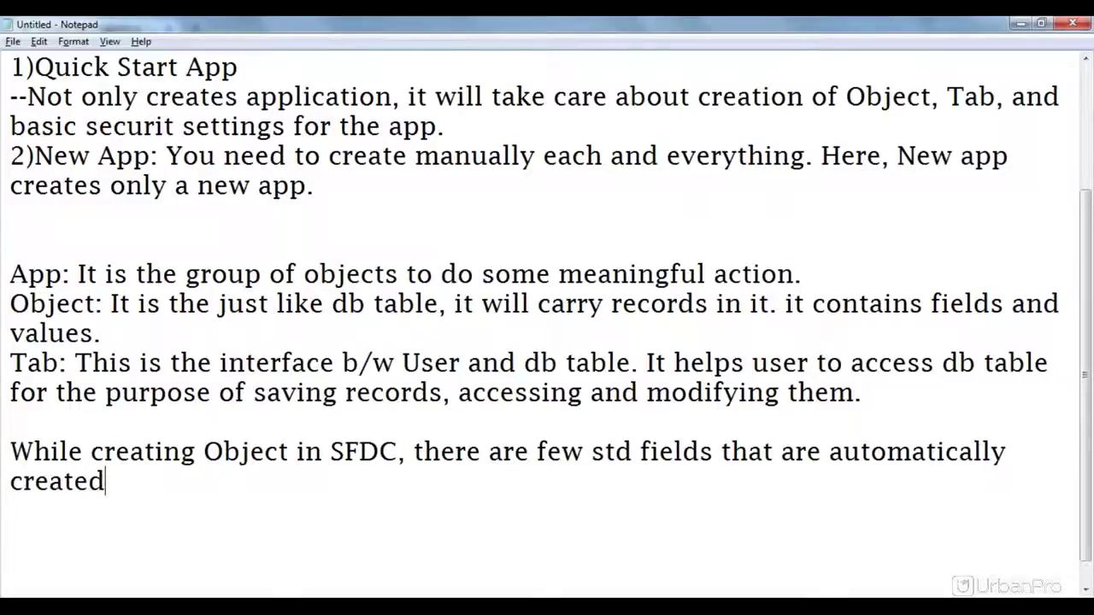
{"action": "type", "text": "."}
Step: After a blank line, list the fields Name, Owner and Last Modified By, one per line
{"action": "key", "text": "Return"}
{"action": "key", "text": "Return"}
{"action": "type", "text": "Name"}
{"action": "key", "text": "Return"}
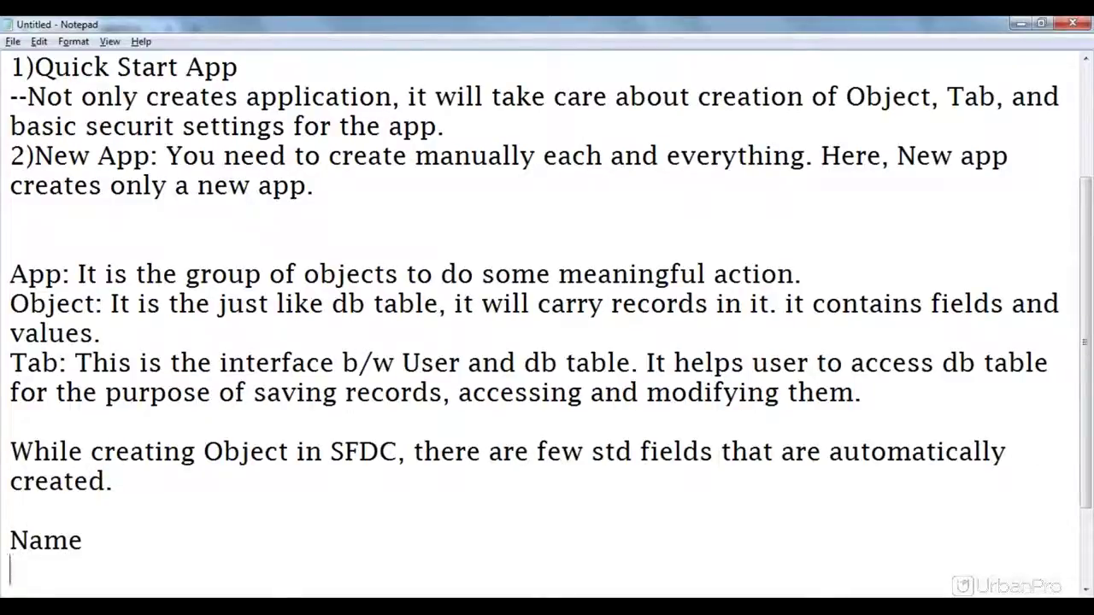
{"action": "type", "text": "Owne"}
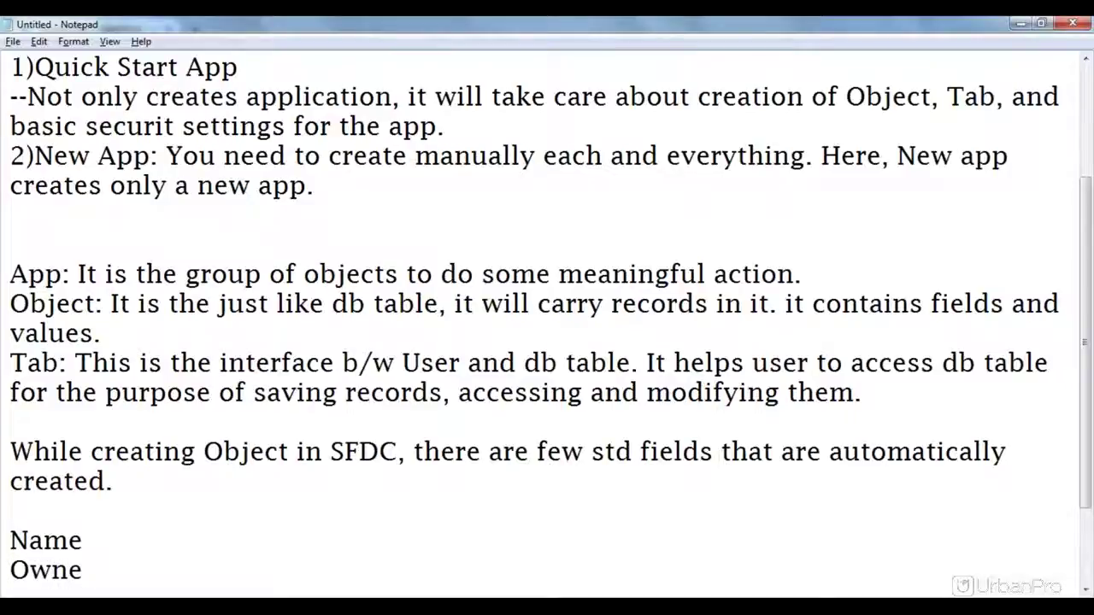
{"action": "type", "text": "r"}
{"action": "key", "text": "Return"}
{"action": "type", "text": "Last Modified"}
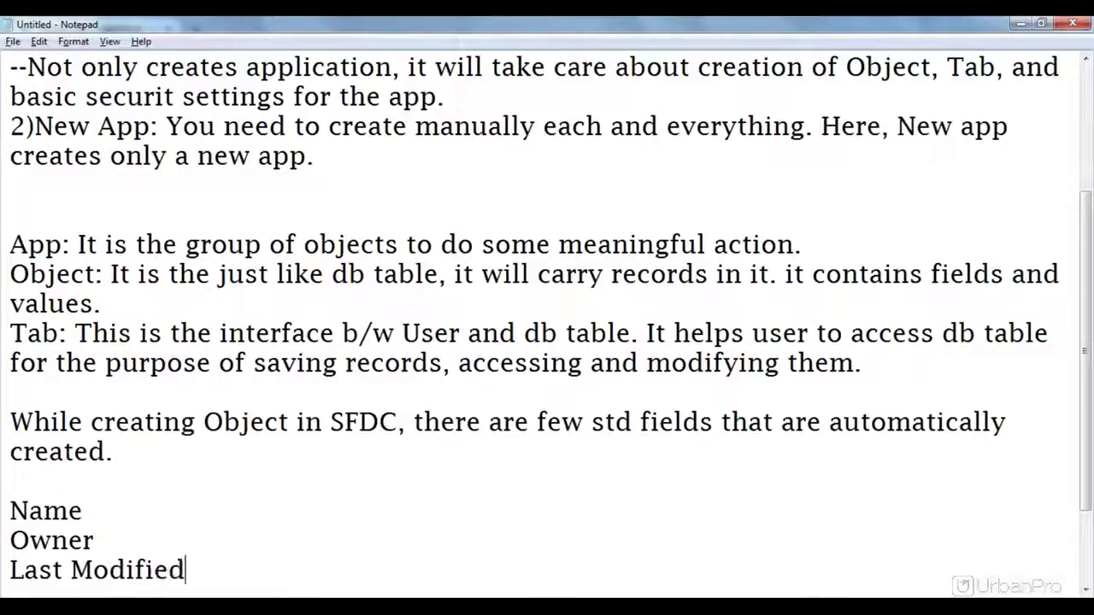
{"action": "type", "text": " By"}
{"action": "key", "text": "Return"}
Step: Add Created By, Last Modified Date and Created Date to the field list
{"action": "type", "text": "Created By"}
{"action": "key", "text": "Return"}
{"action": "type", "text": "La"}
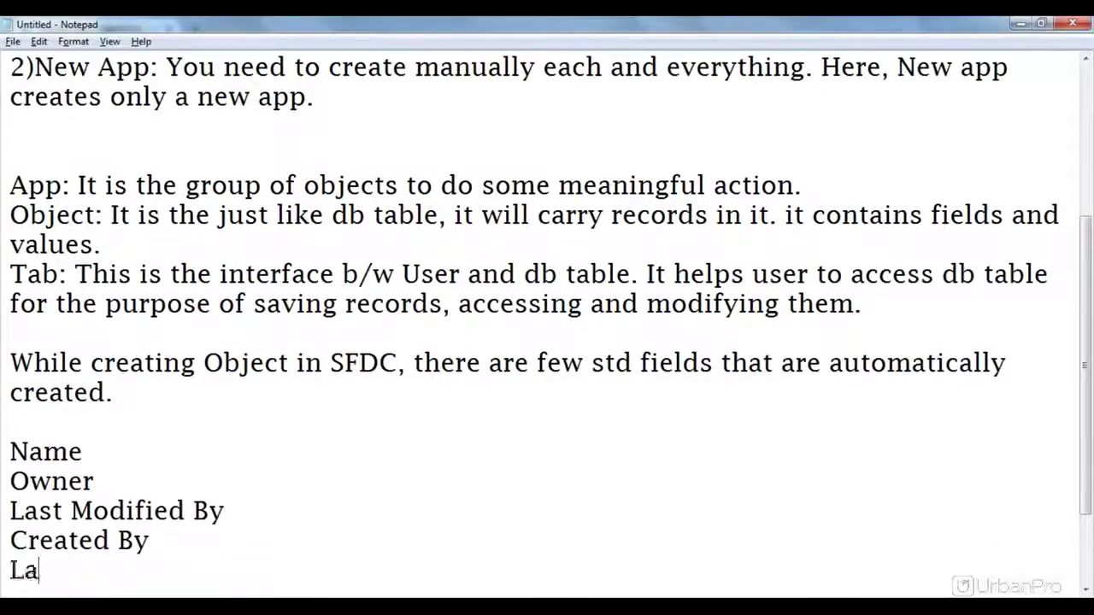
{"action": "type", "text": "st"}
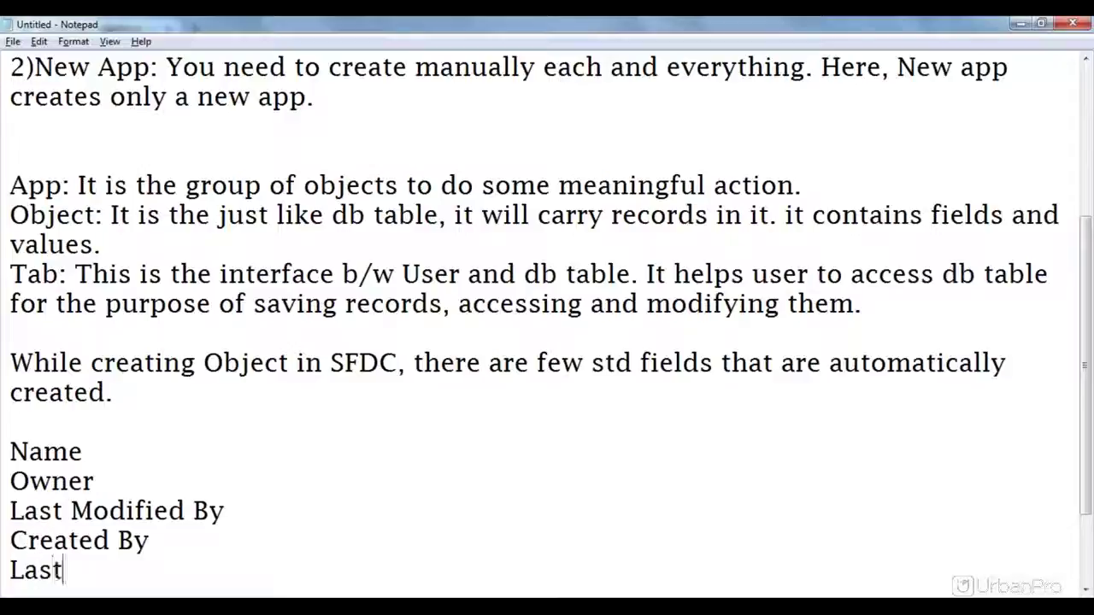
{"action": "type", "text": " Modi"}
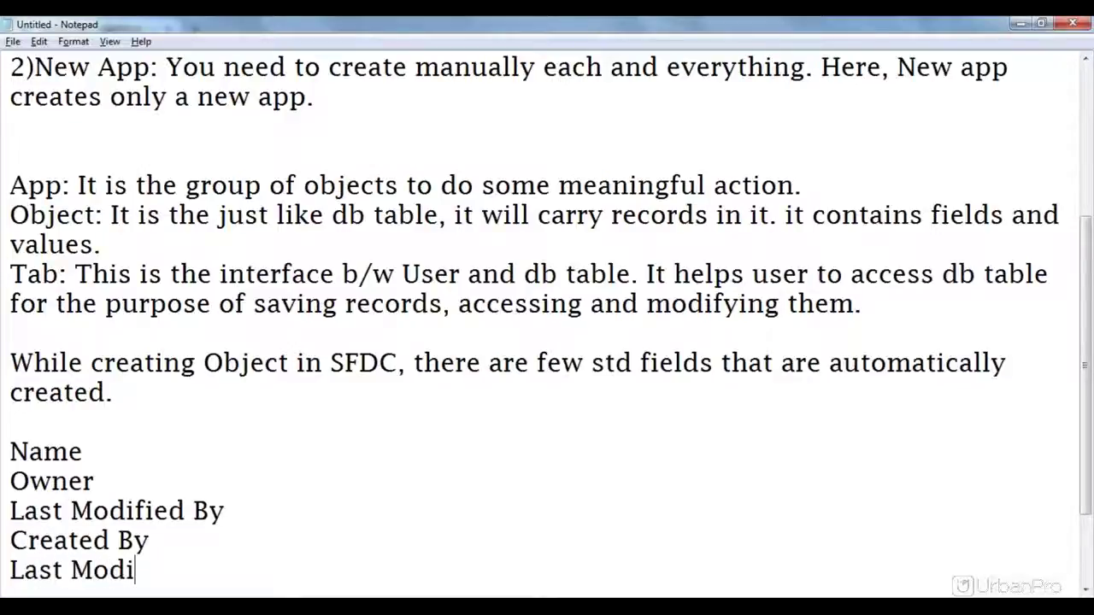
{"action": "type", "text": "fied Date"}
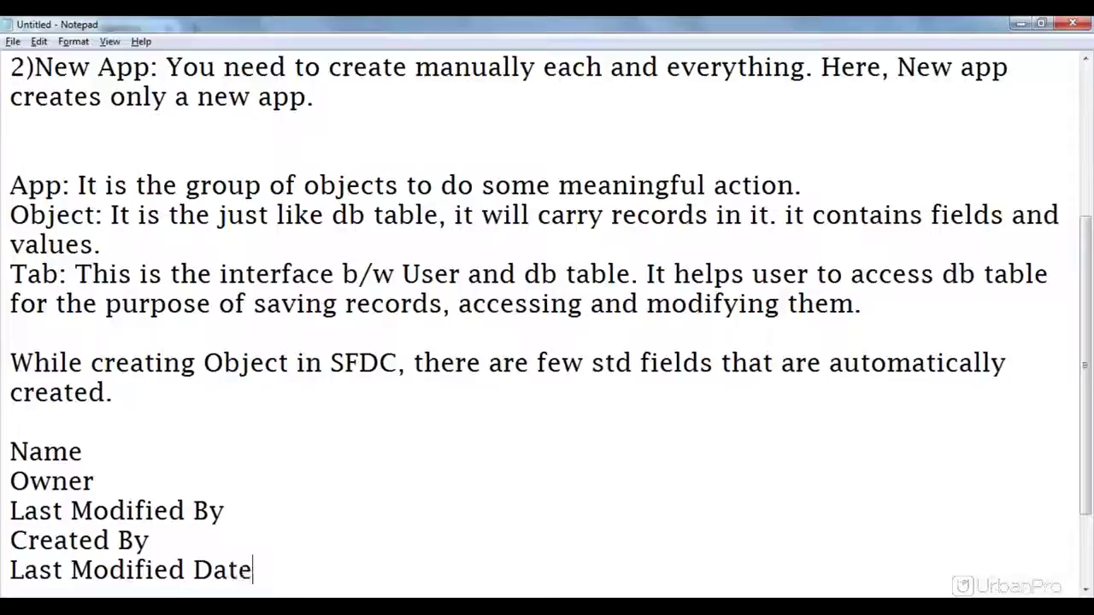
{"action": "key", "text": "Return"}
{"action": "type", "text": "Cr"}
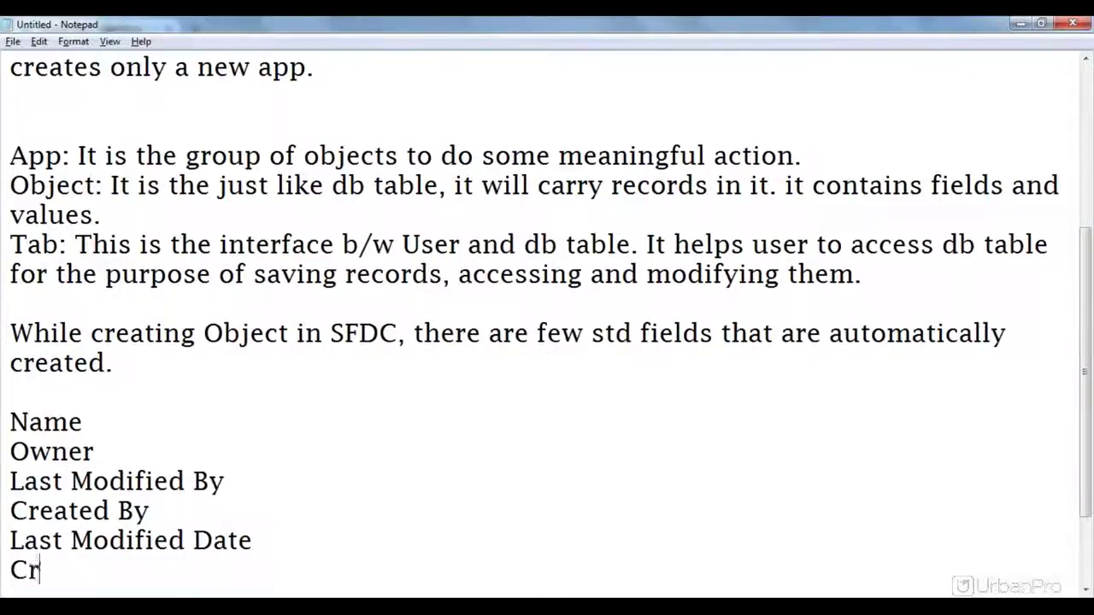
{"action": "type", "text": "eated Da"}
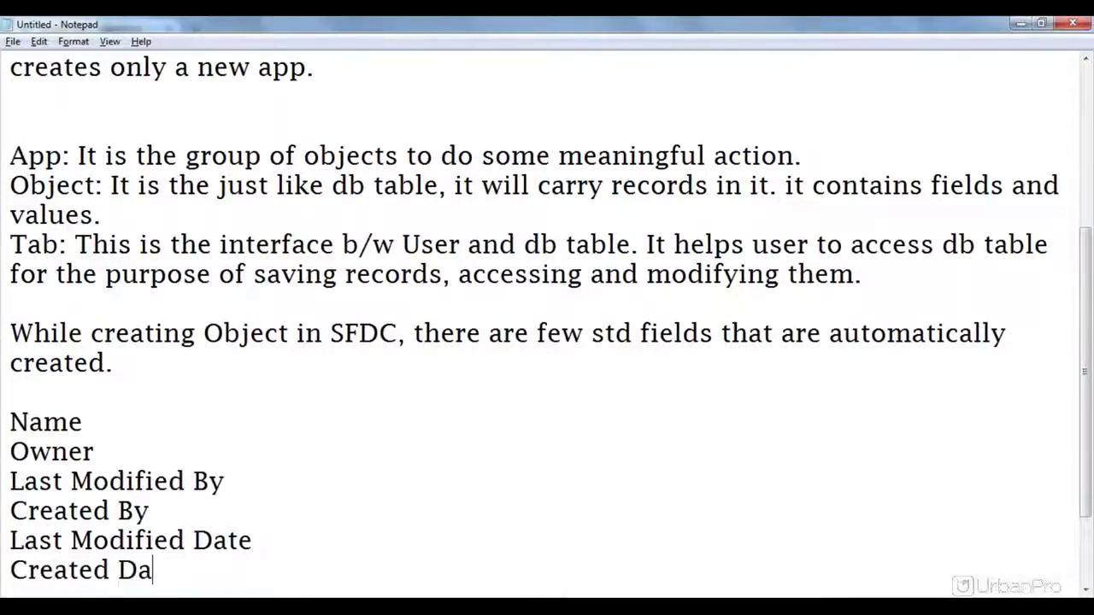
{"action": "key", "text": "BackSpace"}
{"action": "type", "text": "ate"}
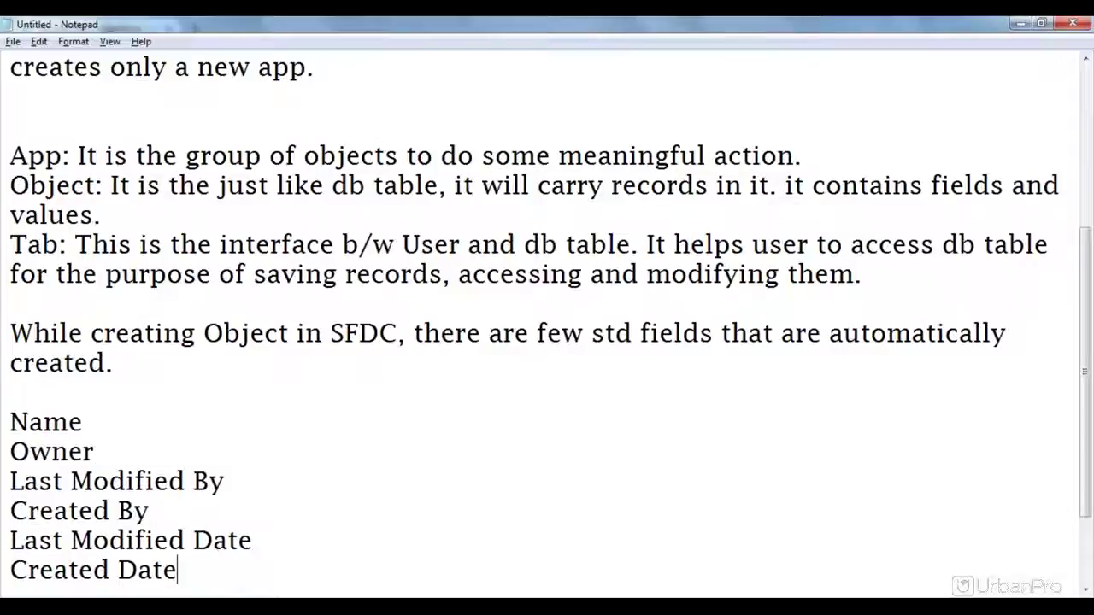
{"action": "key", "text": "Return"}
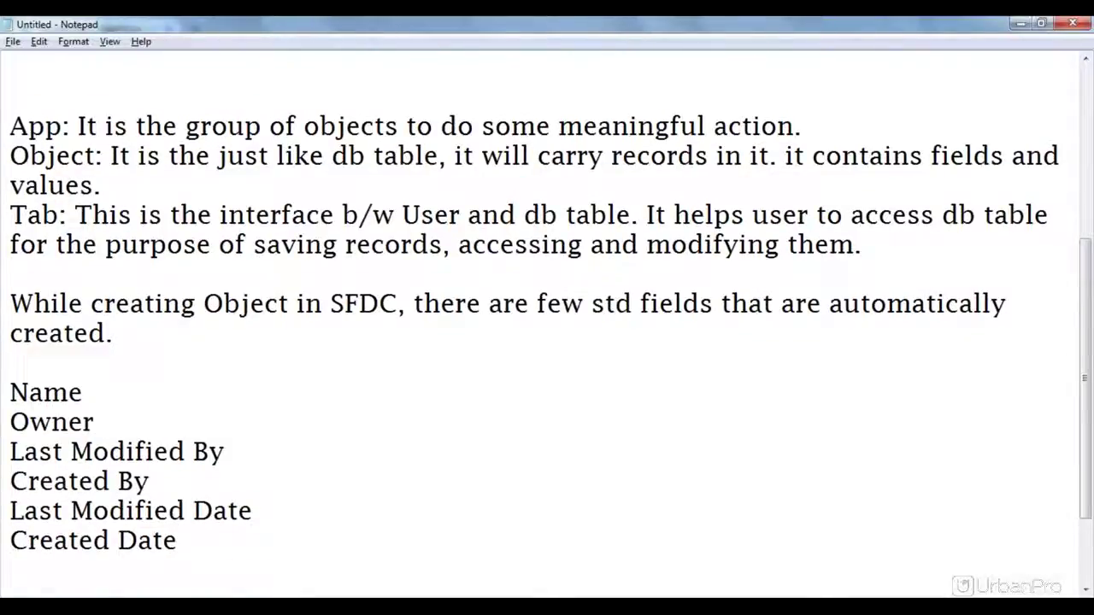
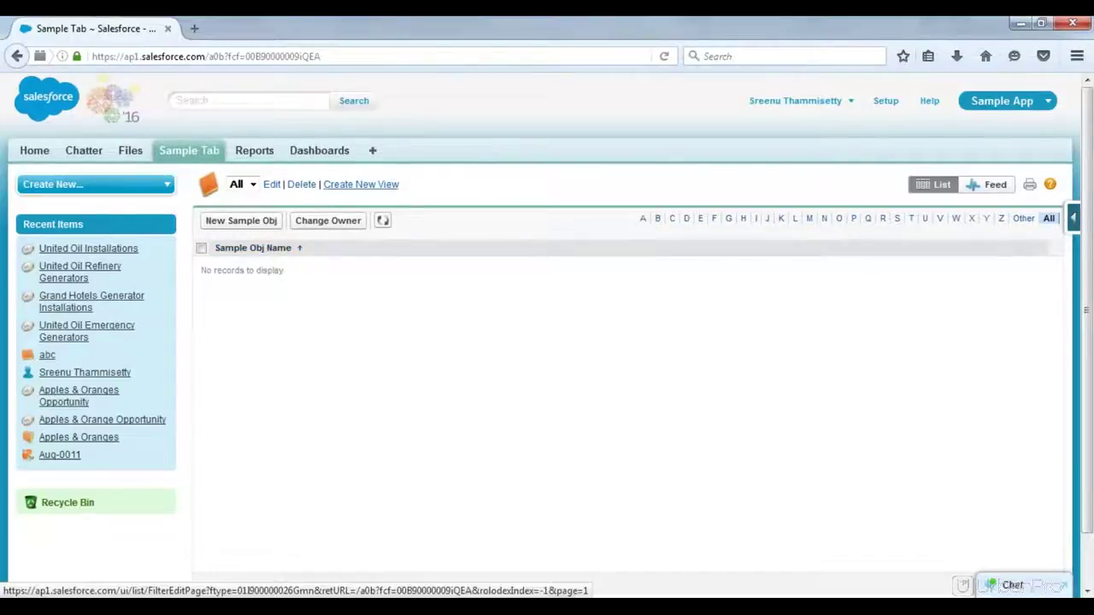
Step: From the Sample Tab, create a Sample Obj record named 'sample record' with Save & New
{"action": "left_click", "coordinate": [196, 154]}
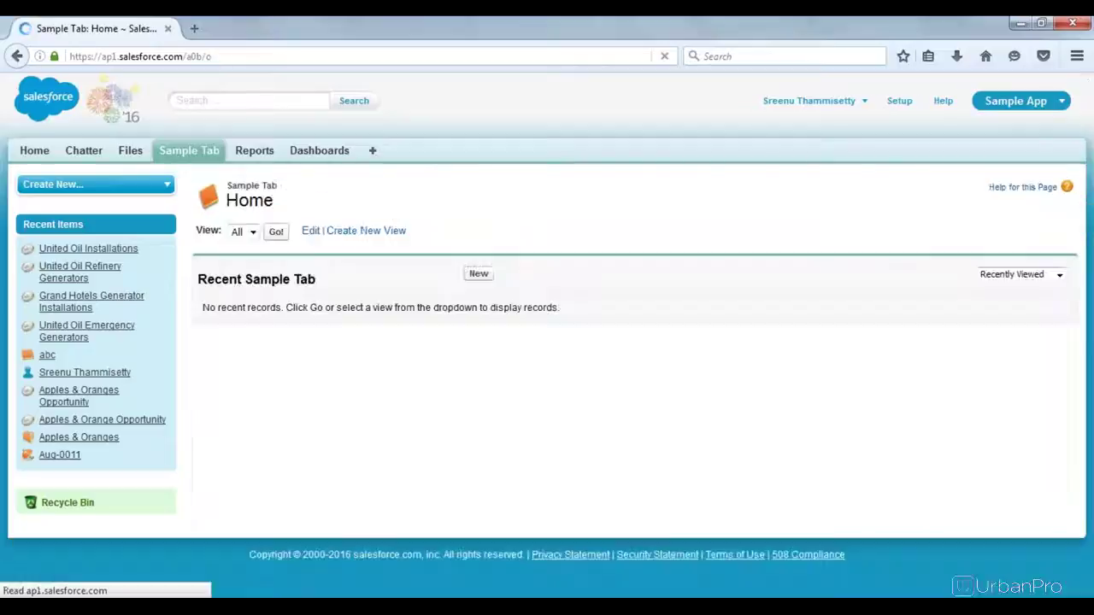
{"action": "left_click", "coordinate": [487, 277]}
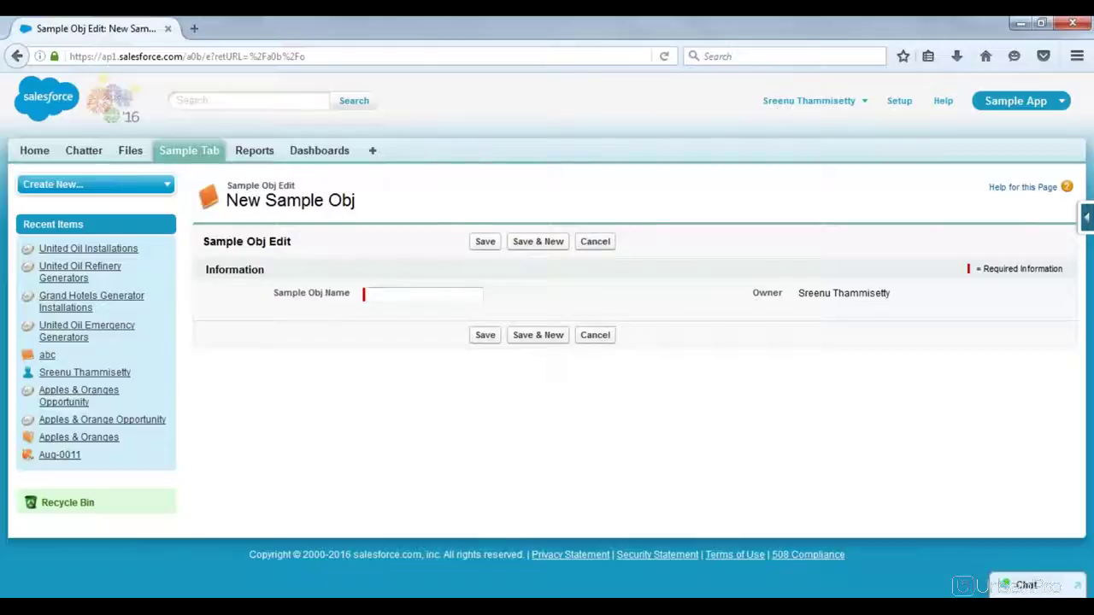
{"action": "left_click", "coordinate": [407, 294]}
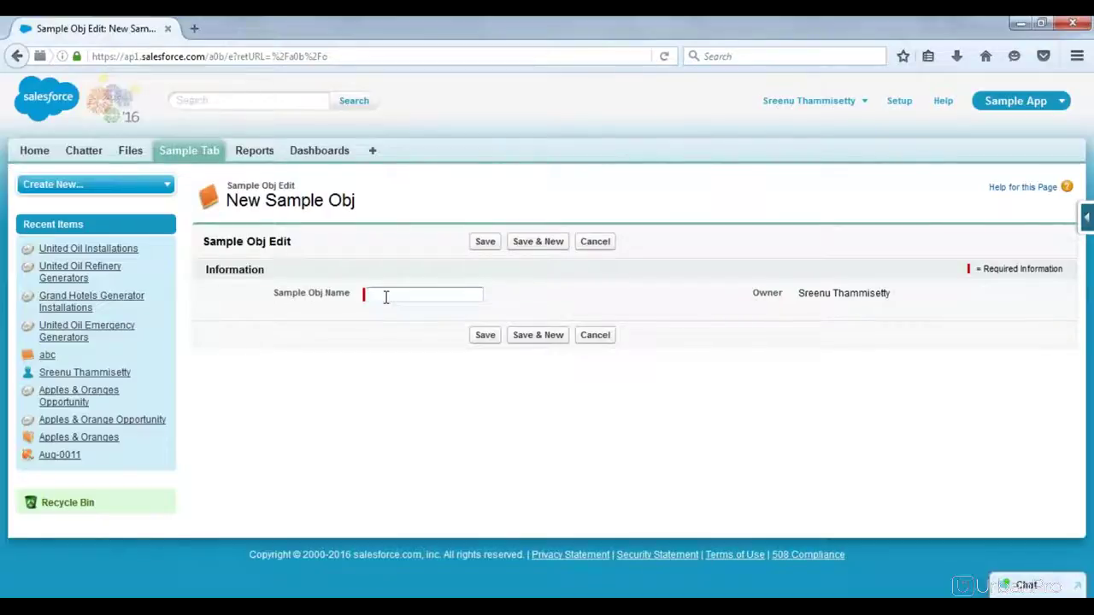
{"action": "type", "text": "sample record"}
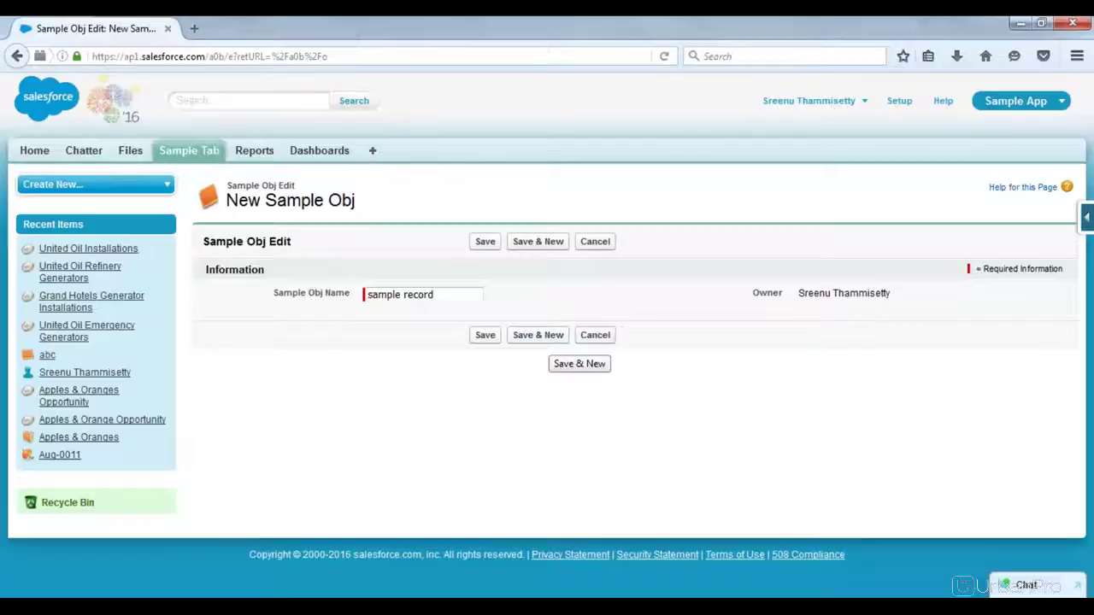
{"action": "left_click", "coordinate": [538, 335]}
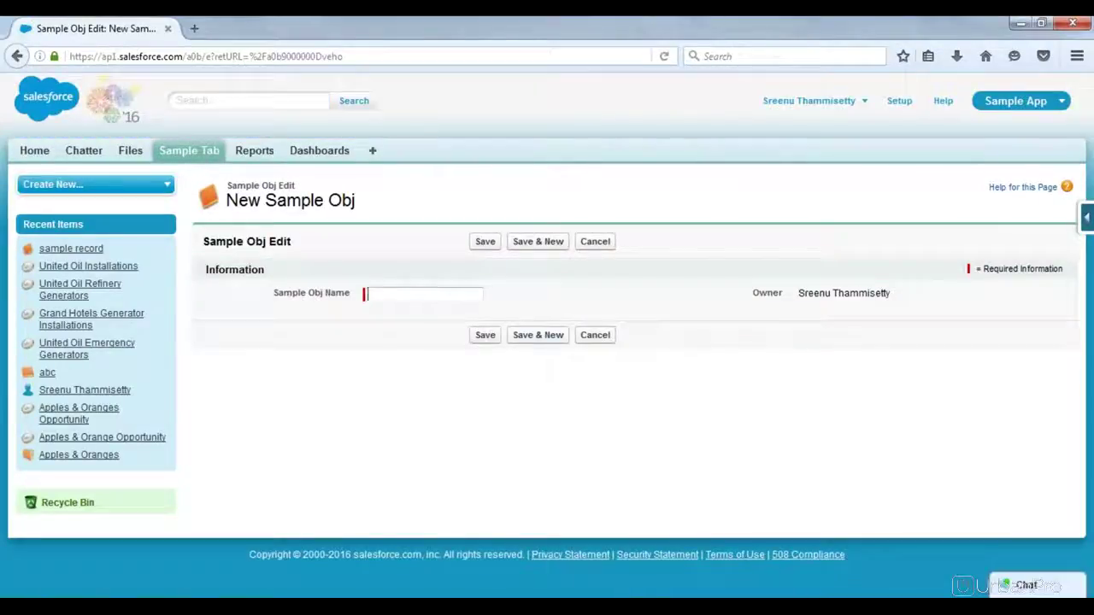
Step: Save another Sample Obj record named 'sample record' using the autocomplete suggestion
{"action": "left_click", "coordinate": [399, 296]}
{"action": "type", "text": "sam"}
{"action": "key", "text": "Down"}
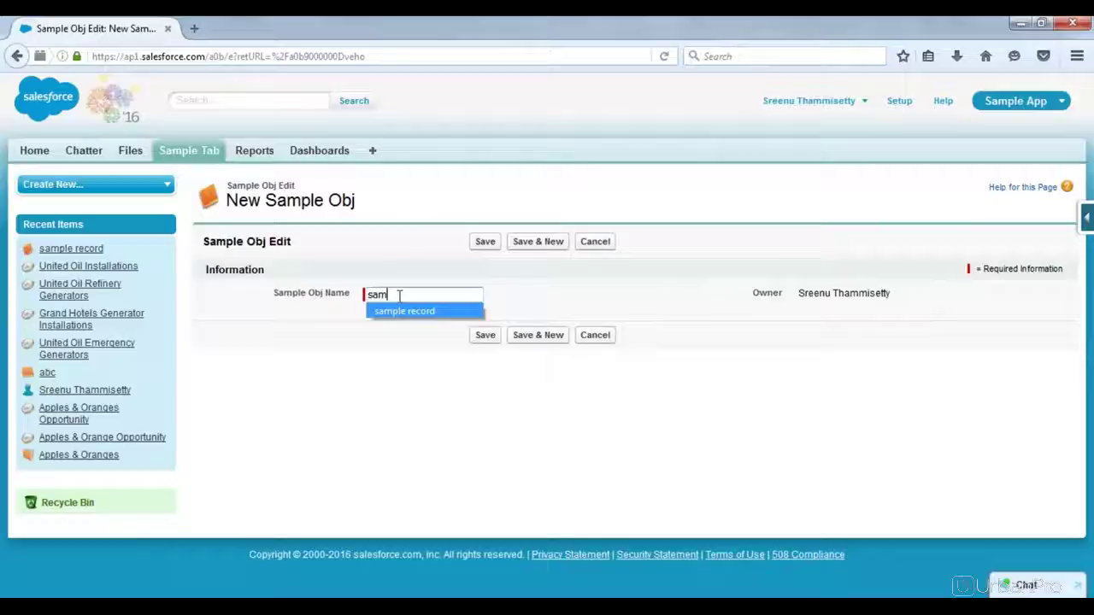
{"action": "key", "text": "Return"}
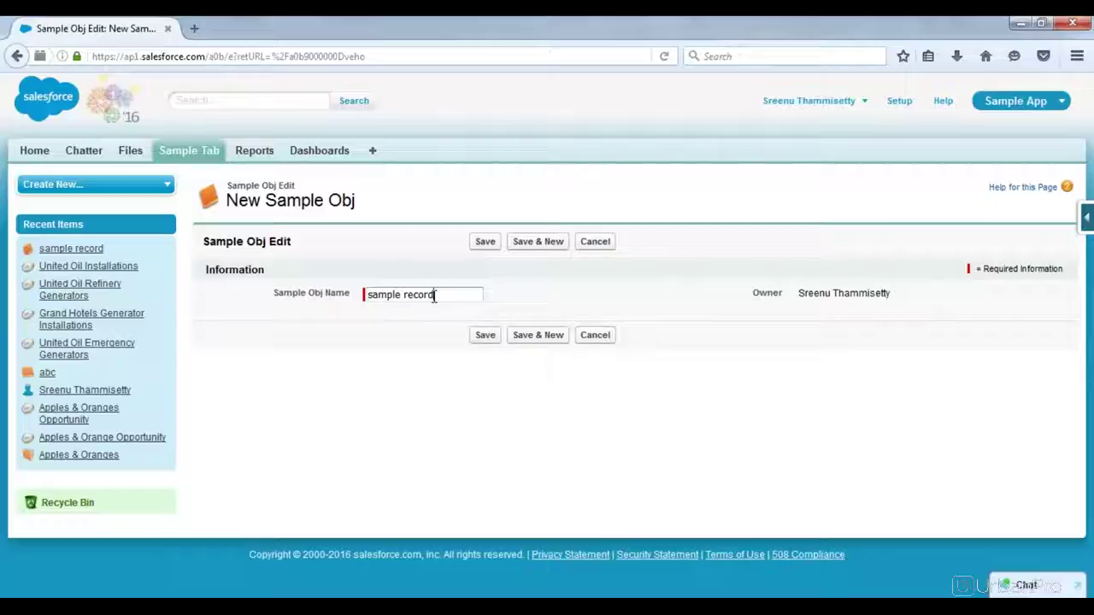
{"action": "left_click", "coordinate": [553, 334]}
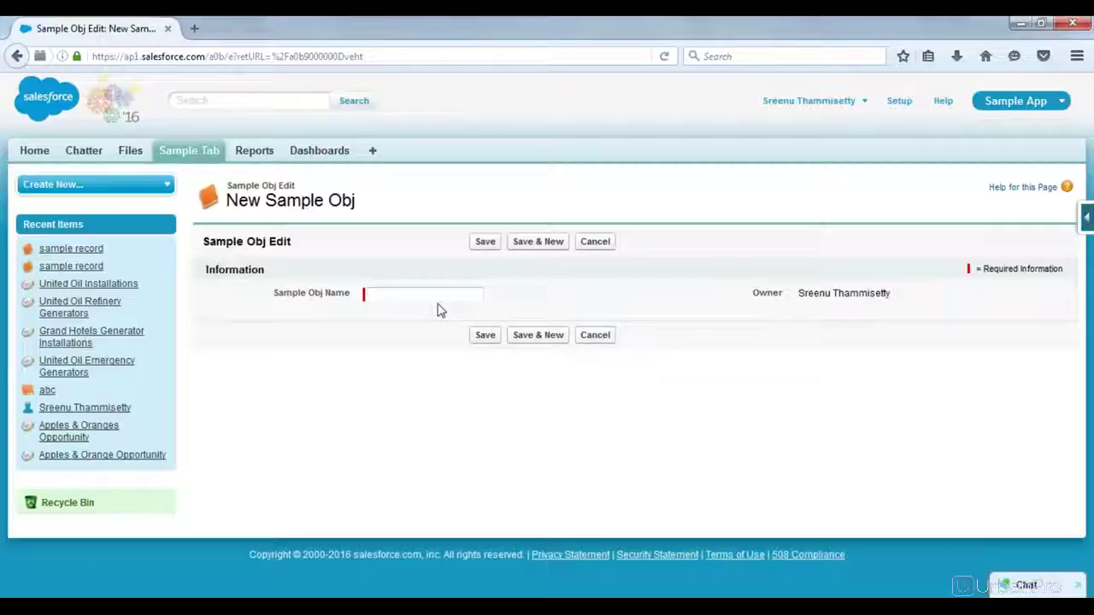
Step: On the new form, pick the 'sample record' suggestion, then clear the Sample Obj Name field
{"action": "left_click", "coordinate": [370, 296]}
{"action": "left_click", "coordinate": [370, 295]}
{"action": "left_click", "coordinate": [329, 317]}
{"action": "left_click", "coordinate": [432, 293]}
{"action": "type", "text": "sa"}
{"action": "key", "text": "Down"}
{"action": "key", "text": "Return"}
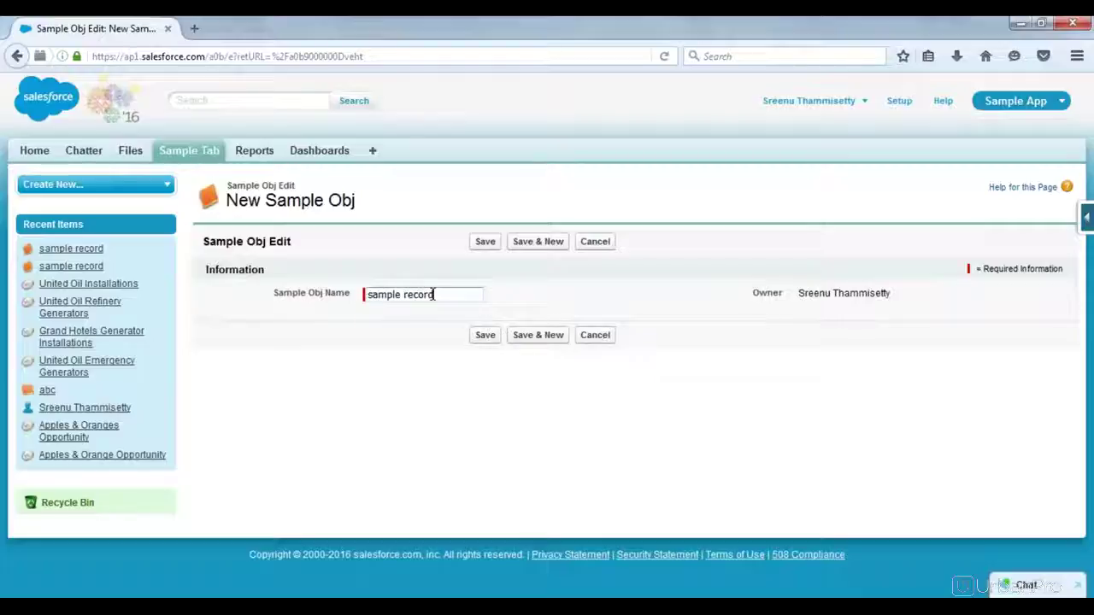
{"action": "key", "text": "BackSpace"}
{"action": "key", "text": "BackSpace"}
{"action": "key", "text": "BackSpace"}
{"action": "key", "text": "BackSpace"}
{"action": "key", "text": "BackSpace"}
{"action": "key", "text": "BackSpace"}
{"action": "key", "text": "BackSpace"}
{"action": "key", "text": "BackSpace"}
{"action": "key", "text": "BackSpace"}
{"action": "key", "text": "BackSpace"}
{"action": "key", "text": "BackSpace"}
{"action": "key", "text": "BackSpace"}
{"action": "key", "text": "BackSpace"}
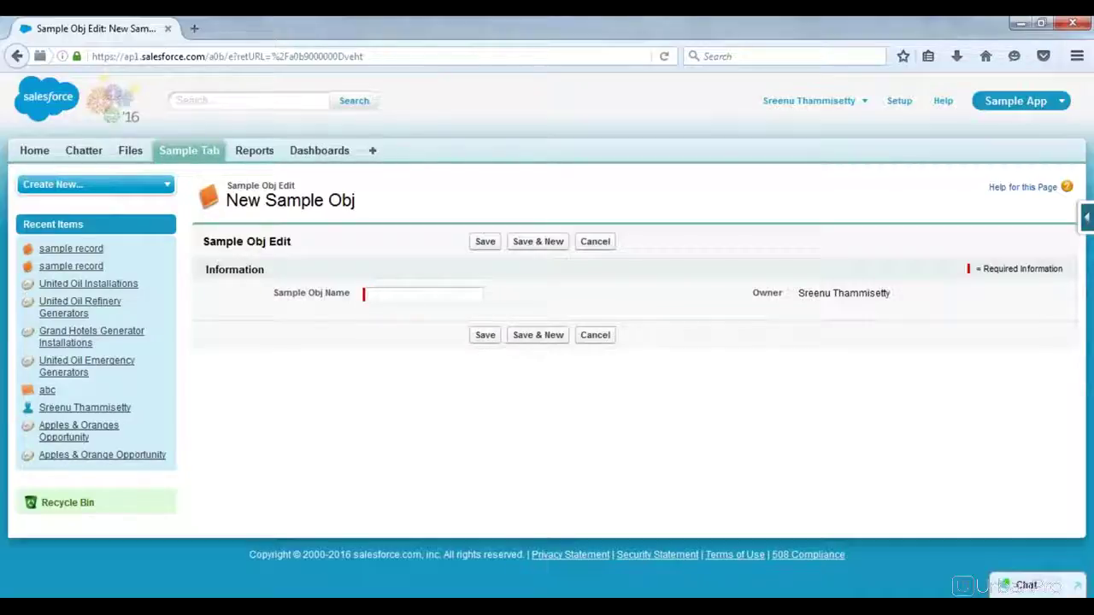
Step: Save with an empty name to trigger the required-field error, then save a record named 'abc'
{"action": "left_click", "coordinate": [485, 334]}
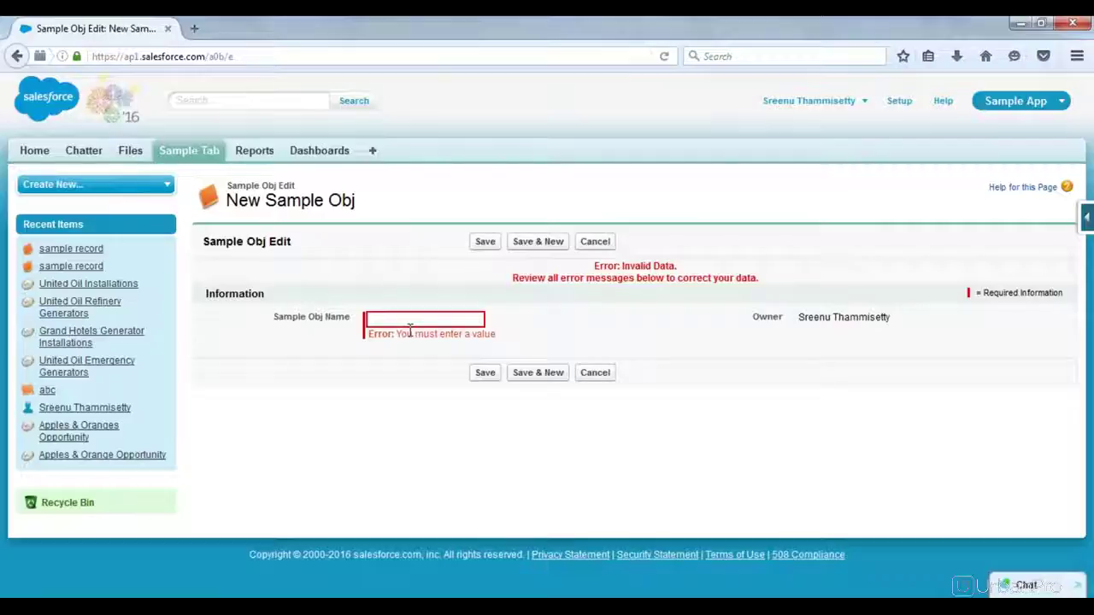
{"action": "type", "text": "abc"}
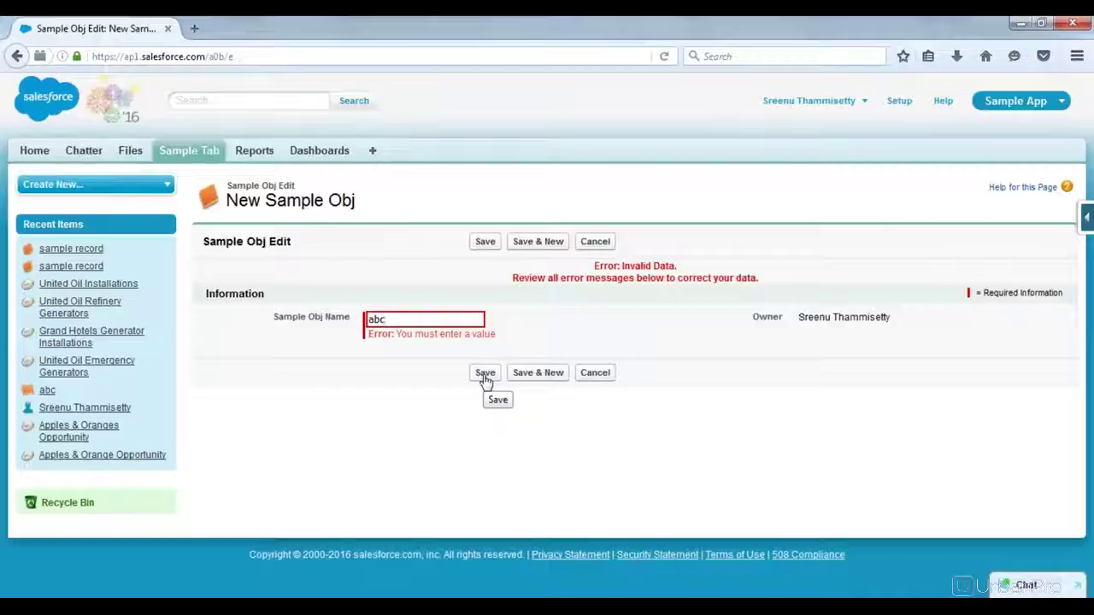
{"action": "left_click", "coordinate": [484, 376]}
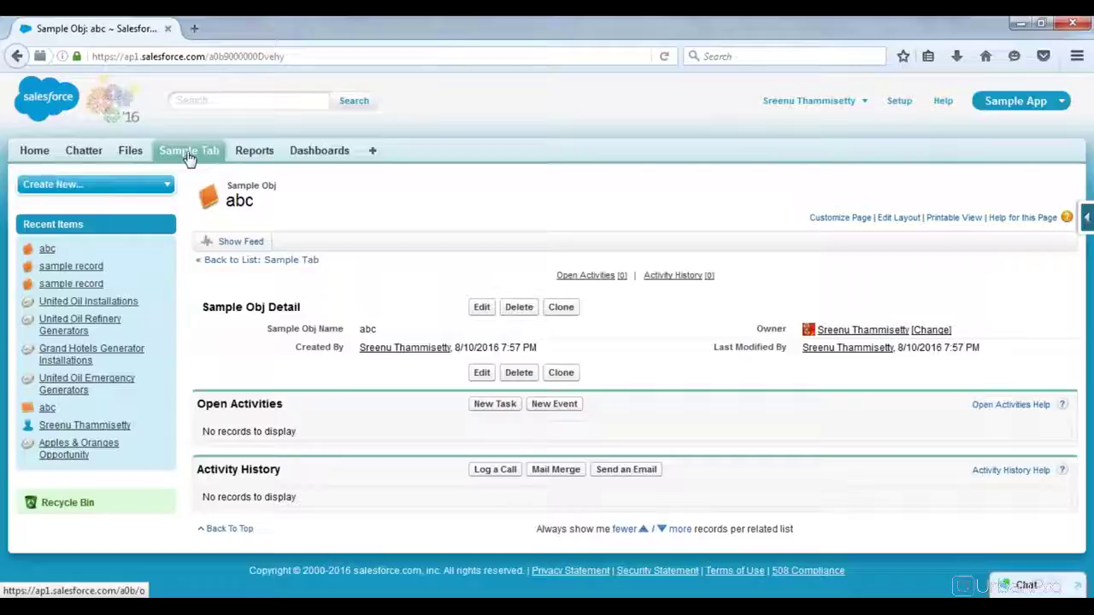
Step: List all Sample Obj records from the Sample Tab and open the abc record
{"action": "left_click", "coordinate": [189, 159]}
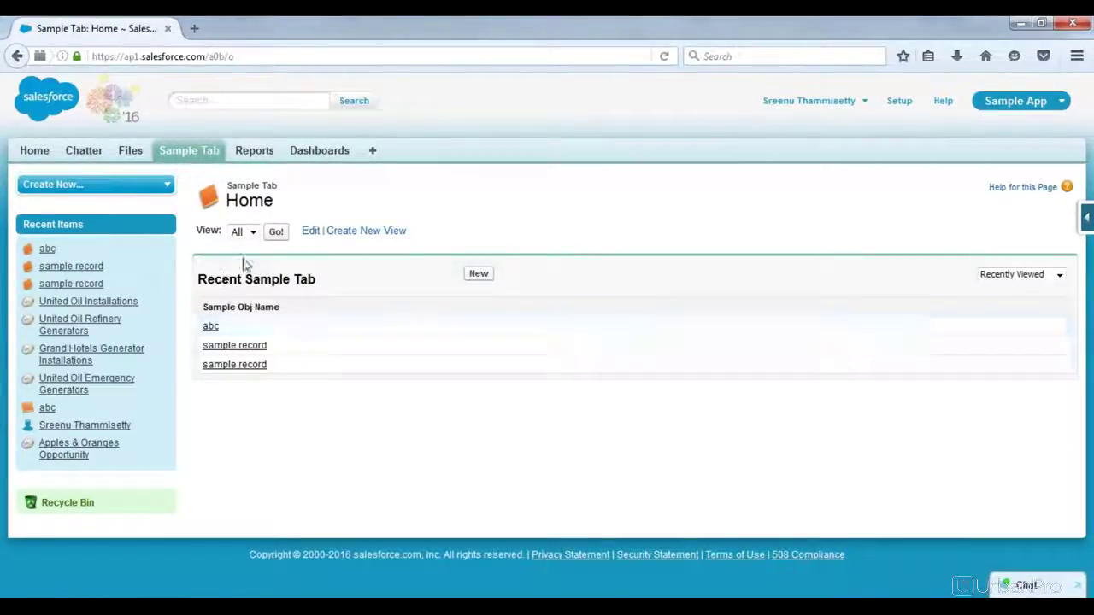
{"action": "left_click", "coordinate": [276, 232]}
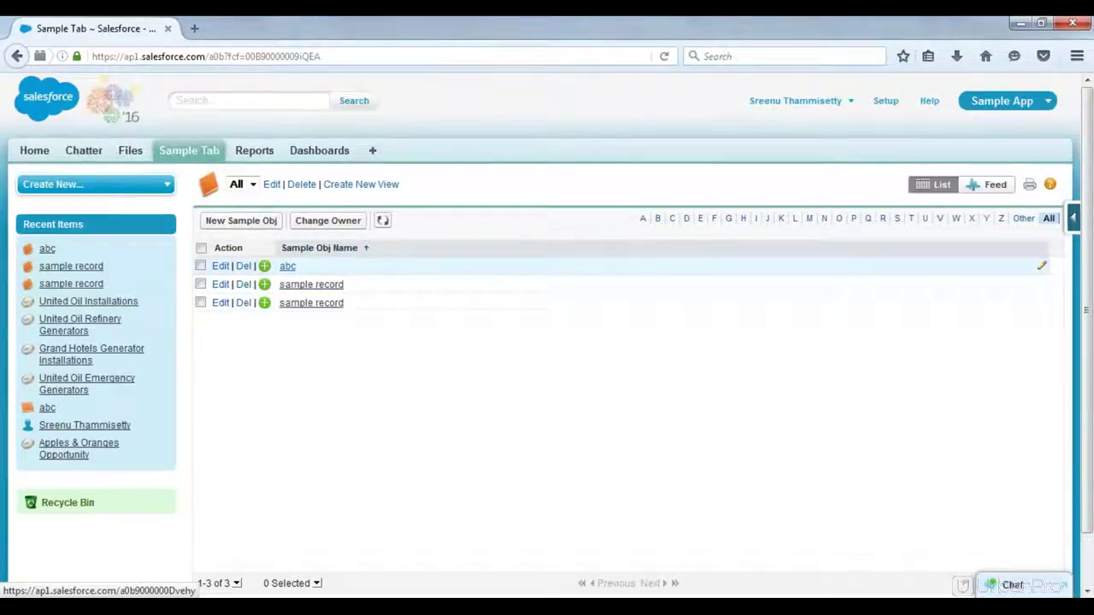
{"action": "left_click", "coordinate": [287, 266]}
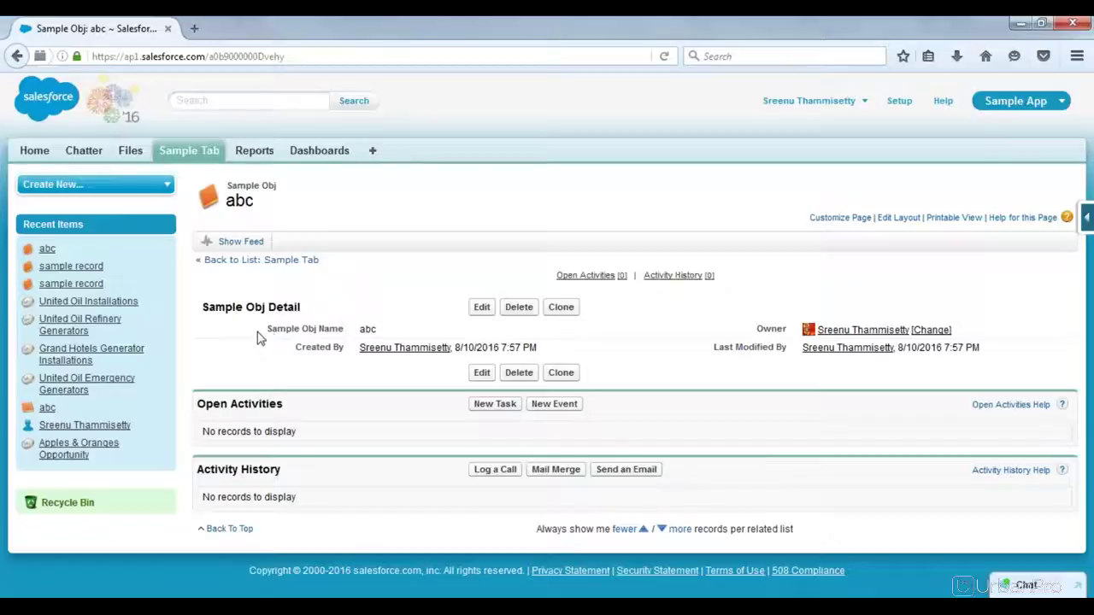
Step: Highlight the Sample Obj Detail heading and the Name field 'abc', then switch to Notepad
{"action": "left_click_drag", "start_coordinate": [204, 309], "coordinate": [309, 327]}
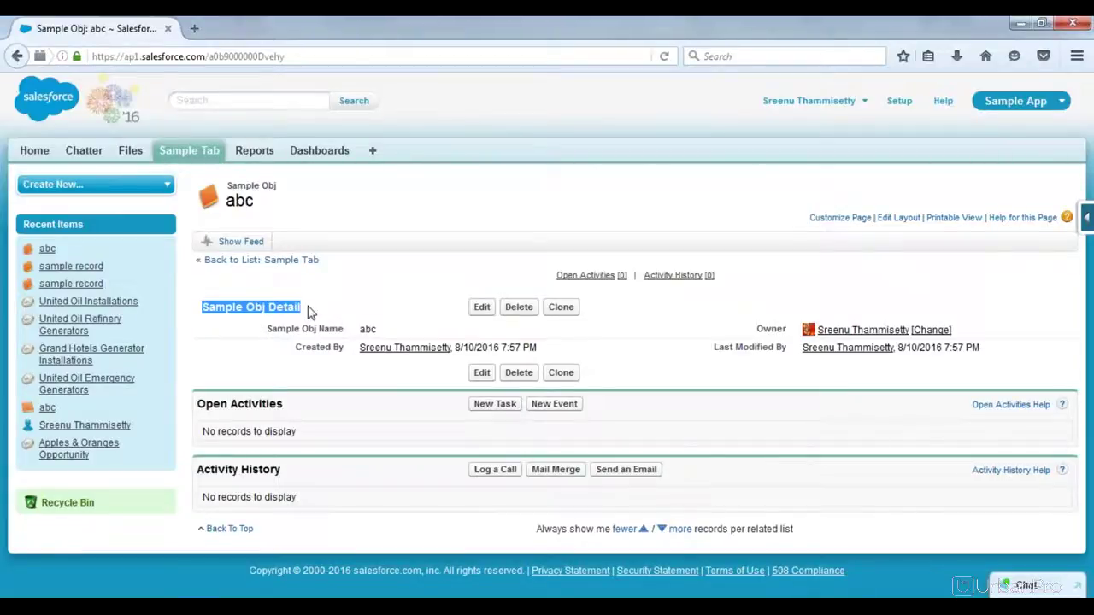
{"action": "left_click", "coordinate": [308, 307]}
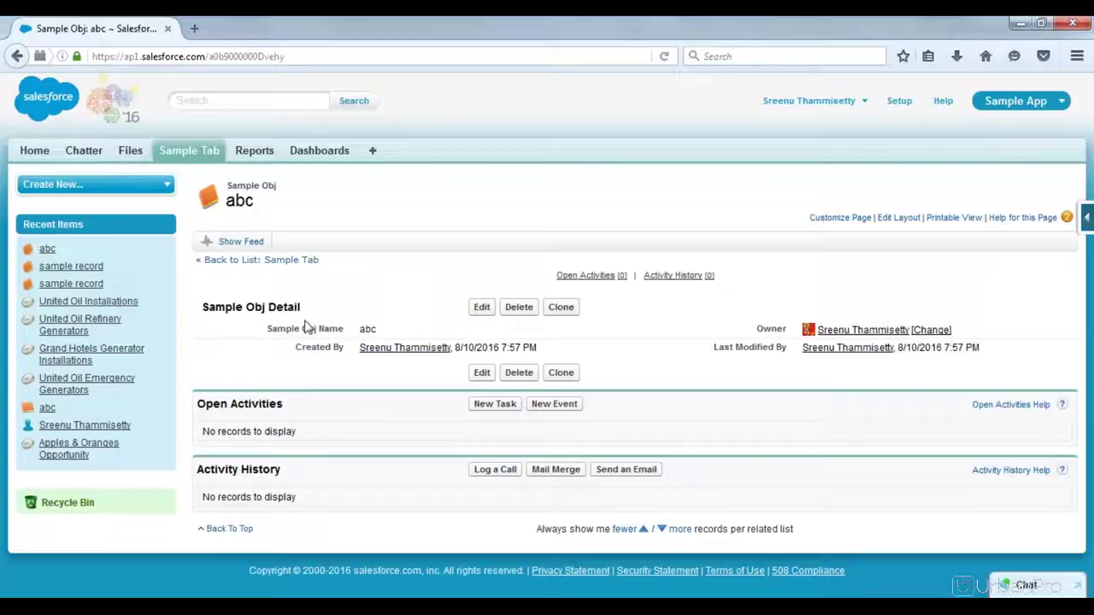
{"action": "left_click_drag", "start_coordinate": [270, 329], "coordinate": [387, 333]}
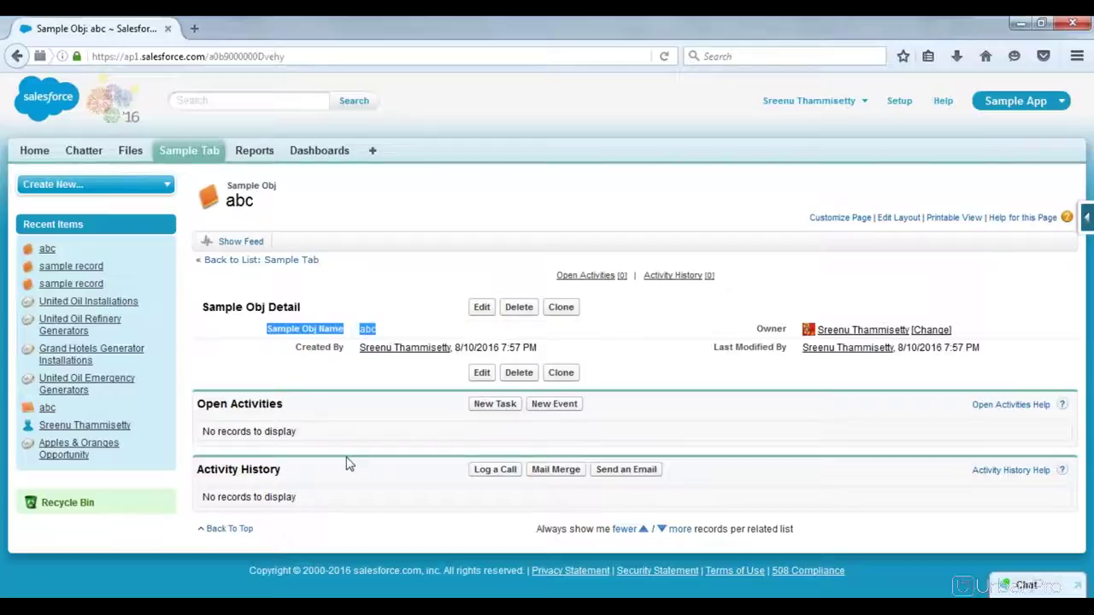
{"action": "key", "text": "alt+Tab"}
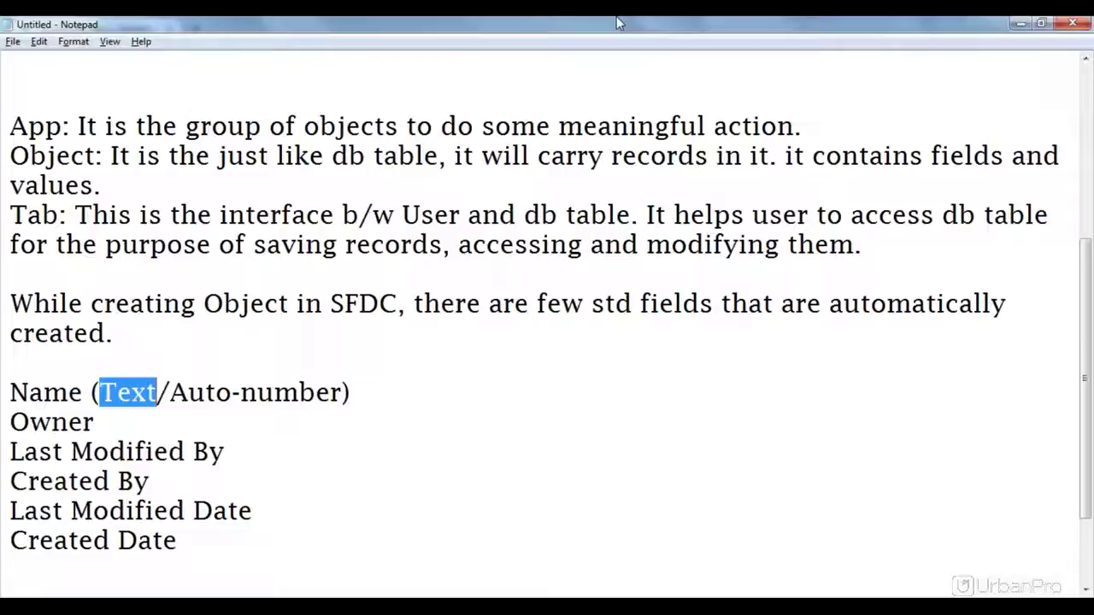
{"action": "left_click_drag", "start_coordinate": [977, 24], "coordinate": [1093, 21]}
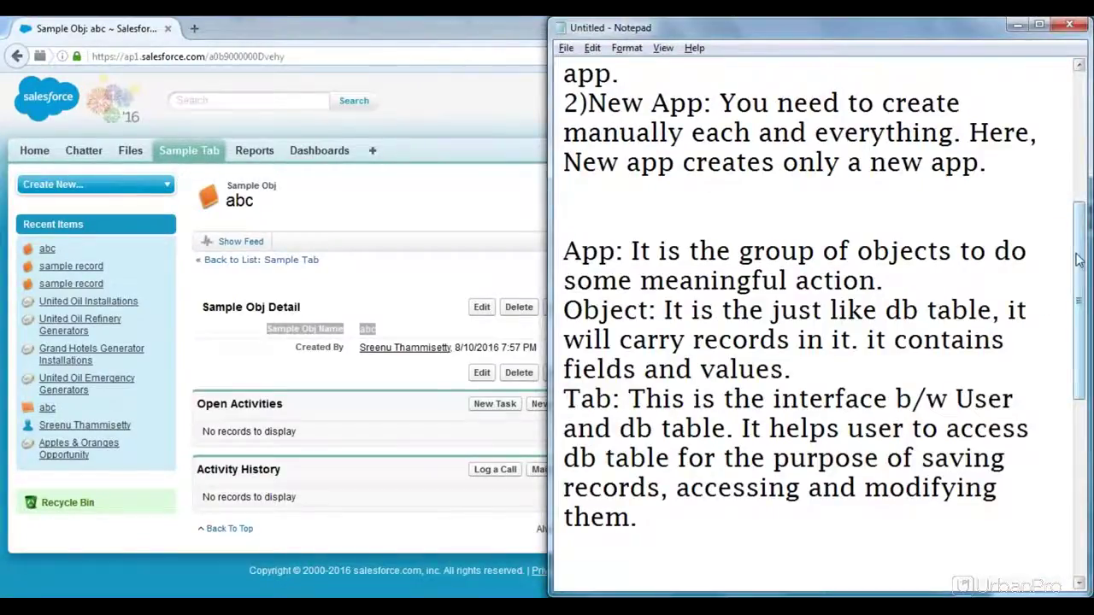
{"action": "left_click_drag", "start_coordinate": [1079, 260], "coordinate": [1081, 440]}
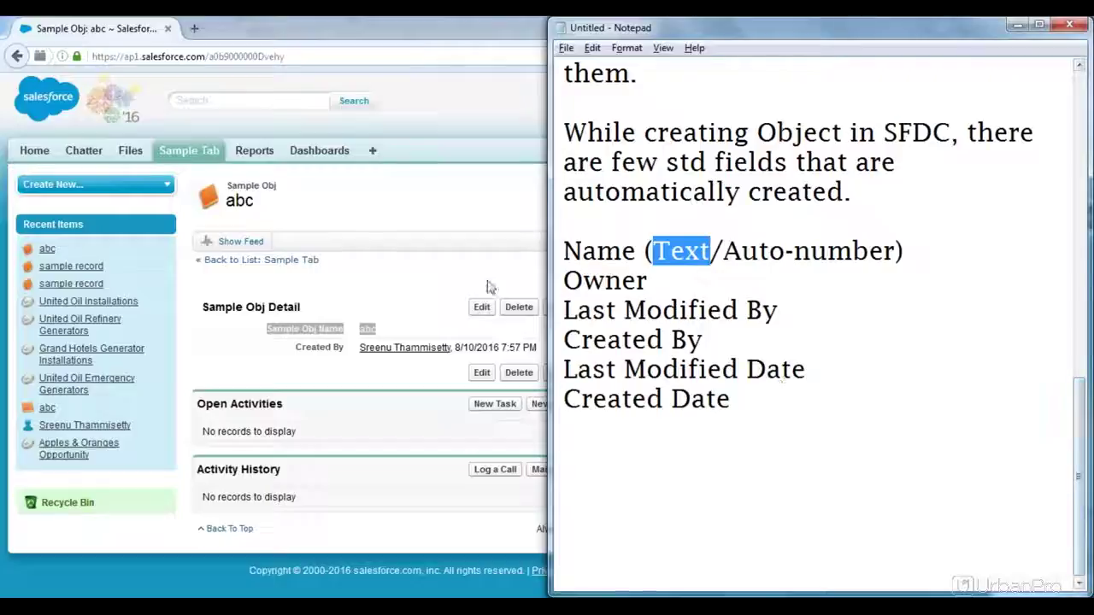
{"action": "double_click", "coordinate": [607, 280]}
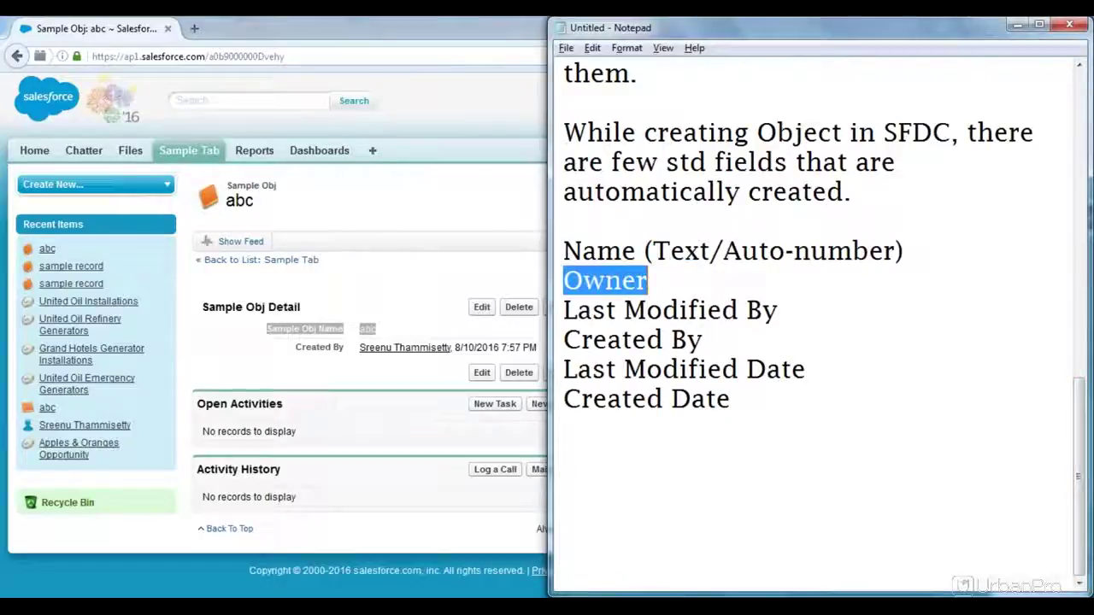
{"action": "left_click", "coordinate": [455, 272]}
{"action": "double_click", "coordinate": [774, 330]}
{"action": "left_click", "coordinate": [776, 332]}
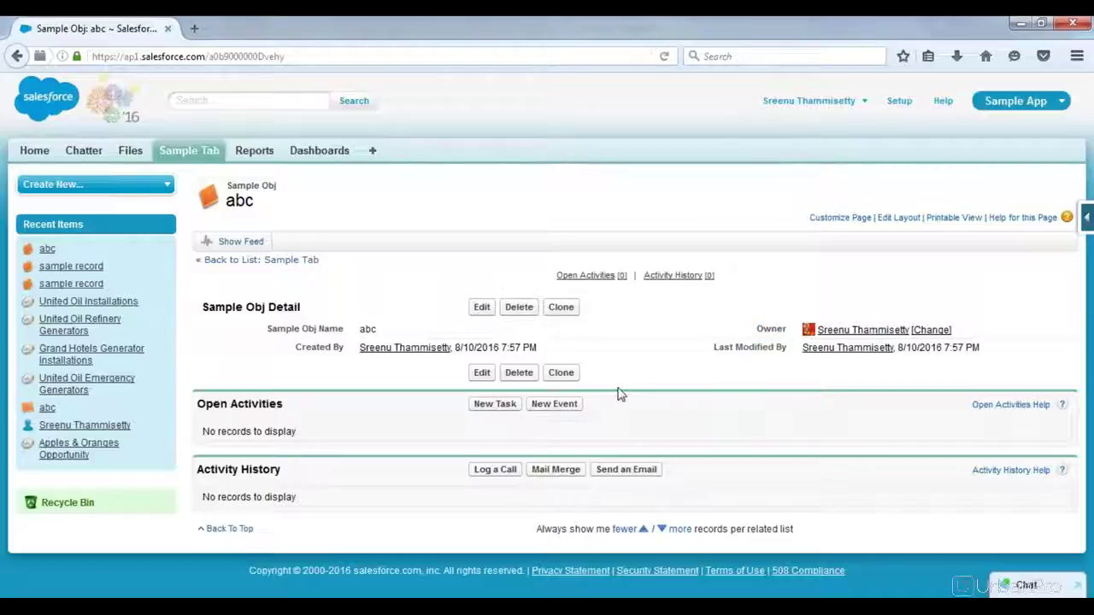
{"action": "key", "text": "alt+Tab"}
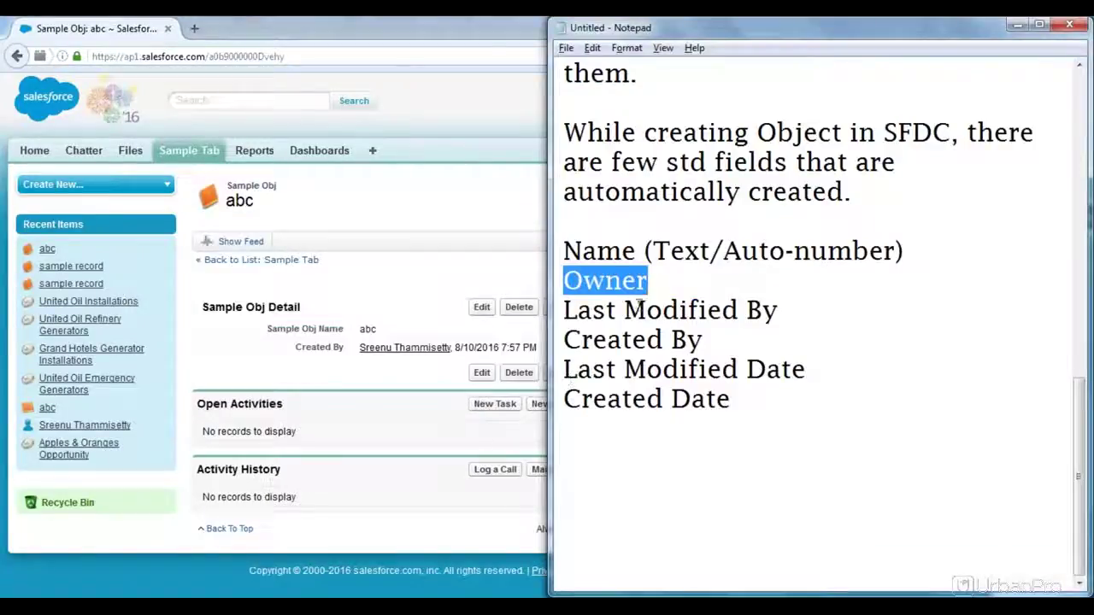
{"action": "left_click", "coordinate": [637, 309]}
{"action": "key", "text": "alt+Tab"}
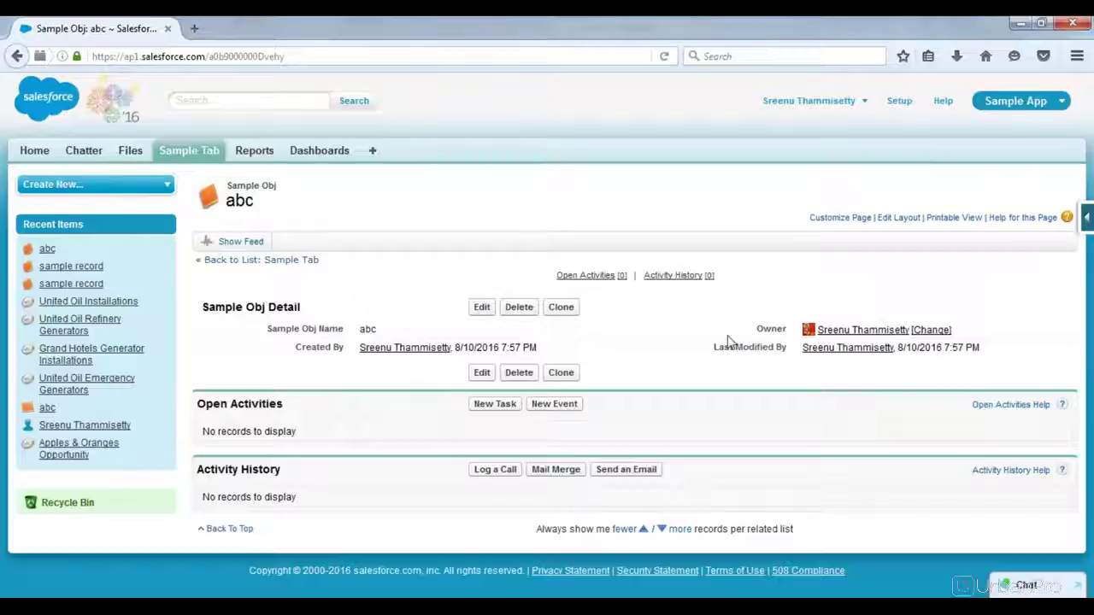
{"action": "left_click_drag", "start_coordinate": [787, 349], "coordinate": [713, 347]}
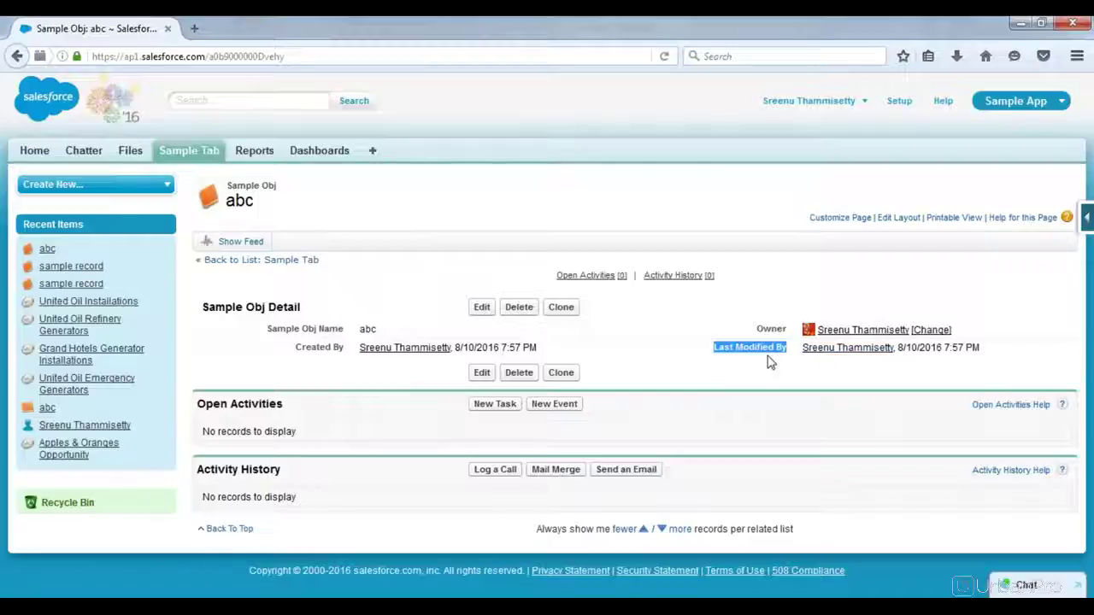
{"action": "key", "text": "alt+Tab"}
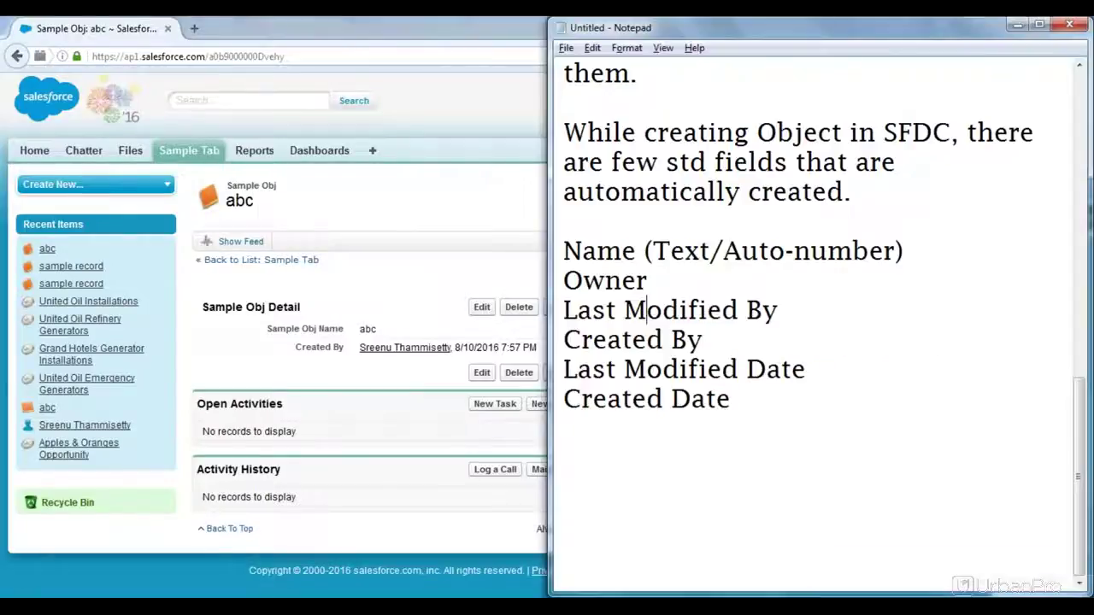
{"action": "left_click_drag", "start_coordinate": [714, 339], "coordinate": [560, 340]}
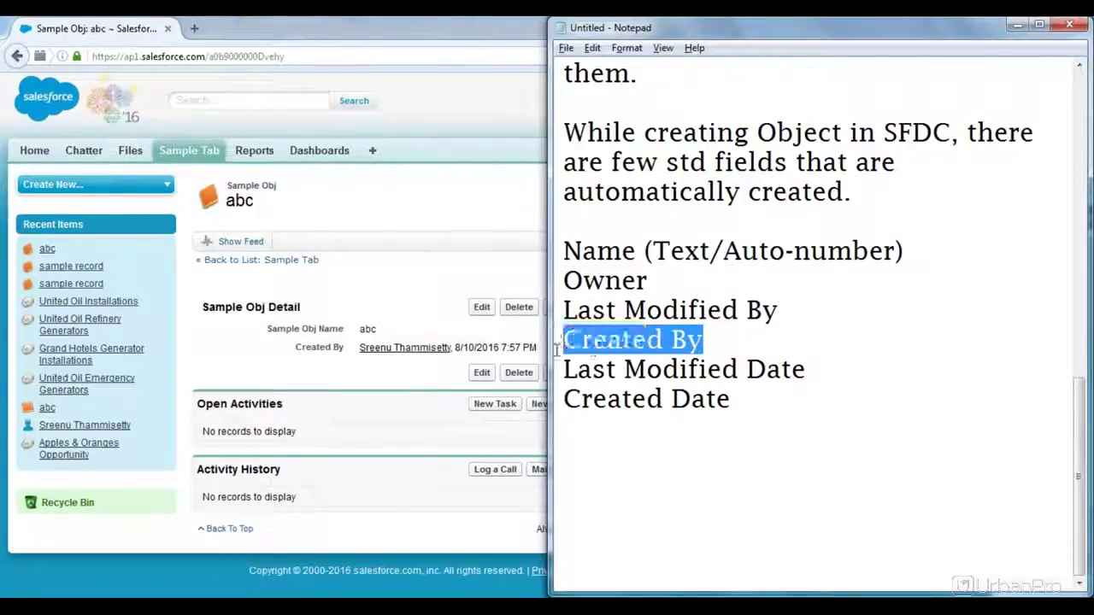
{"action": "key", "text": "alt+Tab"}
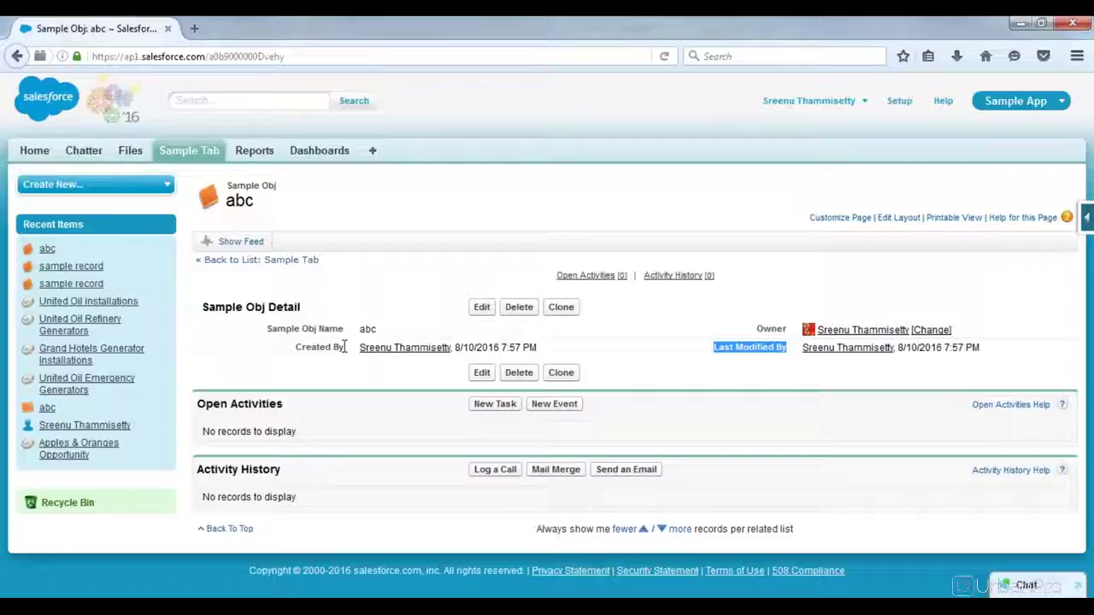
{"action": "key", "text": "alt+Tab"}
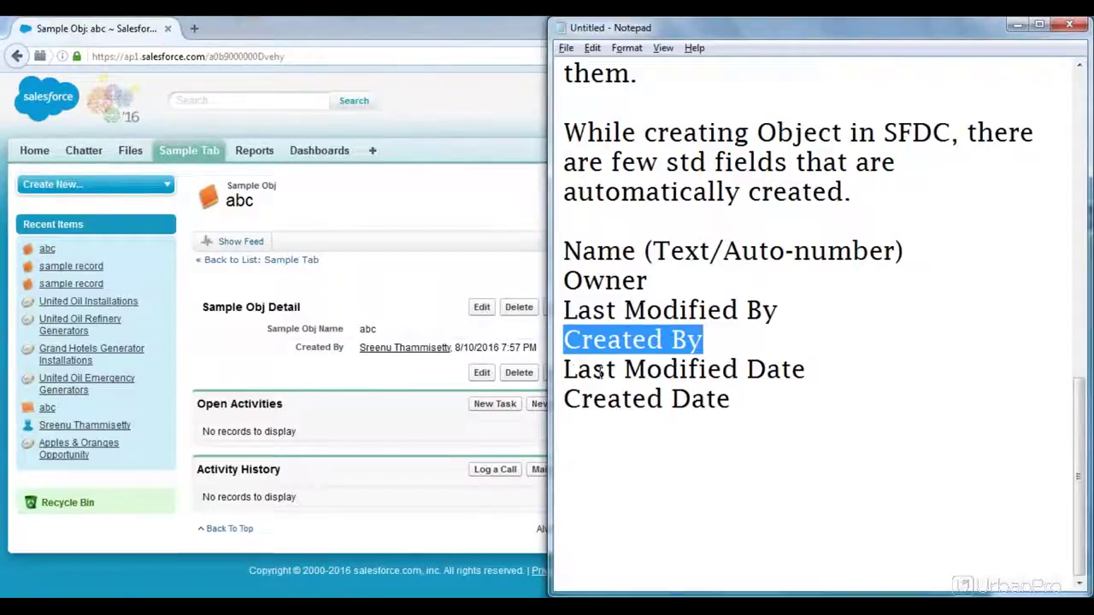
{"action": "left_click_drag", "start_coordinate": [563, 369], "coordinate": [897, 347]}
{"action": "key", "text": "alt+Tab"}
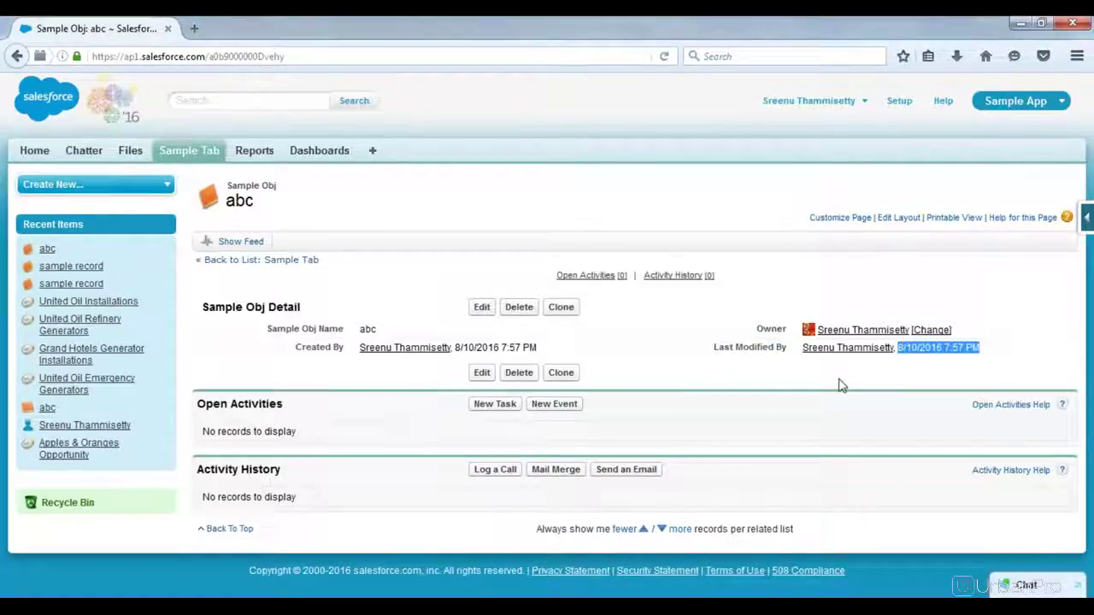
{"action": "key", "text": "alt+Tab"}
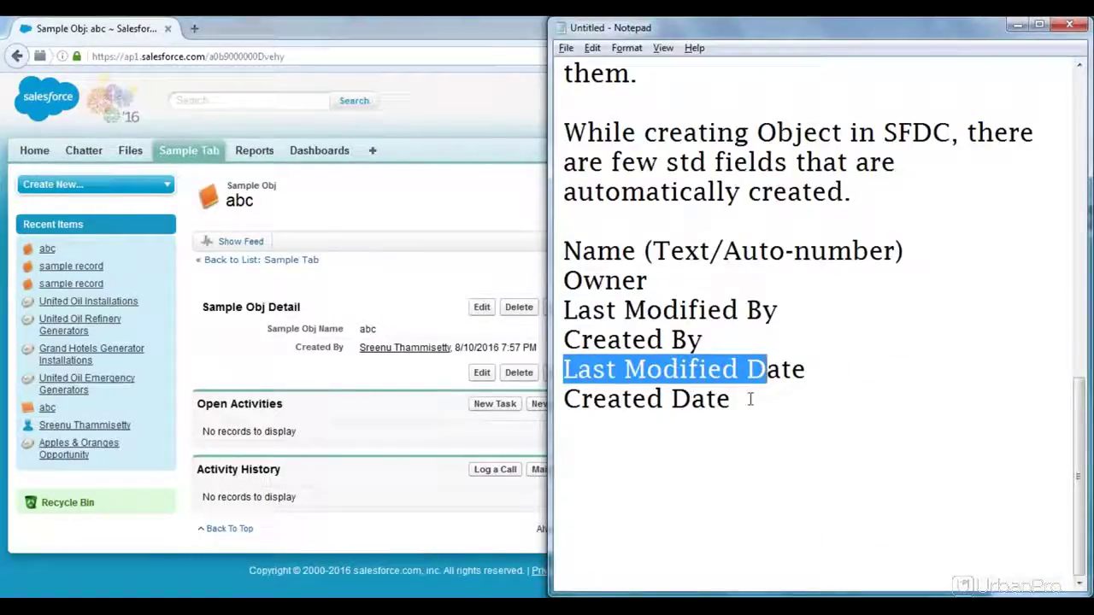
{"action": "left_click_drag", "start_coordinate": [732, 399], "coordinate": [591, 400]}
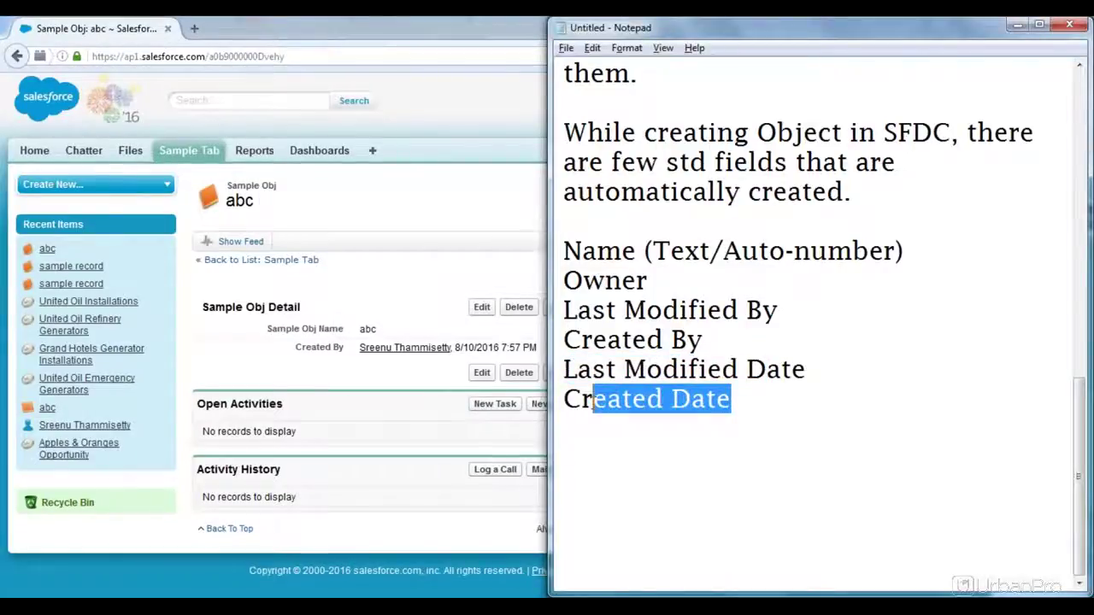
{"action": "key", "text": "alt+Tab"}
{"action": "left_click_drag", "start_coordinate": [538, 348], "coordinate": [453, 351]}
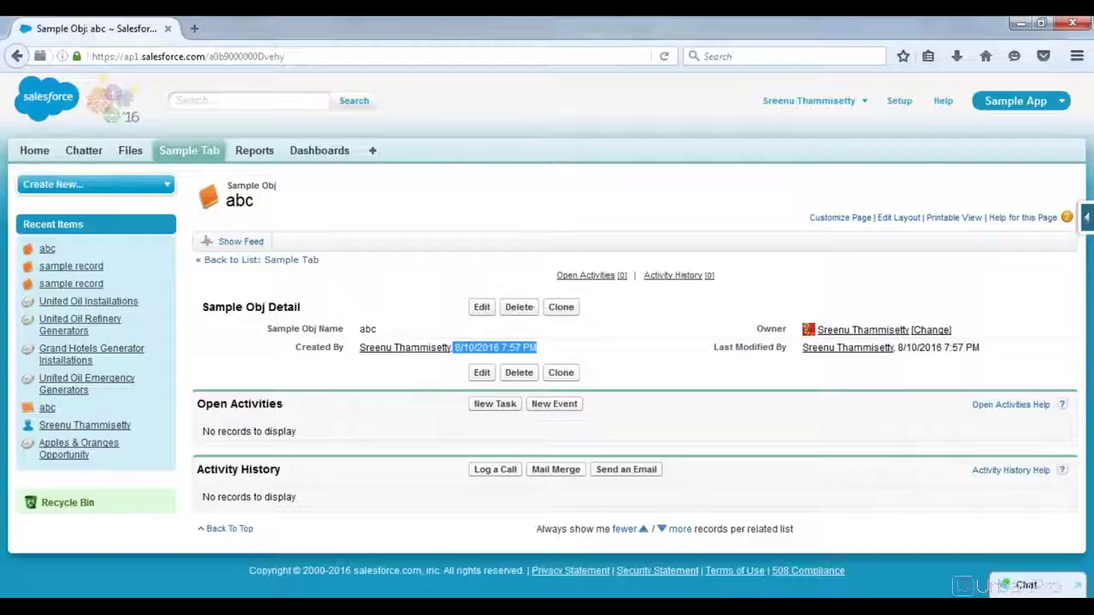
{"action": "left_click", "coordinate": [453, 351]}
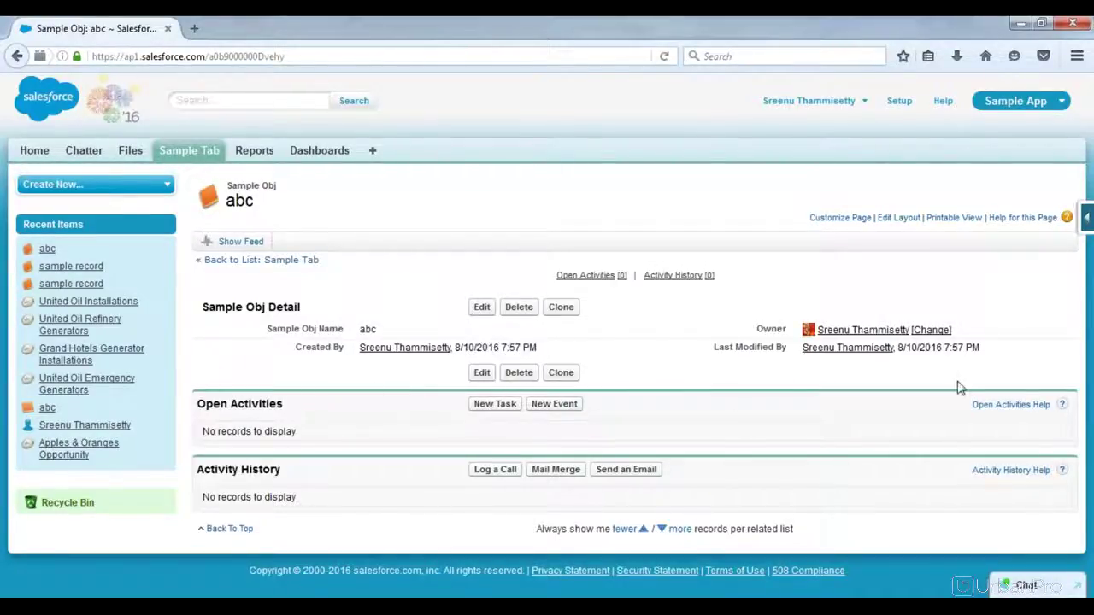
{"action": "left_click_drag", "start_coordinate": [981, 348], "coordinate": [897, 350]}
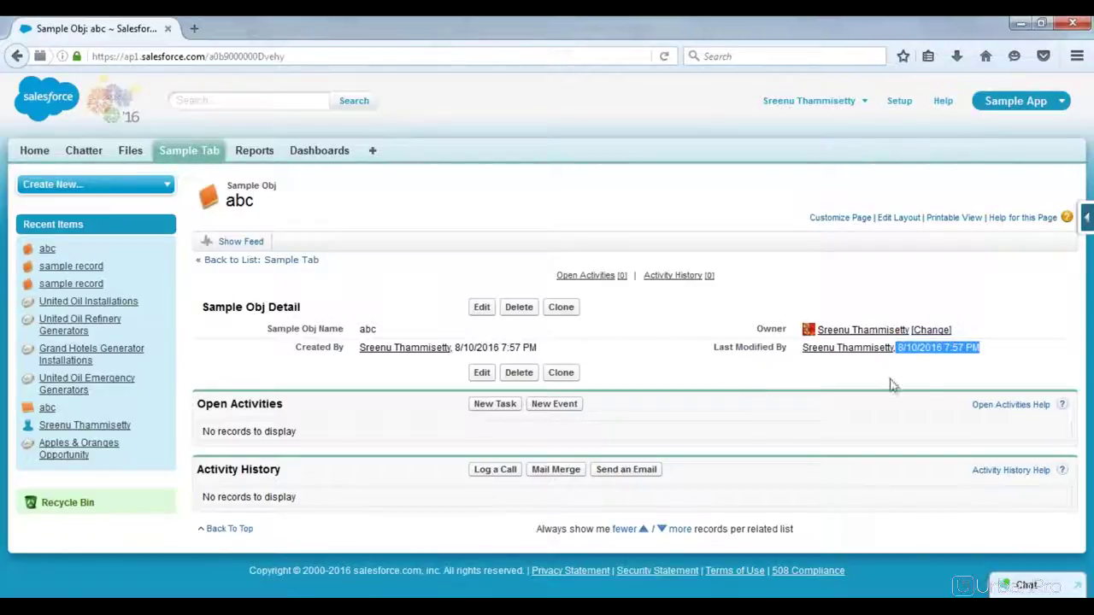
{"action": "left_click", "coordinate": [676, 374]}
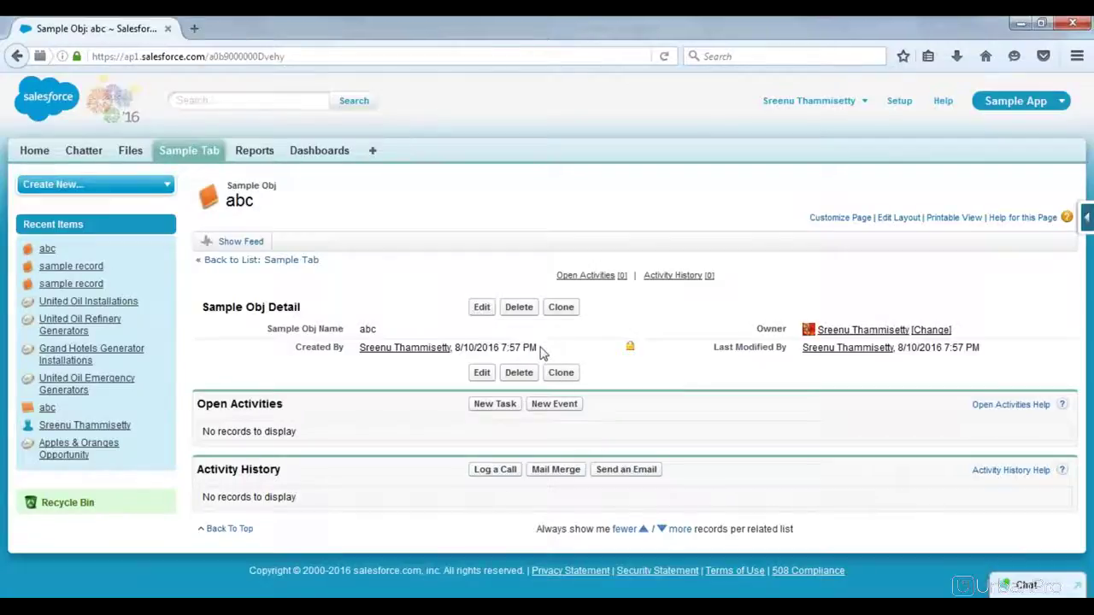
{"action": "left_click_drag", "start_coordinate": [541, 354], "coordinate": [455, 357]}
Step: Add a line of equals signs below the Created Date entry, followed by blank lines
{"action": "key", "text": "alt+Tab"}
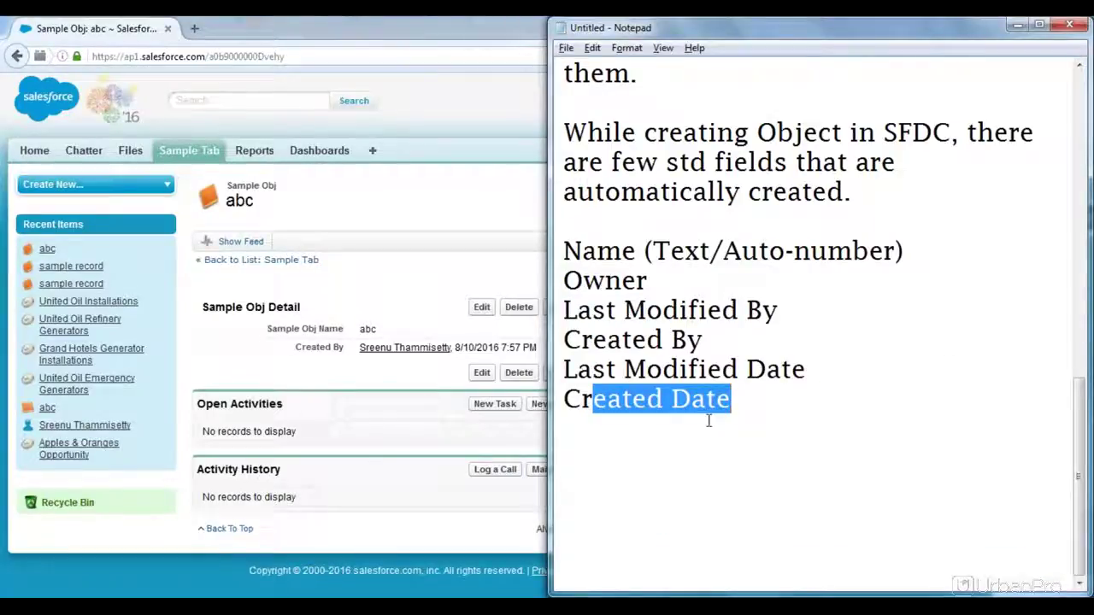
{"action": "left_click", "coordinate": [760, 401]}
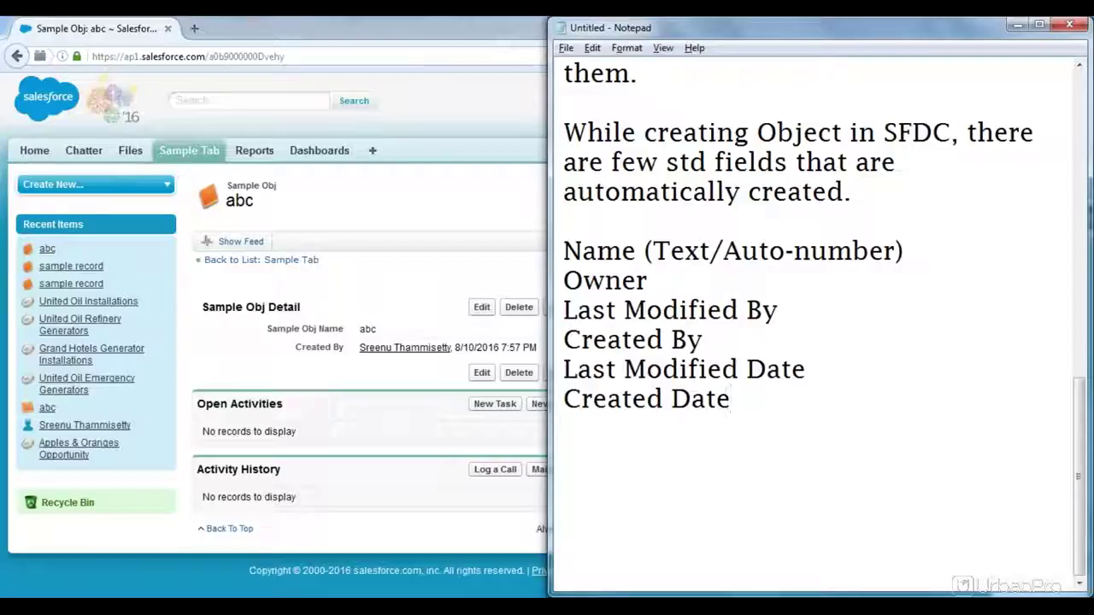
{"action": "left_click", "coordinate": [432, 272]}
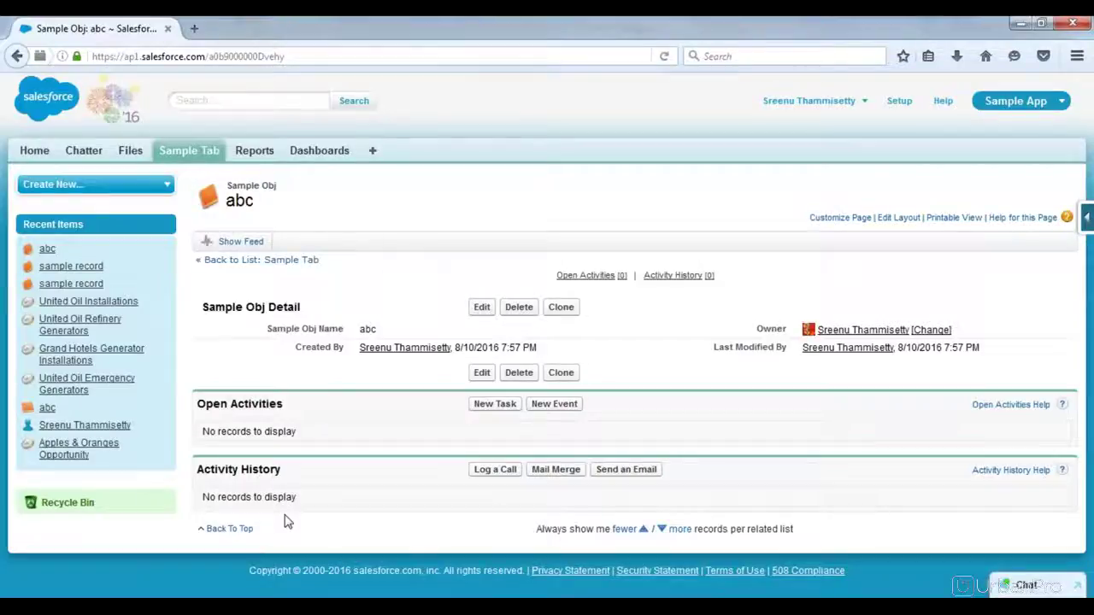
{"action": "left_click", "coordinate": [269, 605]}
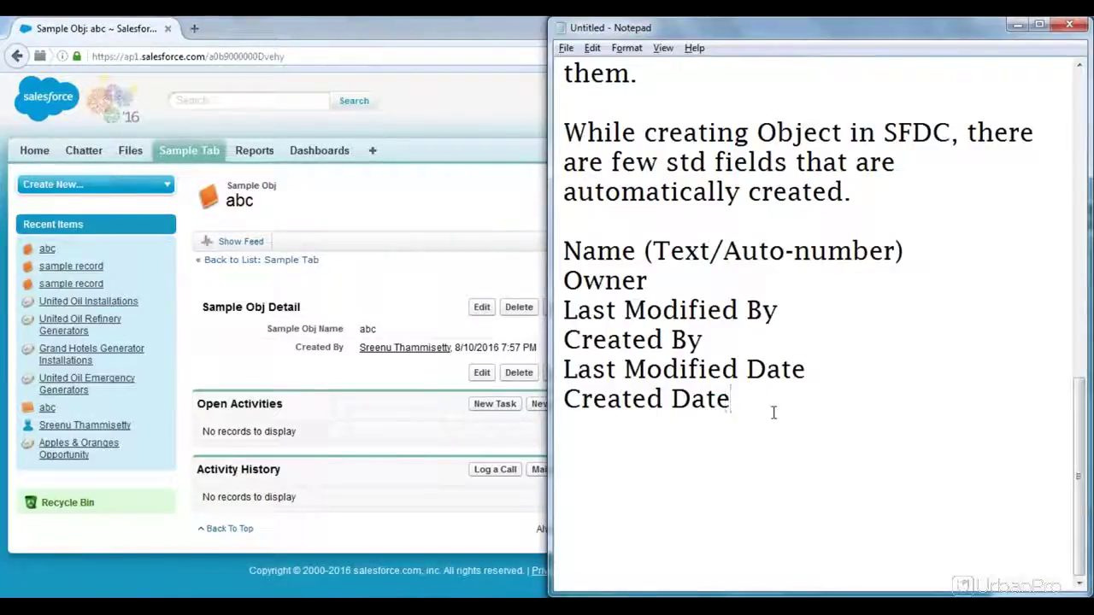
{"action": "key", "text": "Return"}
{"action": "type", "text": "="}
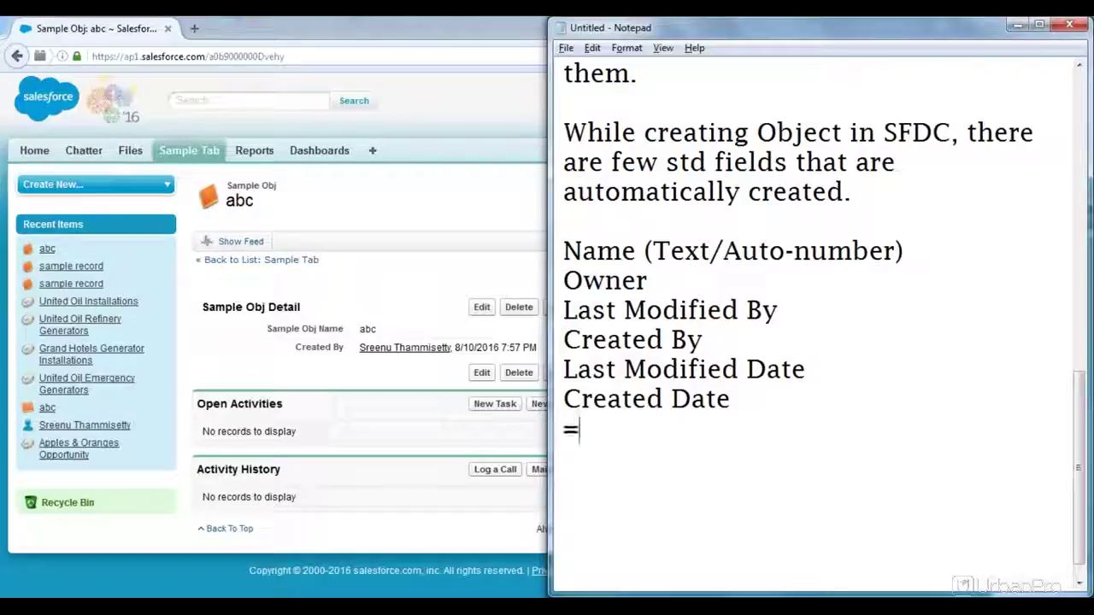
{"action": "type", "text": "================================="}
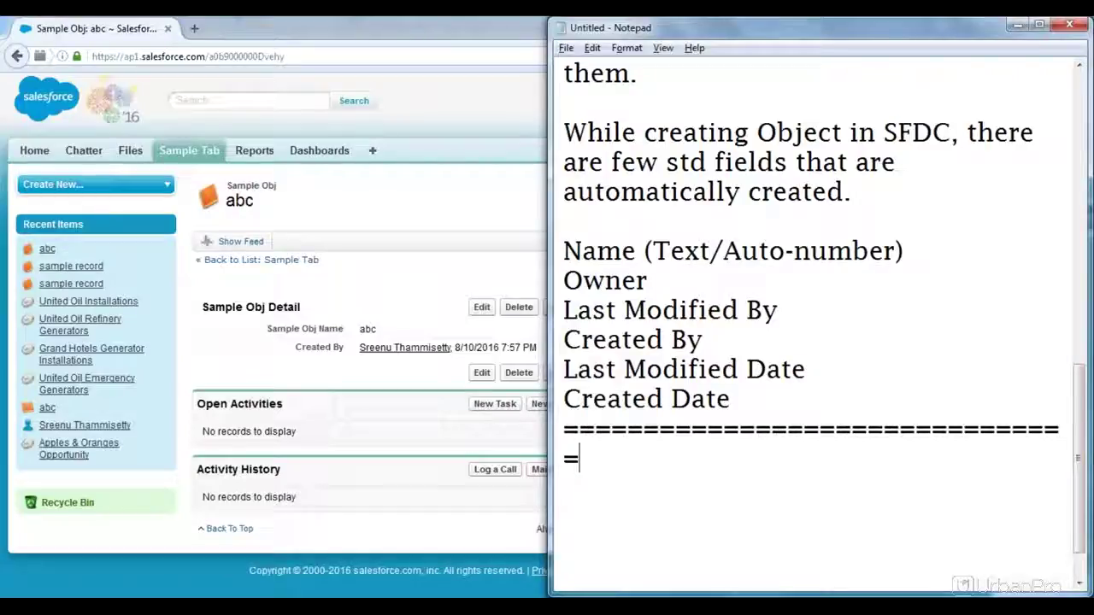
{"action": "key", "text": "BackSpace"}
{"action": "key", "text": "Return"}
{"action": "key", "text": "Return"}
{"action": "key", "text": "Return"}
{"action": "key", "text": "Return"}
{"action": "key", "text": "Return"}
{"action": "key", "text": "Return"}
{"action": "key", "text": "Return"}
{"action": "key", "text": "Return"}
{"action": "key", "text": "Return"}
{"action": "key", "text": "Return"}
{"action": "key", "text": "Return"}
{"action": "key", "text": "Return"}
{"action": "key", "text": "Return"}
{"action": "key", "text": "Return"}
{"action": "key", "text": "Return"}
{"action": "key", "text": "Return"}
{"action": "key", "text": "Return"}
{"action": "key", "text": "Return"}
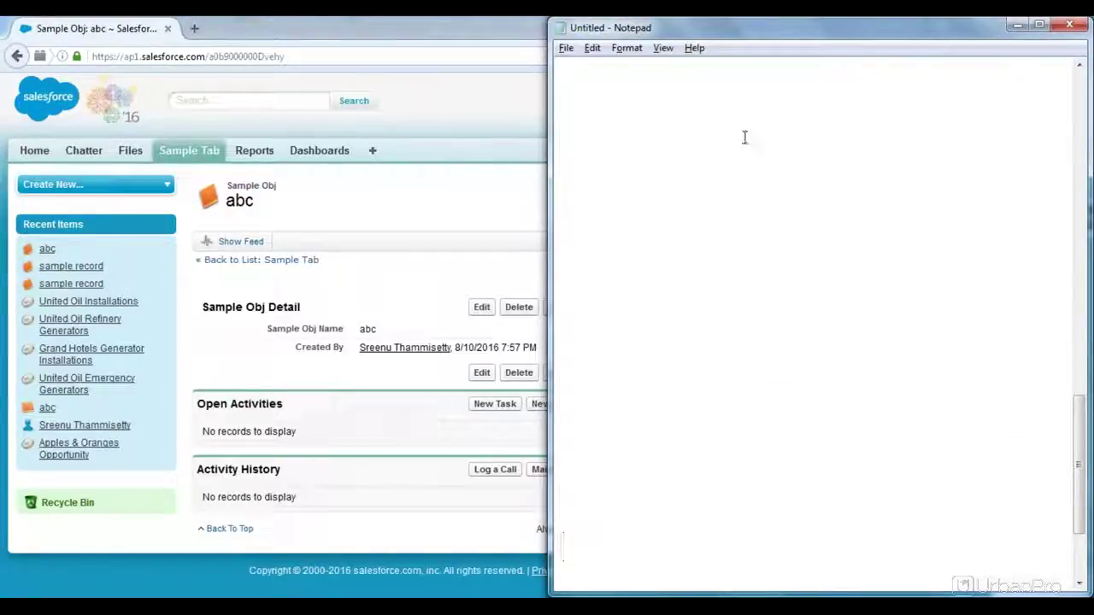
Step: Type 'New' in quotes on the top line of the notes, then return to the abc record page
{"action": "left_click", "coordinate": [609, 74]}
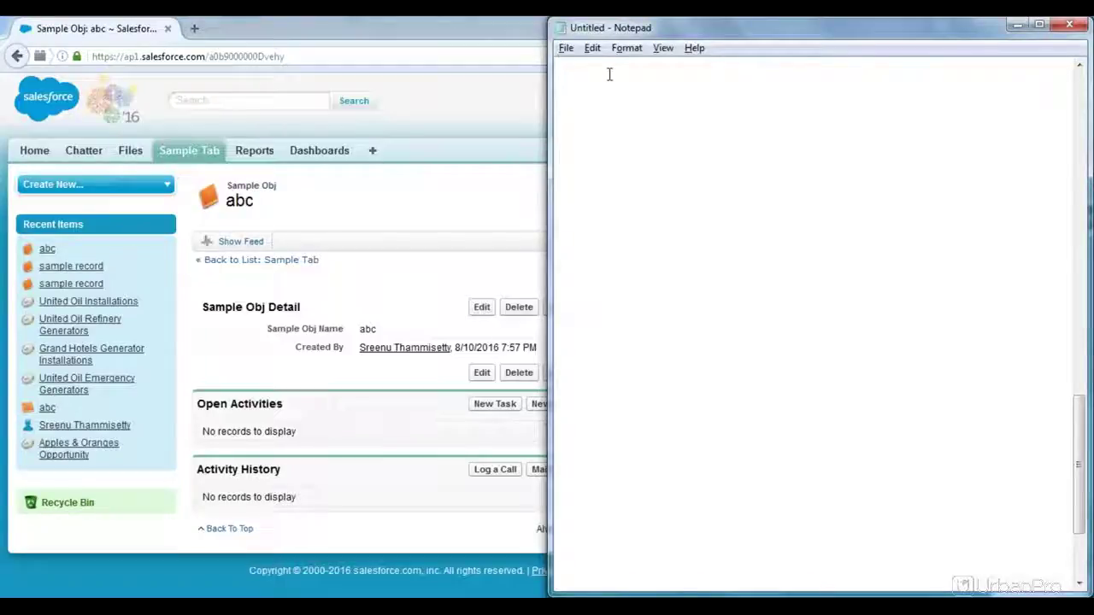
{"action": "type", "text": "New '"}
{"action": "key", "text": "Home"}
{"action": "type", "text": "'"}
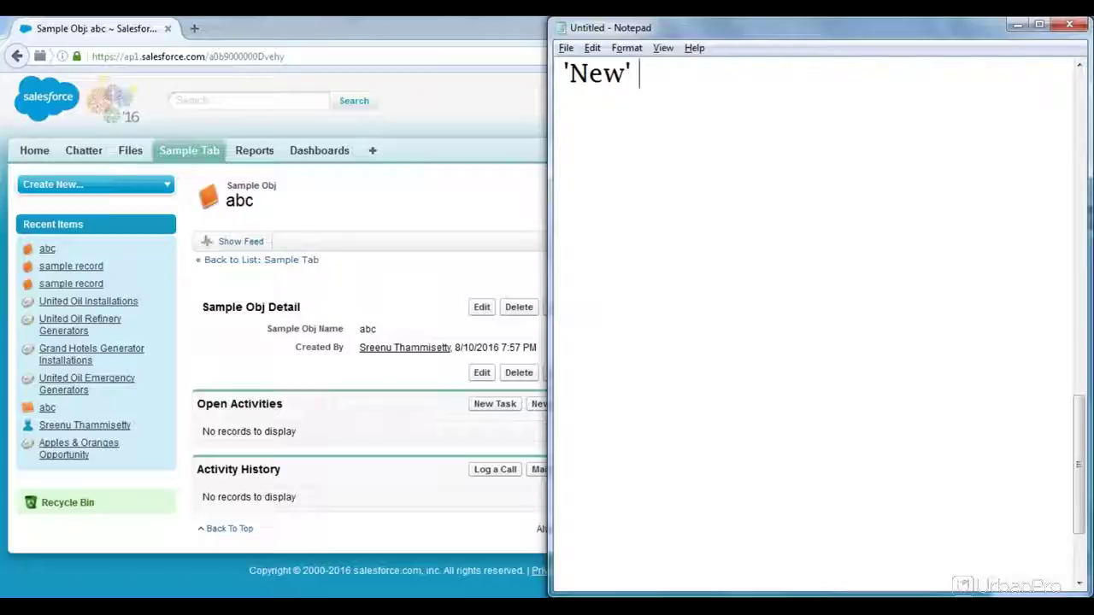
{"action": "left_click", "coordinate": [417, 221]}
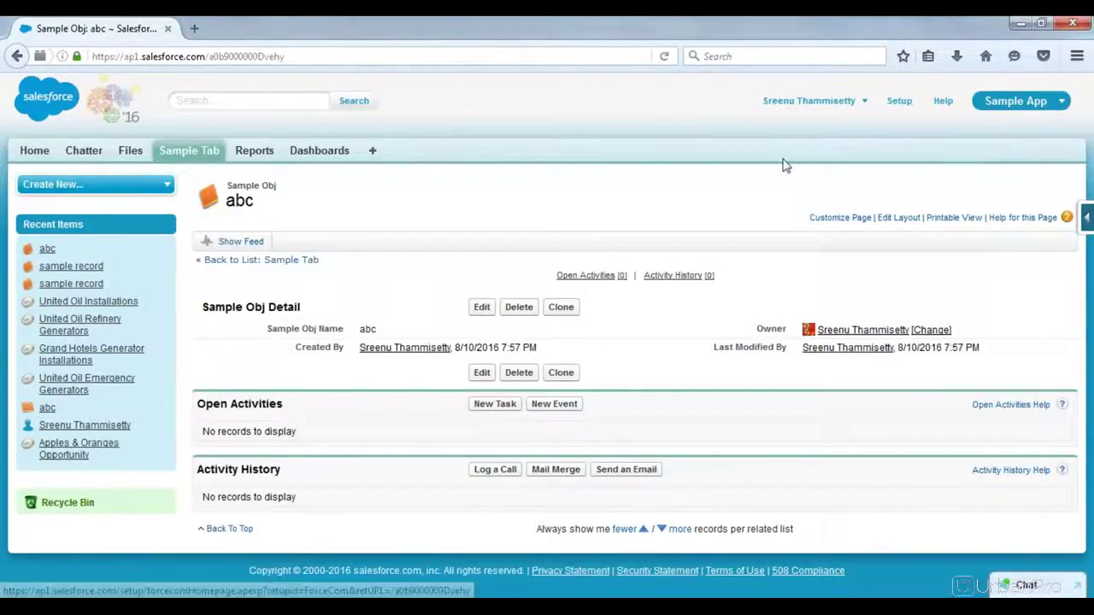
Step: Go to Setup from the user-name menu to reach Force.com Home
{"action": "left_click", "coordinate": [855, 109]}
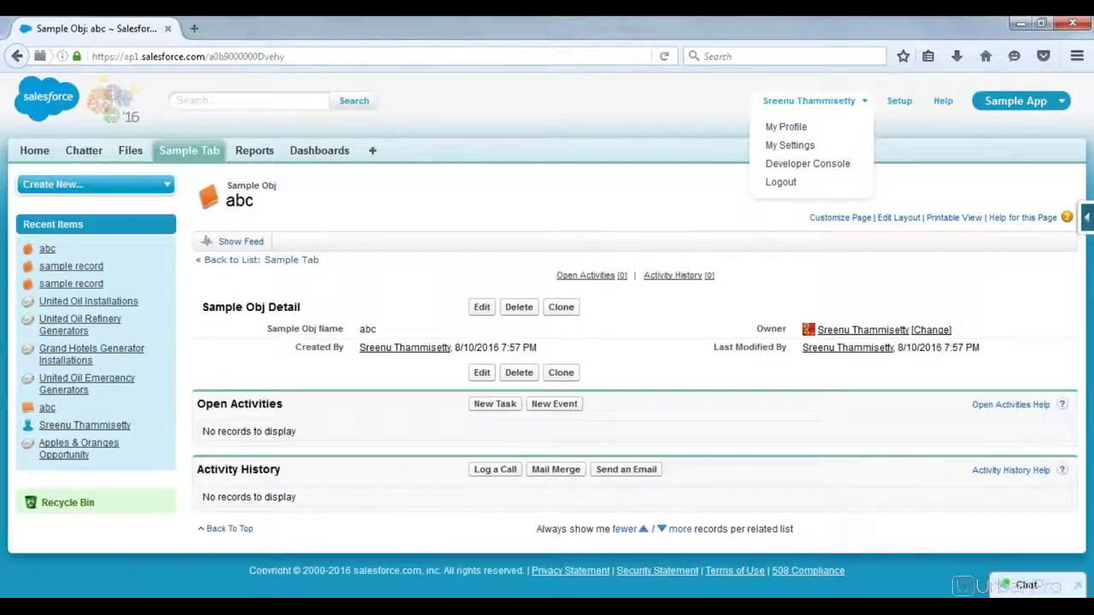
{"action": "left_click", "coordinate": [899, 102]}
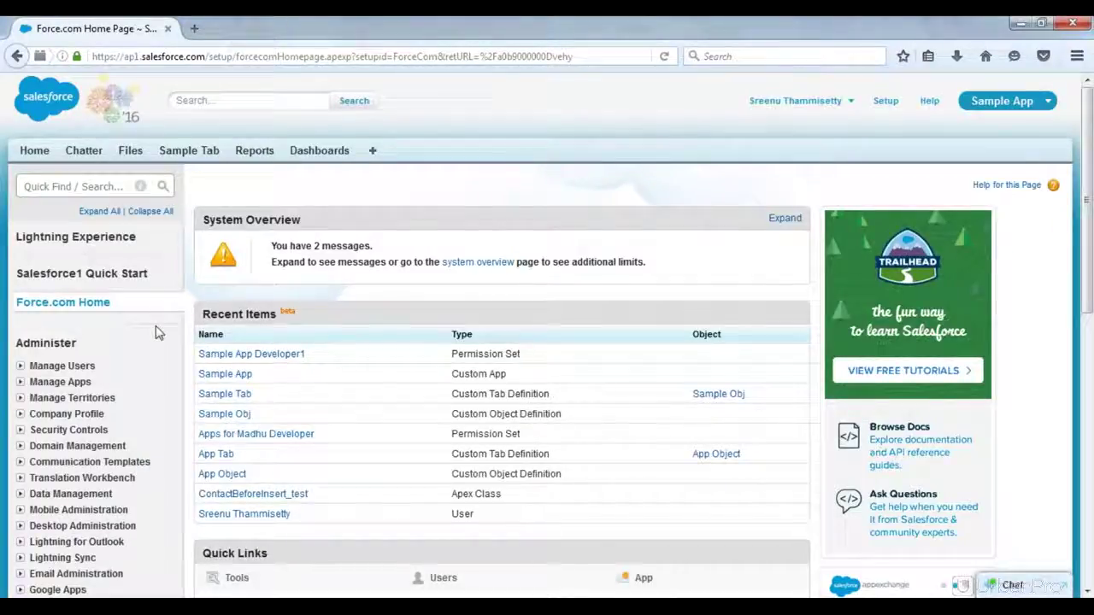
Step: Expand Build > Create in the Setup sidebar and open the Apps page
{"action": "scroll", "coordinate": [156, 333], "scroll_direction": "down", "scroll_amount": 4}
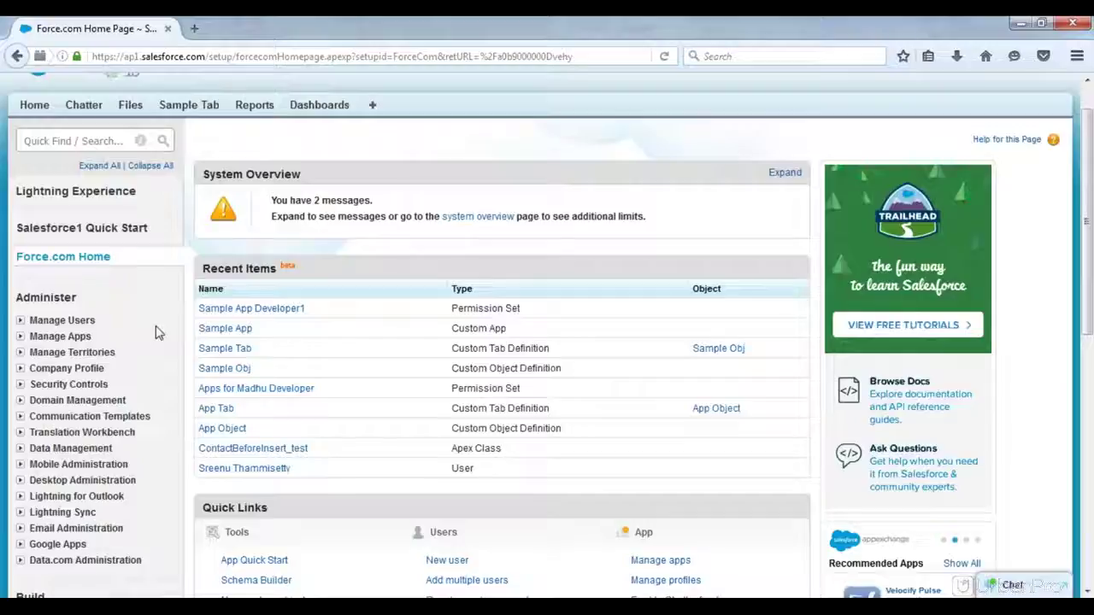
{"action": "scroll", "coordinate": [157, 332], "scroll_direction": "down", "scroll_amount": 8}
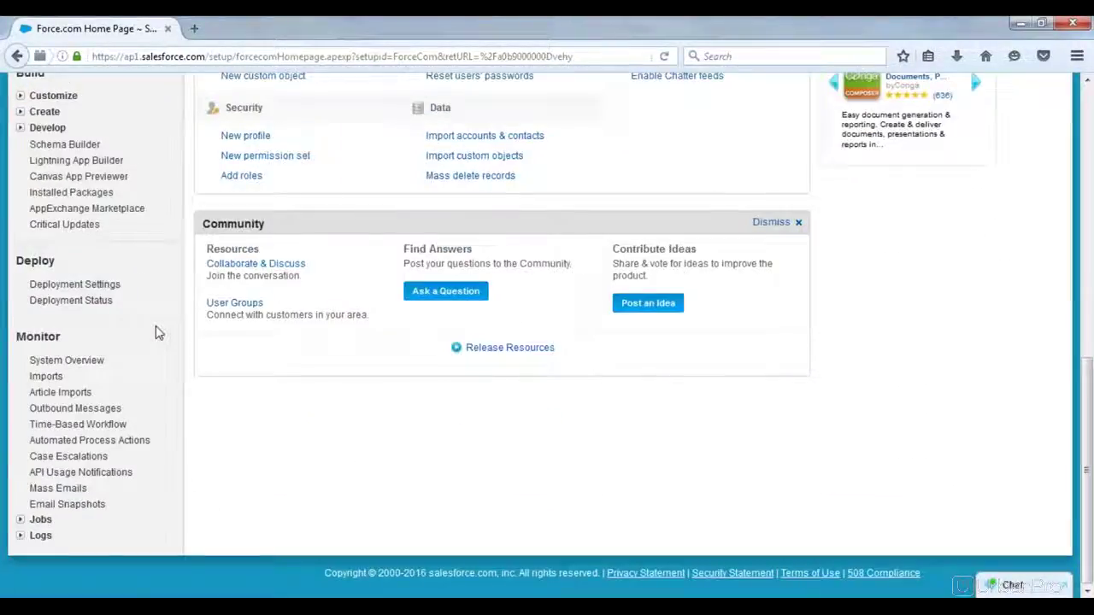
{"action": "scroll", "coordinate": [157, 332], "scroll_direction": "up", "scroll_amount": 3}
{"action": "scroll", "coordinate": [156, 332], "scroll_direction": "up", "scroll_amount": 9}
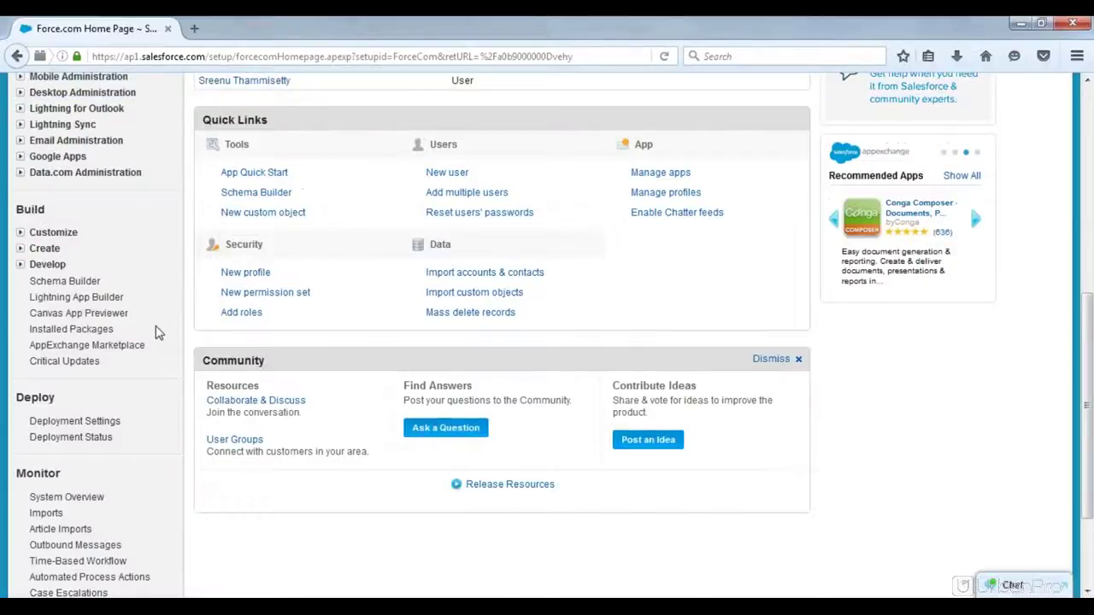
{"action": "scroll", "coordinate": [156, 333], "scroll_direction": "down", "scroll_amount": 5}
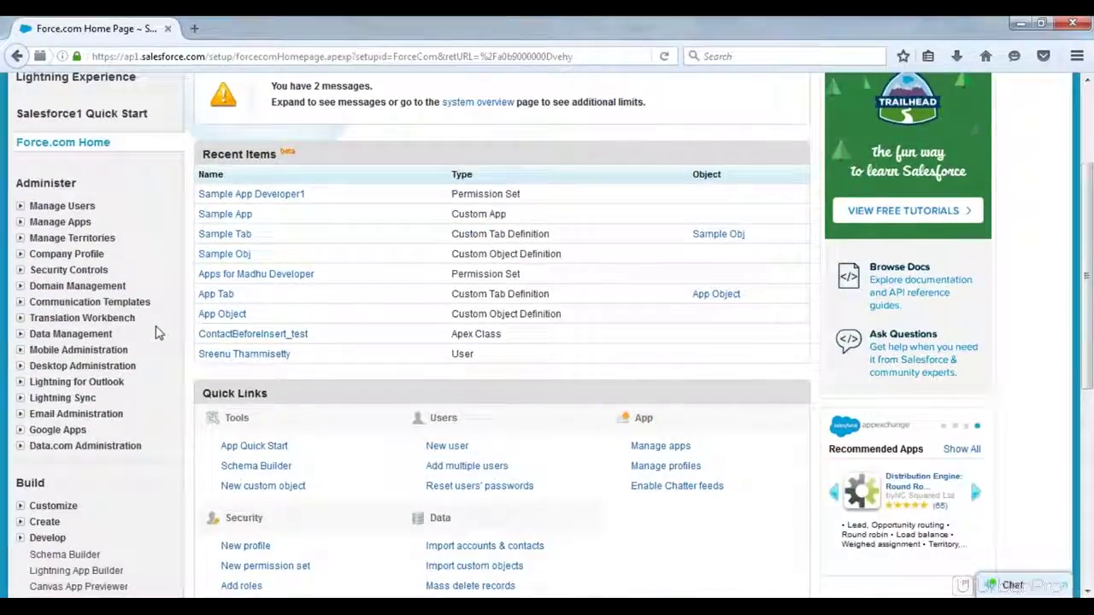
{"action": "scroll", "coordinate": [120, 333], "scroll_direction": "down", "scroll_amount": 1}
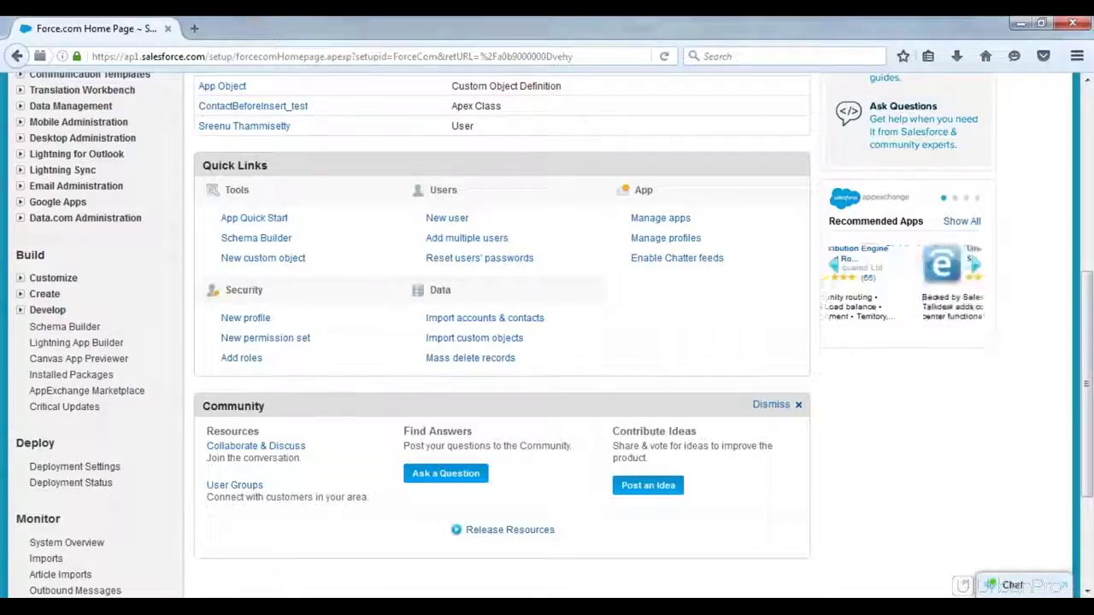
{"action": "left_click", "coordinate": [21, 298]}
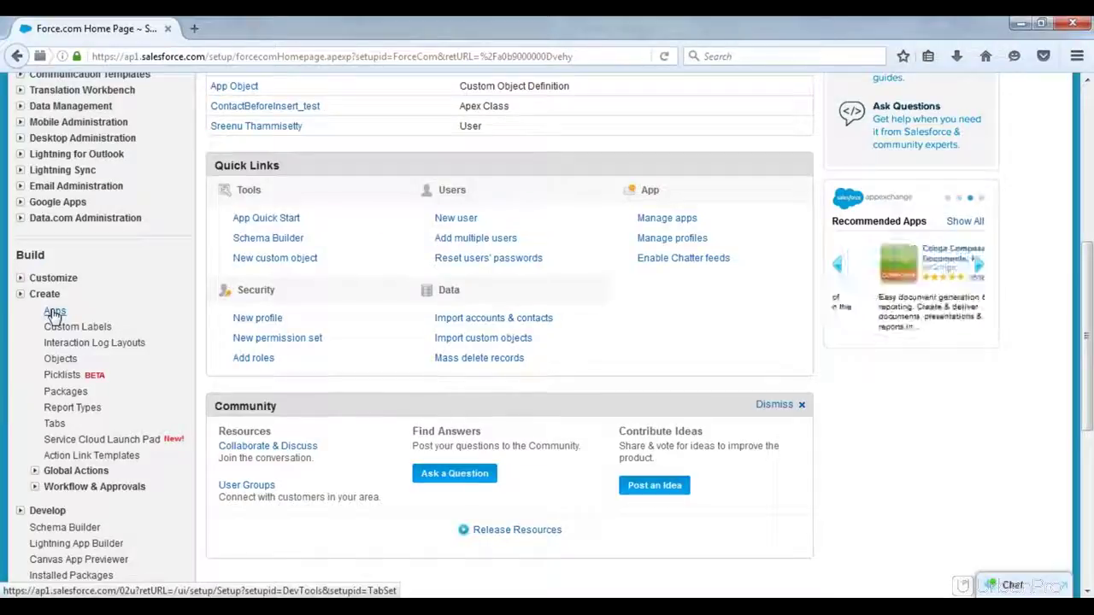
{"action": "left_click", "coordinate": [53, 312]}
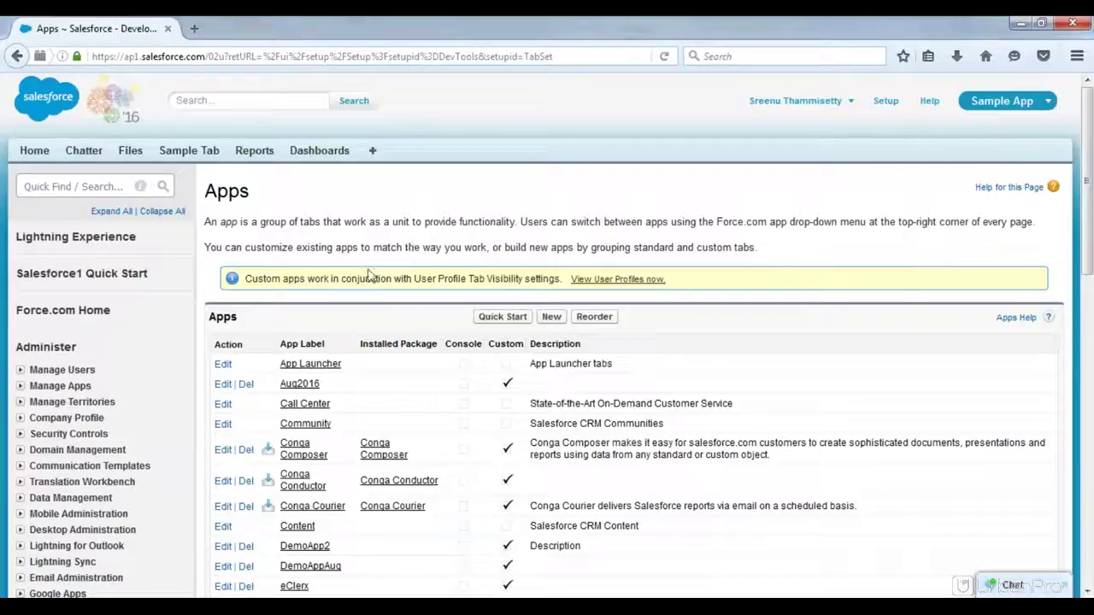
{"action": "scroll", "coordinate": [332, 310], "scroll_direction": "down", "scroll_amount": 5}
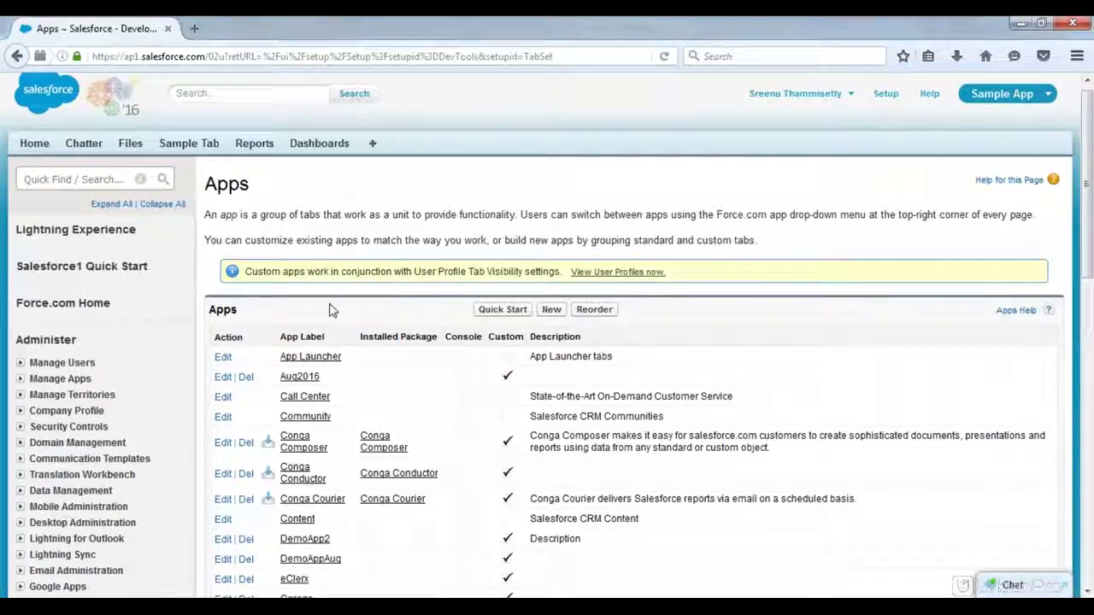
{"action": "scroll", "coordinate": [333, 311], "scroll_direction": "down", "scroll_amount": 10}
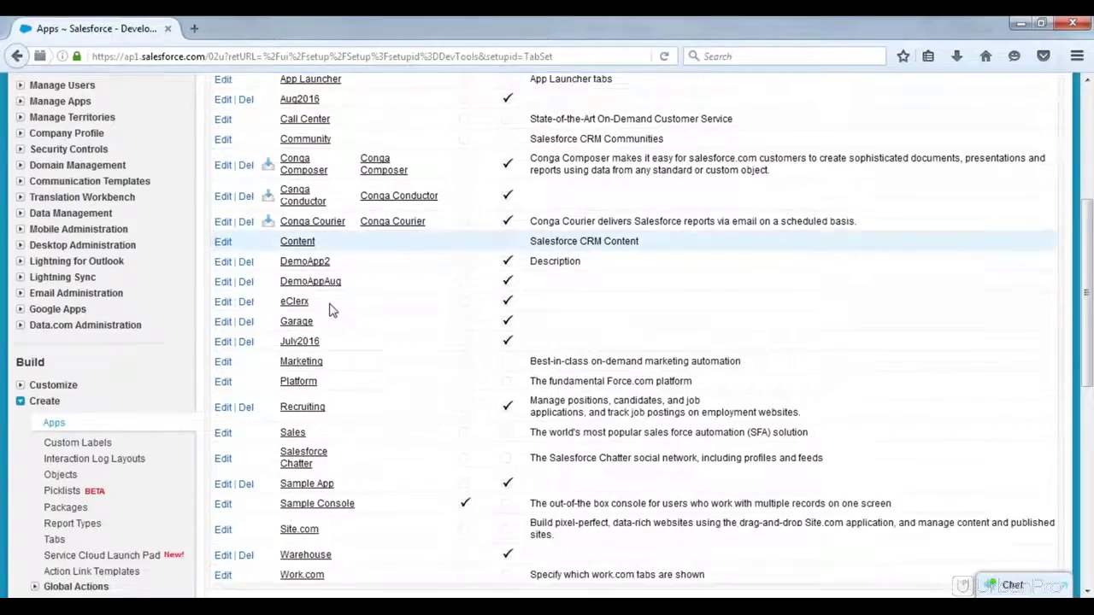
{"action": "scroll", "coordinate": [333, 310], "scroll_direction": "up", "scroll_amount": 15}
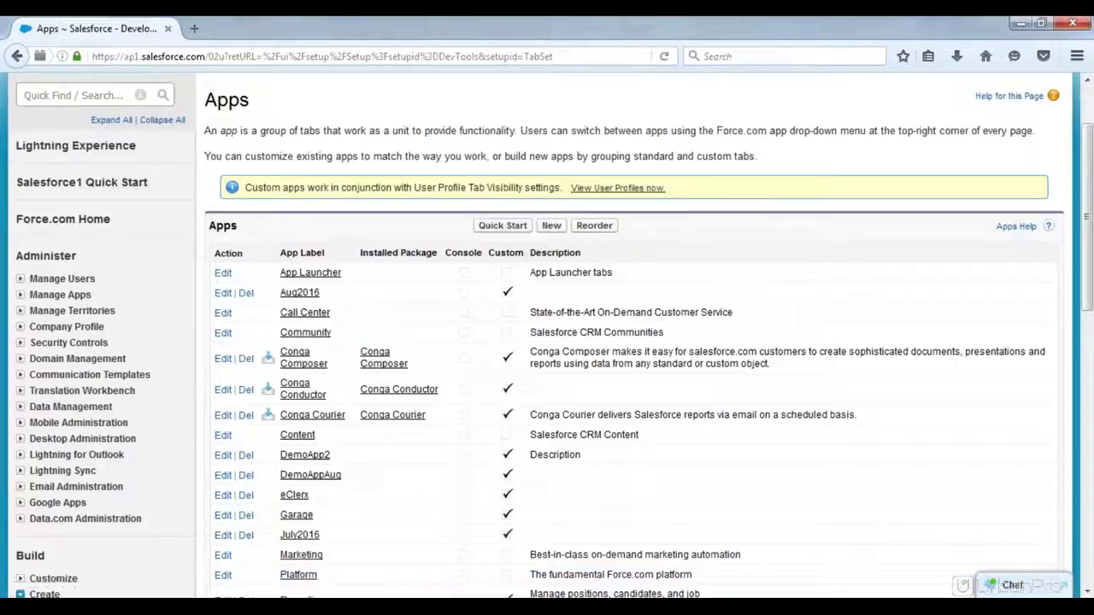
{"action": "key", "text": "alt+Tab"}
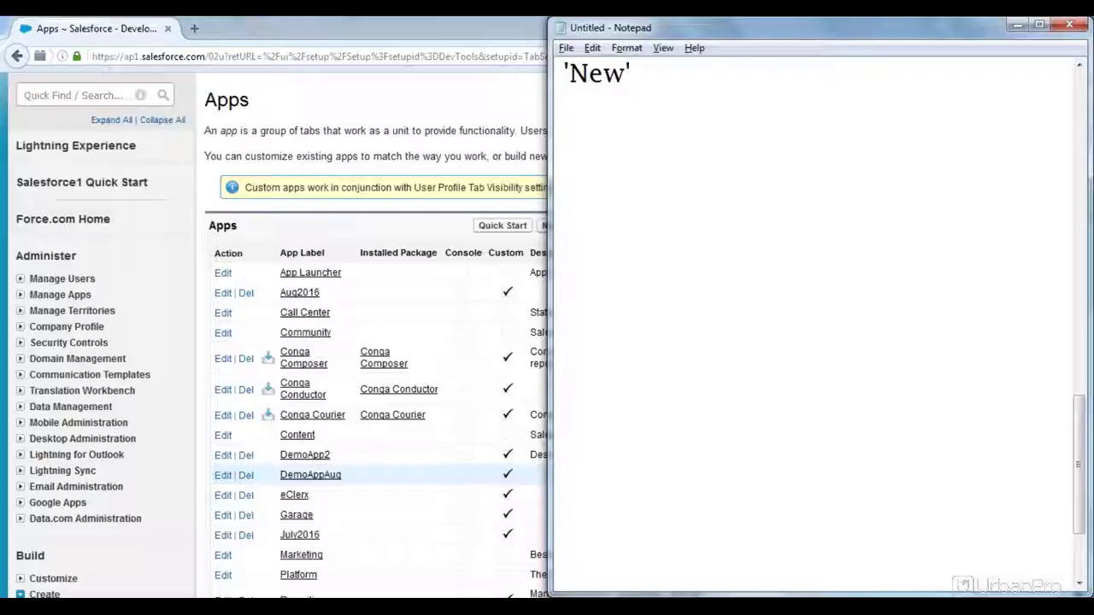
{"action": "left_click", "coordinate": [348, 182]}
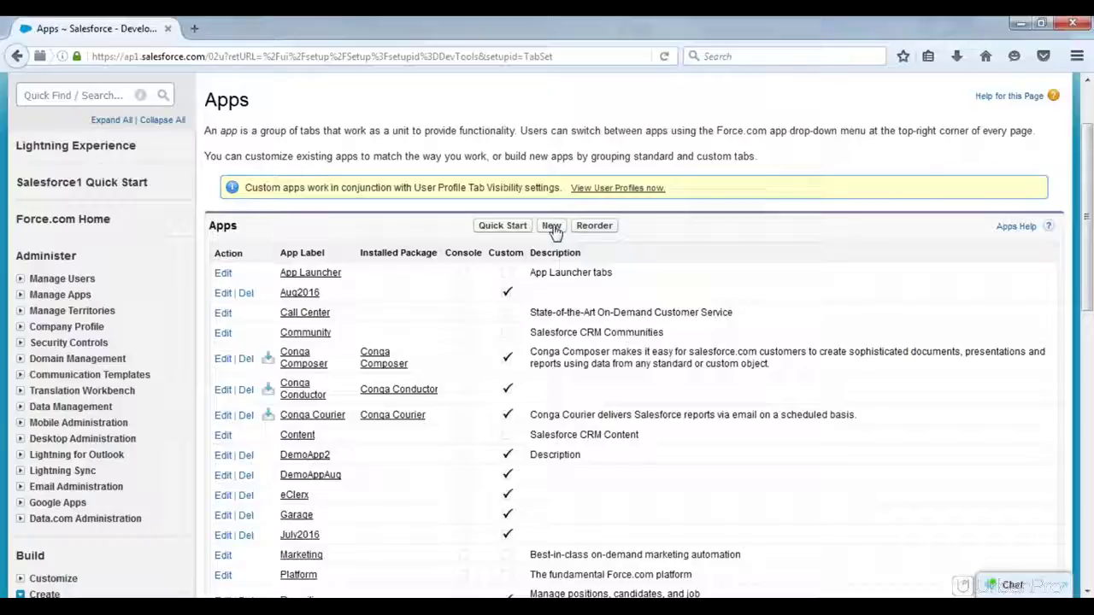
{"action": "left_click", "coordinate": [552, 228]}
{"action": "scroll", "coordinate": [599, 185], "scroll_direction": "down", "scroll_amount": 6}
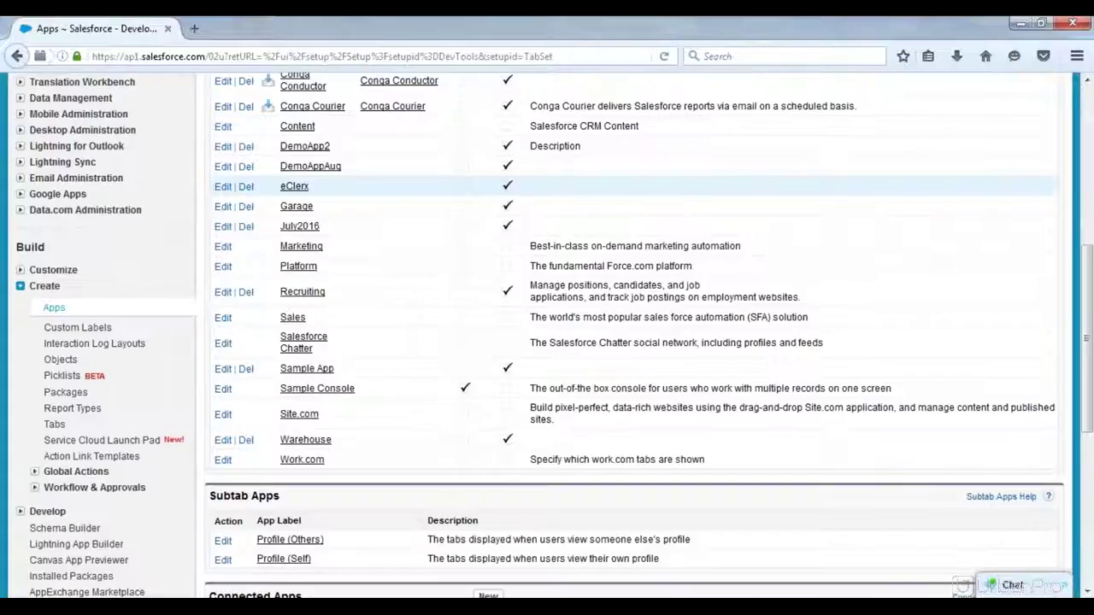
{"action": "scroll", "coordinate": [466, 205], "scroll_direction": "down", "scroll_amount": 1}
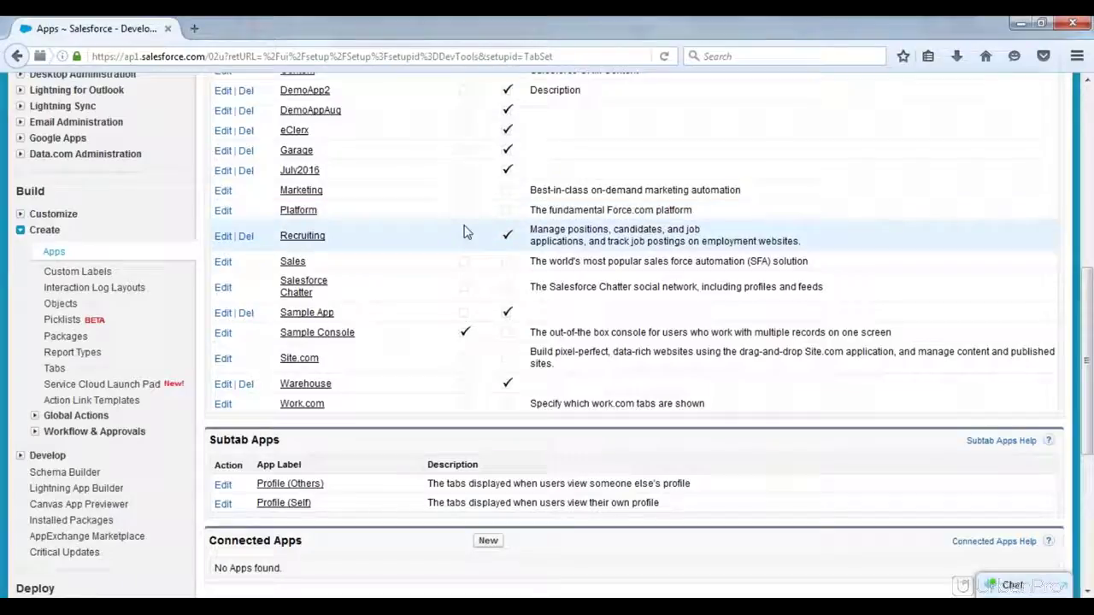
Step: Delete the July2016 custom app, then start a new custom app in the wizard
{"action": "left_click", "coordinate": [247, 172]}
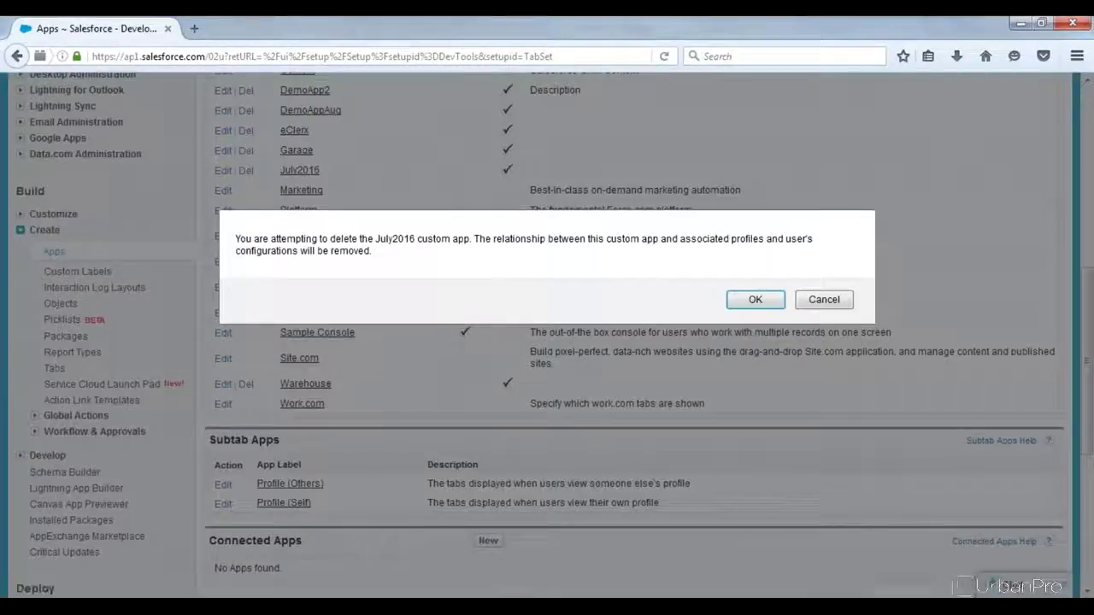
{"action": "left_click", "coordinate": [756, 301]}
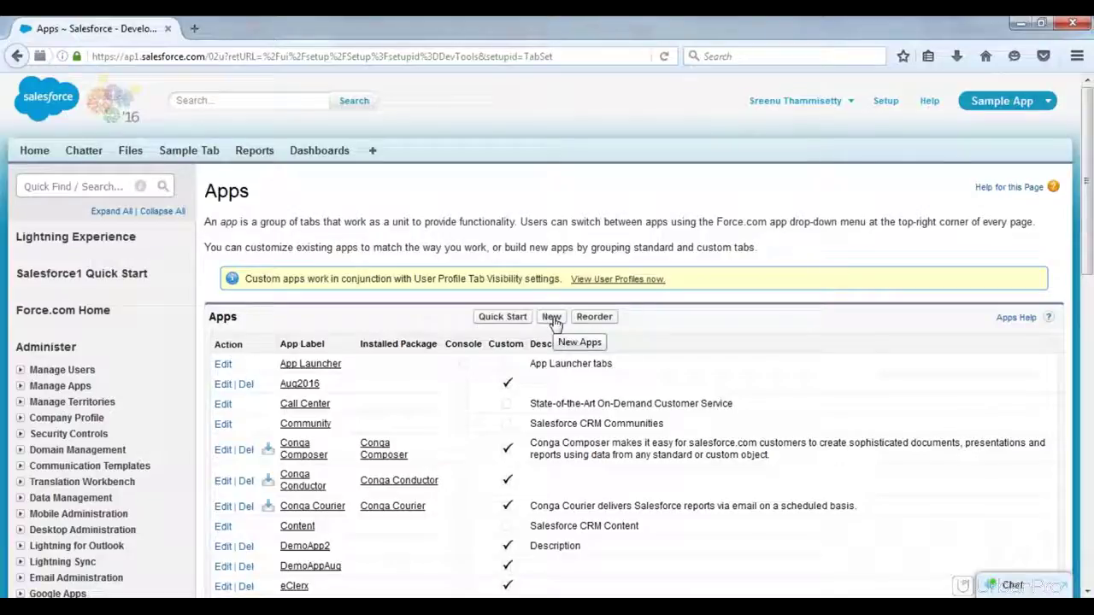
{"action": "left_click", "coordinate": [553, 322]}
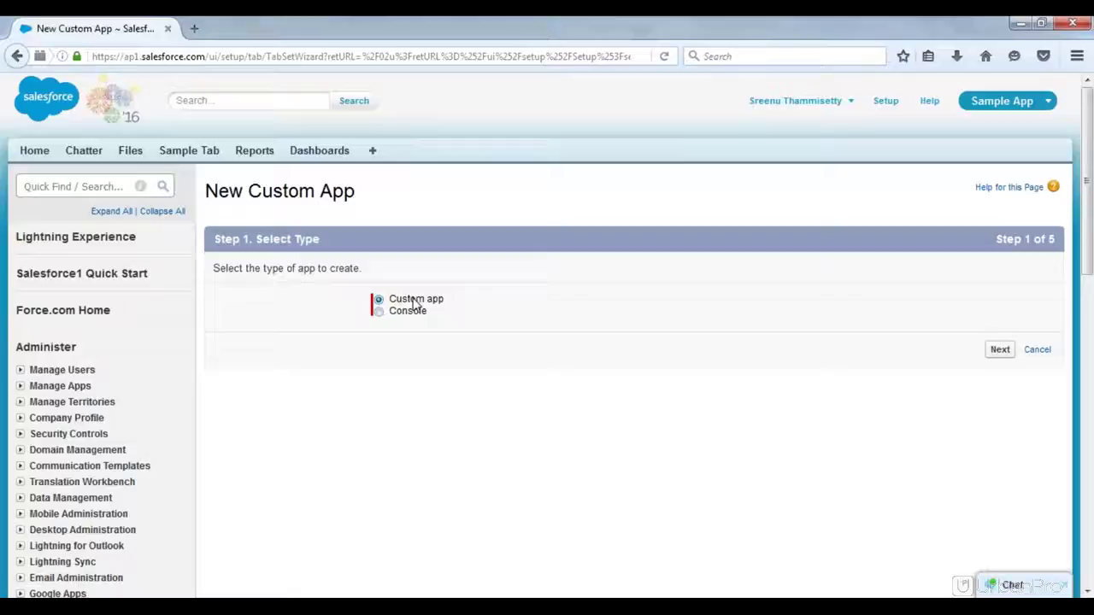
Step: Open the Sample Tab home page in a new browser tab, leaving the wizard at Step 1
{"action": "left_click", "coordinate": [1035, 100]}
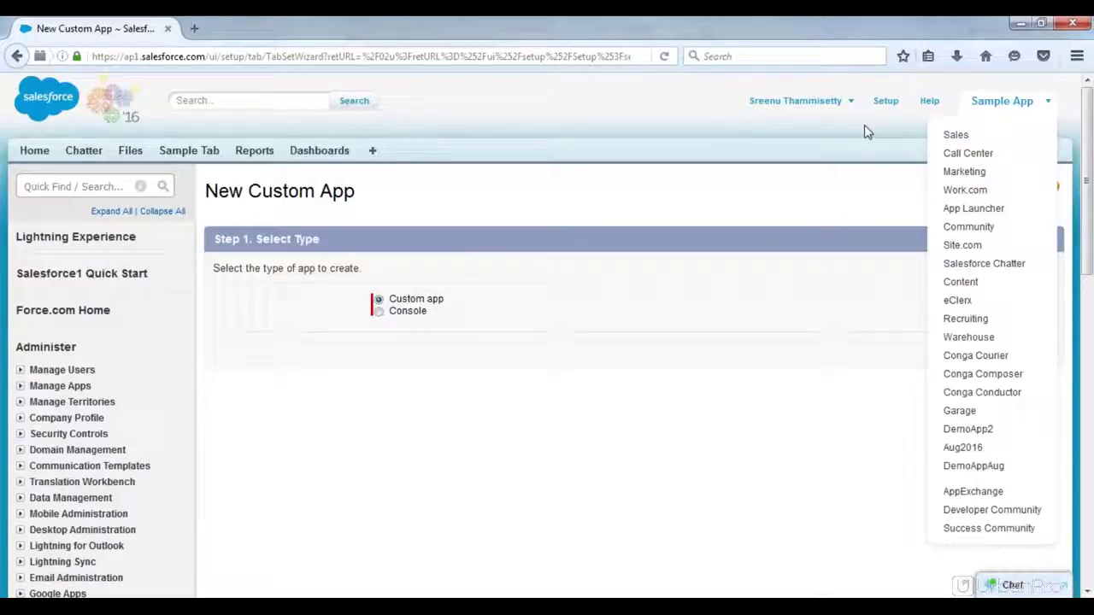
{"action": "left_click", "coordinate": [765, 149]}
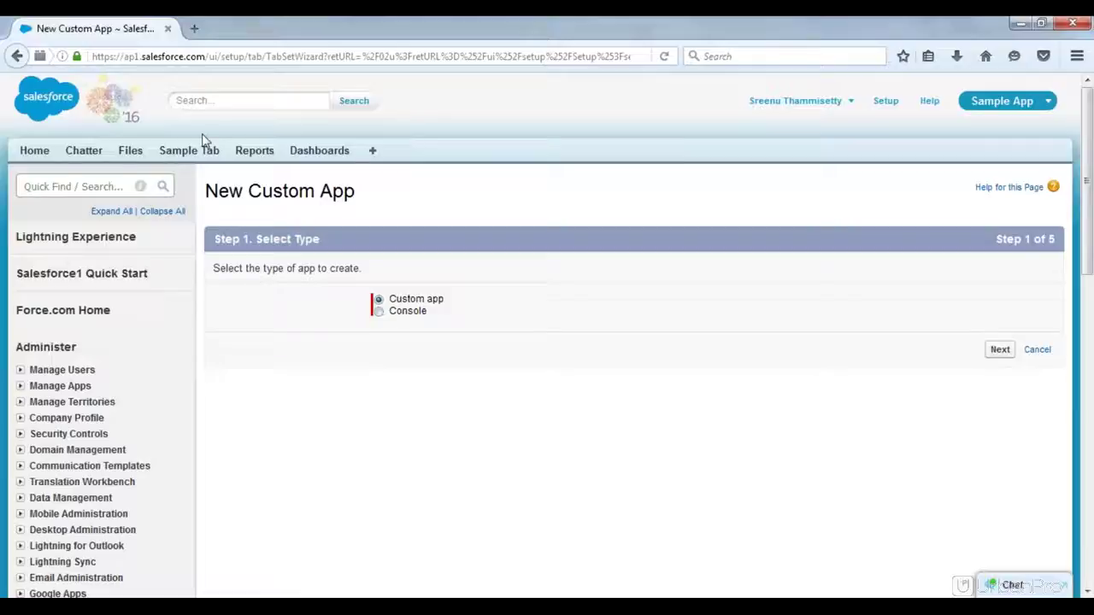
{"action": "middle_click", "coordinate": [193, 159]}
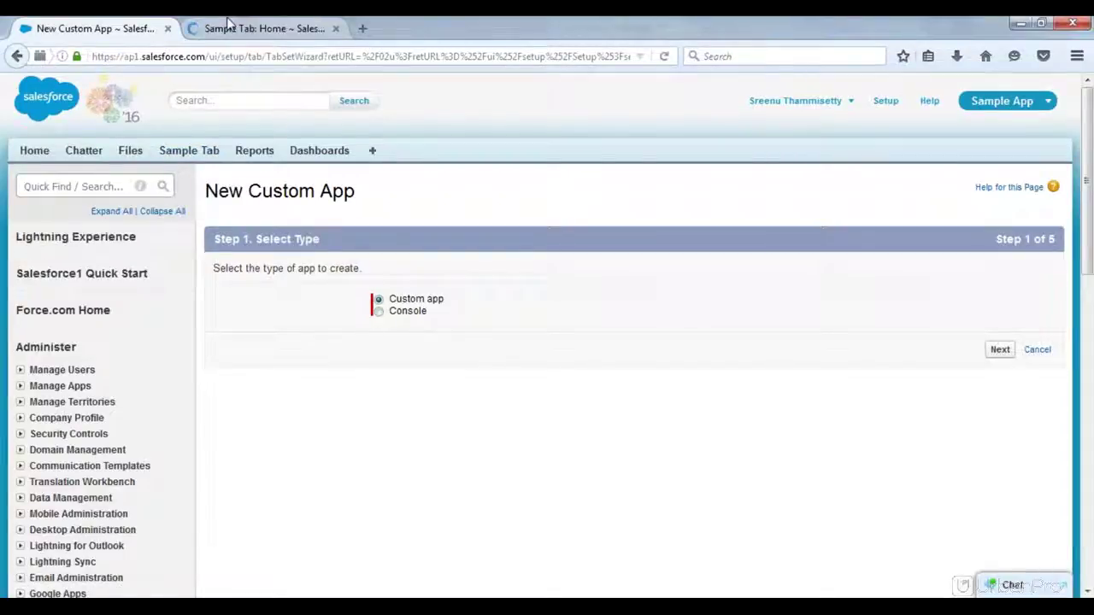
Step: Review the abc record on Sample Tab, then open three sample records in new browser tabs
{"action": "left_click", "coordinate": [228, 25]}
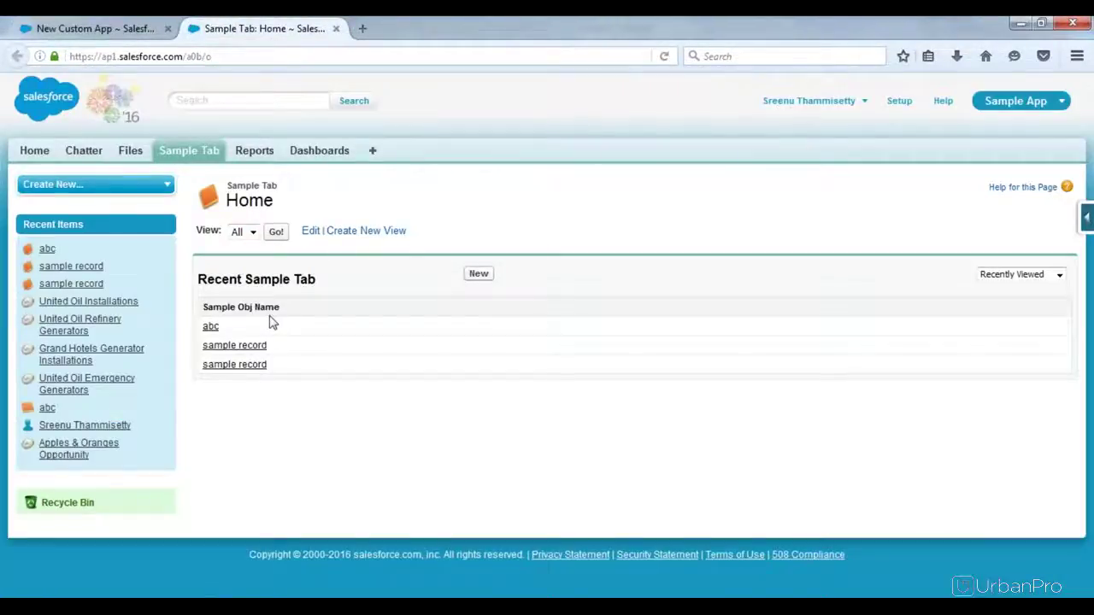
{"action": "left_click", "coordinate": [210, 328]}
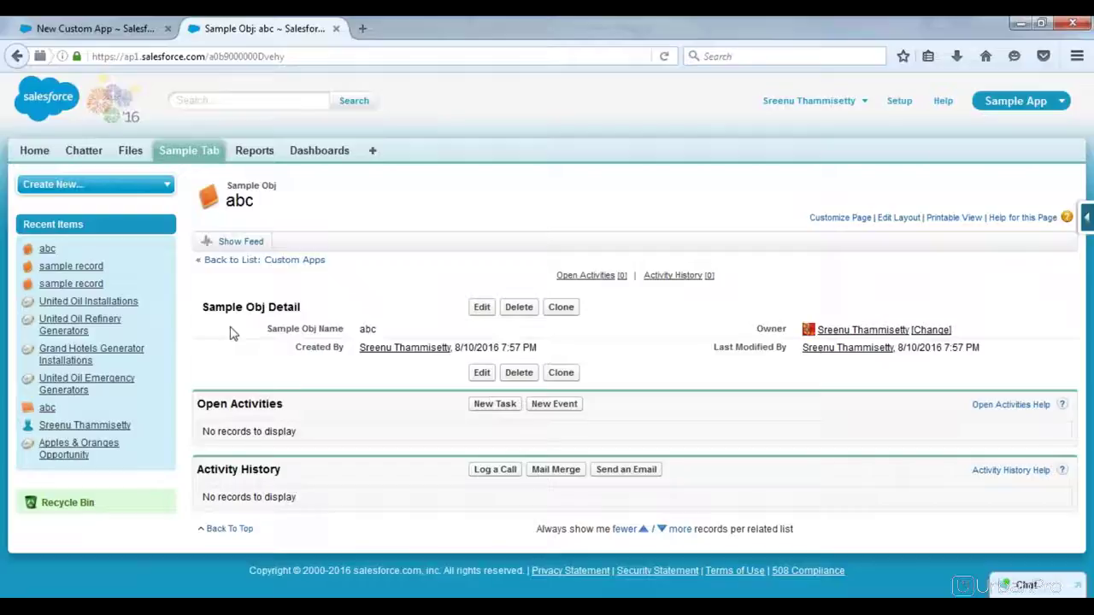
{"action": "left_click", "coordinate": [191, 153]}
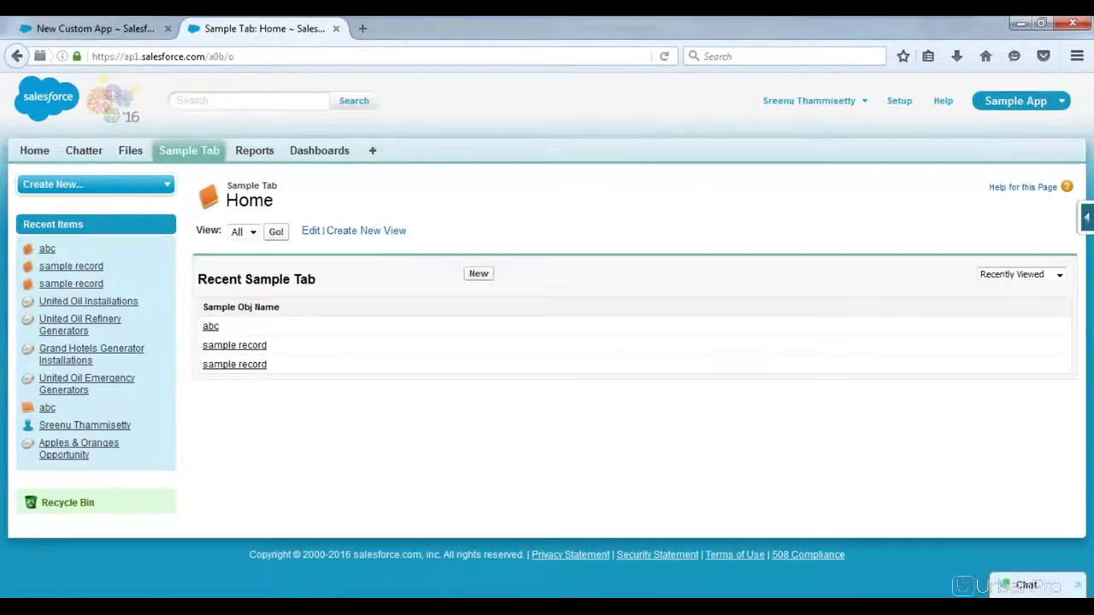
{"action": "middle_click", "coordinate": [233, 346]}
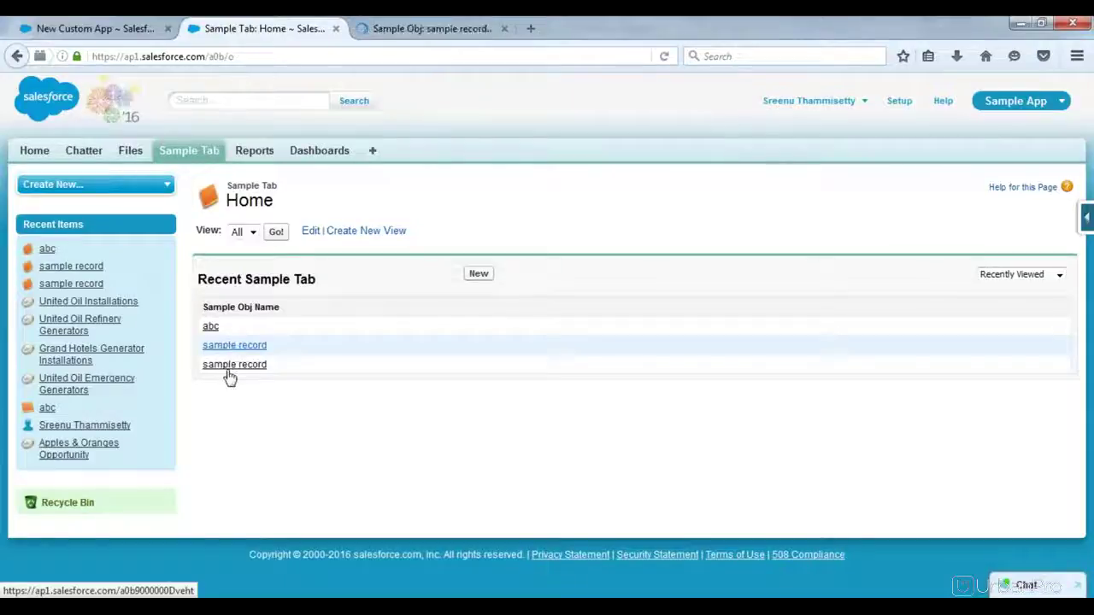
{"action": "middle_click", "coordinate": [229, 366]}
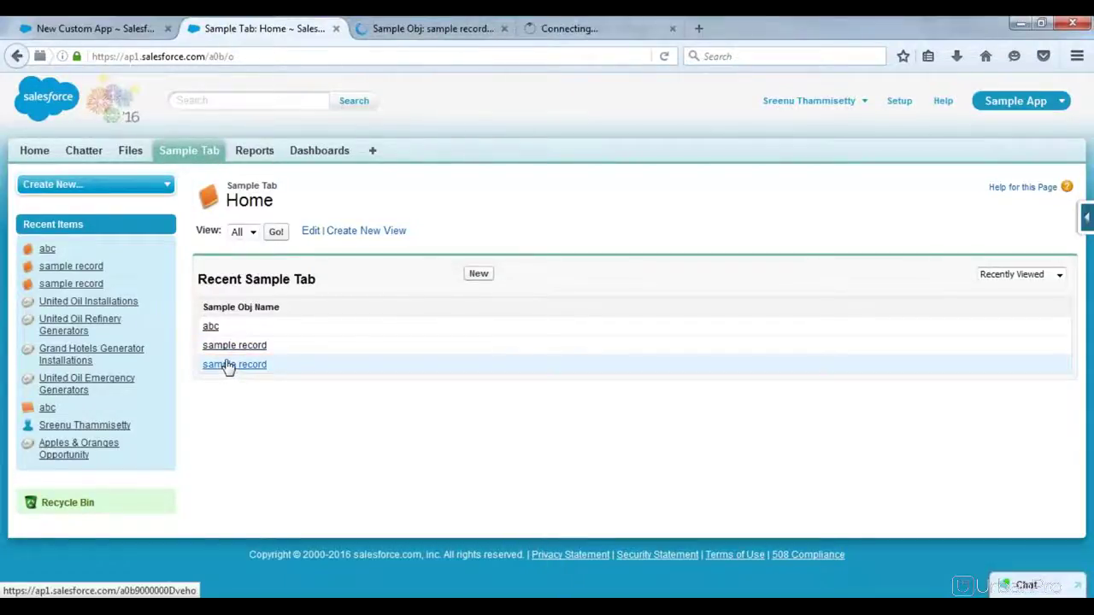
{"action": "middle_click", "coordinate": [211, 329]}
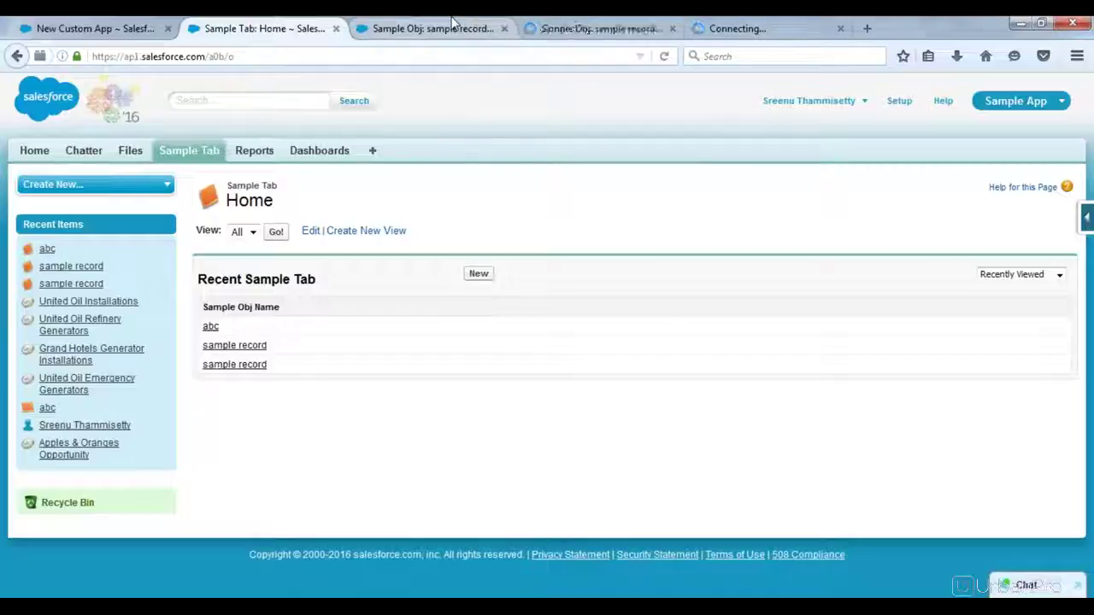
Step: View the opened sample records, close all the extra tabs, and select Console as the app type
{"action": "left_click", "coordinate": [453, 26]}
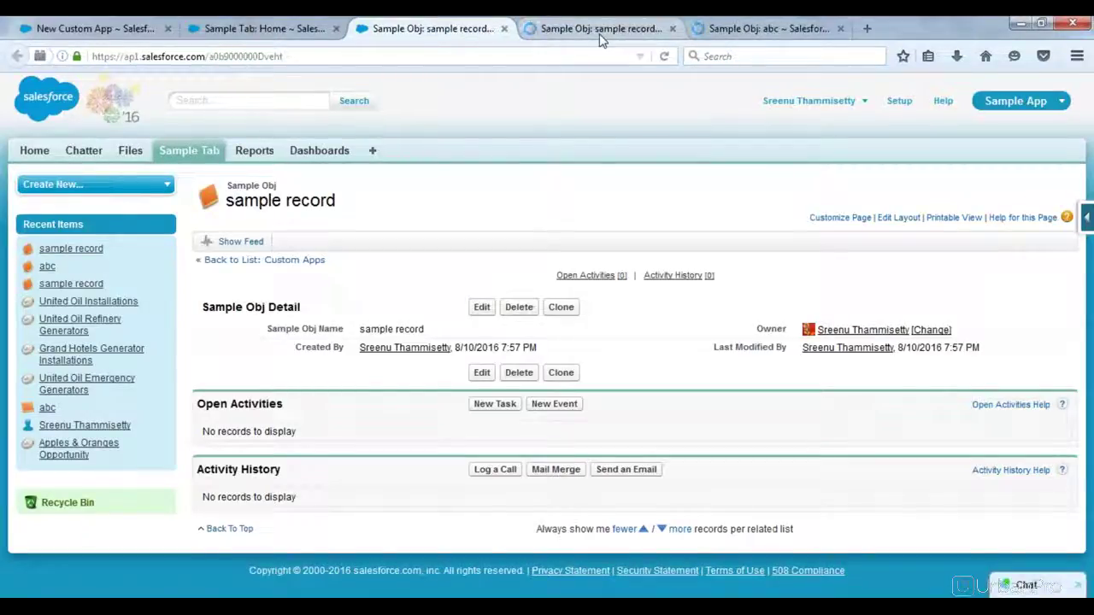
{"action": "left_click", "coordinate": [277, 30]}
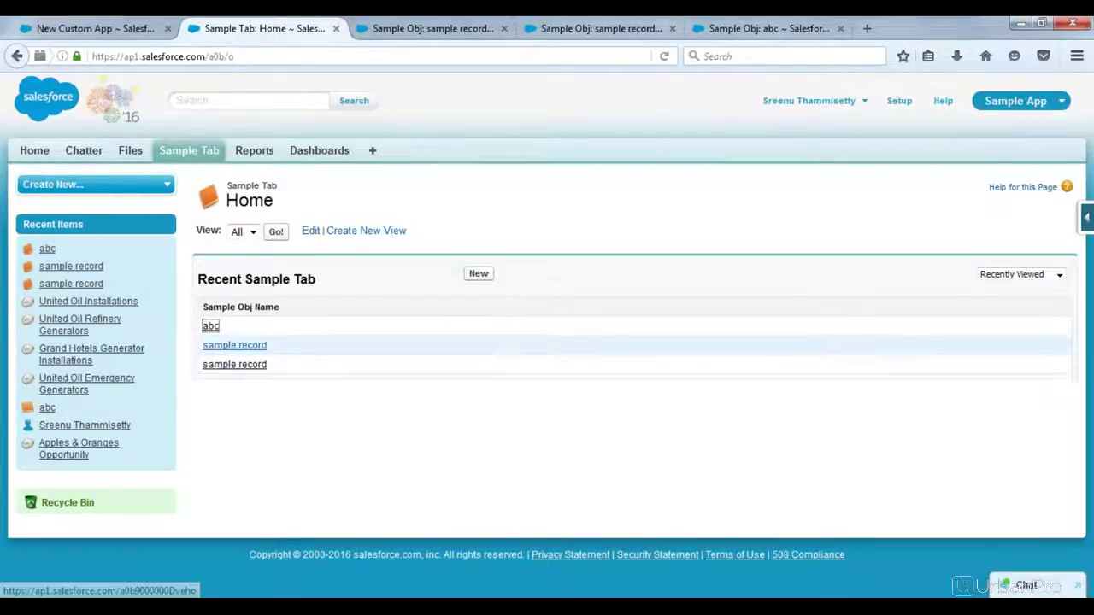
{"action": "left_click", "coordinate": [480, 29]}
{"action": "middle_click", "coordinate": [480, 29]}
{"action": "middle_click", "coordinate": [480, 28]}
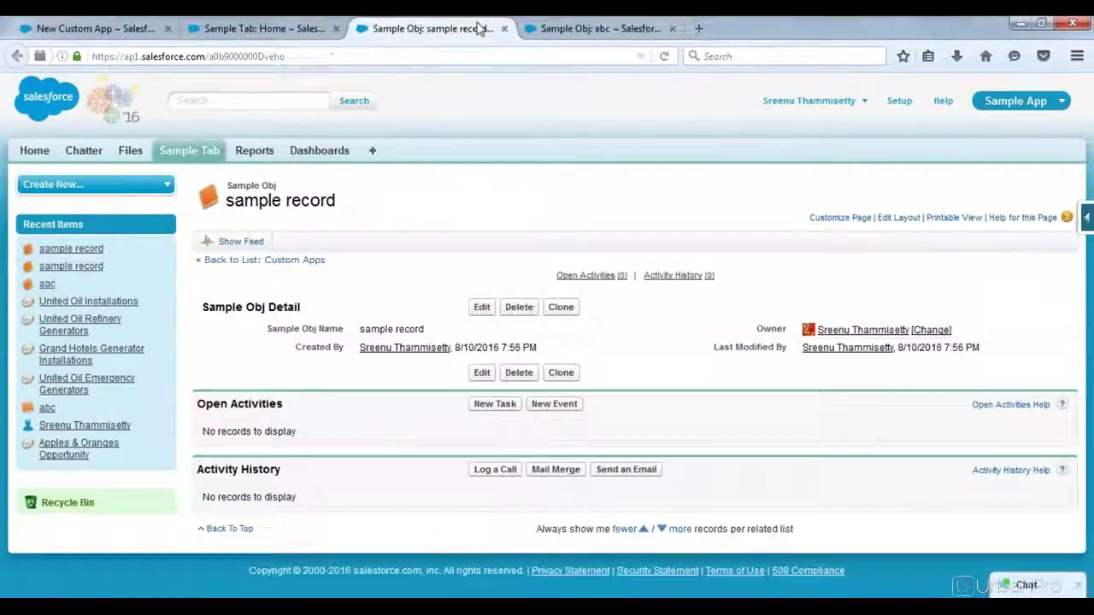
{"action": "middle_click", "coordinate": [480, 28]}
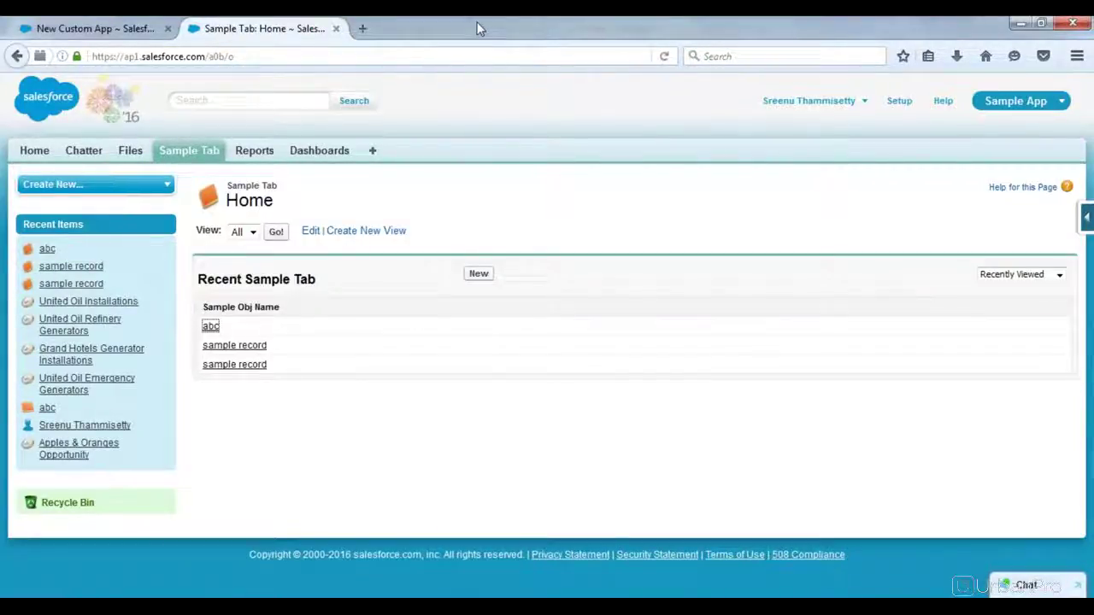
{"action": "key", "text": "ctrl+w"}
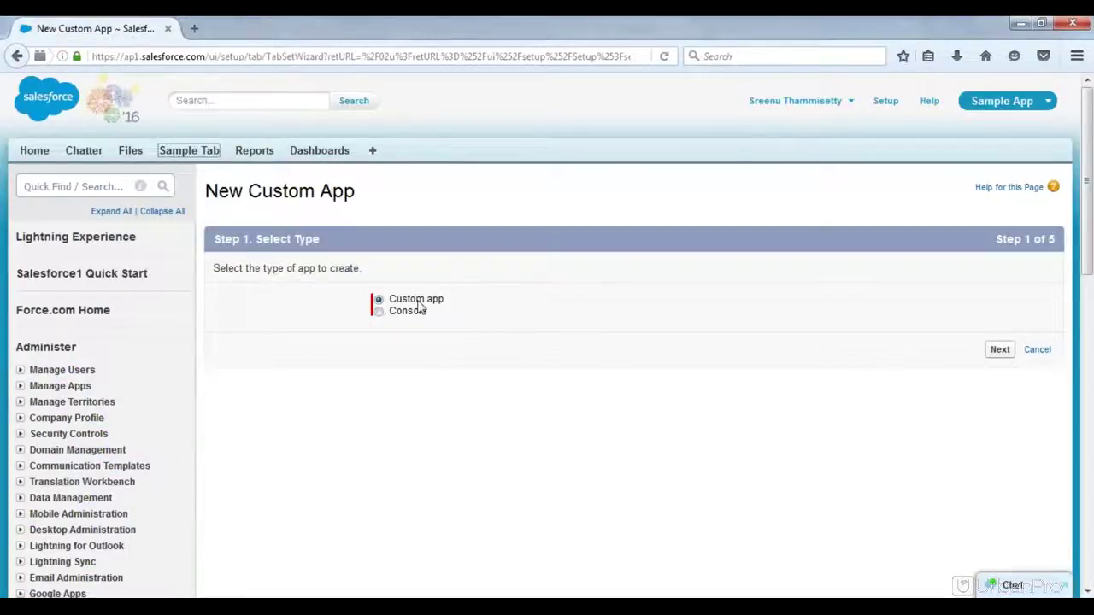
{"action": "left_click", "coordinate": [381, 312]}
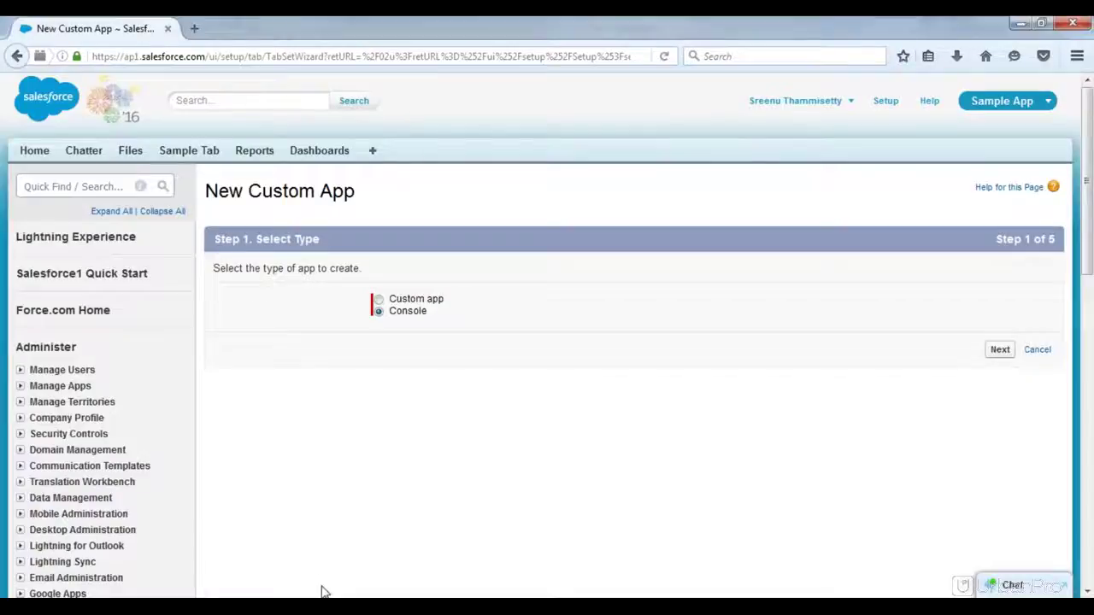
{"action": "key", "text": "alt+Tab"}
Step: Add the heading 'Two types of Apps we have:' to the Notepad notes
{"action": "key", "text": "Return"}
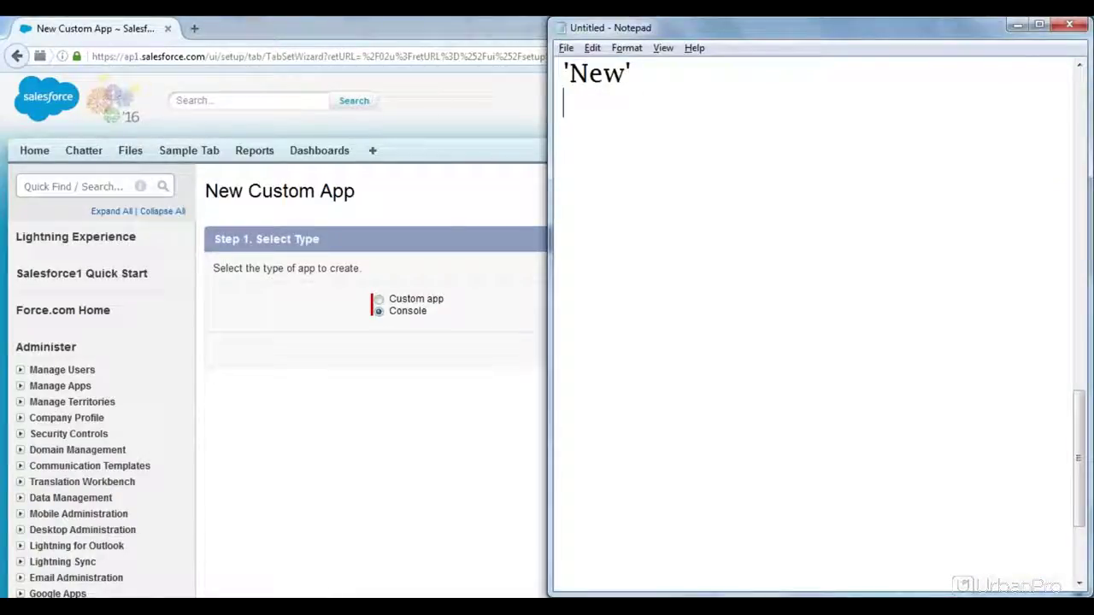
{"action": "type", "text": "Cus"}
{"action": "key", "text": "BackSpace"}
{"action": "key", "text": "BackSpace"}
{"action": "key", "text": "BackSpace"}
{"action": "type", "text": "Two"}
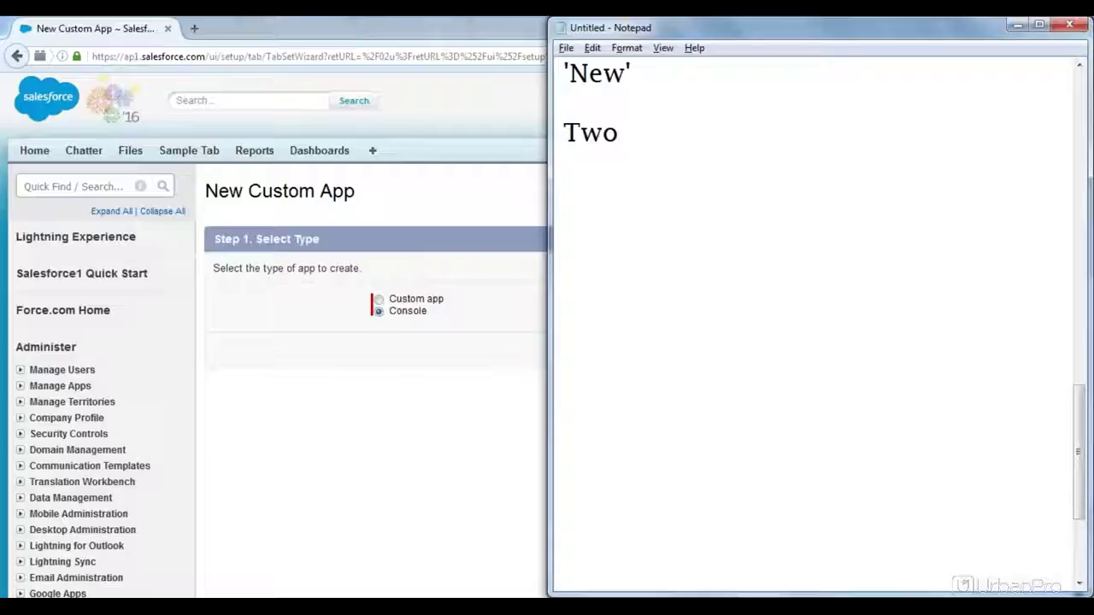
{"action": "type", "text": " tyes"}
{"action": "key", "text": "BackSpace"}
{"action": "key", "text": "BackSpace"}
{"action": "key", "text": "BackSpace"}
{"action": "key", "text": "BackSpace"}
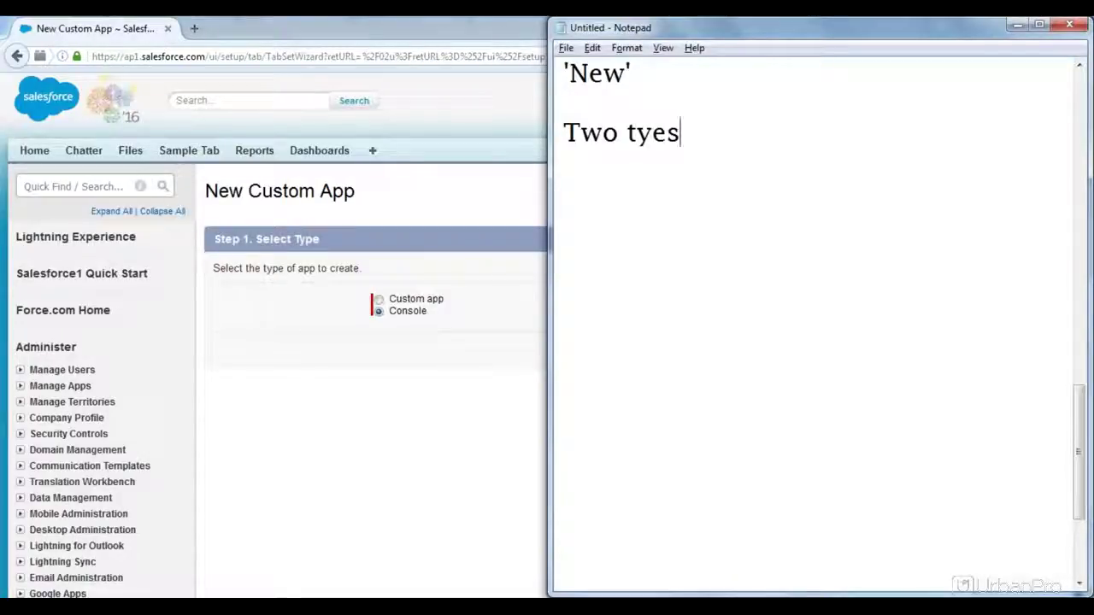
{"action": "type", "text": "ypes of "}
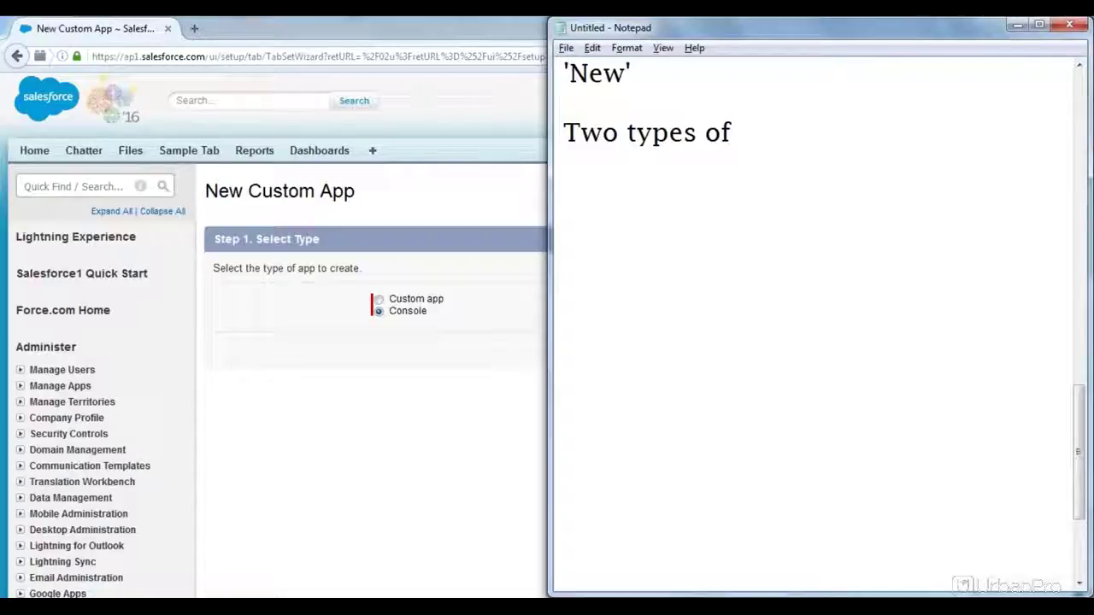
{"action": "type", "text": "Apps we "}
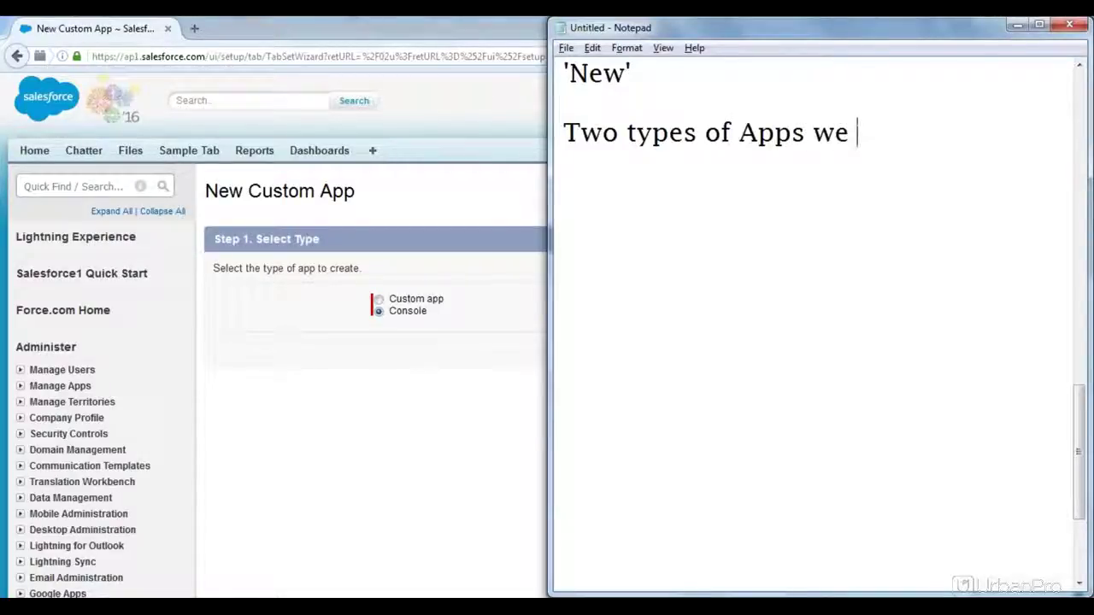
{"action": "type", "text": "have:"}
{"action": "key", "text": "Return"}
Step: List Custom and Console, noting Custom is just like other CRM apps in SFDC
{"action": "type", "text": "Custom"}
{"action": "key", "text": "Return"}
{"action": "type", "text": "Console"}
{"action": "left_click", "coordinate": [664, 163]}
{"action": "type", "text": ":"}
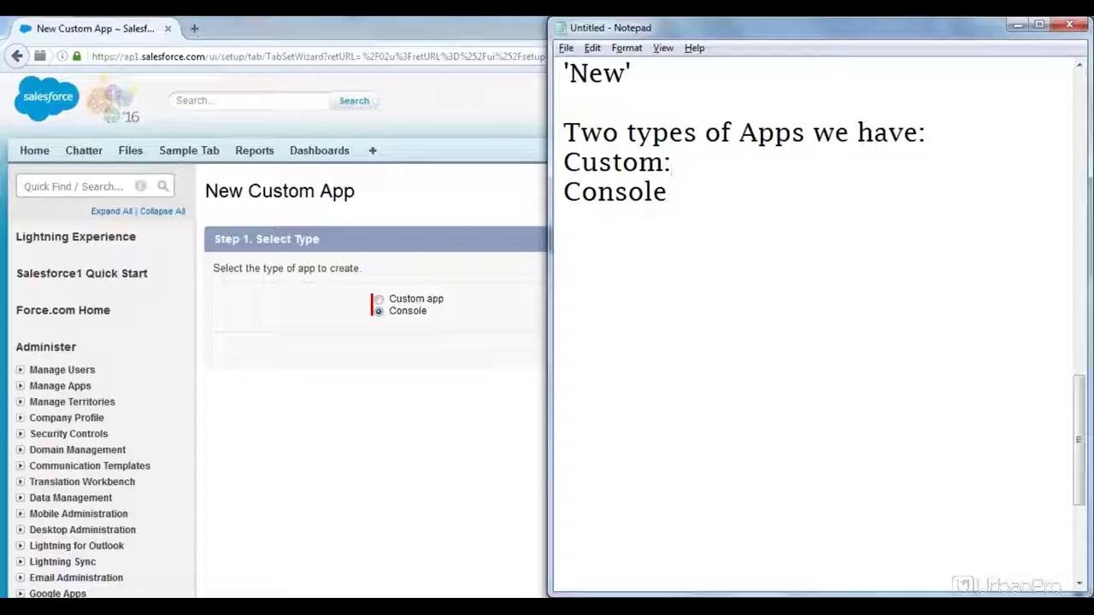
{"action": "type", "text": " It will"}
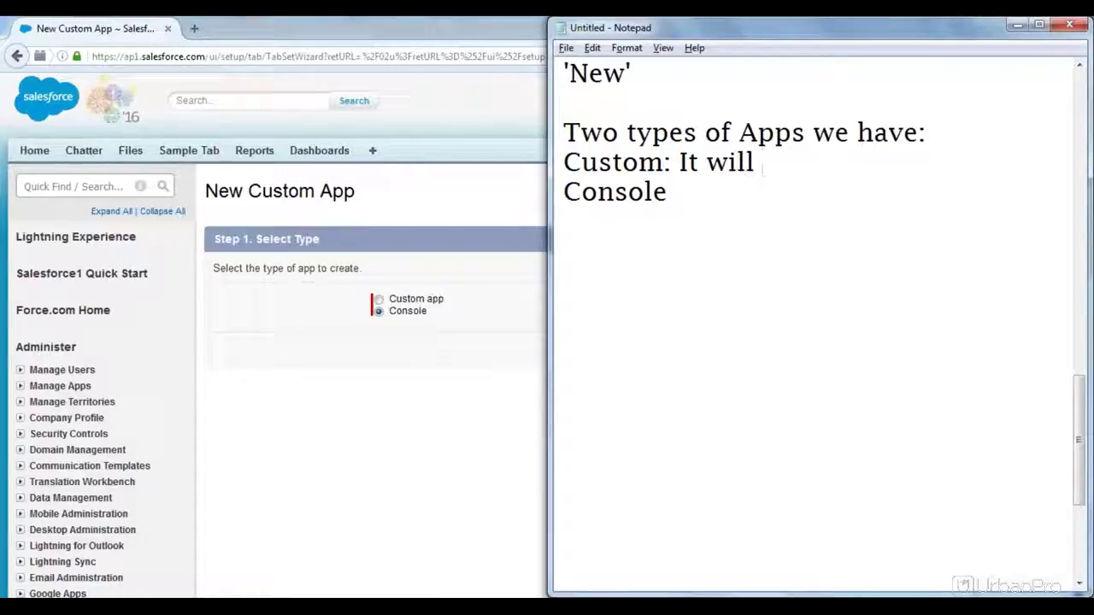
{"action": "key", "text": "BackSpace"}
{"action": "key", "text": "BackSpace"}
{"action": "key", "text": "BackSpace"}
{"action": "key", "text": "BackSpace"}
{"action": "key", "text": "BackSpace"}
{"action": "type", "text": "is just"}
{"action": "key", "text": "BackSpace"}
{"action": "key", "text": "BackSpace"}
{"action": "key", "text": "BackSpace"}
{"action": "type", "text": "ust"}
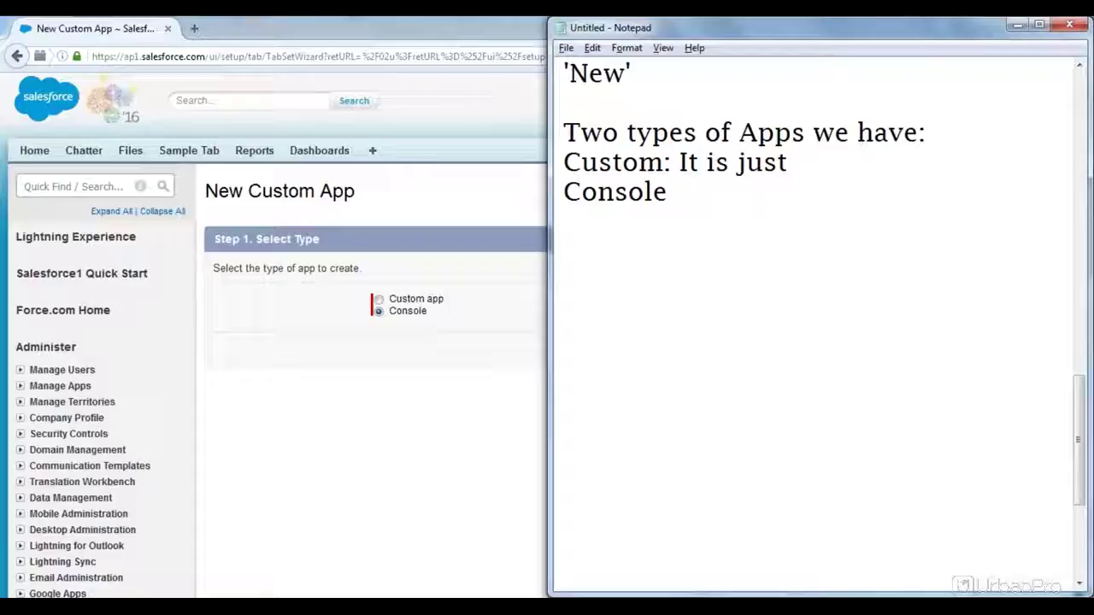
{"action": "type", "text": " like o"}
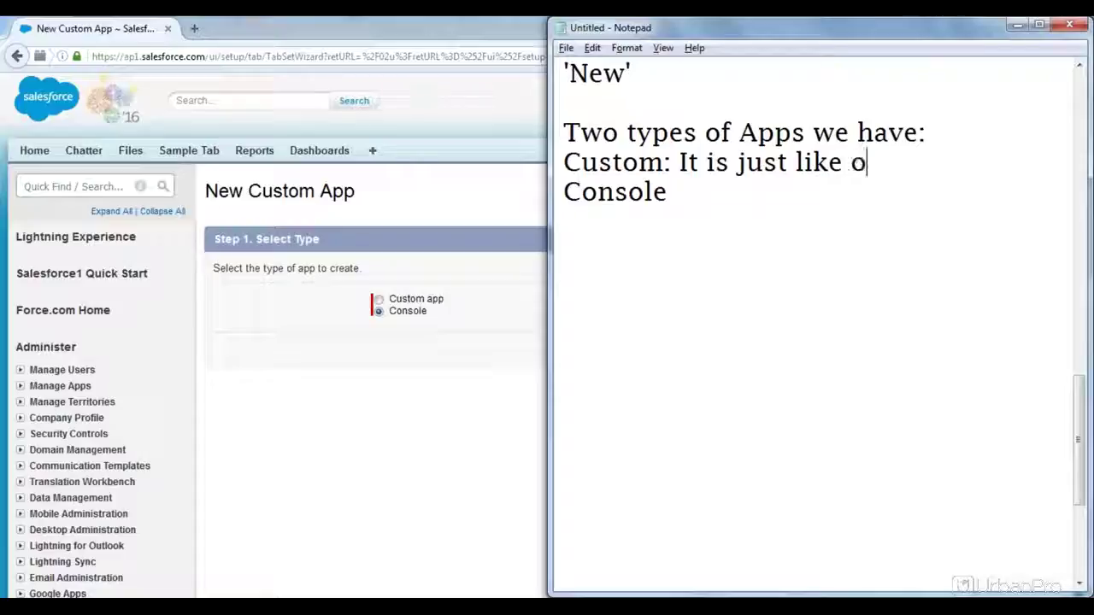
{"action": "type", "text": "ther CRM "}
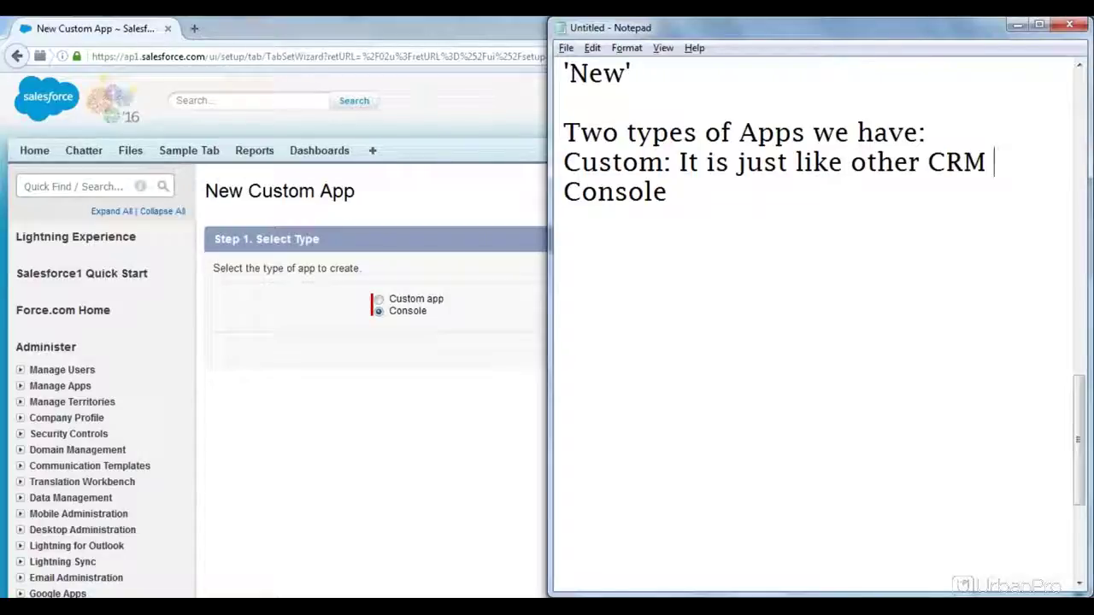
{"action": "type", "text": "apps "}
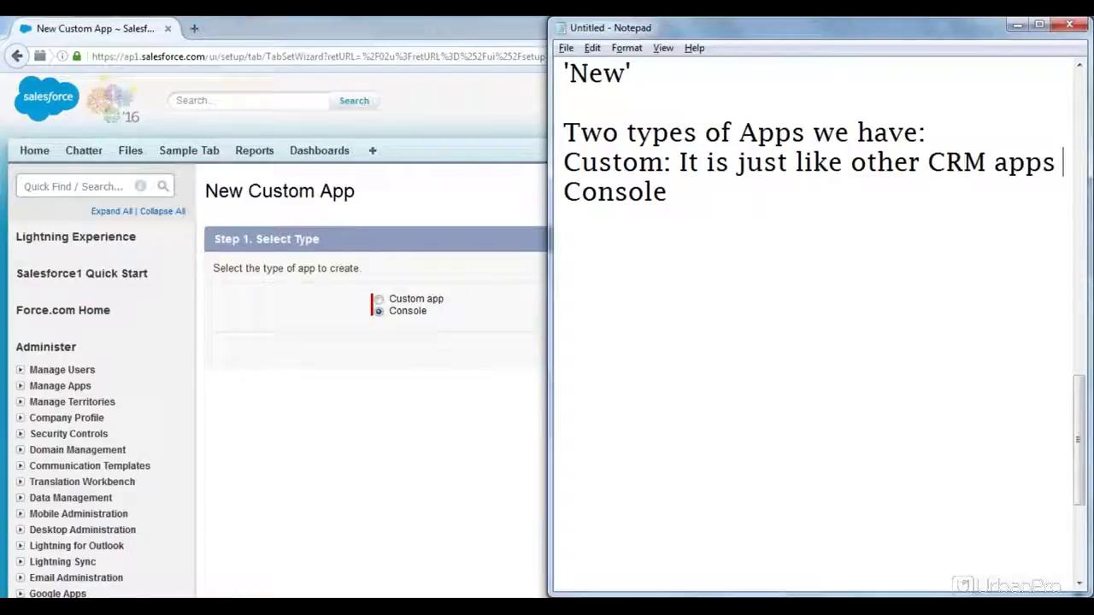
{"action": "type", "text": "in SFDC. Console"}
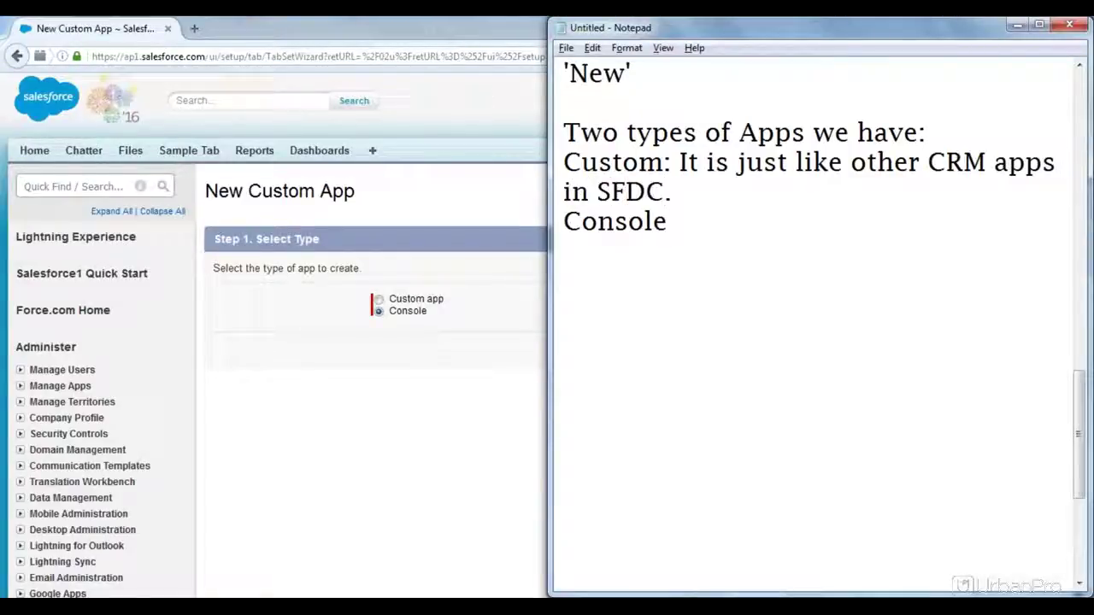
{"action": "type", "text": ": It is"}
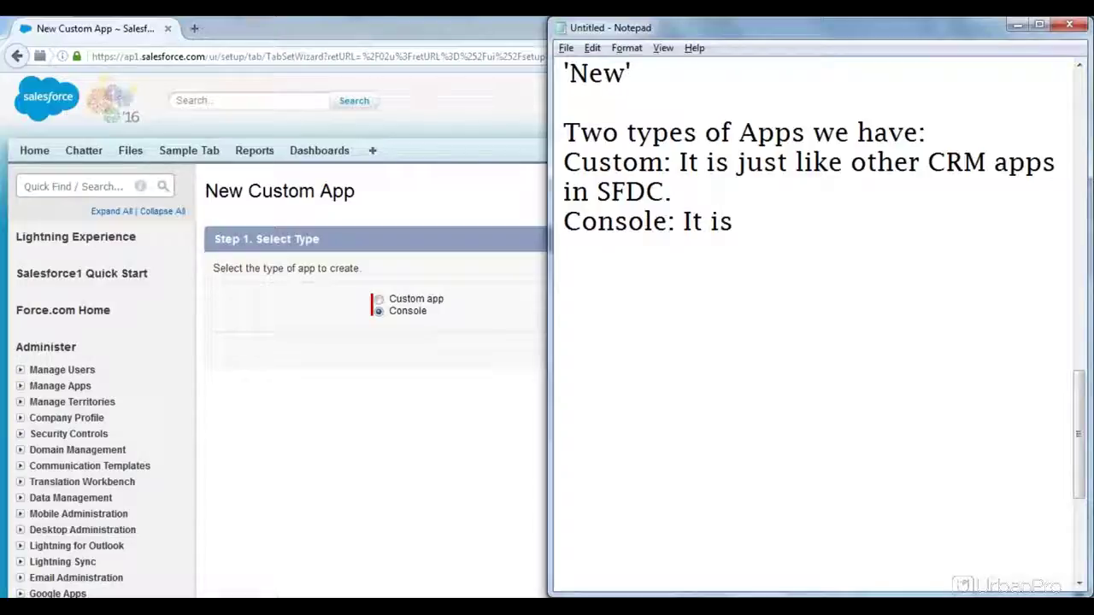
{"action": "type", "text": " special "}
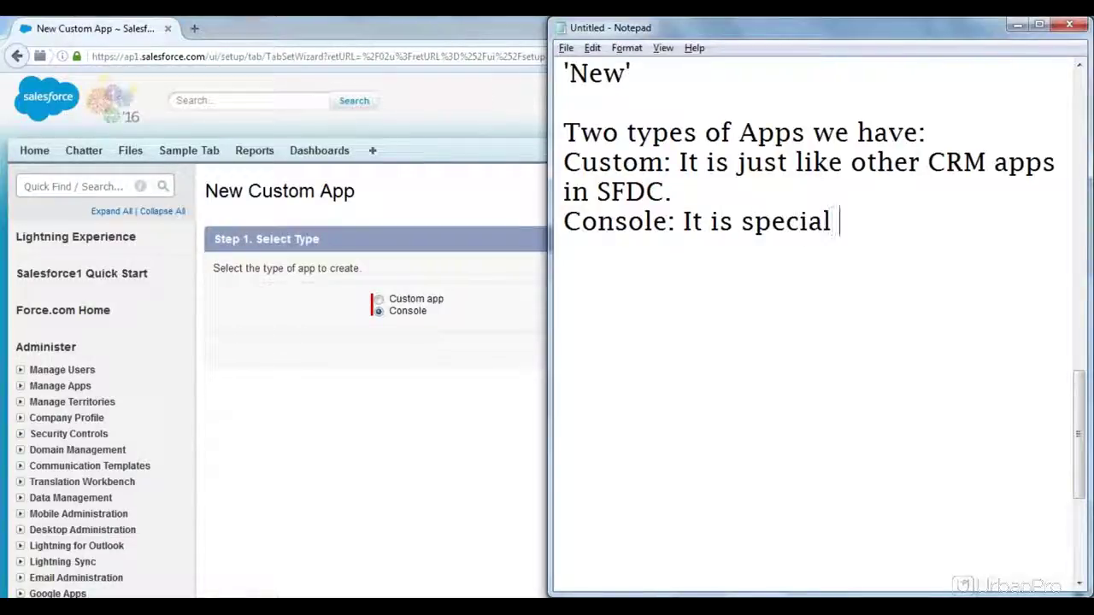
{"action": "type", "text": "app type us"}
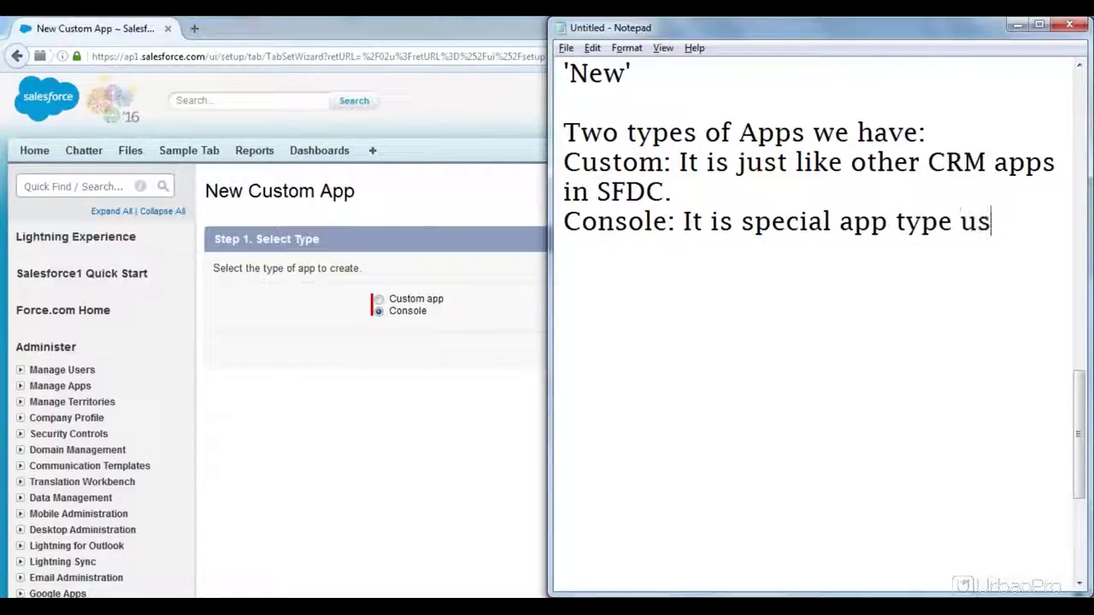
{"action": "type", "text": "ed f"}
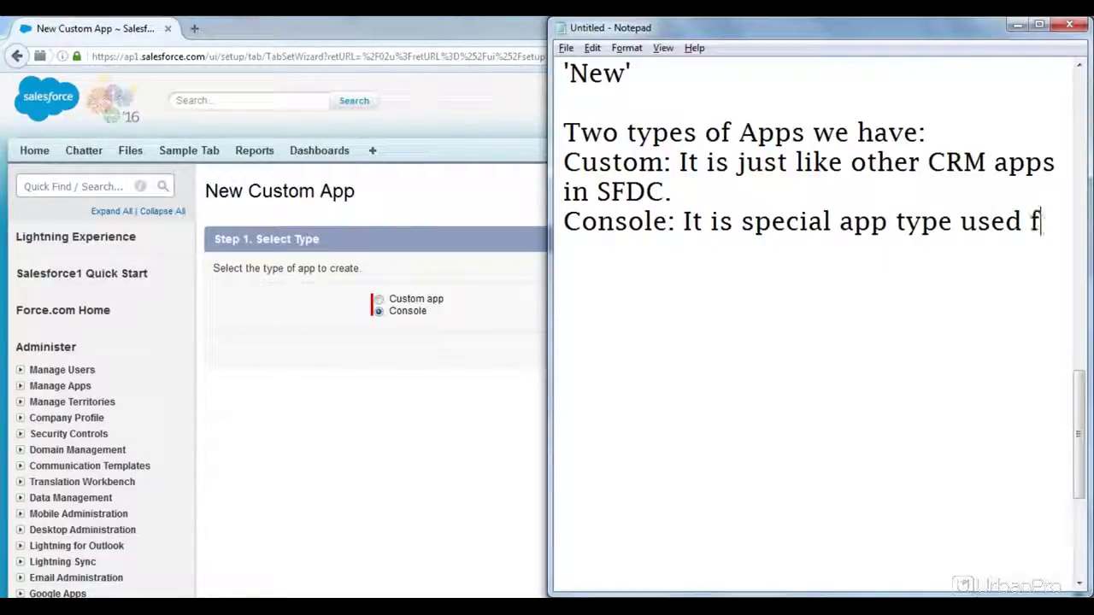
{"action": "type", "text": "or buiil"}
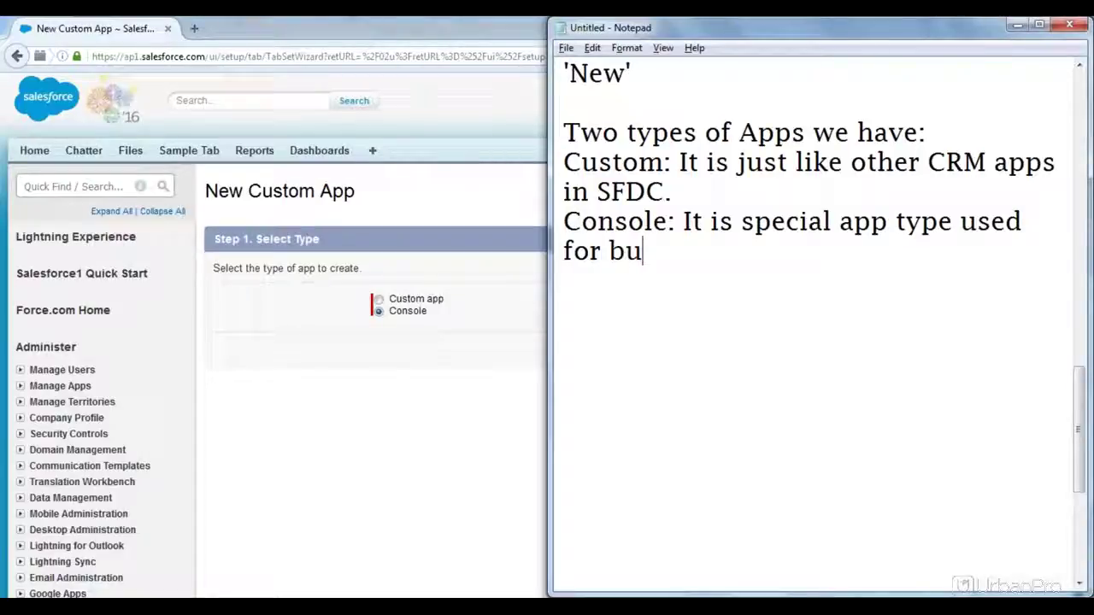
Step: Finish 'used for building support apps' and add the remark '(Remedy application.)'
{"action": "key", "text": "BackSpace"}
{"action": "key", "text": "BackSpace"}
{"action": "type", "text": "ld "}
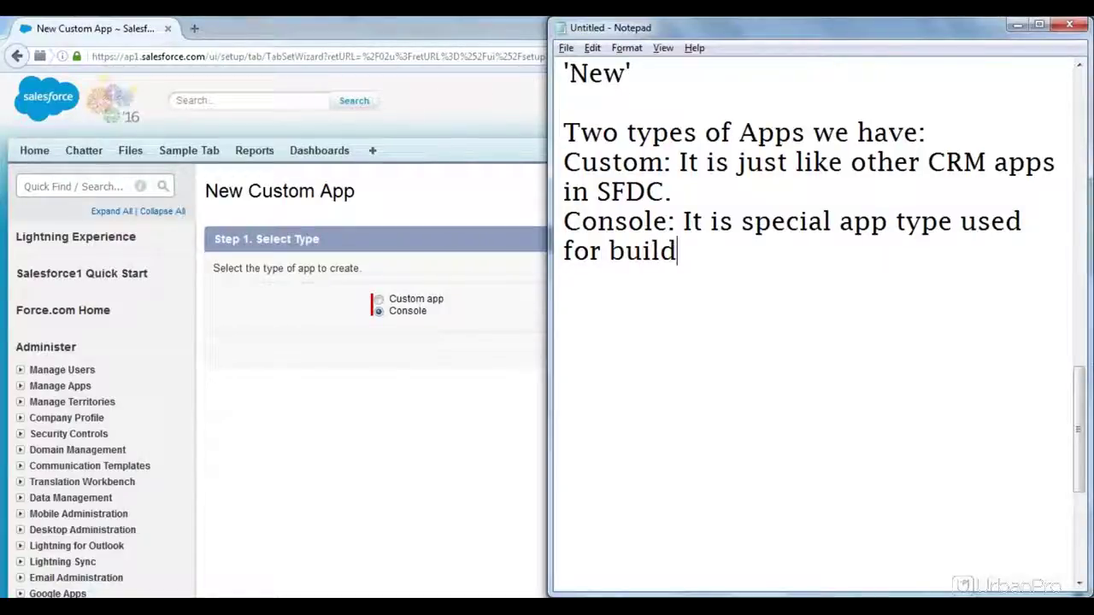
{"action": "type", "text": "s"}
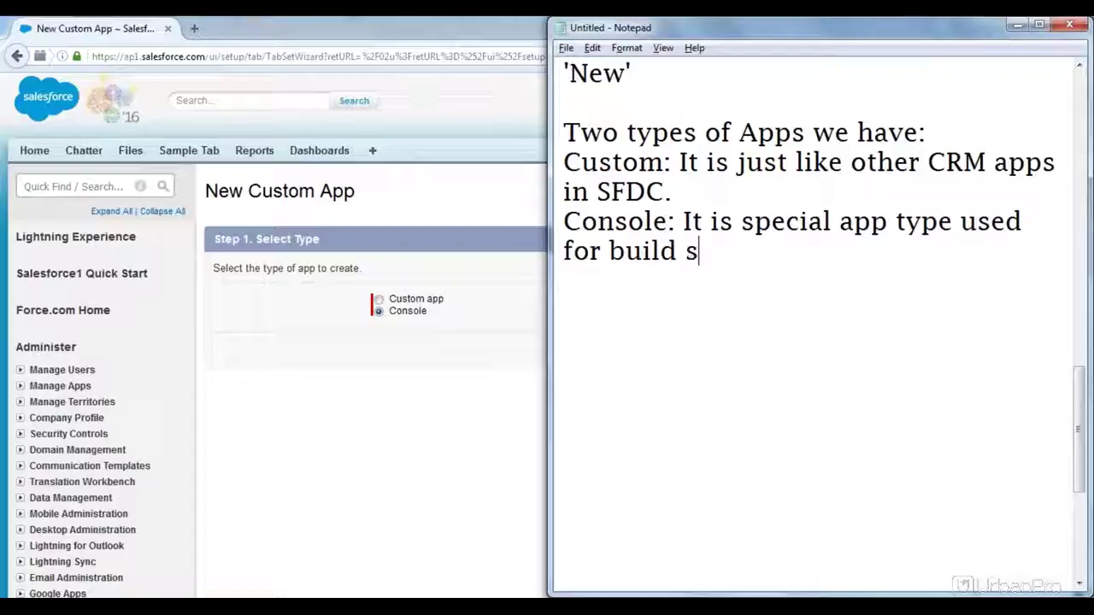
{"action": "type", "text": "upport a"}
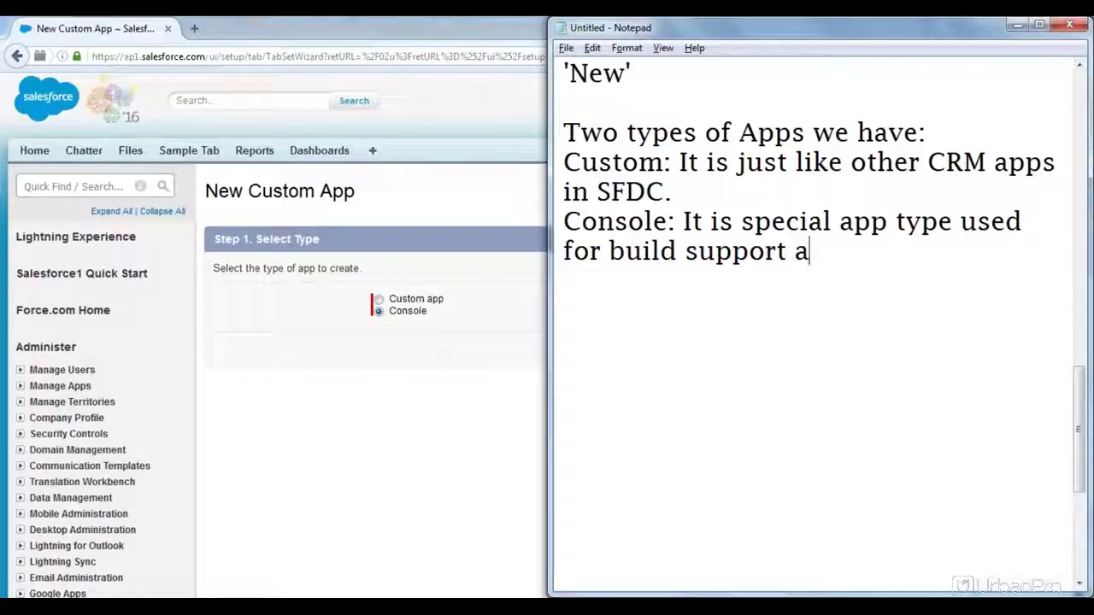
{"action": "type", "text": "pps."}
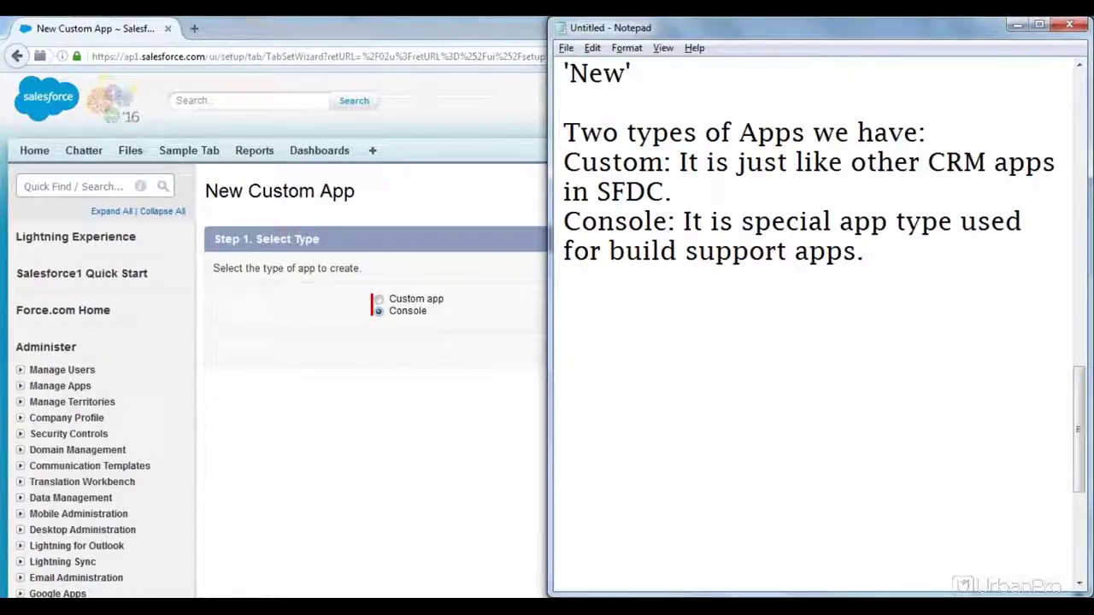
{"action": "type", "text": " ()"}
{"action": "key", "text": "Left"}
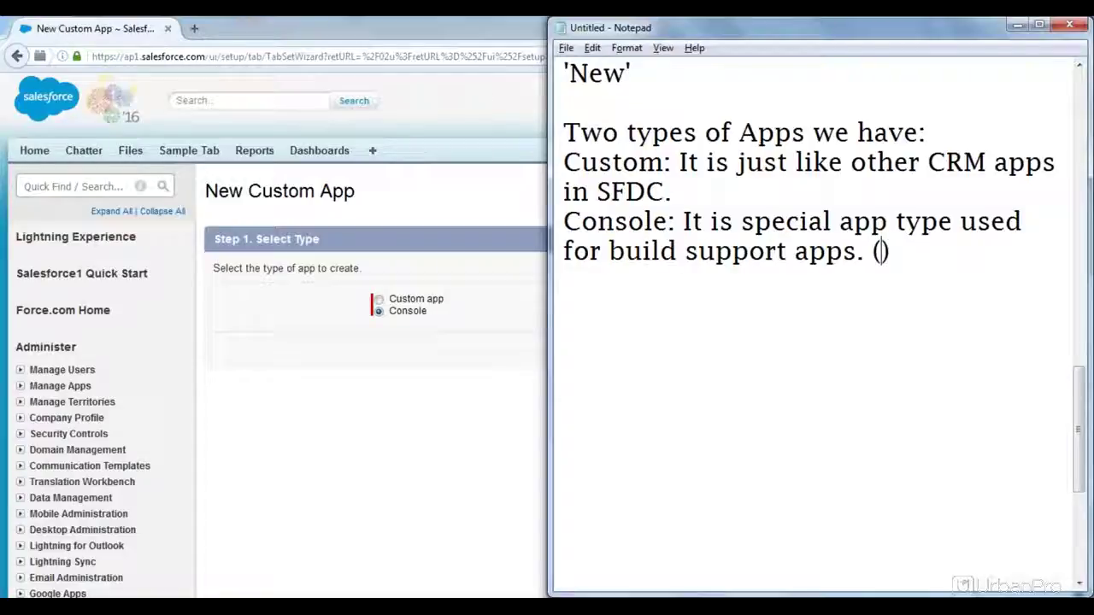
{"action": "type", "text": "Rem"}
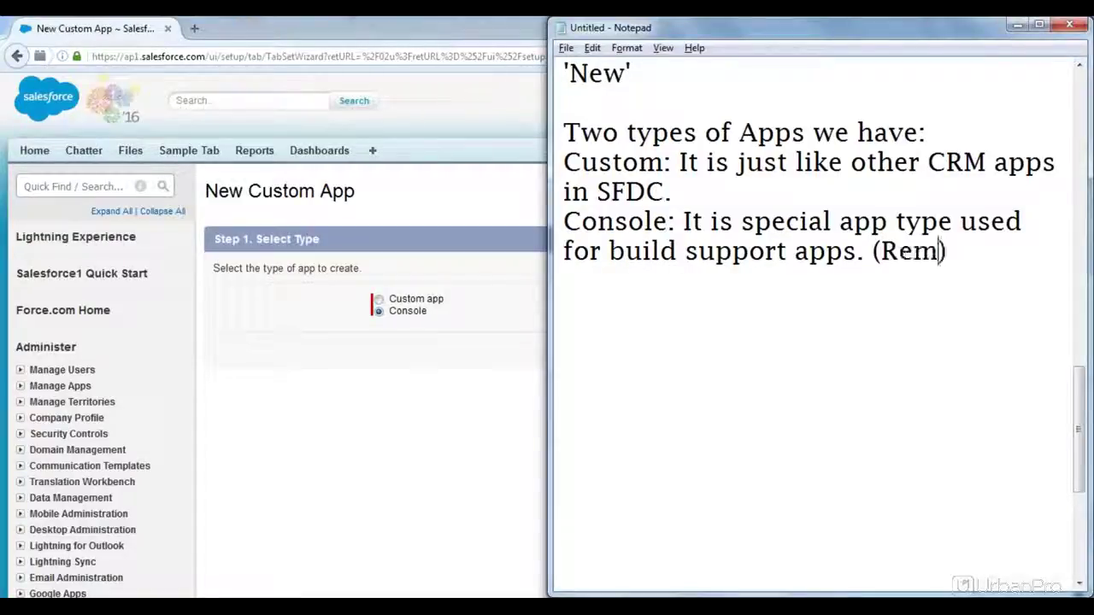
{"action": "type", "text": "edy "}
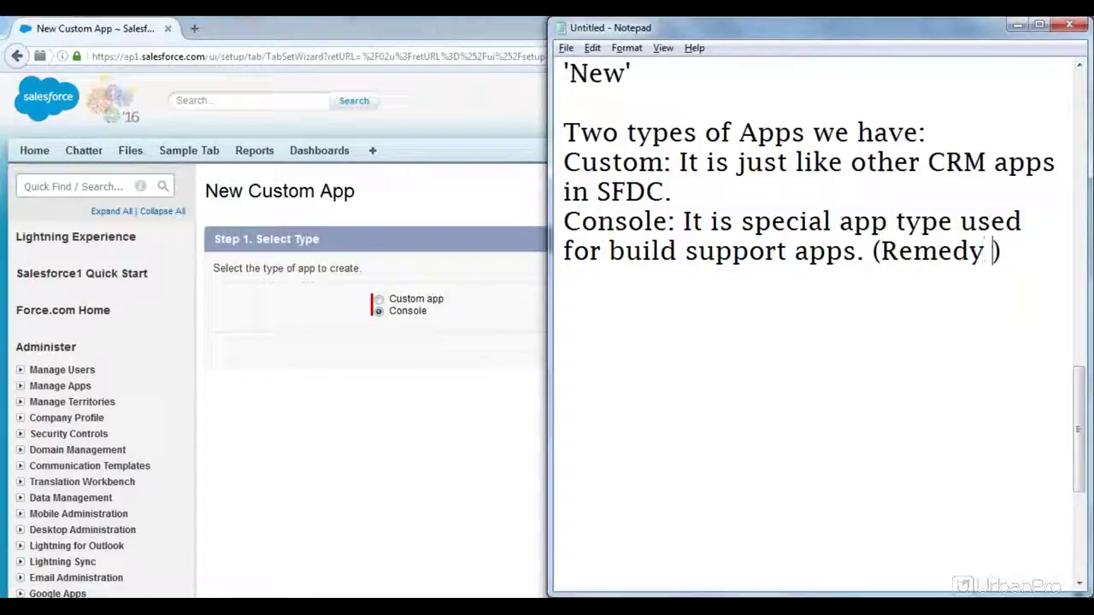
{"action": "type", "text": "applica"}
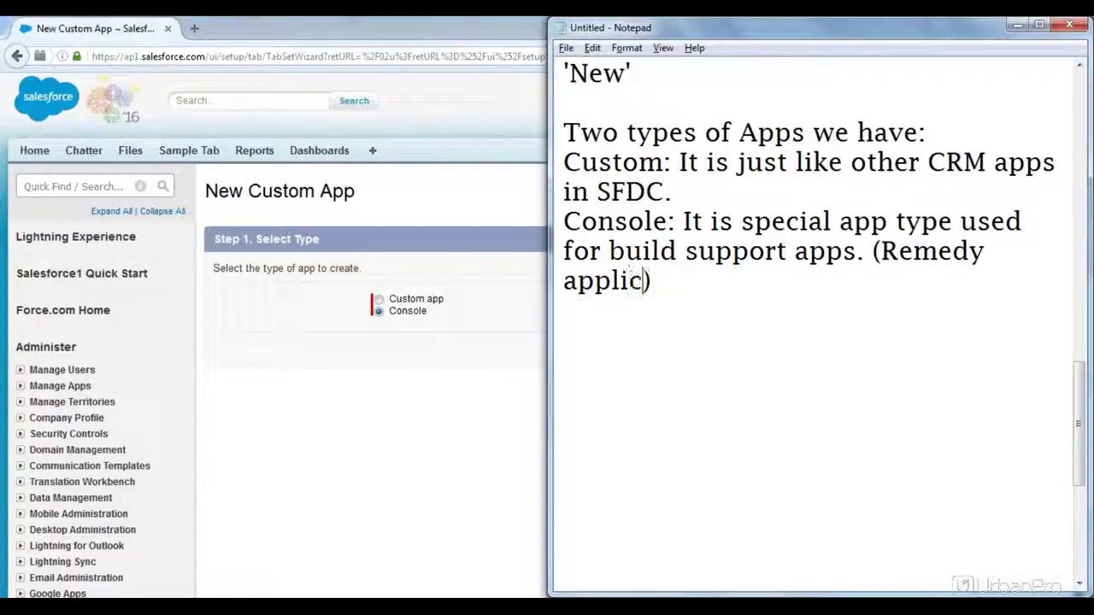
{"action": "type", "text": "tion"}
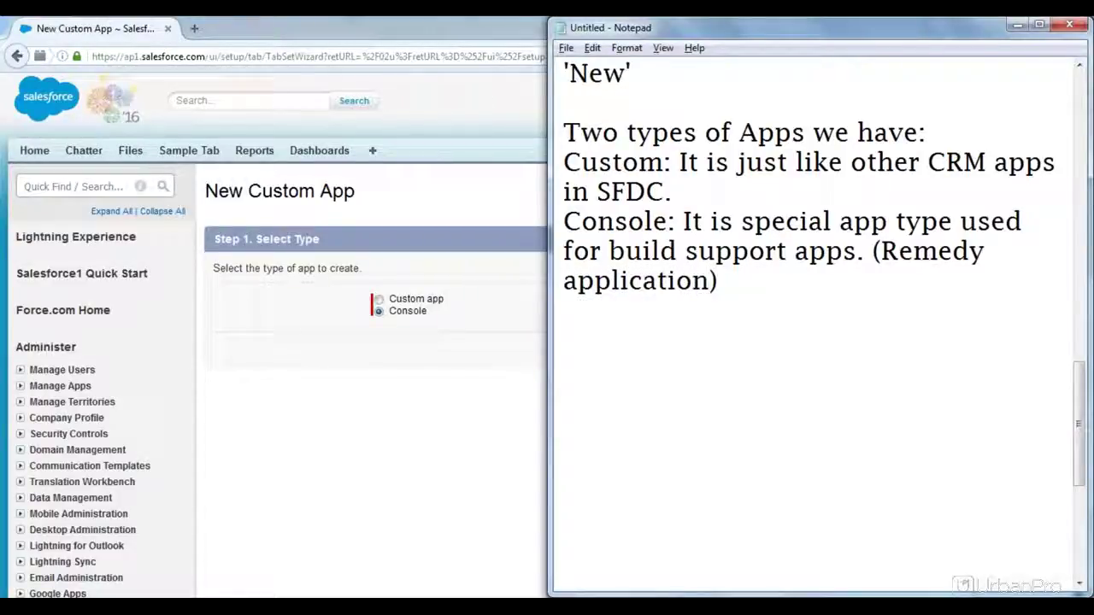
{"action": "type", "text": "."}
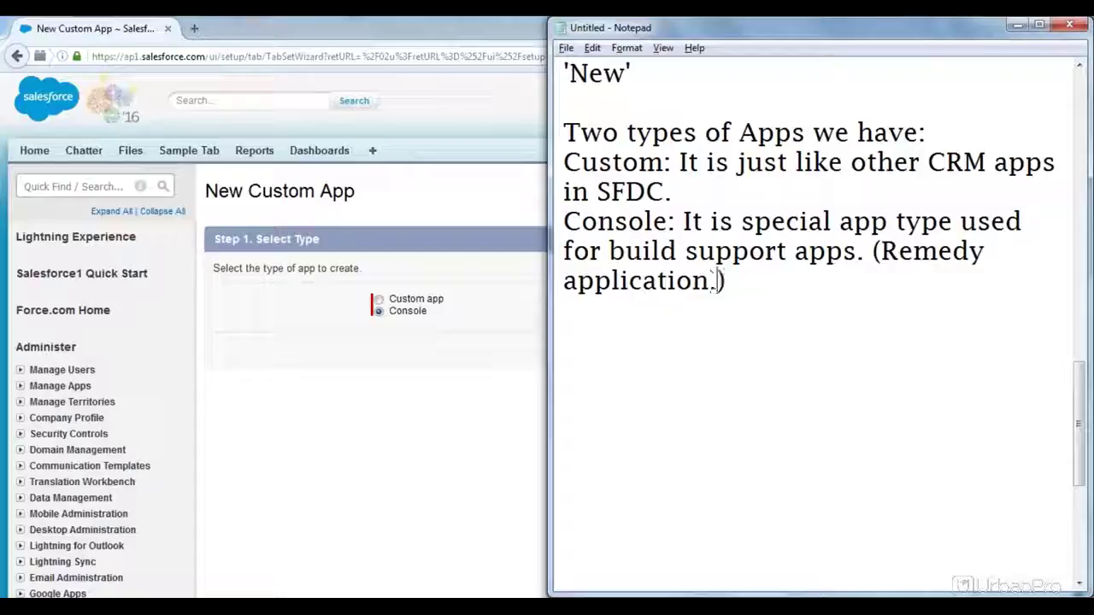
{"action": "left_click", "coordinate": [727, 280]}
{"action": "mouse_move", "coordinate": [307, 577]}
{"action": "left_click_drag", "start_coordinate": [882, 251], "coordinate": [985, 252]}
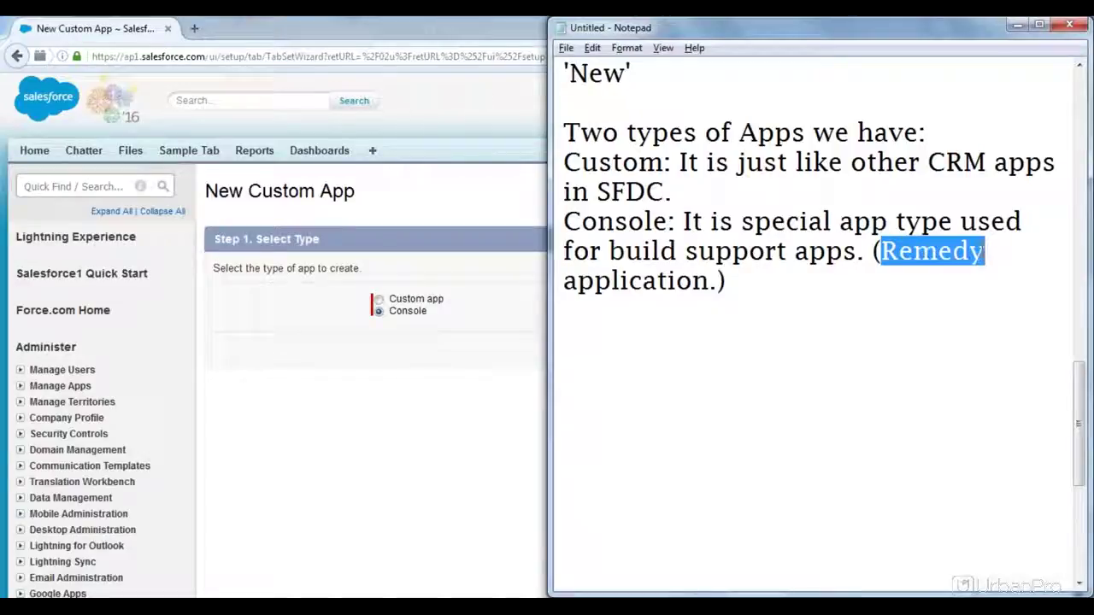
{"action": "left_click", "coordinate": [740, 284]}
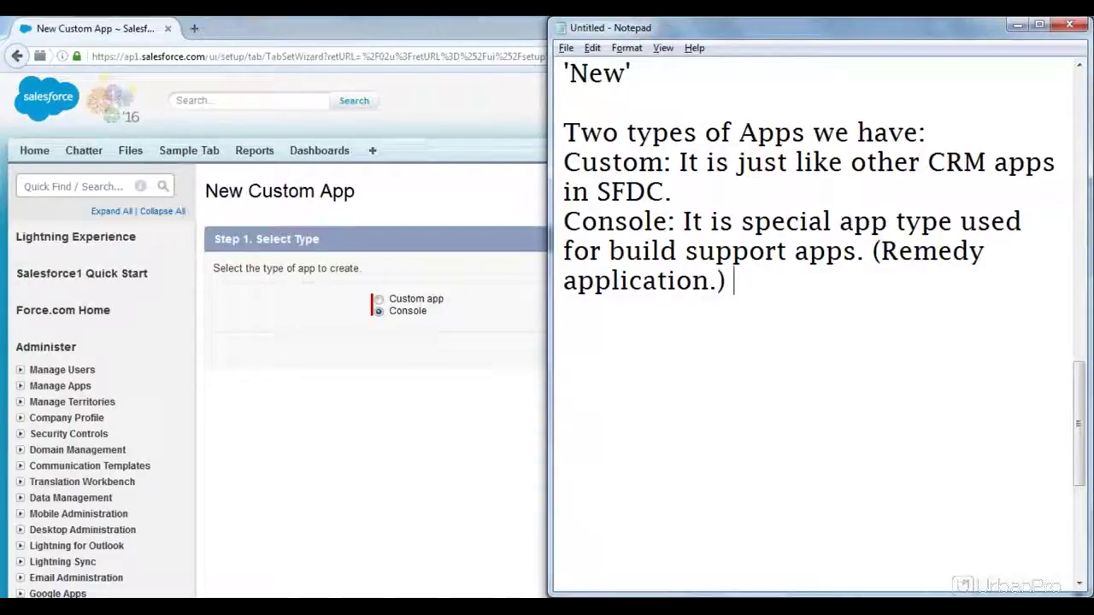
Step: Add 'It helps user to navigate between opened records.' and start a new line
{"action": "type", "text": "It helps "}
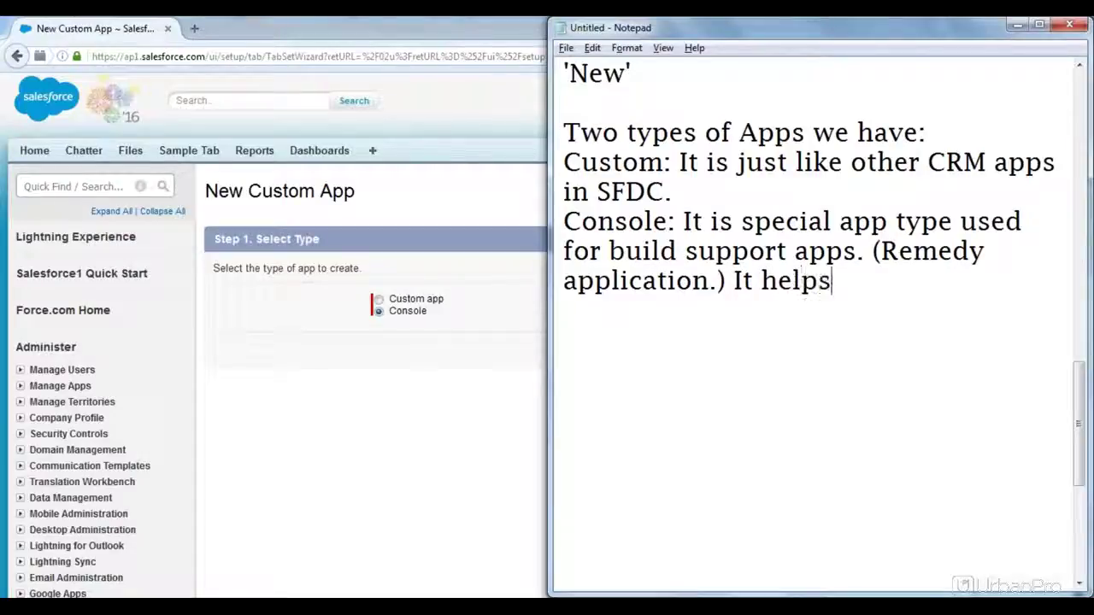
{"action": "type", "text": "u"}
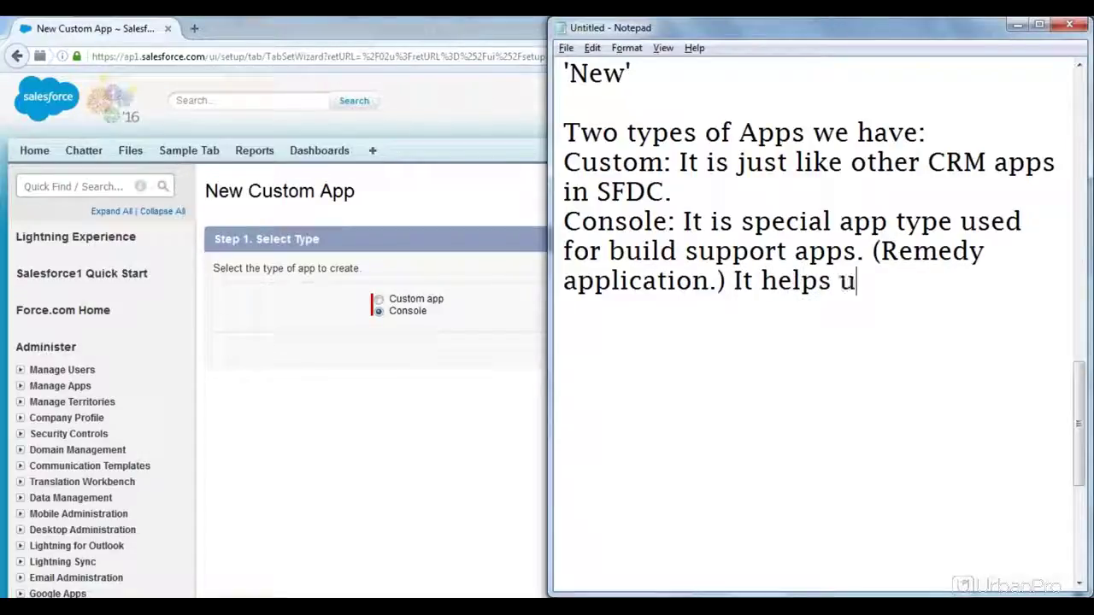
{"action": "type", "text": "ser to"}
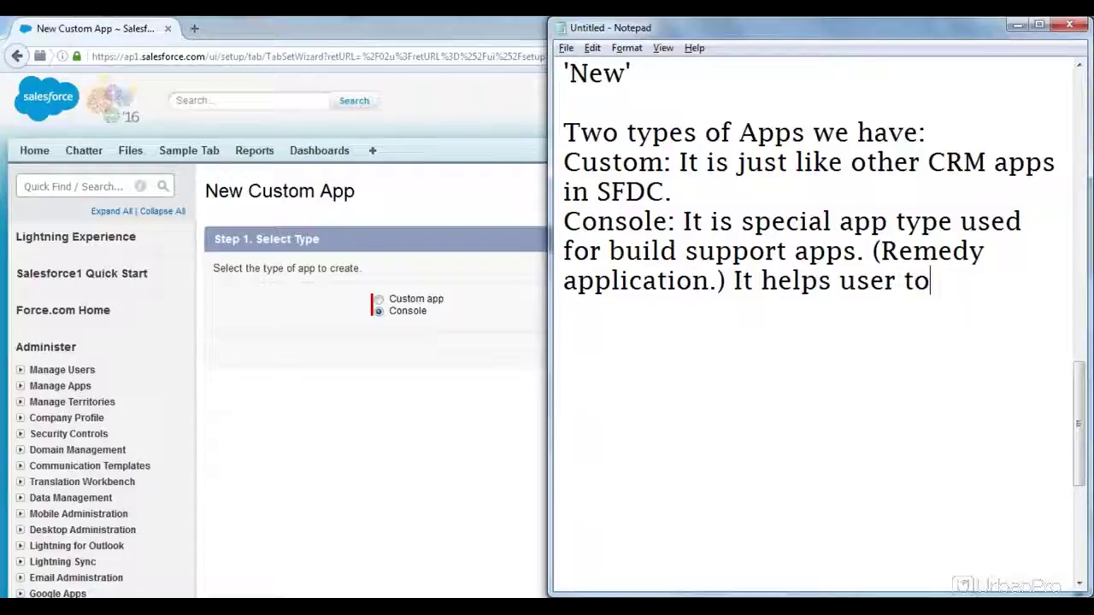
{"action": "type", "text": " navigat"}
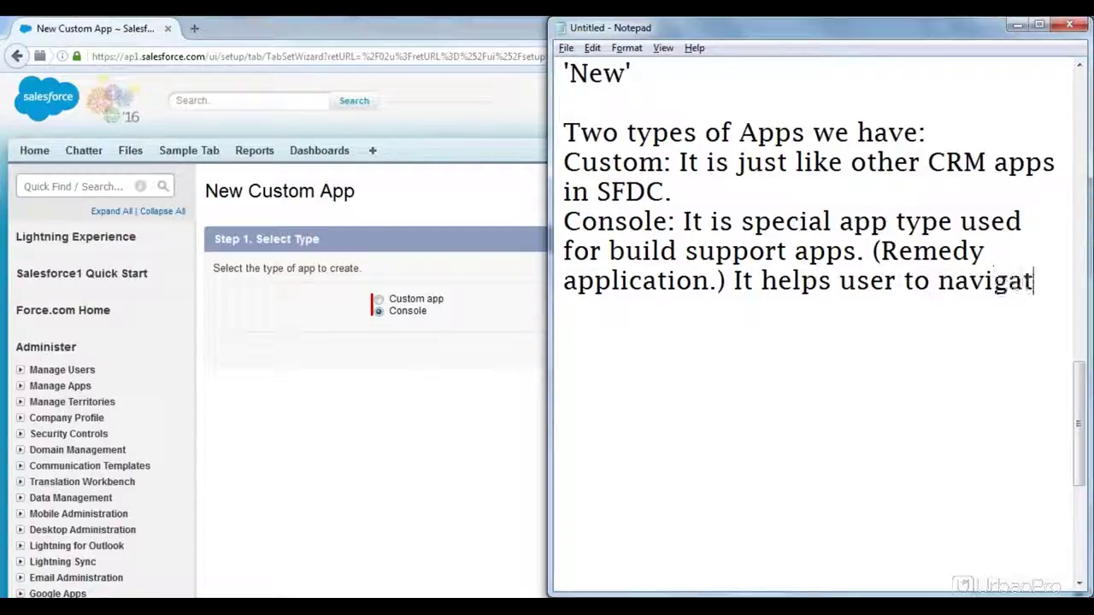
{"action": "type", "text": "e betw"}
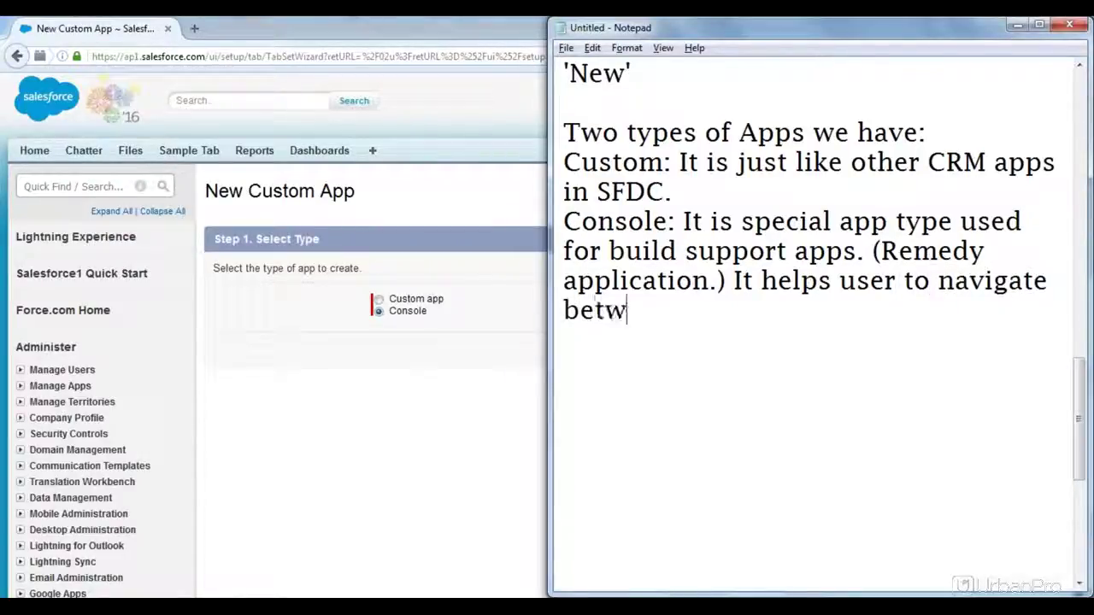
{"action": "type", "text": "een reor"}
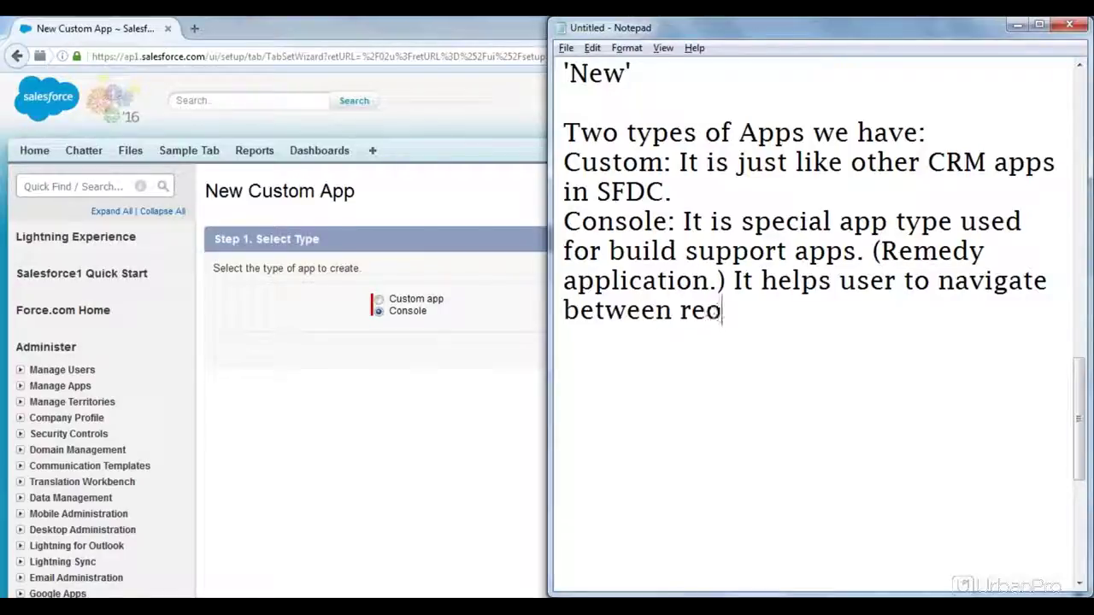
{"action": "key", "text": "BackSpace"}
{"action": "key", "text": "BackSpace"}
{"action": "key", "text": "BackSpace"}
{"action": "key", "text": "BackSpace"}
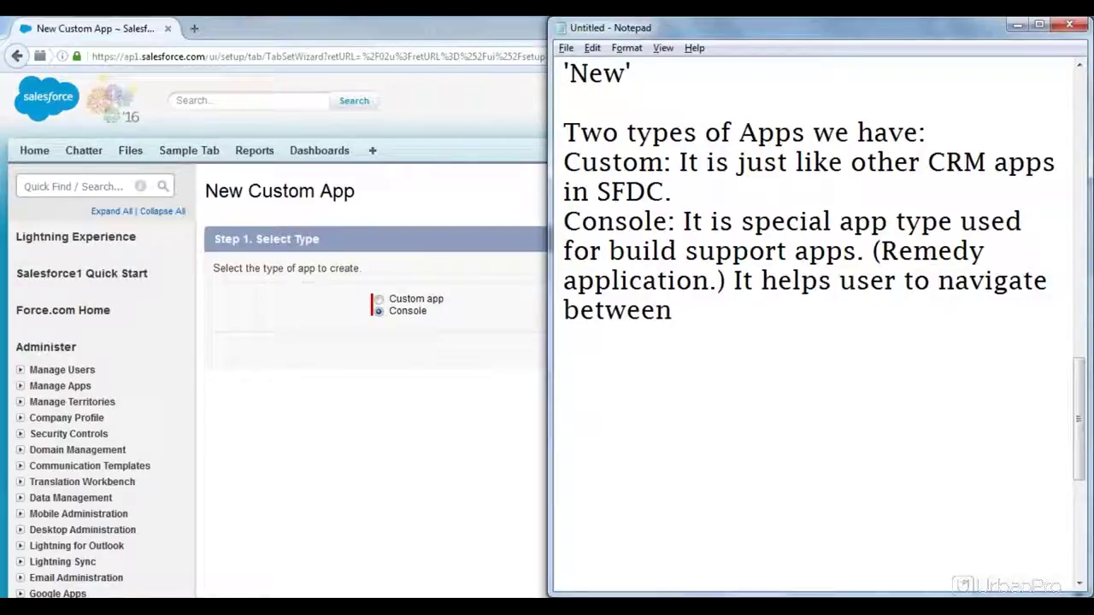
{"action": "type", "text": "opened records."}
{"action": "key", "text": "Return"}
{"action": "key", "text": "Return"}
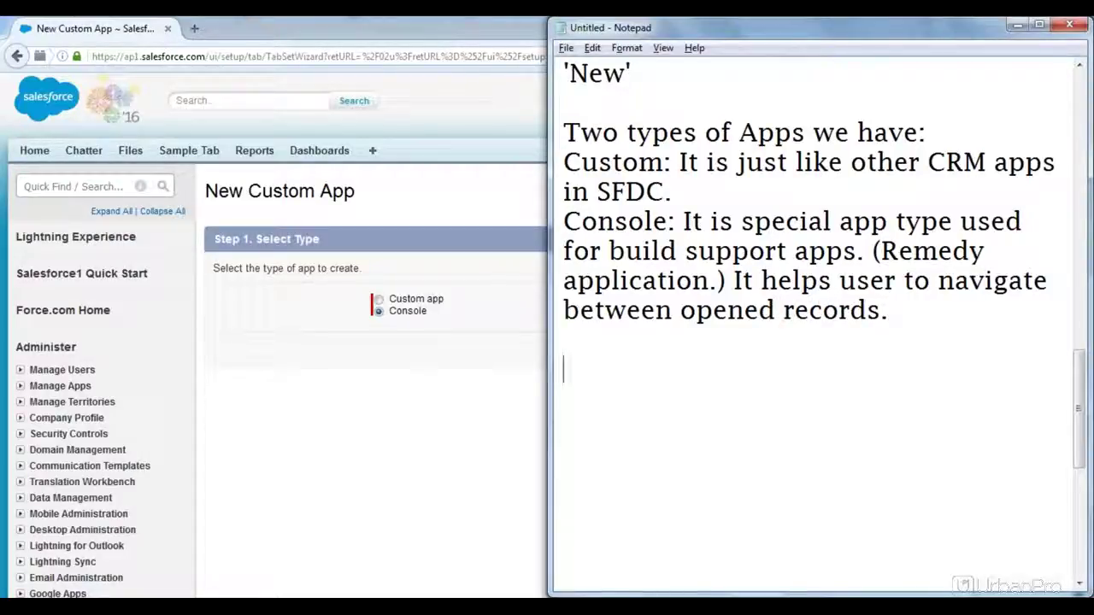
Step: Switch the app type to Custom and continue to the app details step
{"action": "left_click", "coordinate": [484, 356]}
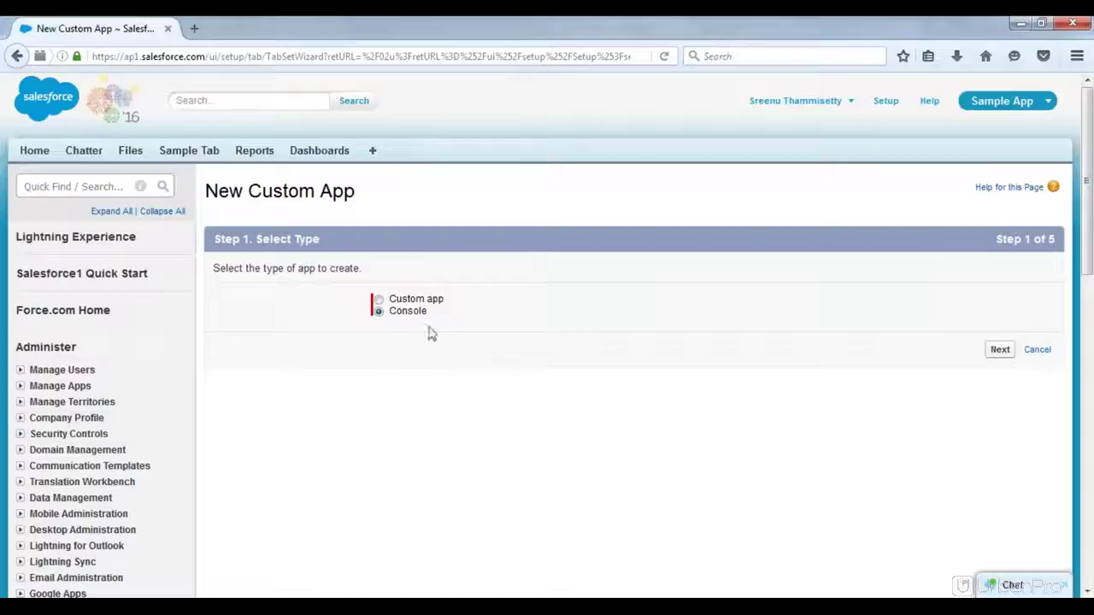
{"action": "left_click", "coordinate": [380, 303]}
{"action": "left_click", "coordinate": [998, 351]}
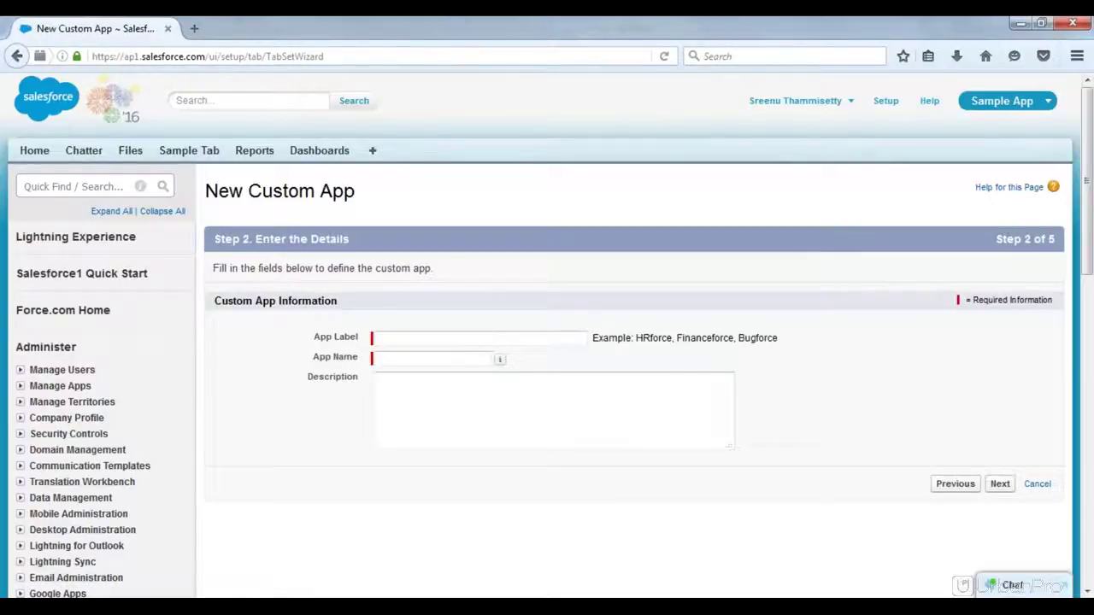
Step: Enter App Label 'Demo App' (App Name Demo_App) and description 'This is demo app.', then continue
{"action": "left_click", "coordinate": [445, 338]}
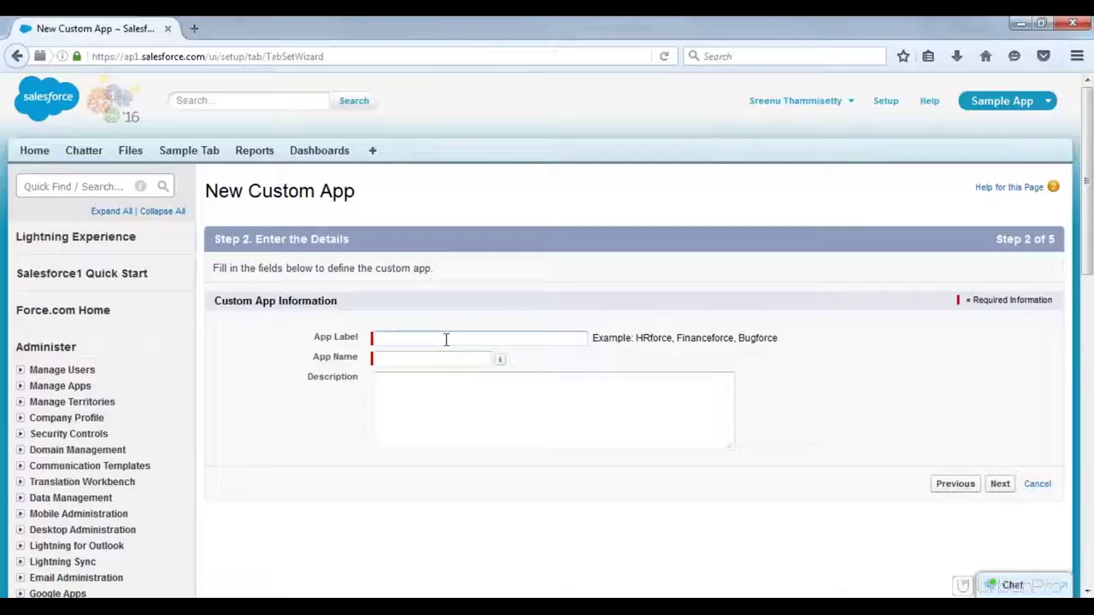
{"action": "left_click", "coordinate": [408, 360]}
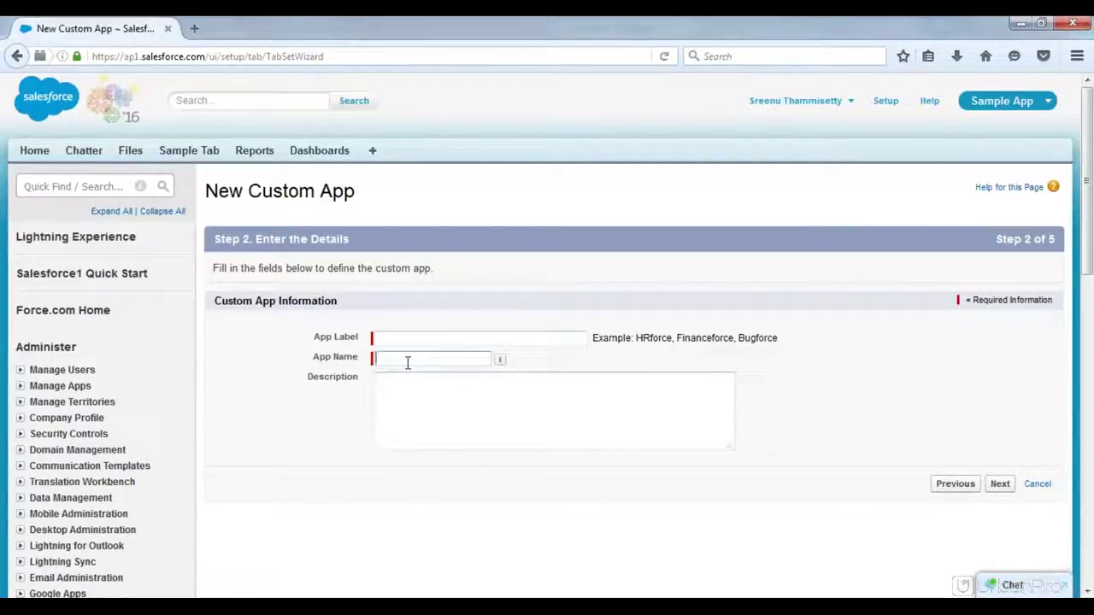
{"action": "left_click", "coordinate": [391, 340]}
{"action": "type", "text": "Demo App"}
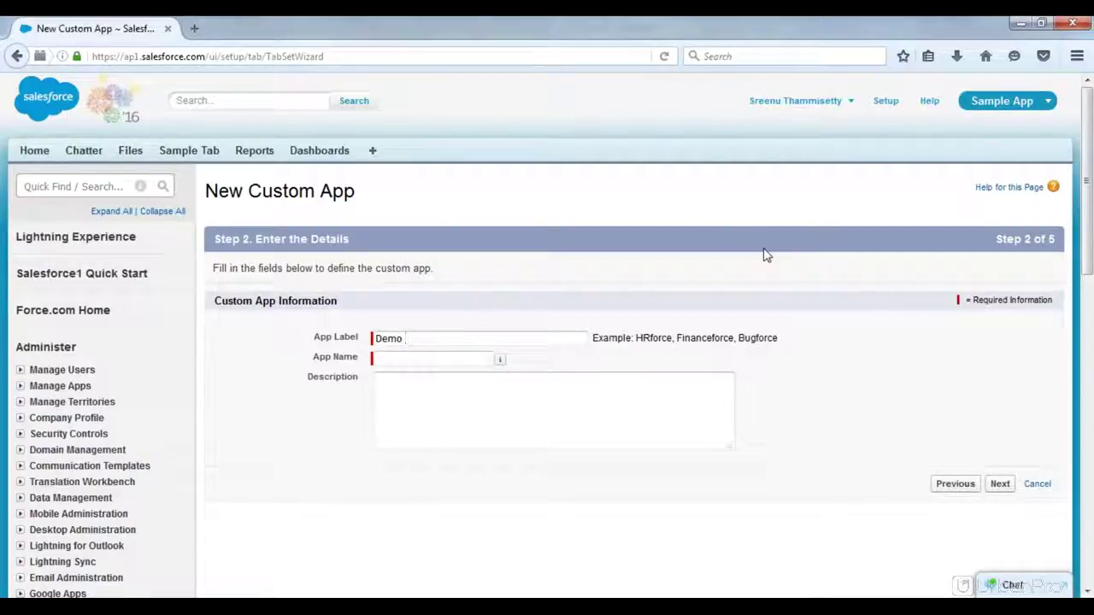
{"action": "key", "text": "Tab"}
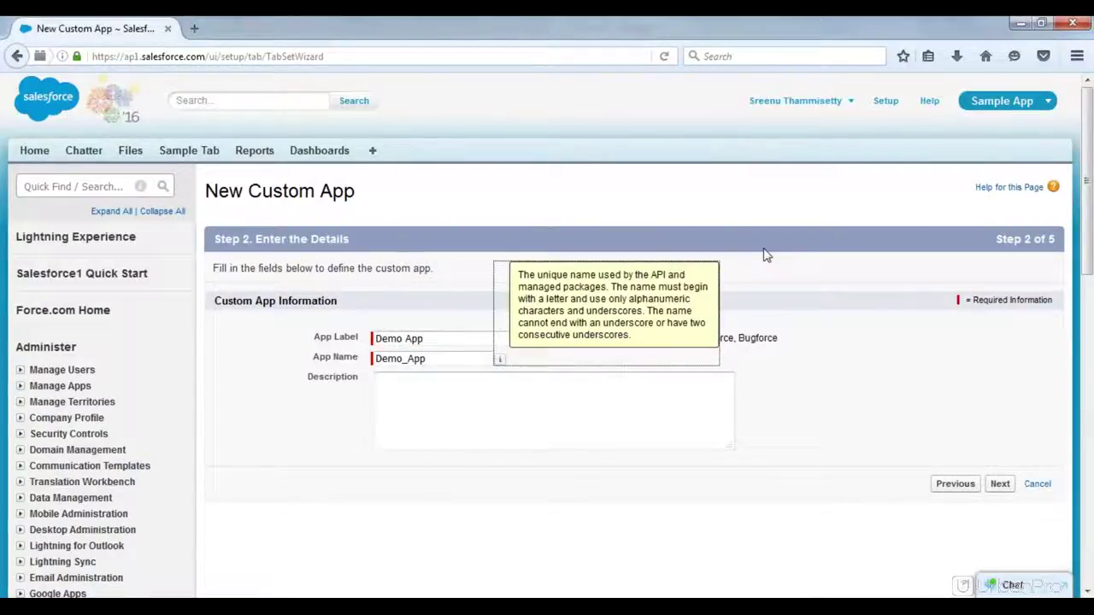
{"action": "key", "text": "Tab"}
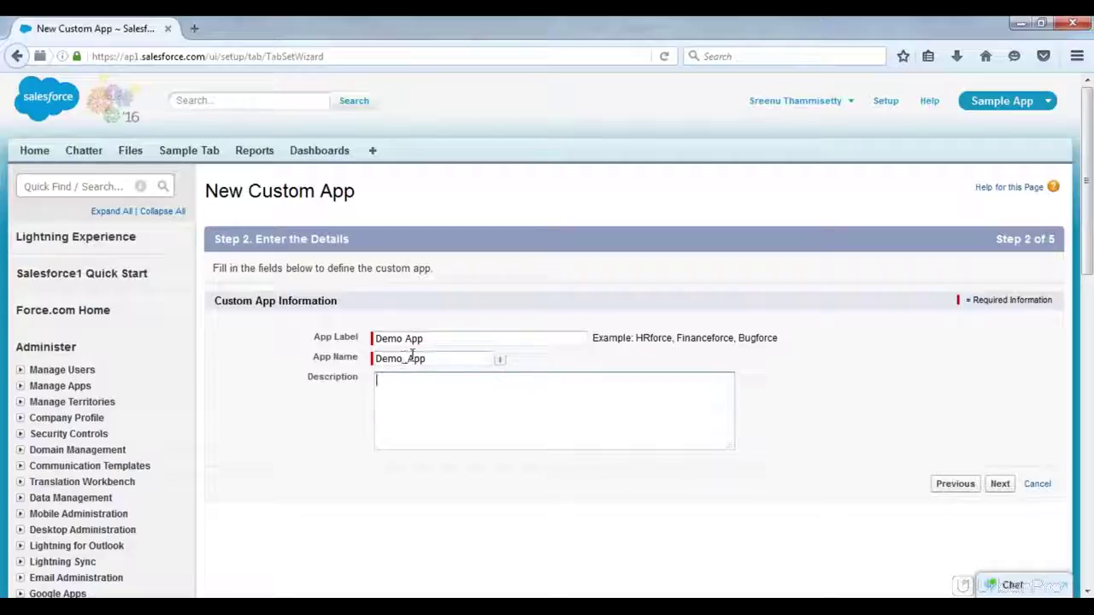
{"action": "left_click", "coordinate": [540, 397]}
{"action": "type", "text": "This i"}
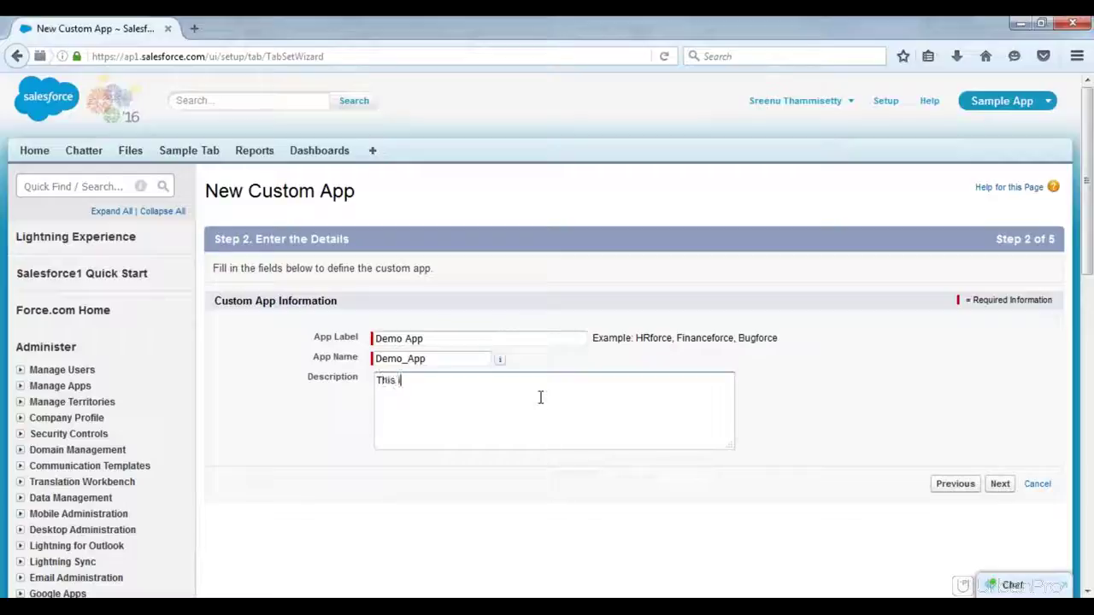
{"action": "type", "text": "s demo "}
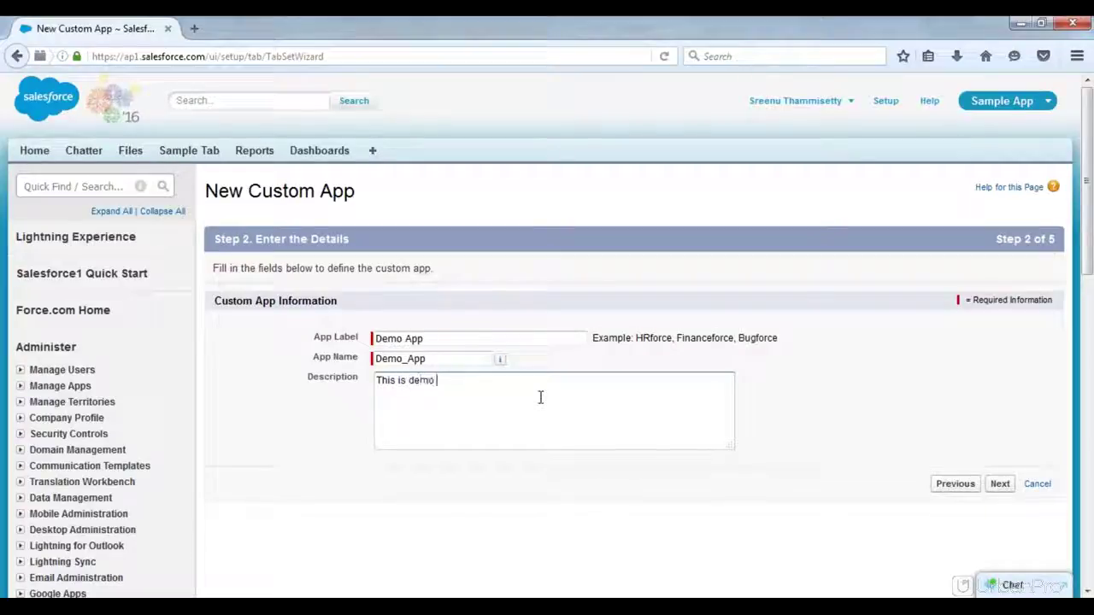
{"action": "type", "text": "app."}
{"action": "left_click", "coordinate": [1000, 486]}
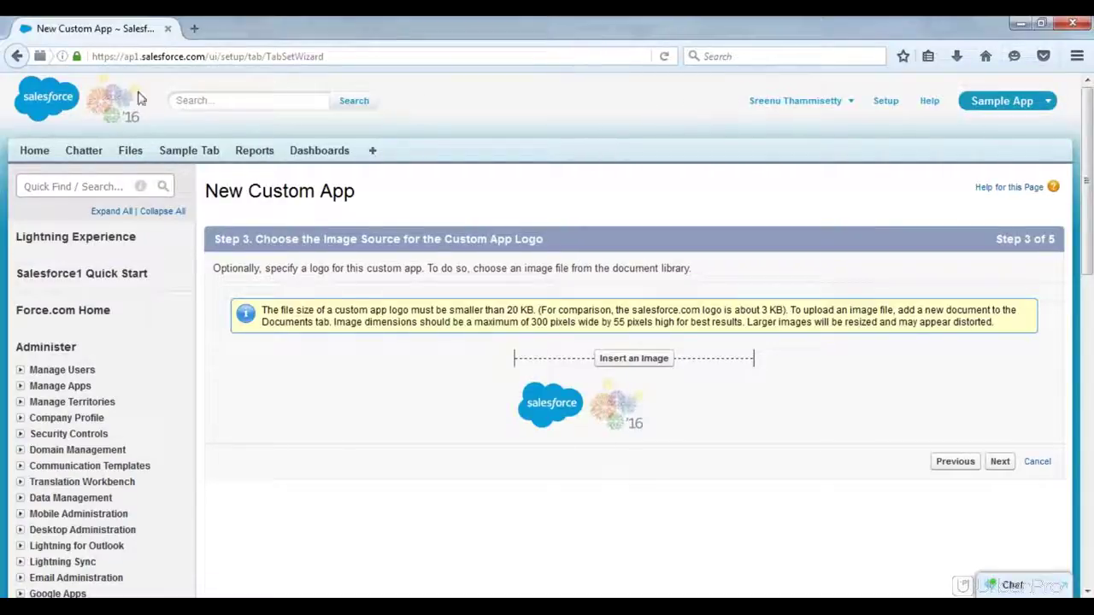
Step: Use Save Image As... on the Salesforce logo and choose the Desktop as the location
{"action": "left_click_drag", "start_coordinate": [71, 109], "coordinate": [421, 125]}
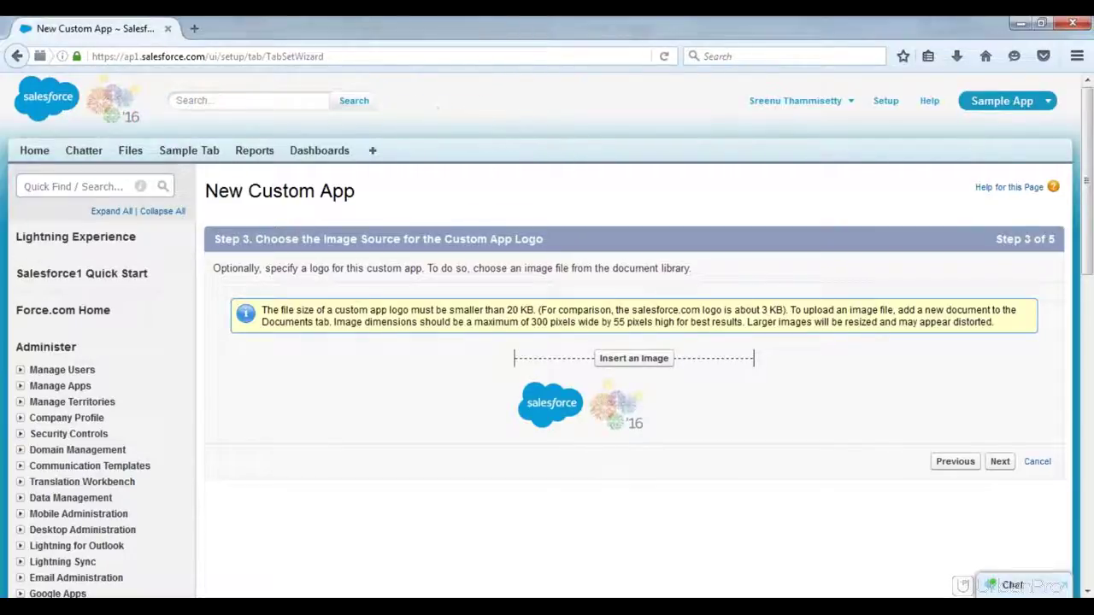
{"action": "right_click", "coordinate": [75, 114]}
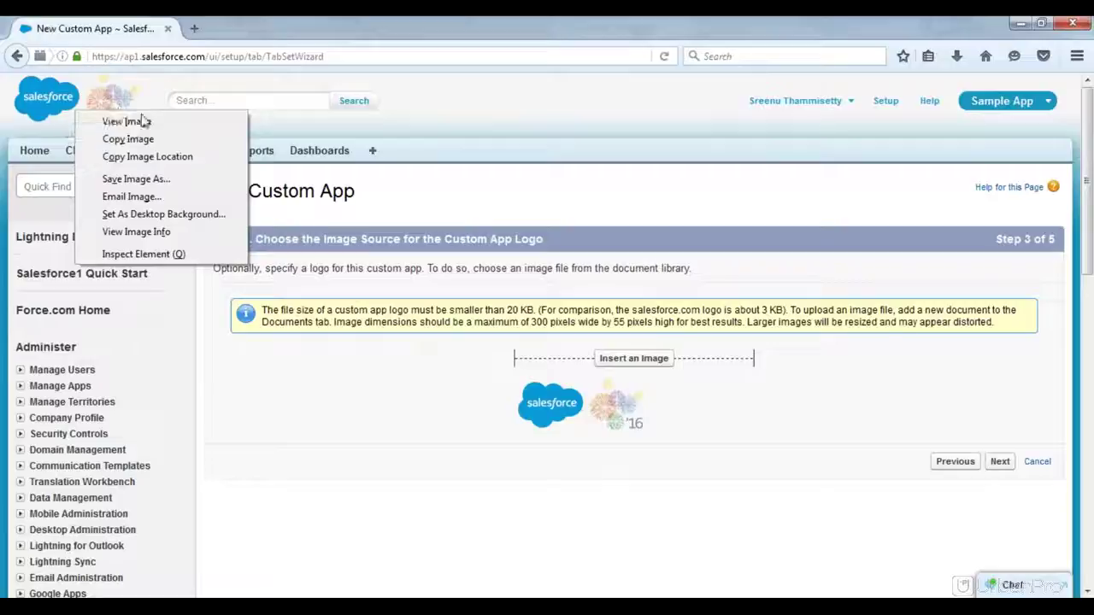
{"action": "left_click", "coordinate": [141, 180]}
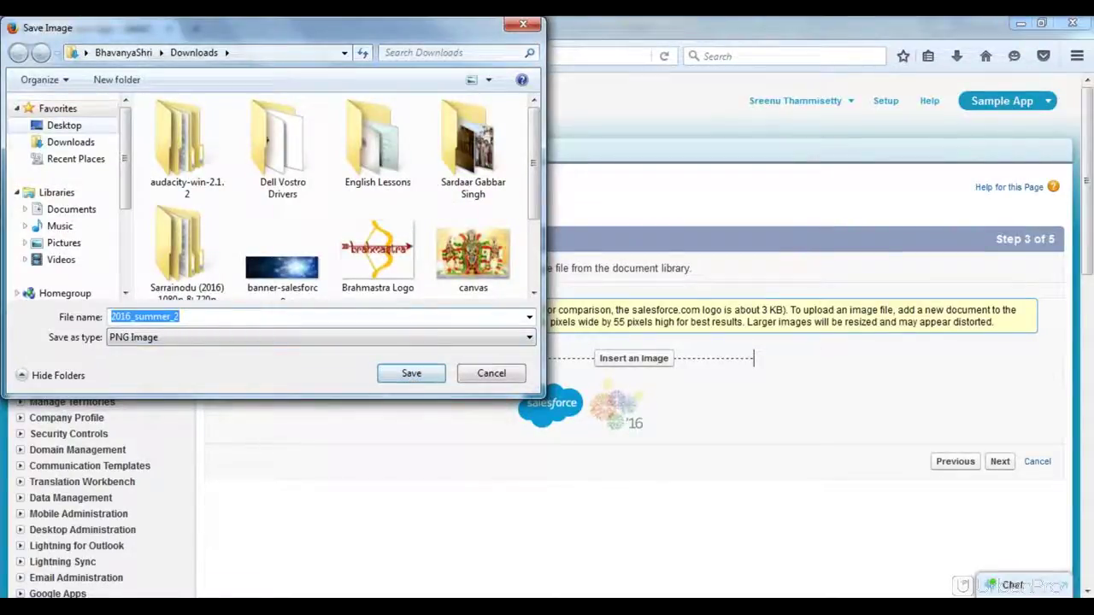
{"action": "left_click", "coordinate": [64, 126]}
Step: Save the logo image file to the Desktop
{"action": "left_click", "coordinate": [411, 377]}
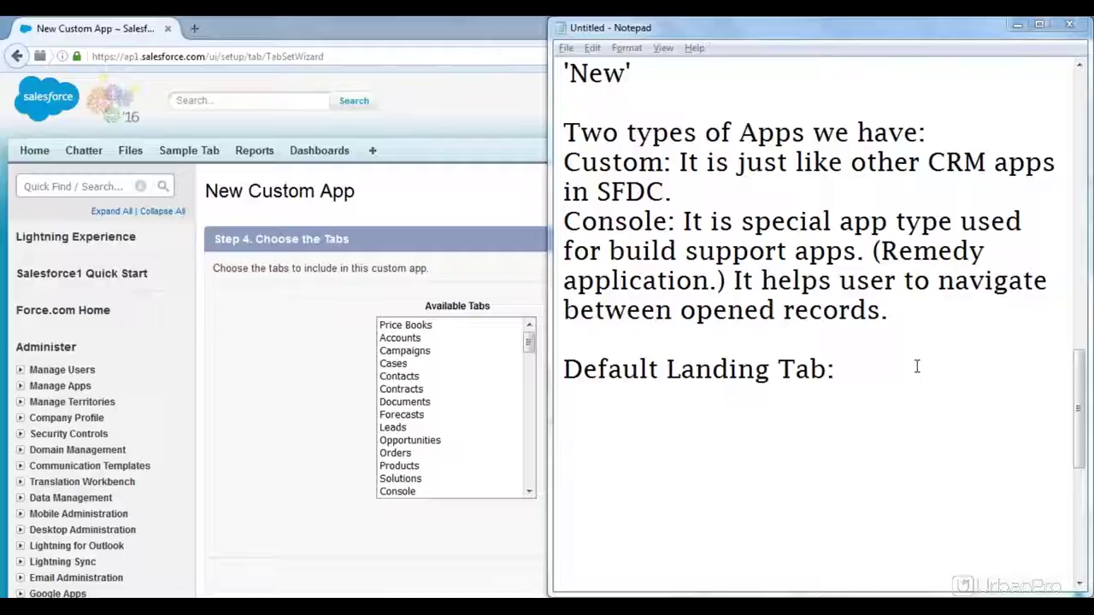
Step: Glance at the Notepad notes, then return to the Salesforce Choose the Tabs step
{"action": "left_click", "coordinate": [887, 384]}
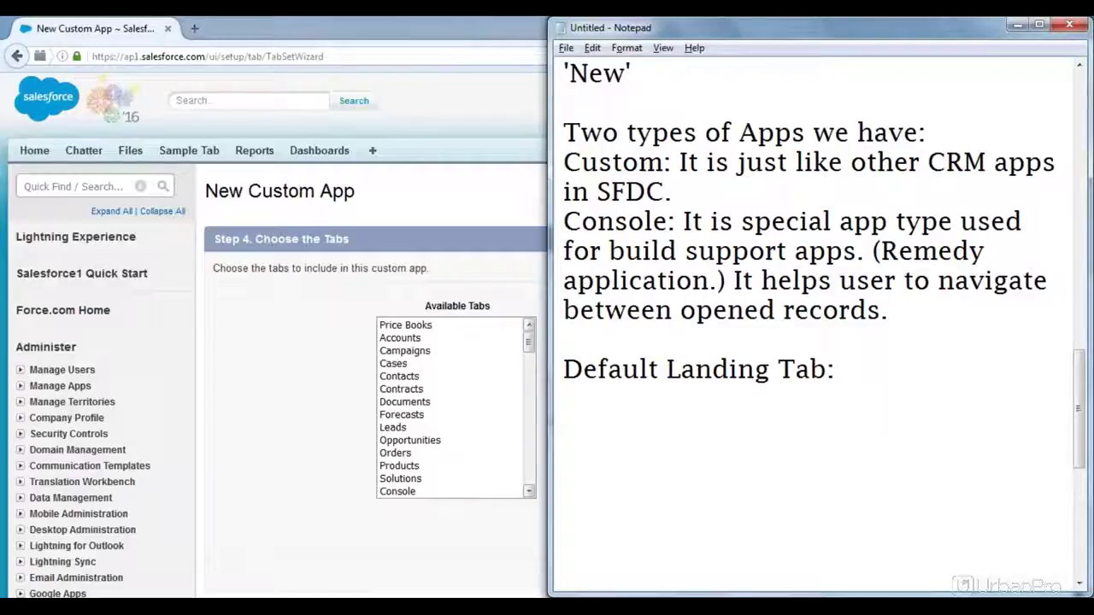
{"action": "left_click", "coordinate": [316, 344]}
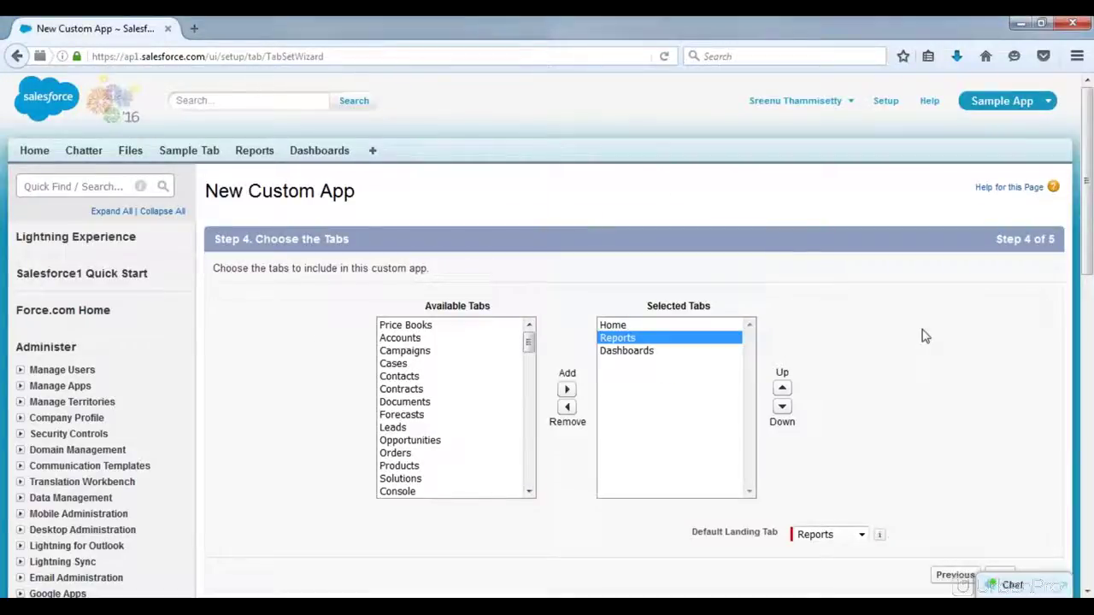
Step: Step back through the wizard to Step 1, then return to the app details step
{"action": "left_click", "coordinate": [948, 576]}
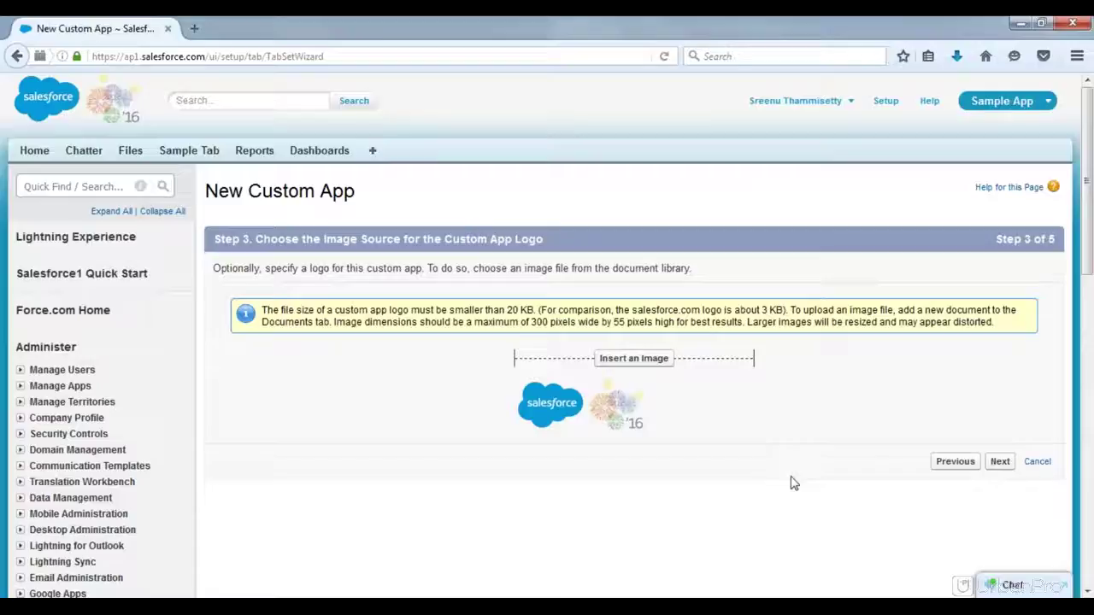
{"action": "left_click", "coordinate": [954, 462]}
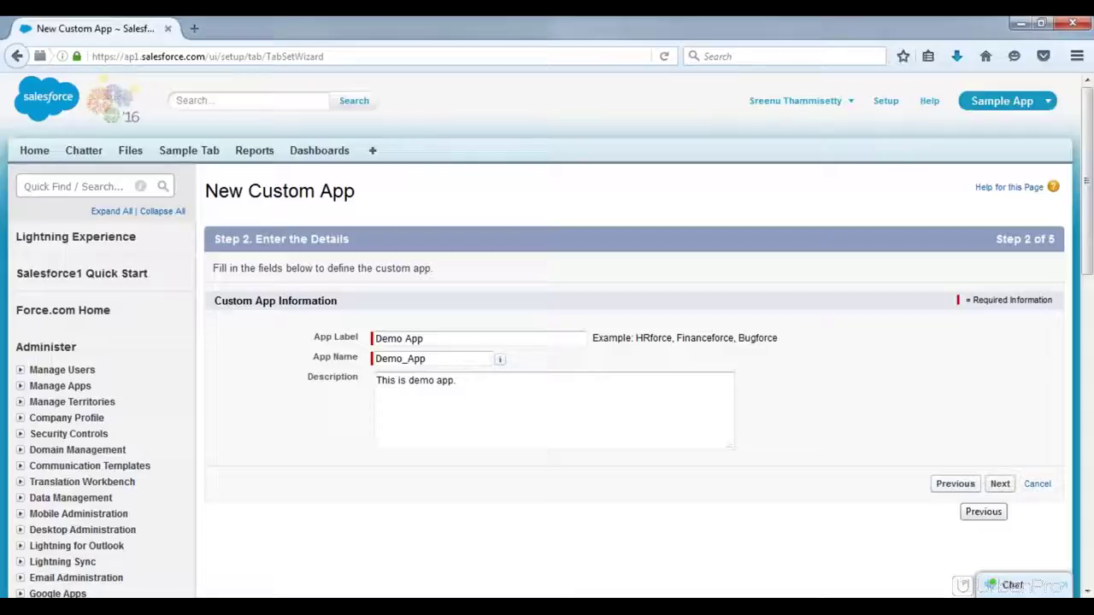
{"action": "left_click", "coordinate": [955, 484]}
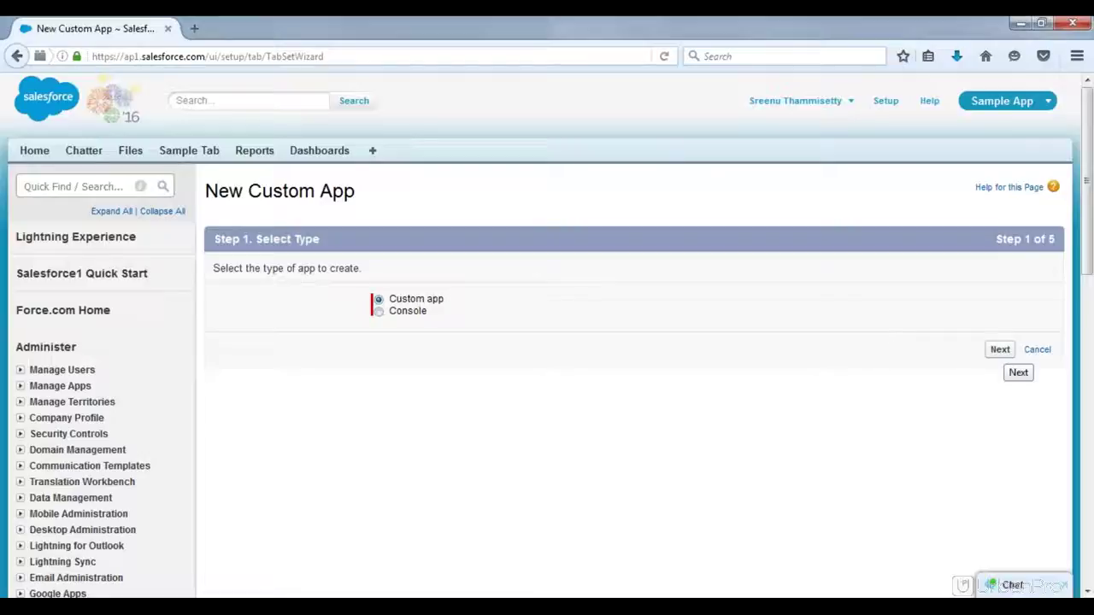
{"action": "left_click", "coordinate": [1000, 349]}
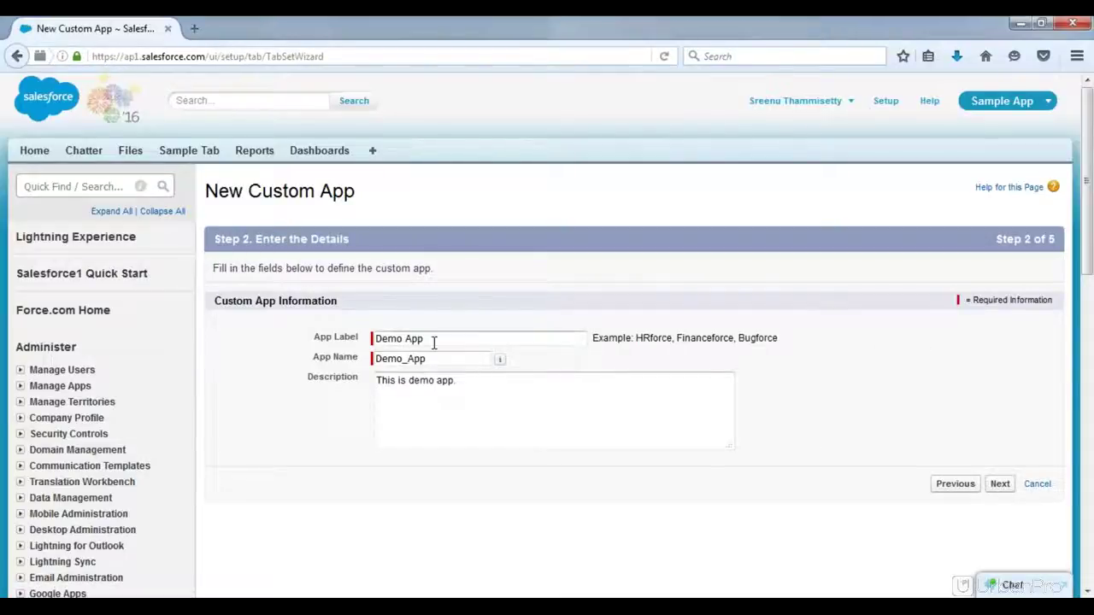
Step: Select the Demo App label and Demo_App name text to review them
{"action": "left_click_drag", "start_coordinate": [434, 342], "coordinate": [373, 340]}
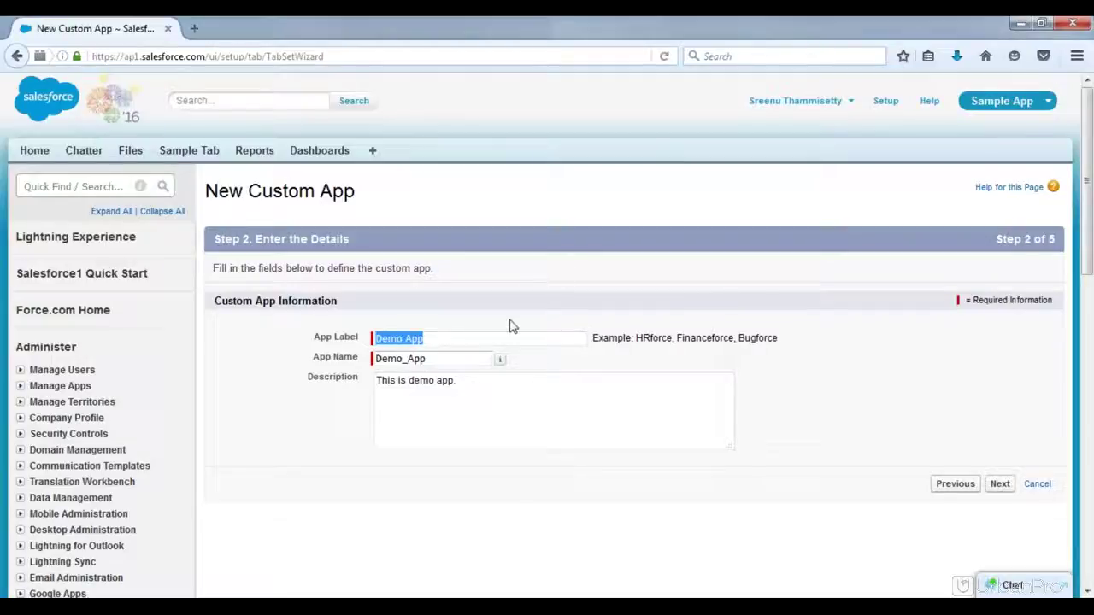
{"action": "left_click", "coordinate": [450, 339]}
{"action": "left_click", "coordinate": [461, 354]}
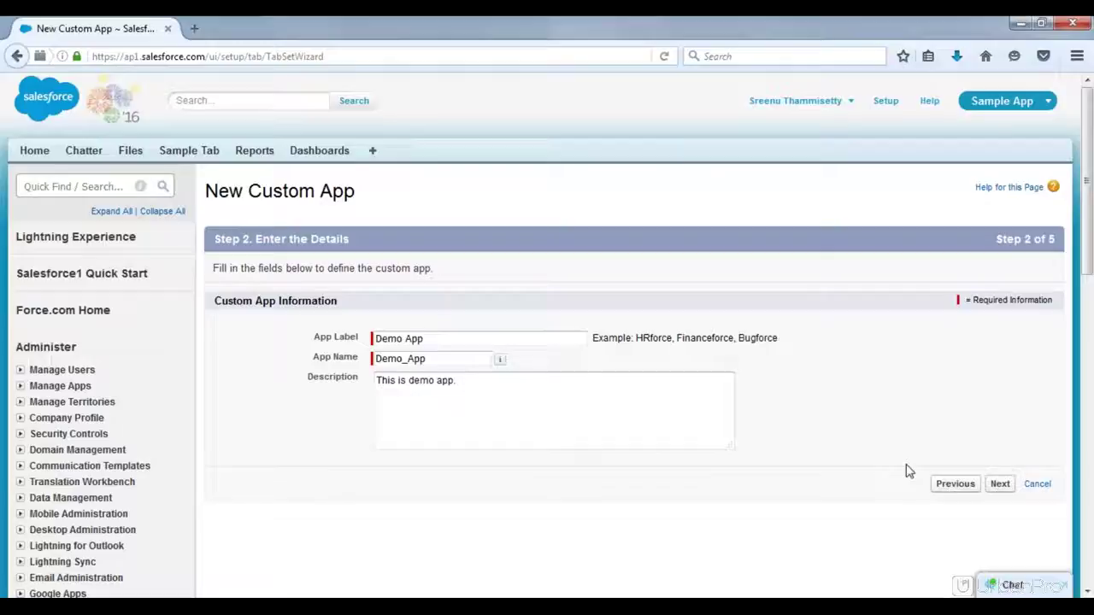
{"action": "left_click", "coordinate": [439, 359]}
{"action": "left_click_drag", "start_coordinate": [440, 360], "coordinate": [368, 365]}
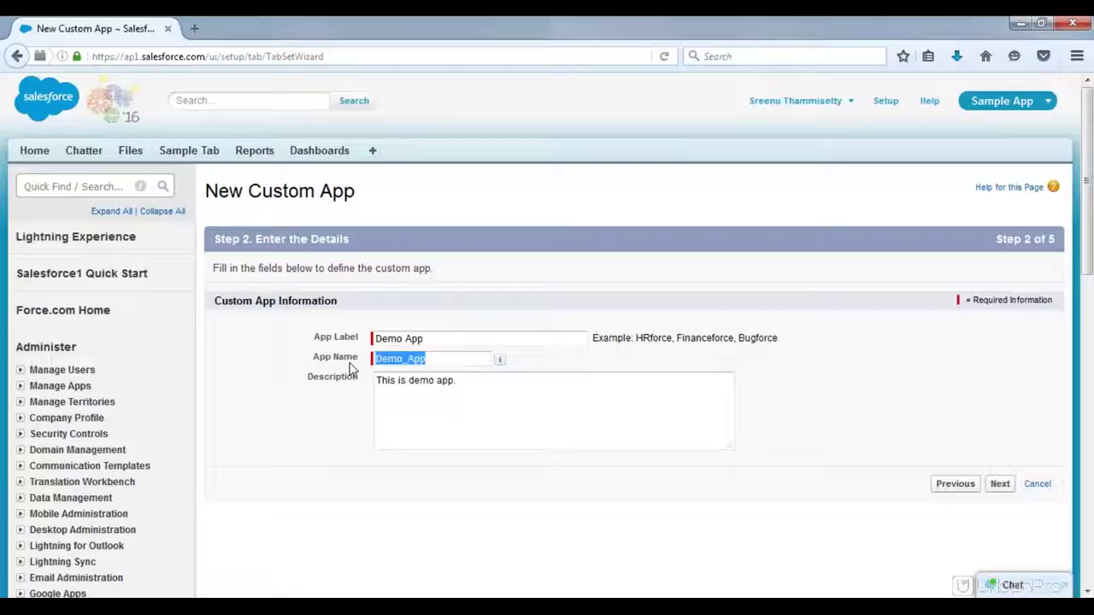
{"action": "left_click", "coordinate": [648, 368]}
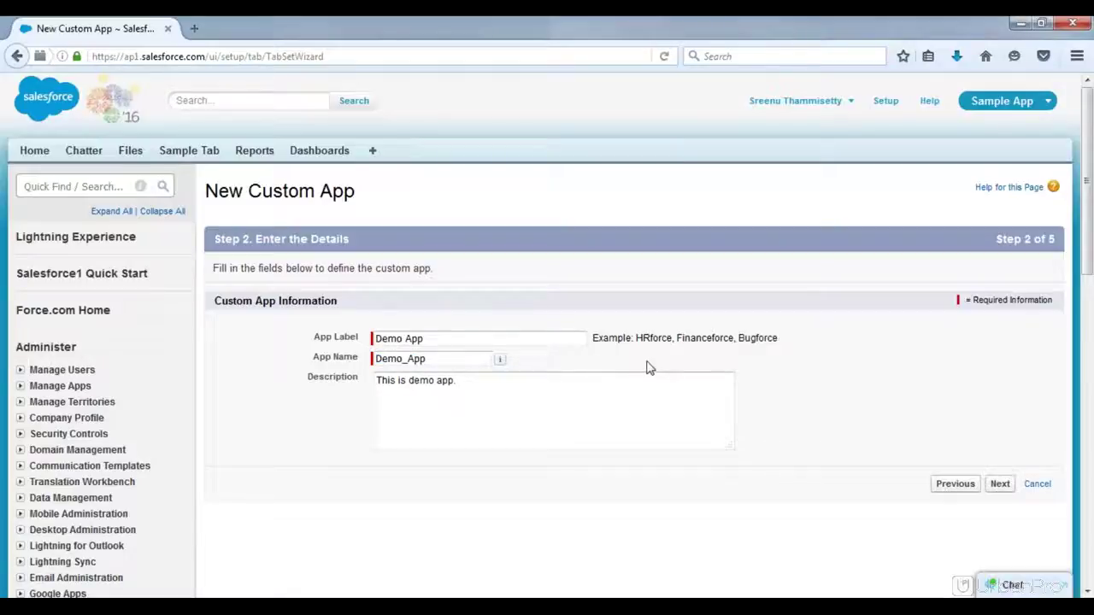
Step: Review the logo size guidance on Step 3, keep the default logo, and continue
{"action": "left_click", "coordinate": [999, 485]}
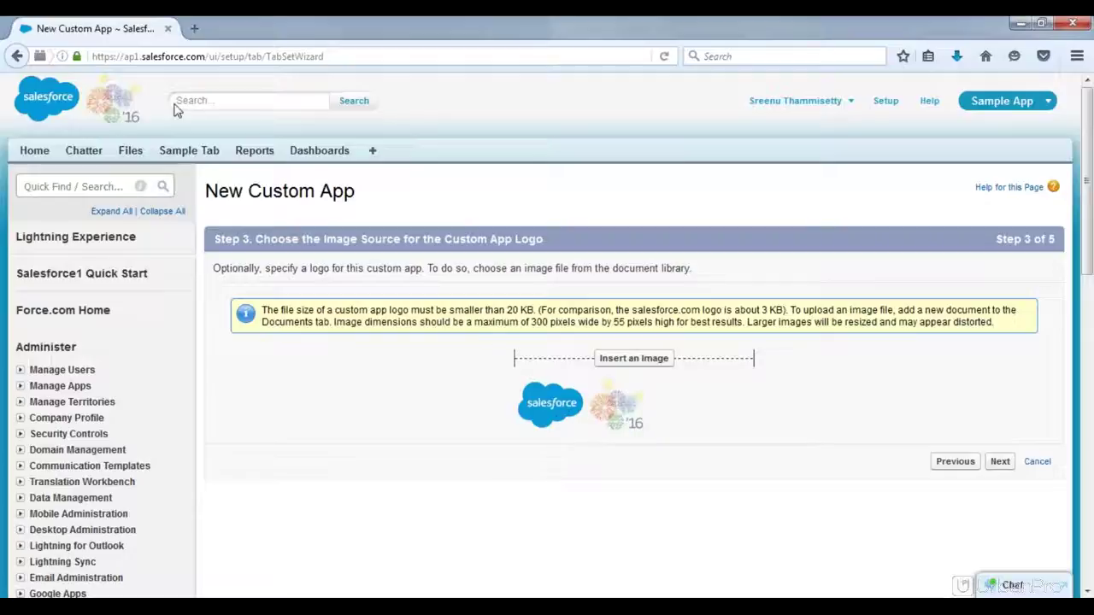
{"action": "left_click_drag", "start_coordinate": [49, 96], "coordinate": [154, 111]}
{"action": "left_click_drag", "start_coordinate": [328, 310], "coordinate": [1005, 333]}
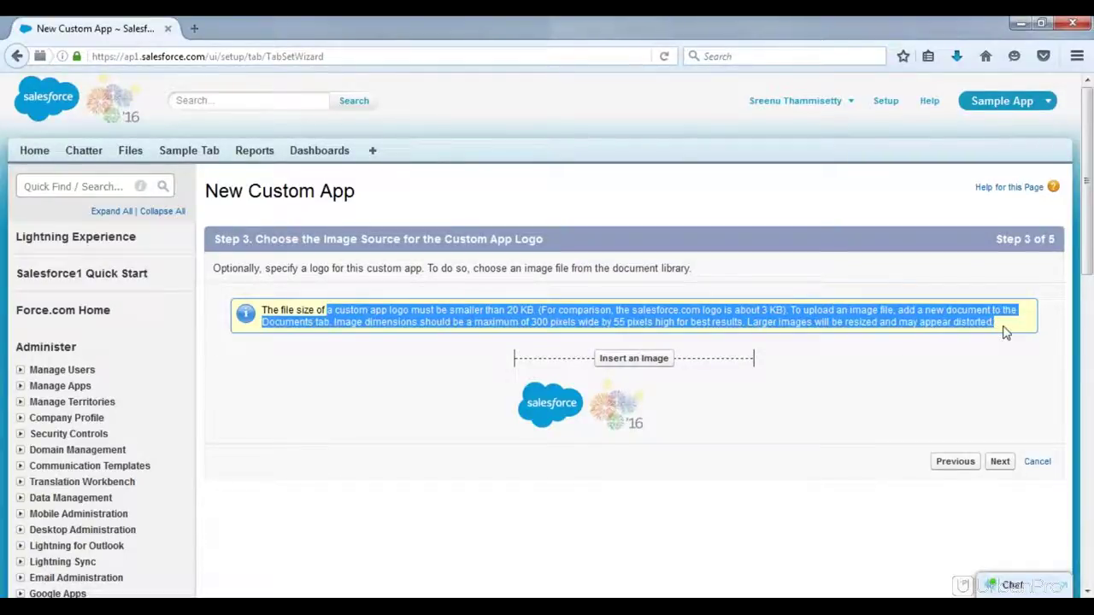
{"action": "left_click", "coordinate": [1003, 332]}
{"action": "left_click", "coordinate": [1000, 461]}
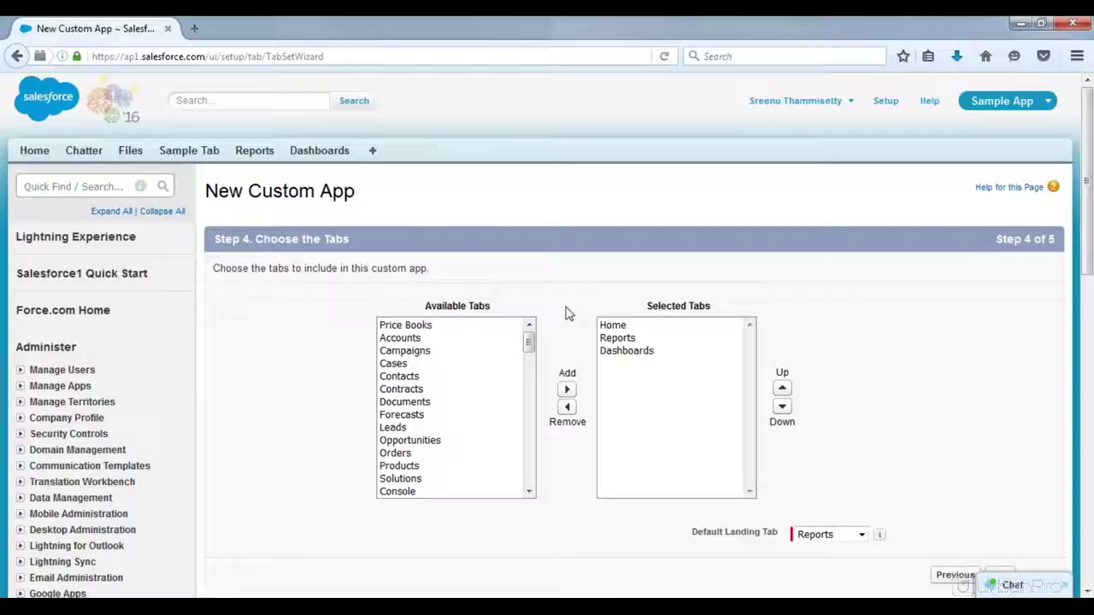
{"action": "left_click", "coordinate": [617, 340]}
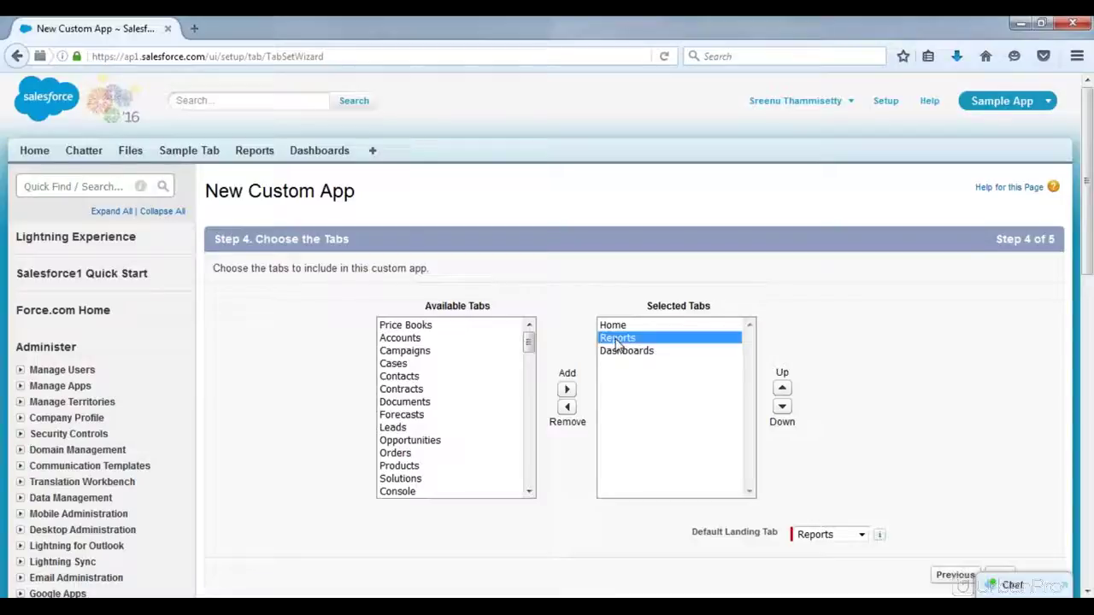
{"action": "left_click", "coordinate": [630, 351]}
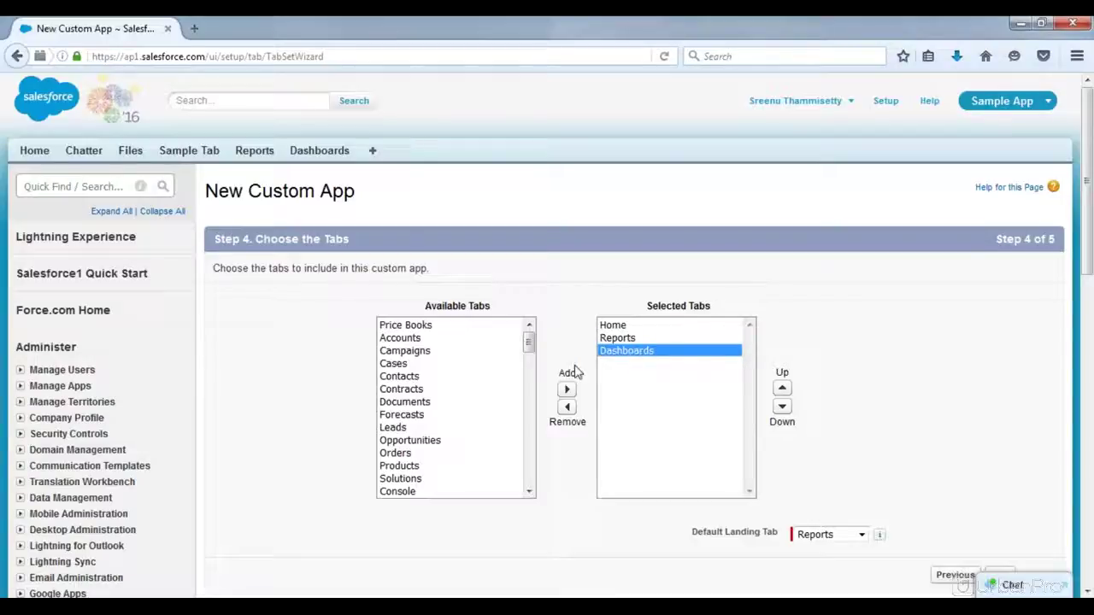
{"action": "left_click", "coordinate": [418, 388]}
{"action": "left_click", "coordinate": [566, 390]}
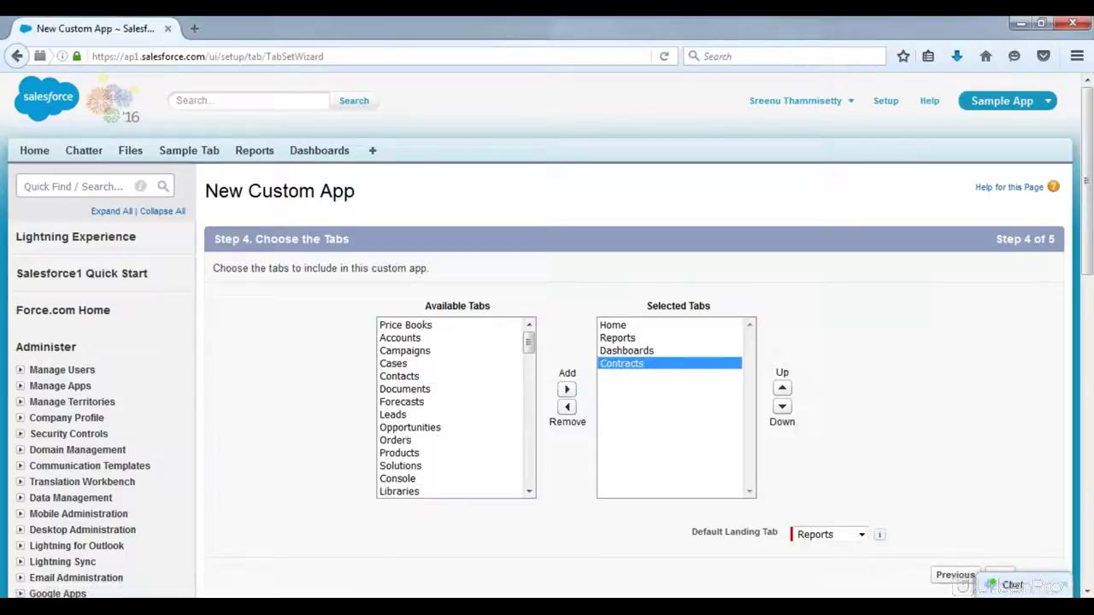
{"action": "left_click", "coordinate": [569, 407]}
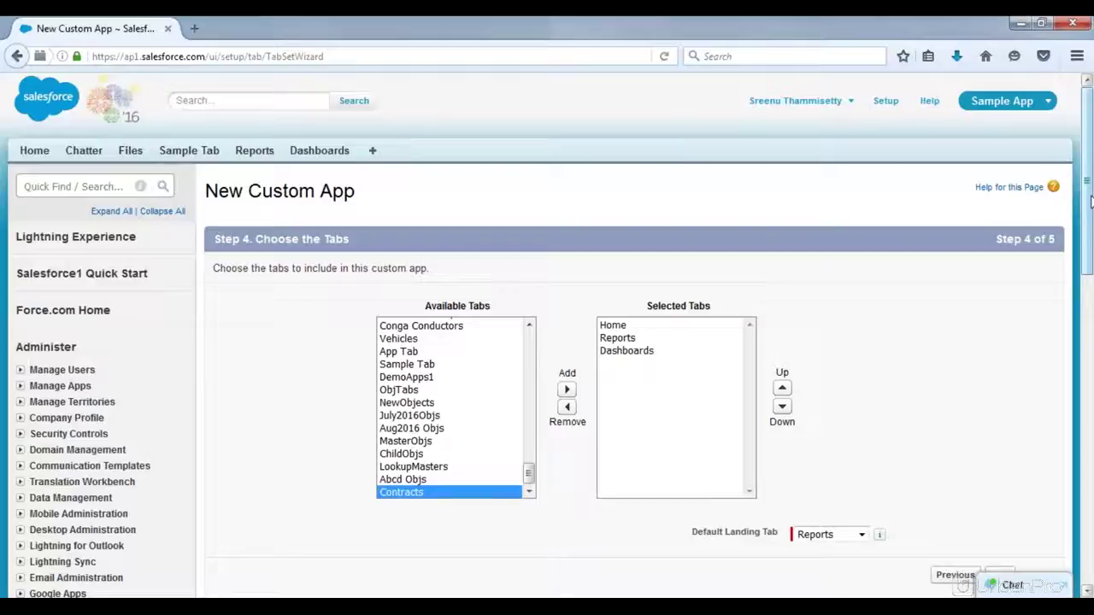
{"action": "scroll", "coordinate": [1091, 224], "scroll_direction": "down", "scroll_amount": 1}
{"action": "scroll", "coordinate": [1090, 201], "scroll_direction": "up", "scroll_amount": 1}
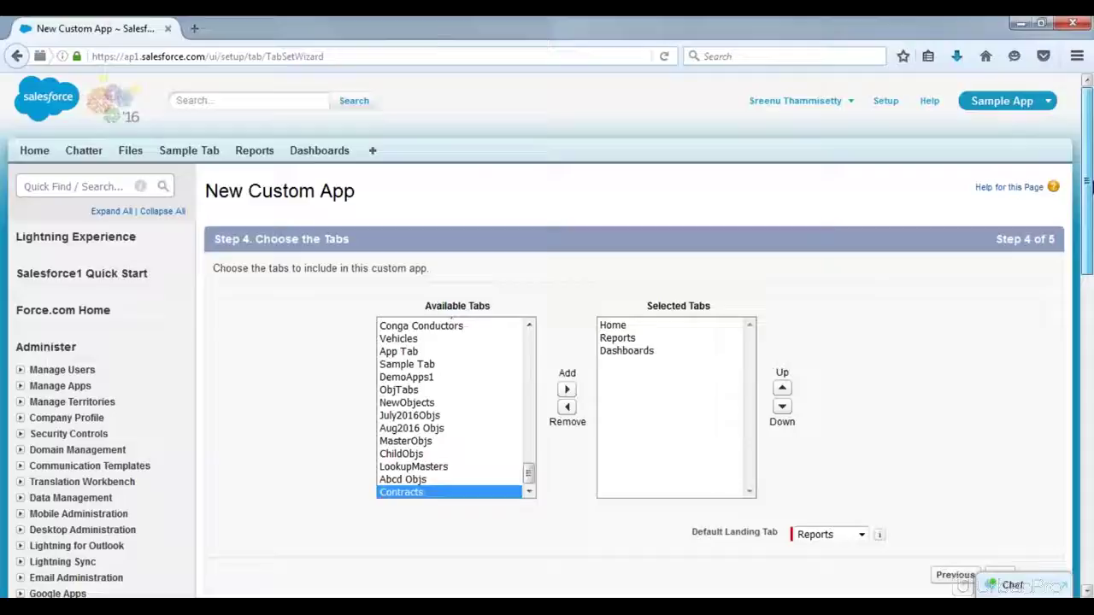
{"action": "scroll", "coordinate": [1089, 197], "scroll_direction": "down", "scroll_amount": 2}
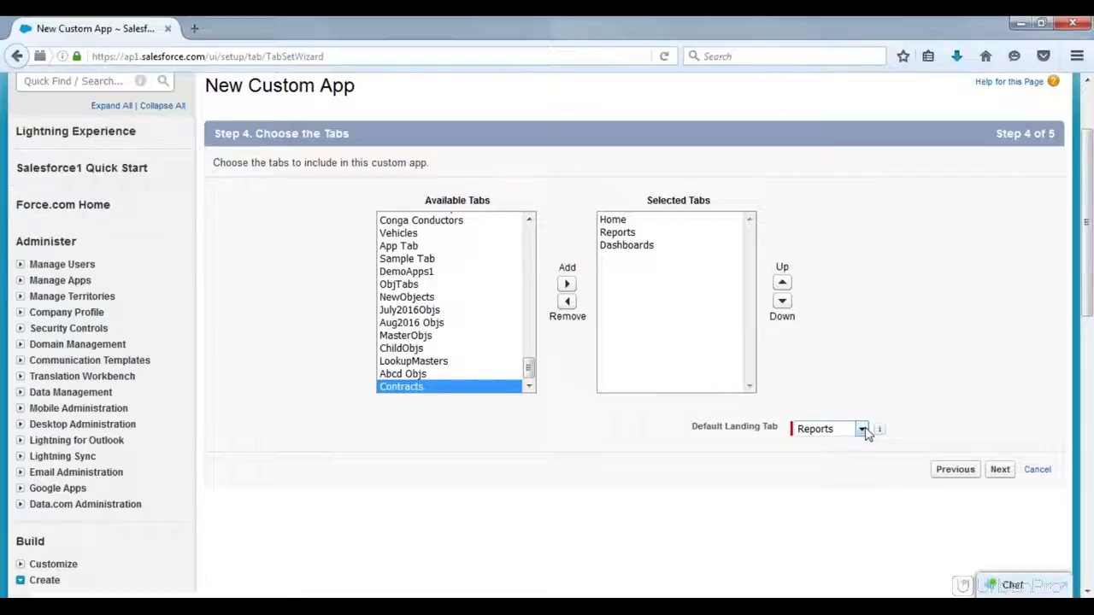
Step: Try Home and Reports, then set Dashboards as Default Landing Tab and advance to profiles
{"action": "left_click", "coordinate": [862, 430]}
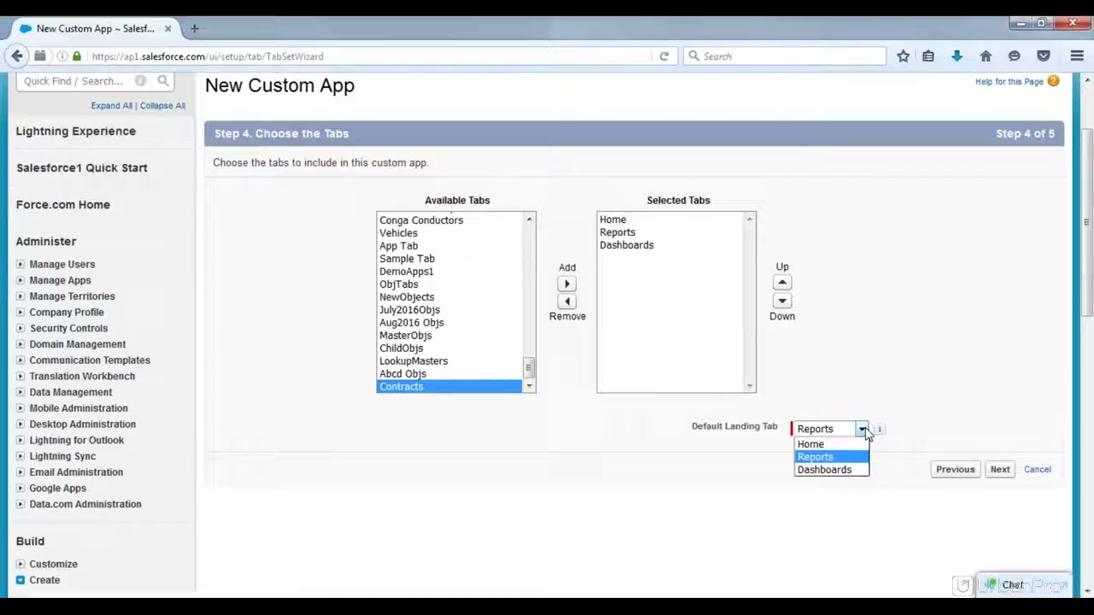
{"action": "left_click", "coordinate": [864, 432]}
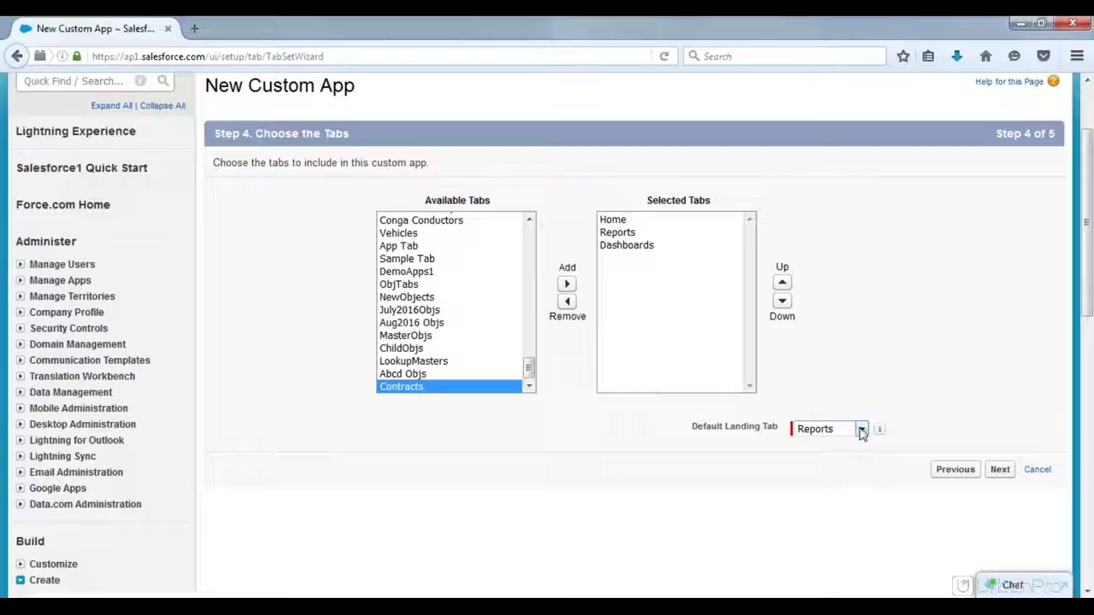
{"action": "left_click", "coordinate": [862, 432]}
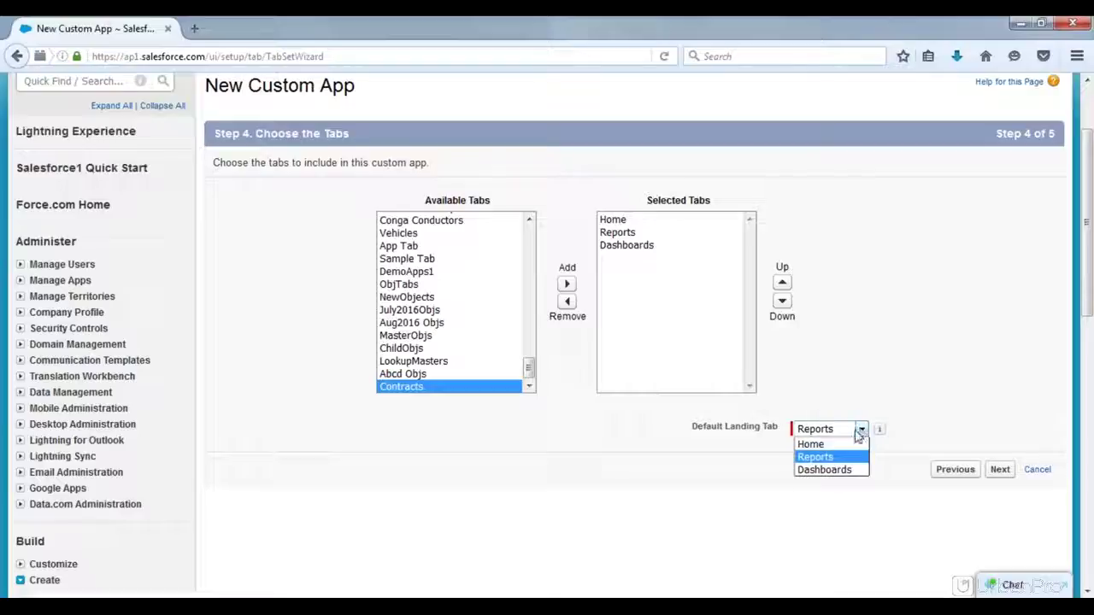
{"action": "left_click", "coordinate": [811, 444]}
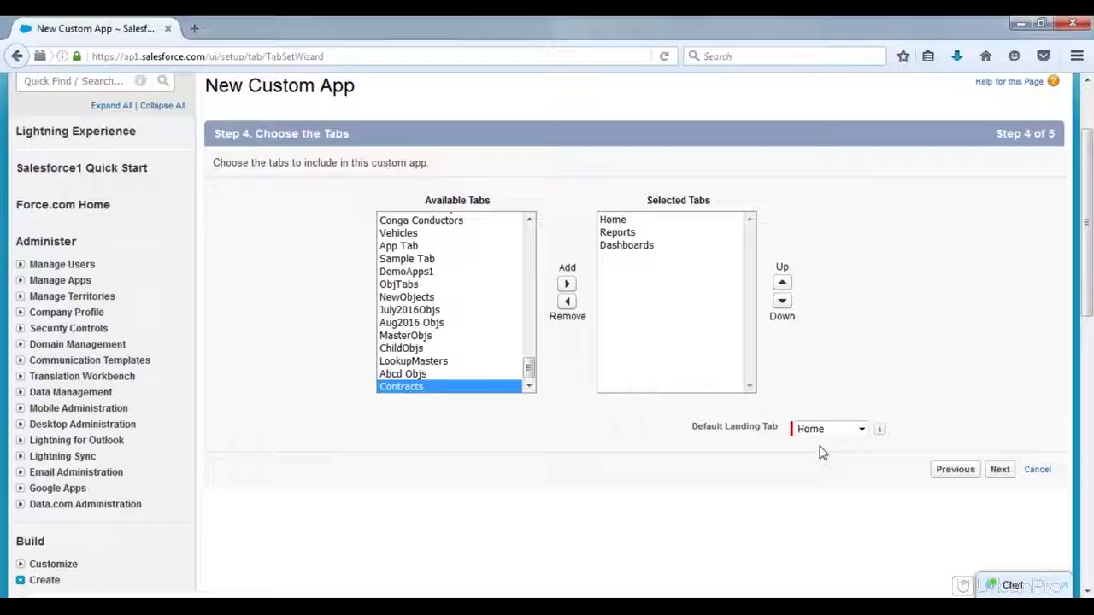
{"action": "left_click", "coordinate": [864, 430]}
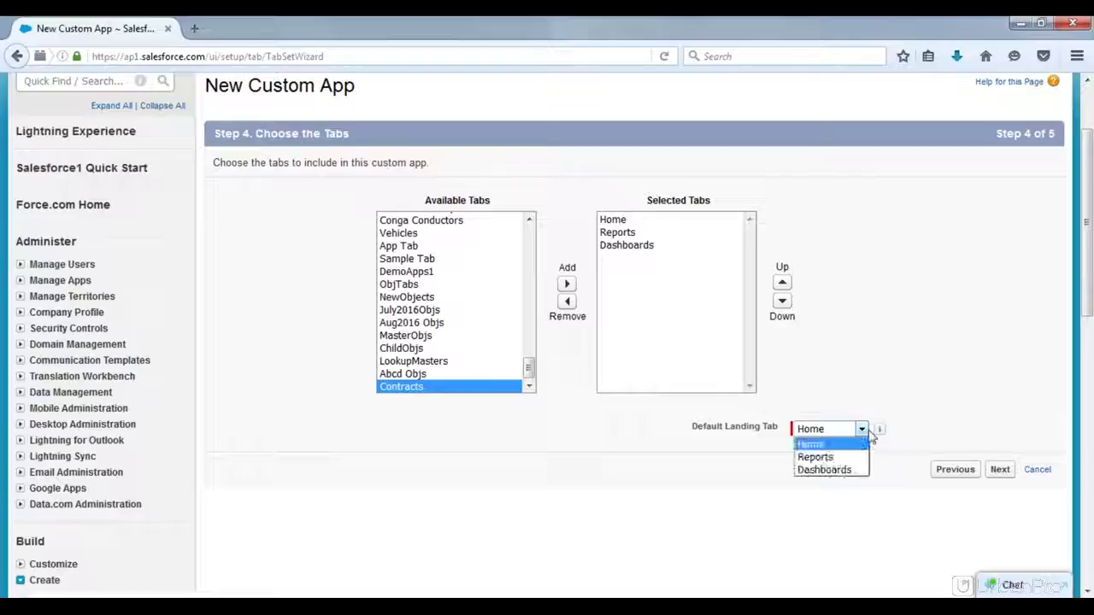
{"action": "left_click", "coordinate": [830, 458]}
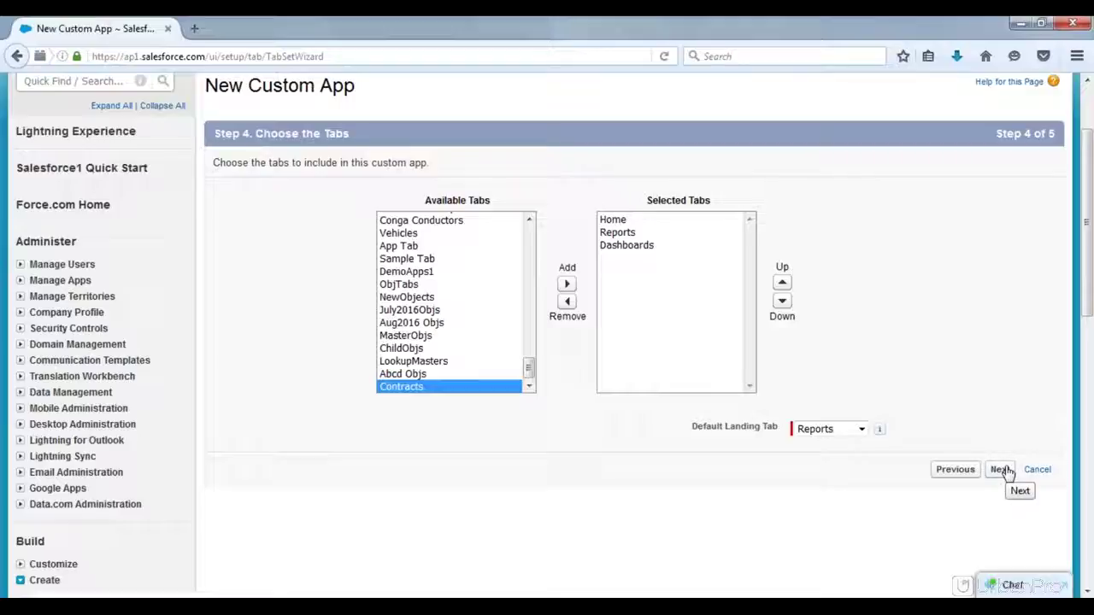
{"action": "left_click", "coordinate": [862, 430]}
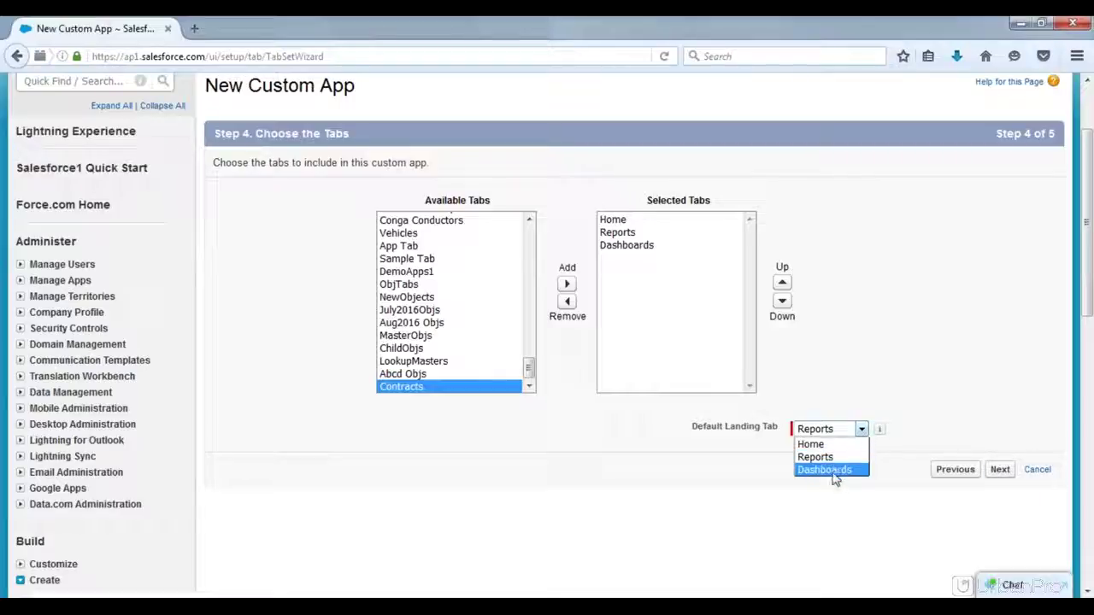
{"action": "left_click", "coordinate": [825, 471]}
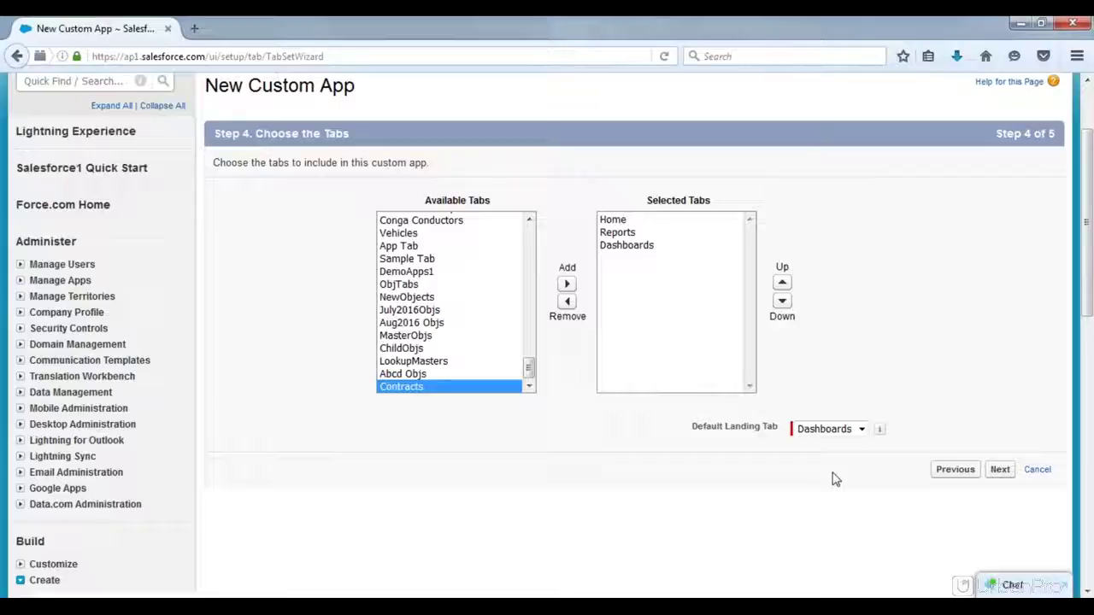
{"action": "left_click", "coordinate": [1000, 471]}
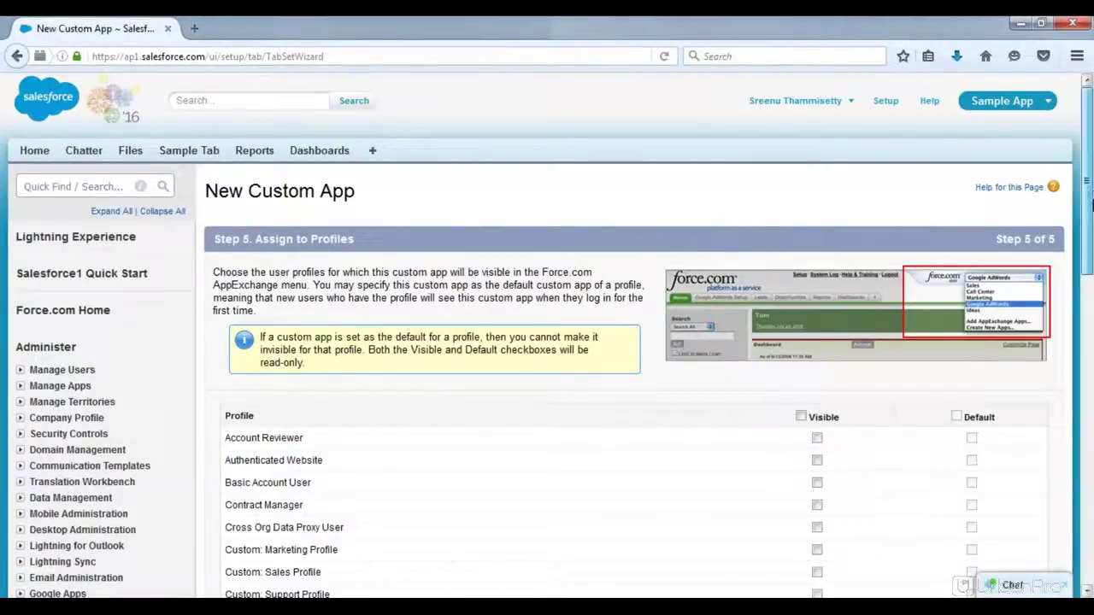
Step: Make Demo App visible to all profiles with the Visible header checkbox, then save the app
{"action": "scroll", "coordinate": [1088, 203], "scroll_direction": "down", "scroll_amount": 1}
{"action": "left_click_drag", "start_coordinate": [1090, 203], "coordinate": [1089, 270]}
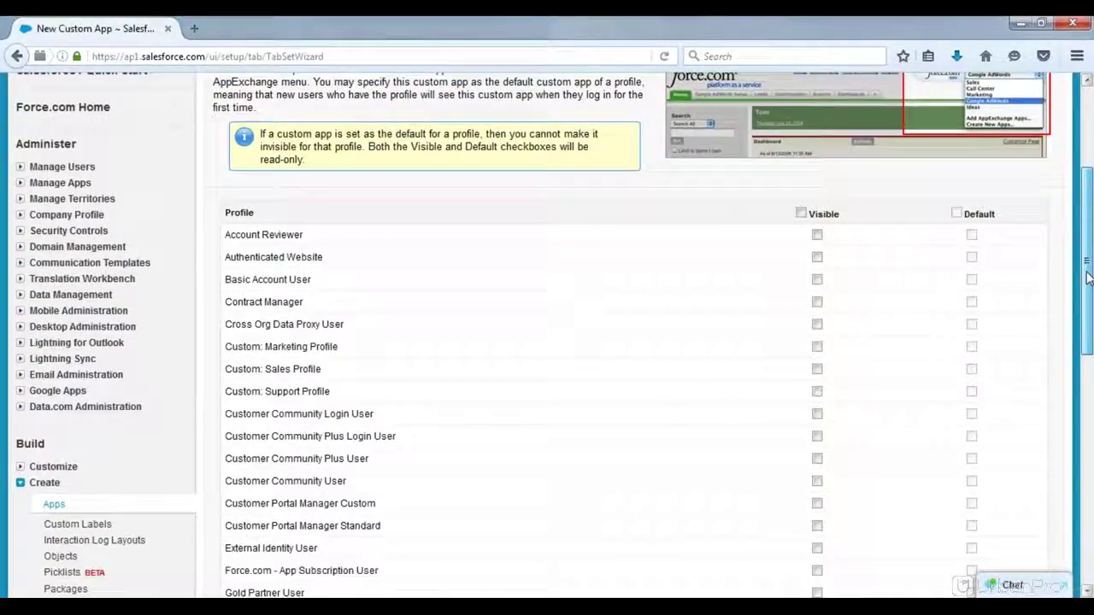
{"action": "left_click_drag", "start_coordinate": [1087, 277], "coordinate": [1088, 306]}
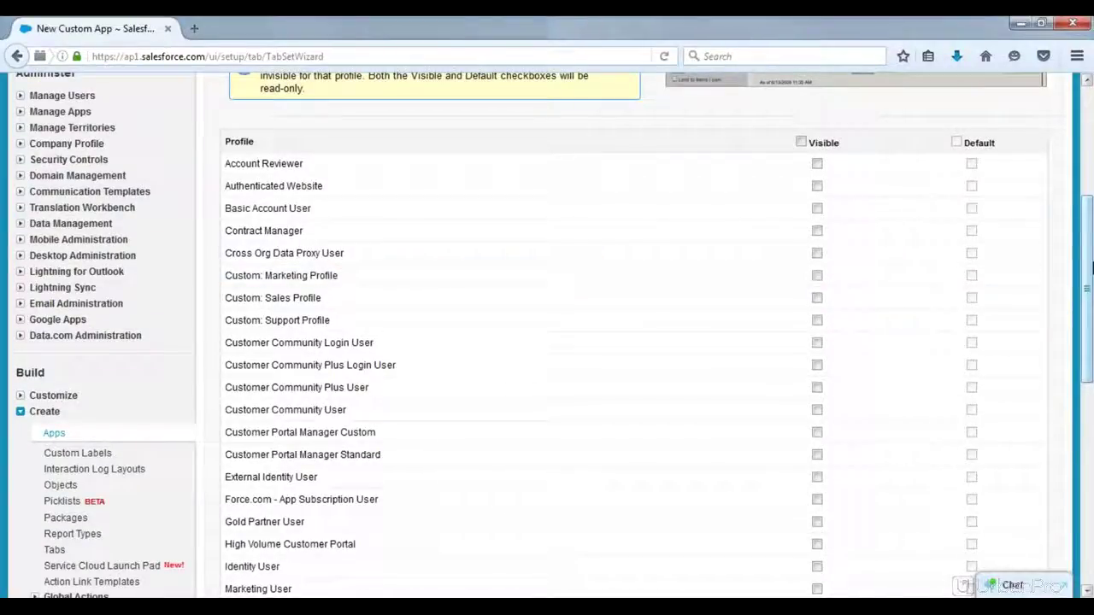
{"action": "left_click", "coordinate": [801, 144]}
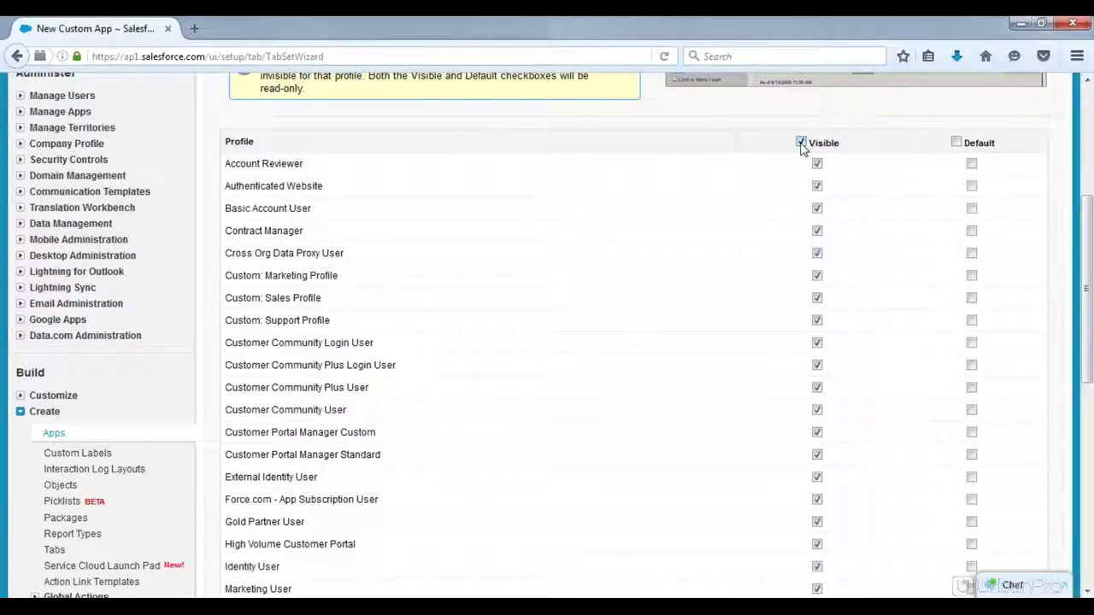
{"action": "left_click", "coordinate": [801, 143]}
{"action": "left_click", "coordinate": [801, 144]}
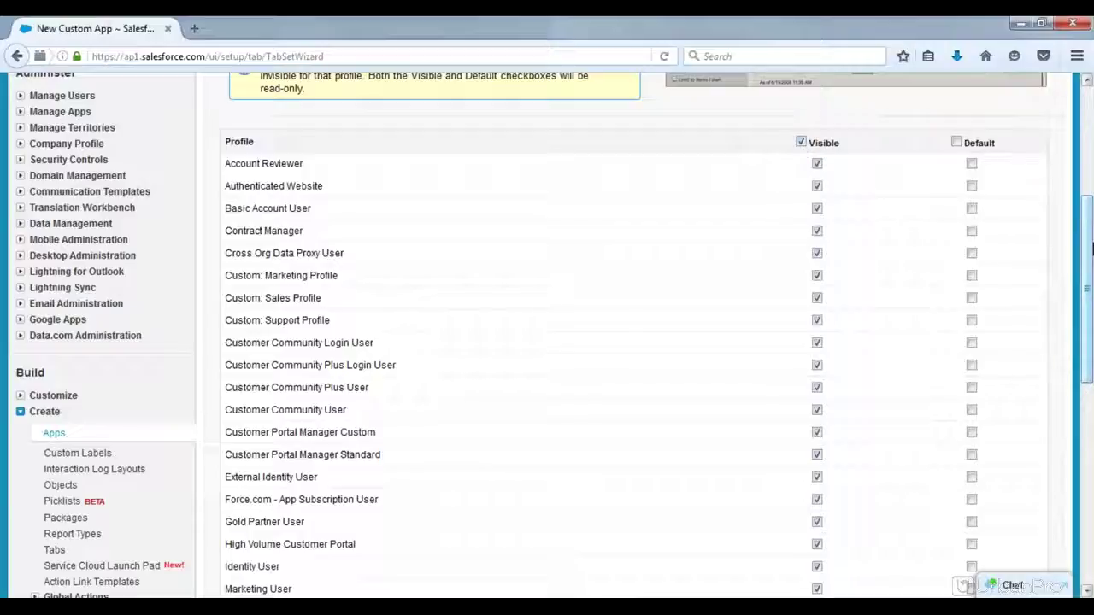
{"action": "left_click_drag", "start_coordinate": [1089, 247], "coordinate": [1085, 402]}
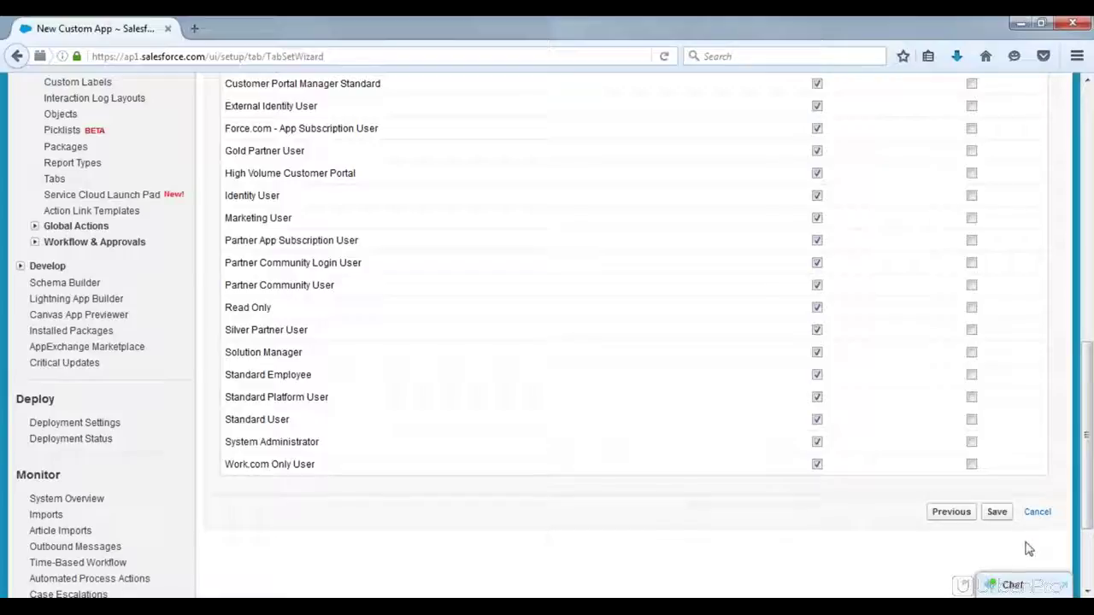
{"action": "left_click", "coordinate": [998, 513]}
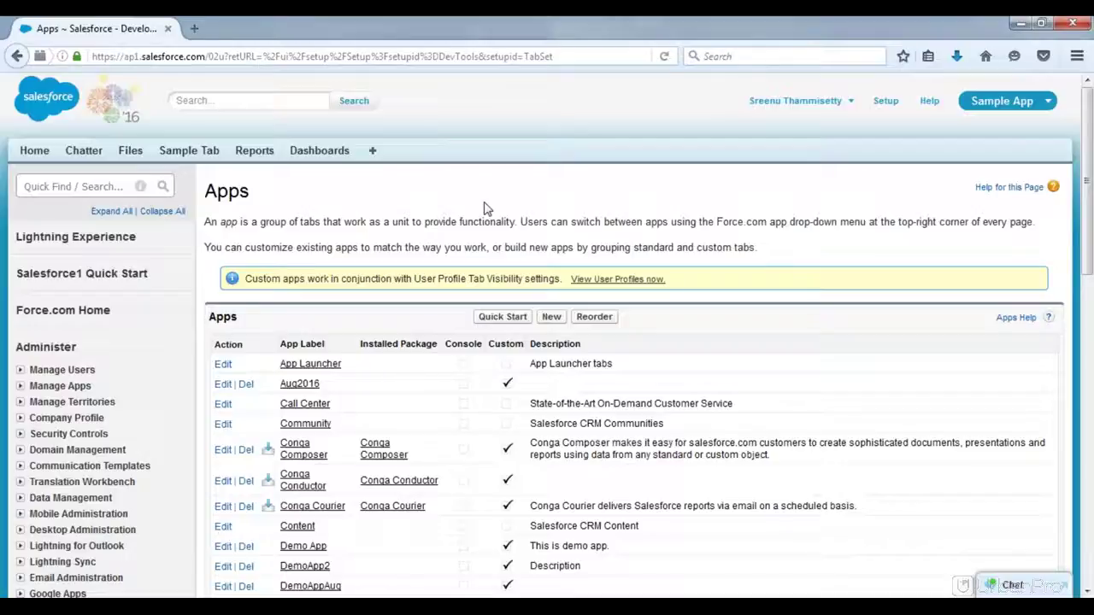
Step: Switch to Demo App, landing on its Sample Dashboard, then bring the Notepad notes forward
{"action": "left_click", "coordinate": [1003, 103]}
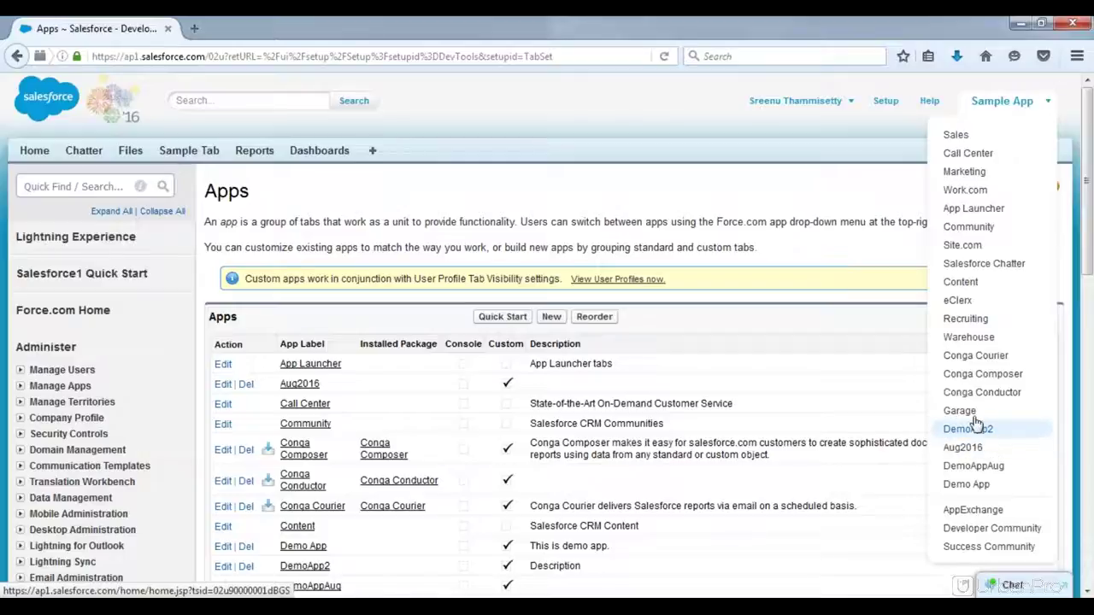
{"action": "left_click", "coordinate": [970, 484]}
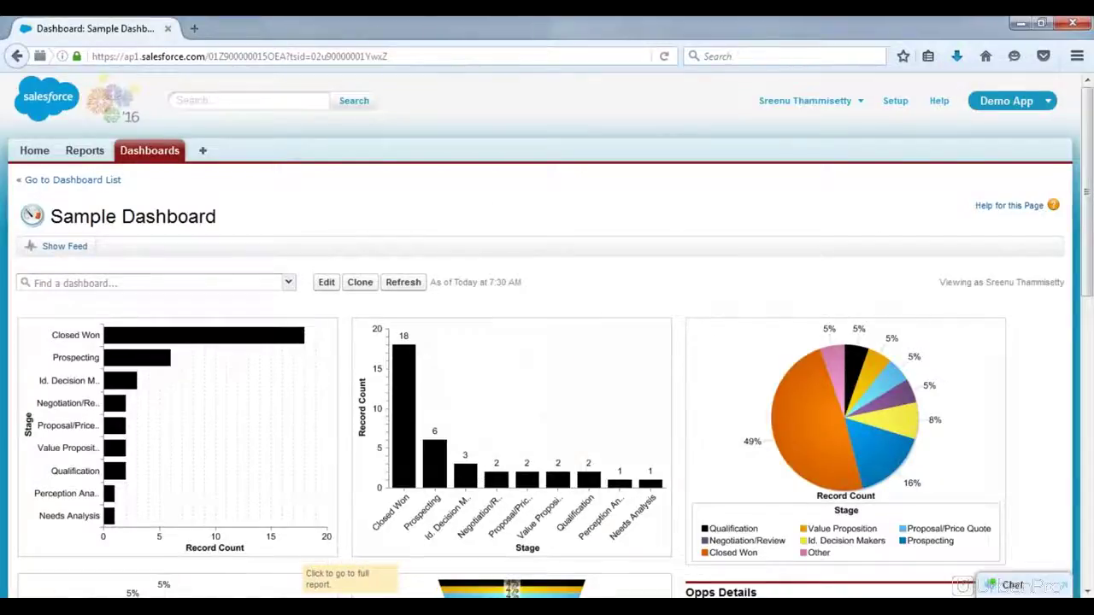
{"action": "mouse_move", "coordinate": [269, 611]}
{"action": "left_click", "coordinate": [270, 526]}
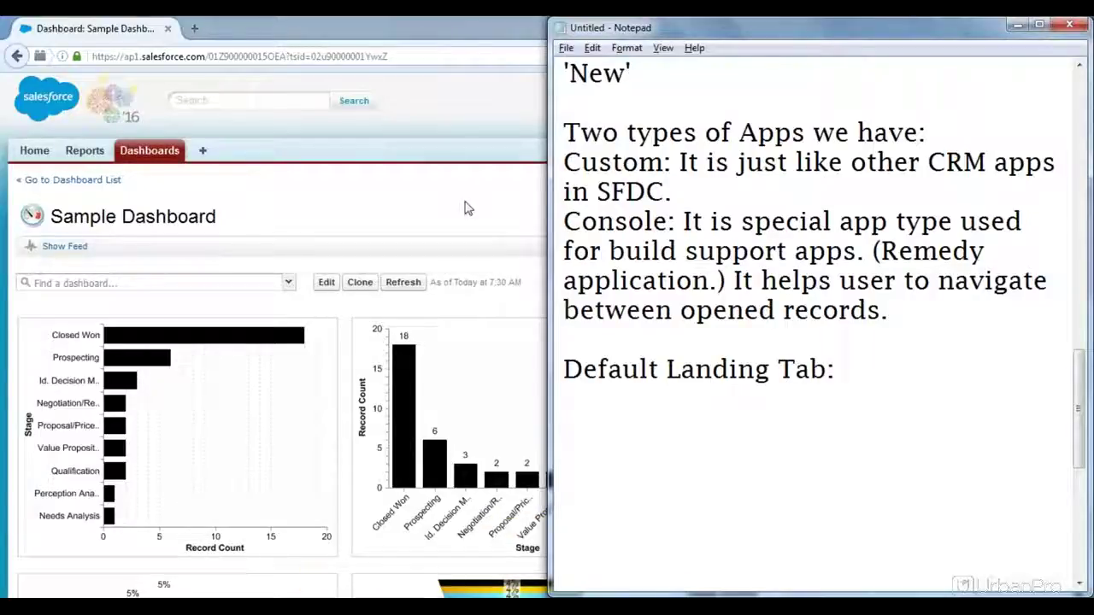
Step: Note "I have created one app using 'New' button." under Default Landing Tab, then return to Salesforce
{"action": "key", "text": "Return"}
{"action": "key", "text": "Return"}
{"action": "key", "text": "Return"}
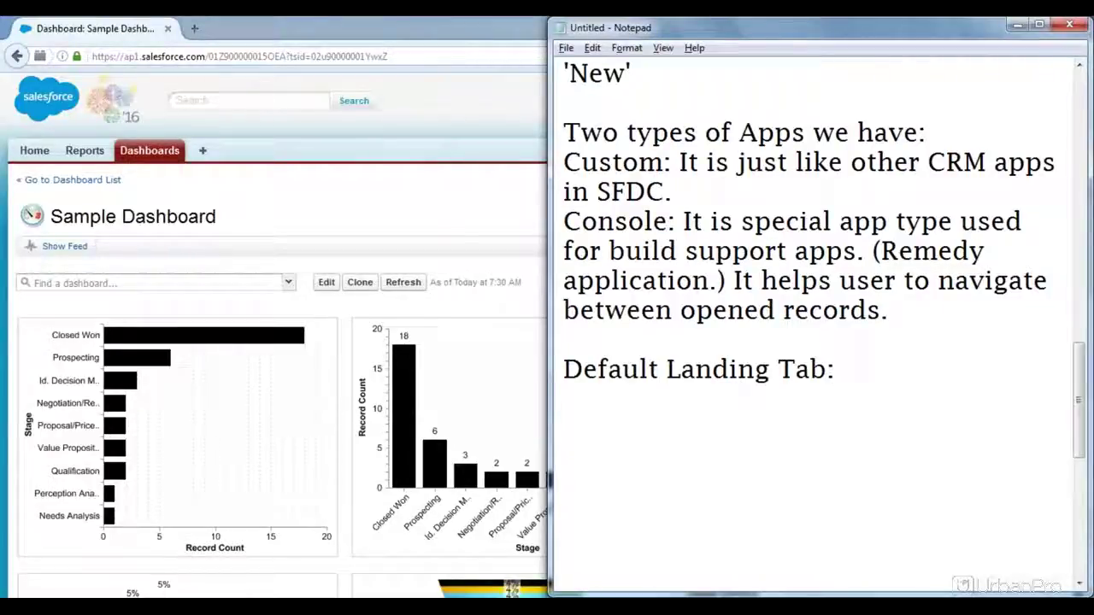
{"action": "type", "text": "I hav"}
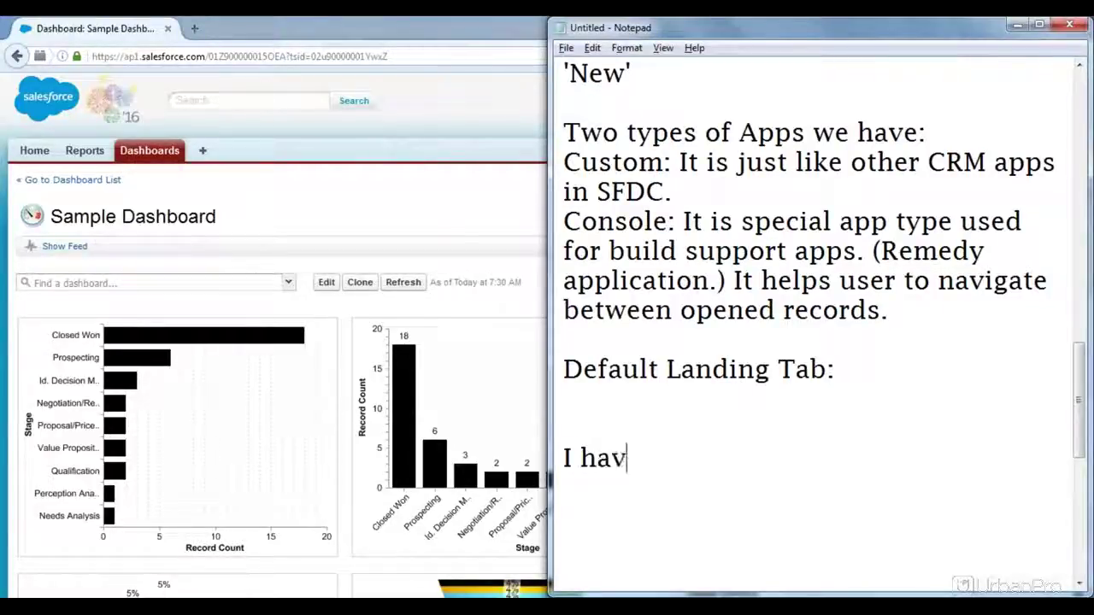
{"action": "type", "text": "e create"}
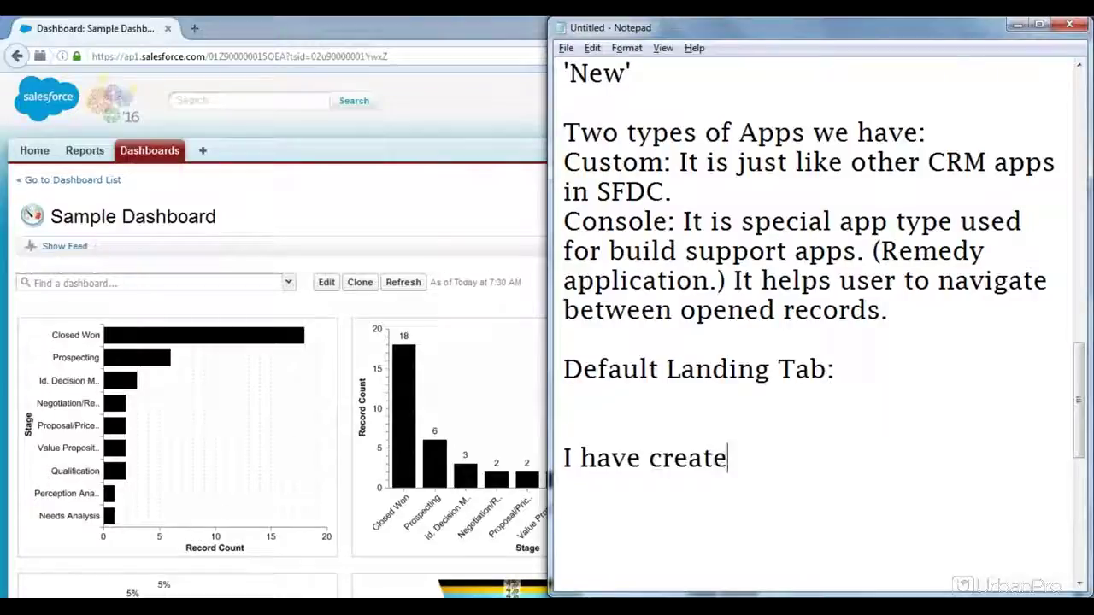
{"action": "type", "text": "d one app"}
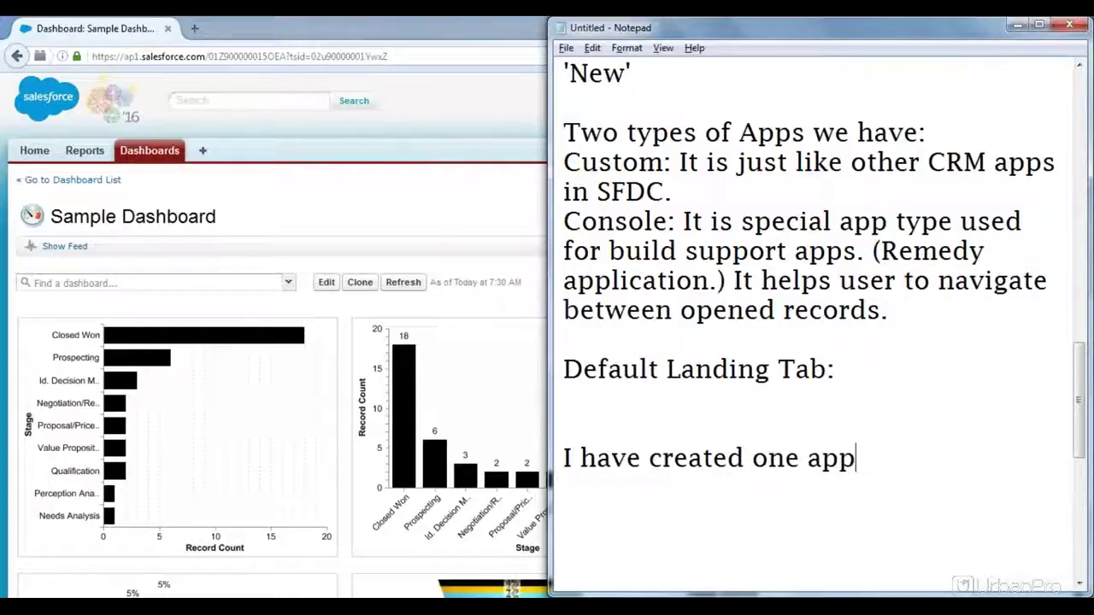
{"action": "type", "text": " using Object"}
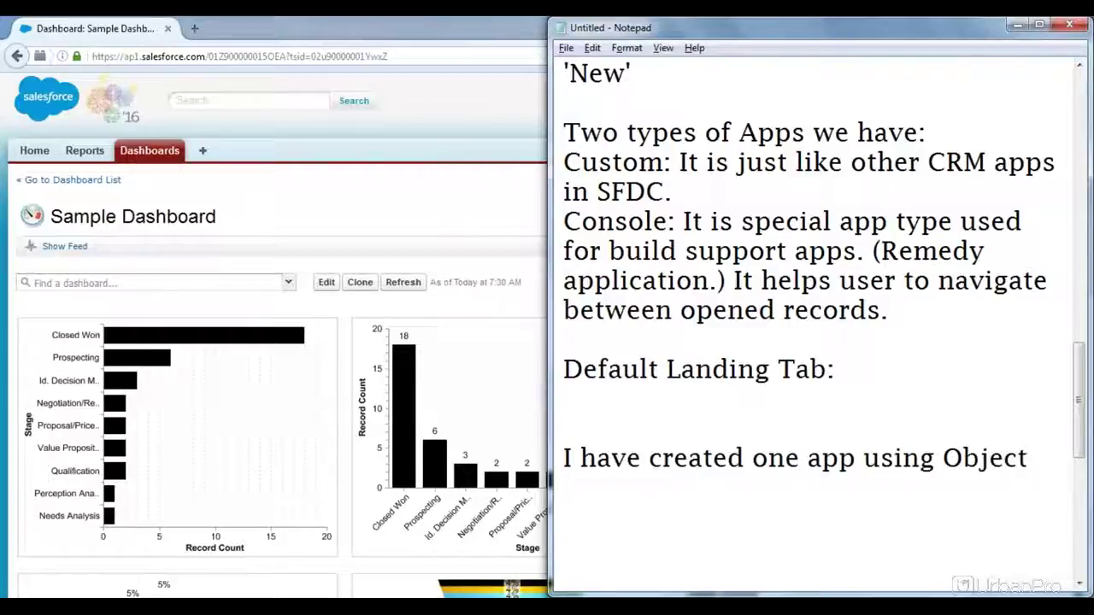
{"action": "key", "text": "BackSpace"}
{"action": "key", "text": "BackSpace"}
{"action": "key", "text": "BackSpace"}
{"action": "key", "text": "BackSpace"}
{"action": "key", "text": "BackSpace"}
{"action": "key", "text": "BackSpace"}
{"action": "key", "text": "BackSpace"}
{"action": "type", "text": "''New"}
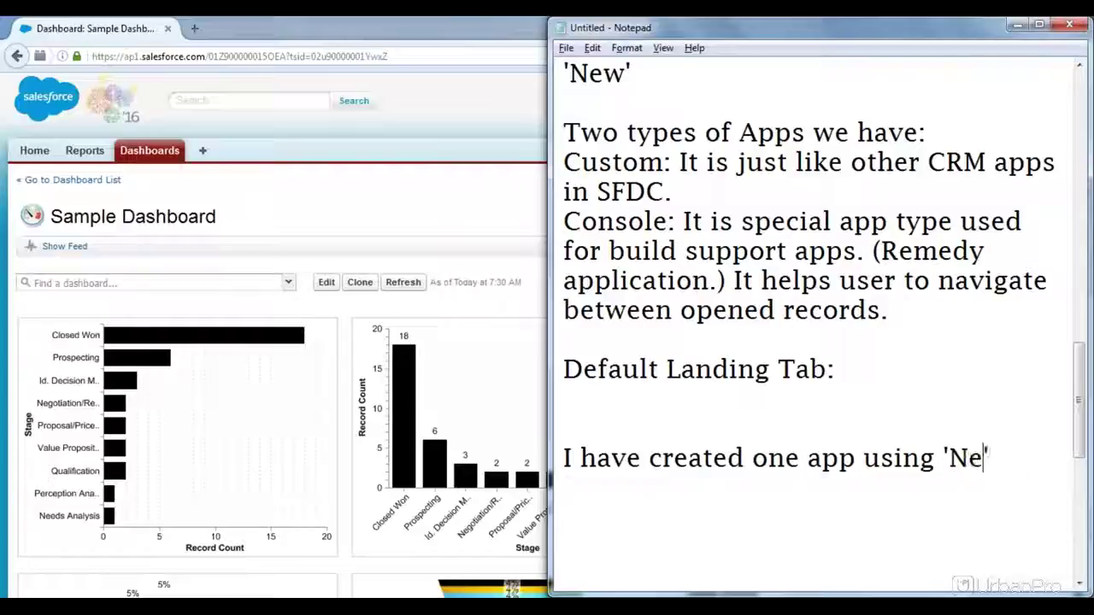
{"action": "type", "text": " button."}
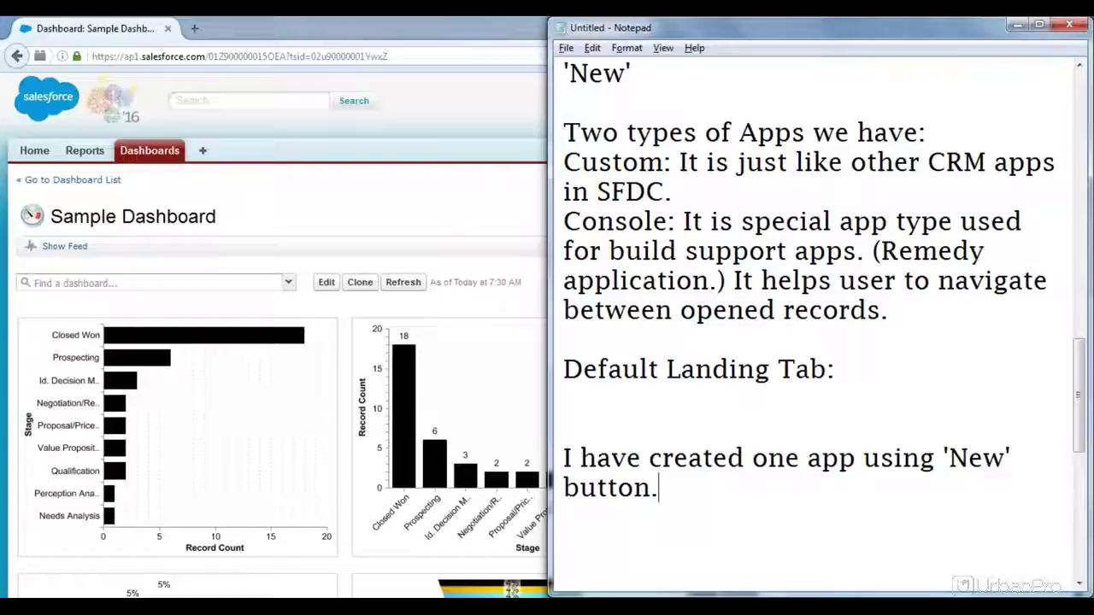
{"action": "left_click", "coordinate": [444, 183]}
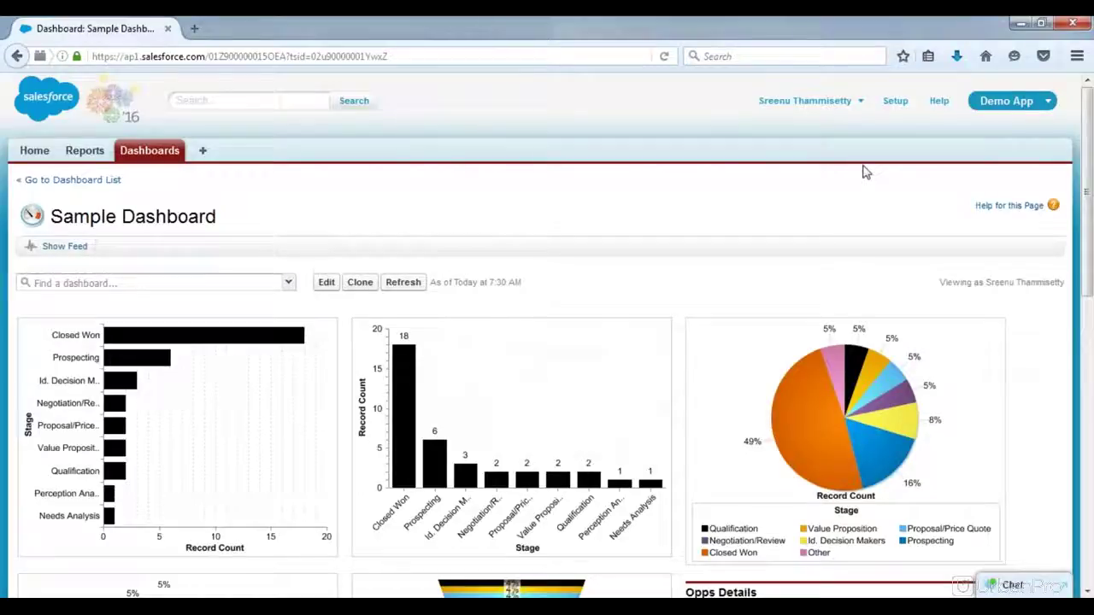
Step: Open the Apps list under Setup's Build > Create section
{"action": "left_click", "coordinate": [894, 102]}
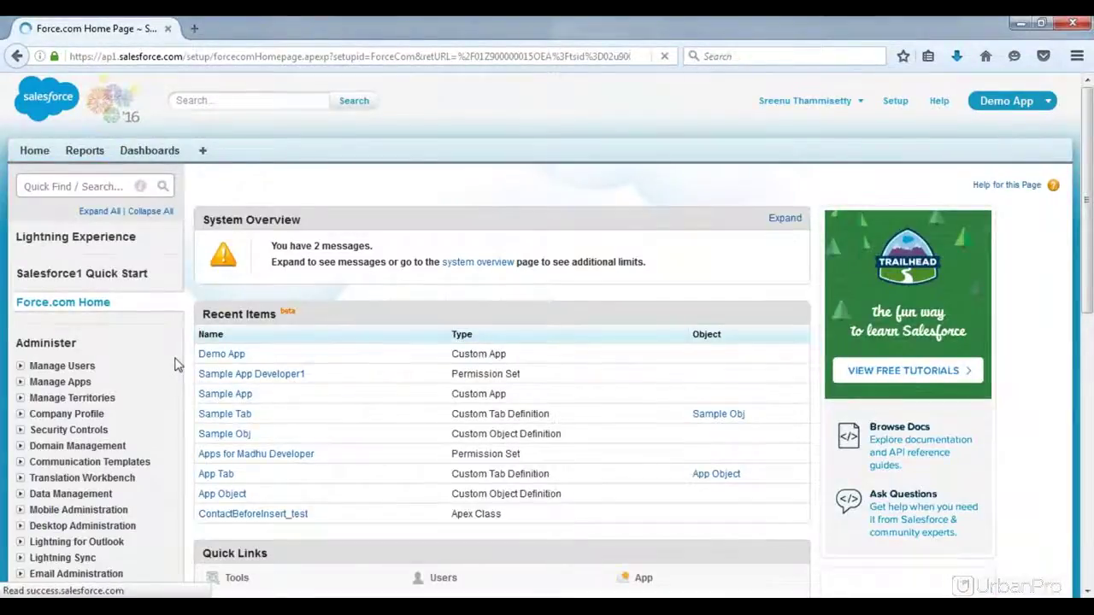
{"action": "scroll", "coordinate": [175, 365], "scroll_direction": "down", "scroll_amount": 1}
{"action": "scroll", "coordinate": [175, 365], "scroll_direction": "down", "scroll_amount": 2}
{"action": "scroll", "coordinate": [174, 365], "scroll_direction": "down", "scroll_amount": 3}
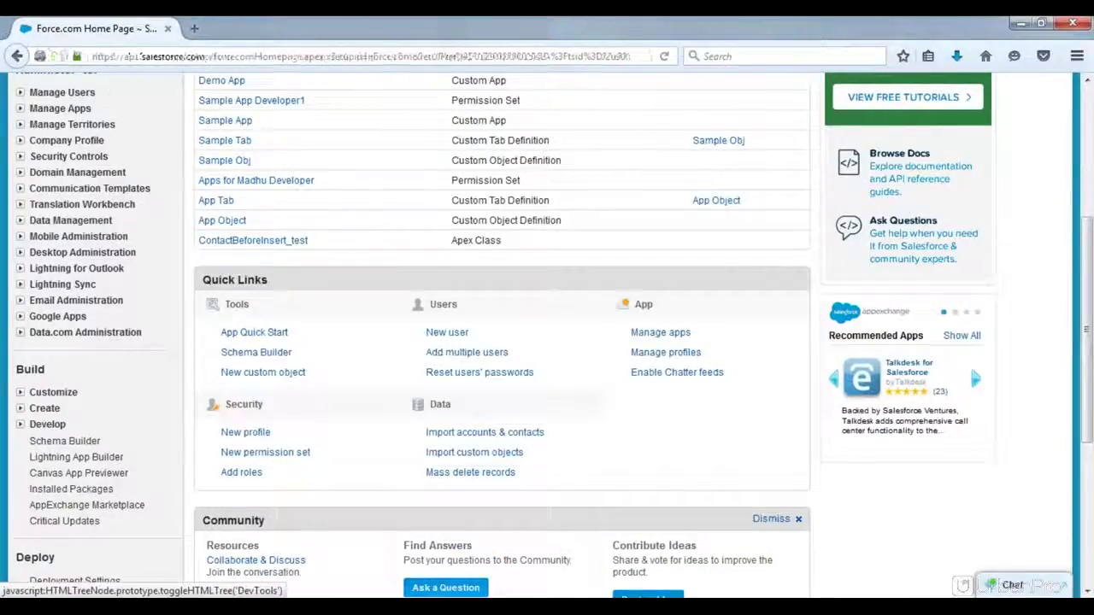
{"action": "left_click", "coordinate": [20, 407]}
{"action": "left_click", "coordinate": [55, 426]}
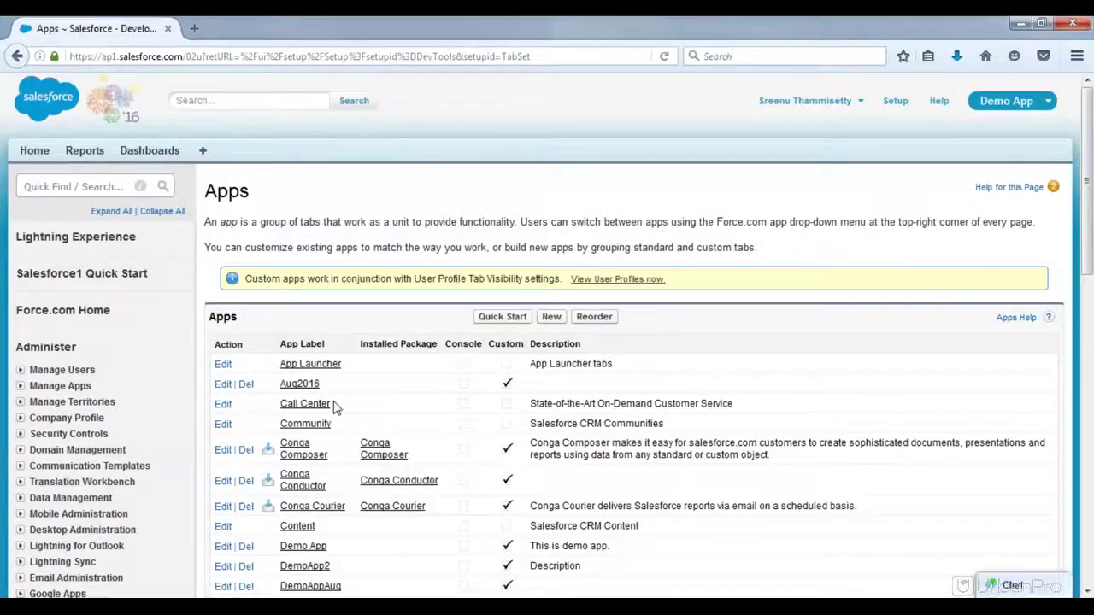
Step: Open Demo App's Custom App Edit page from the Apps list
{"action": "scroll", "coordinate": [338, 408], "scroll_direction": "down", "scroll_amount": 1}
{"action": "scroll", "coordinate": [335, 408], "scroll_direction": "down", "scroll_amount": 5}
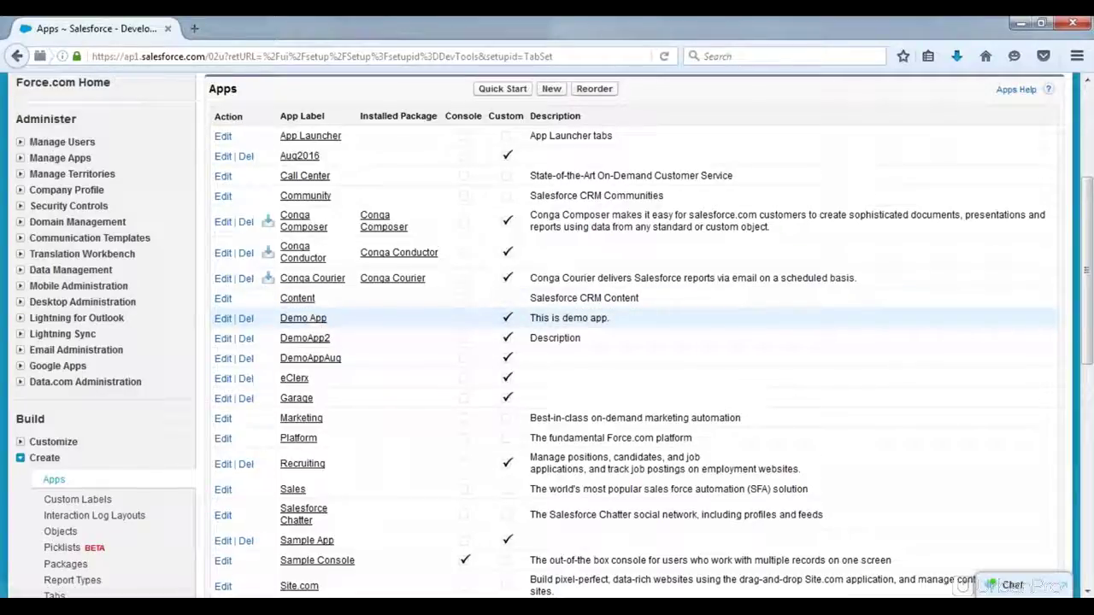
{"action": "left_click", "coordinate": [223, 320]}
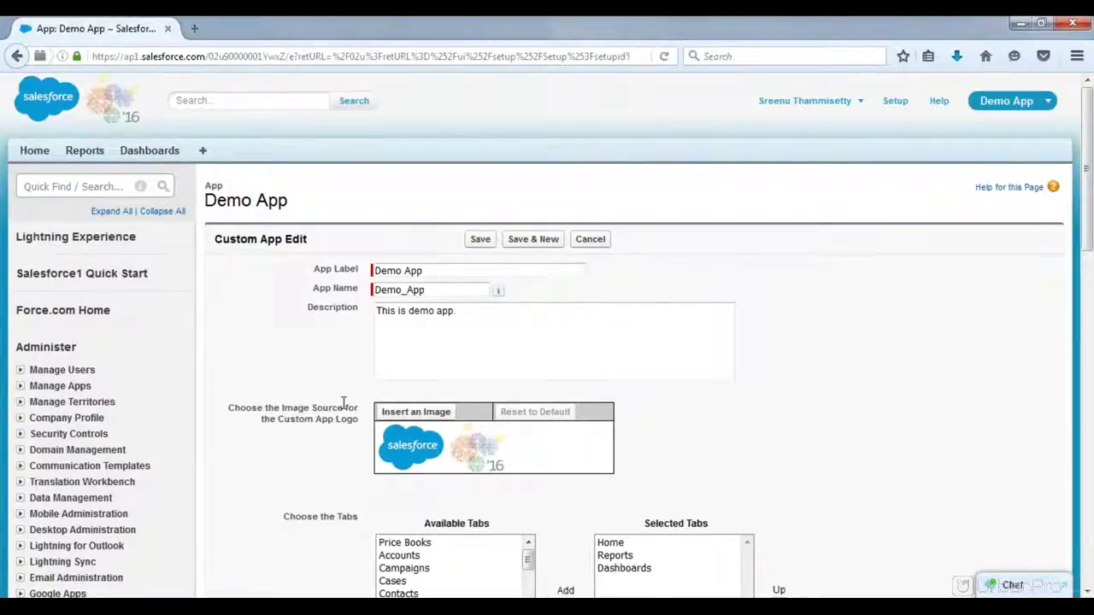
Step: Change Demo App's Default Landing Tab from Dashboards to Home and save it
{"action": "scroll", "coordinate": [344, 402], "scroll_direction": "down", "scroll_amount": 5}
{"action": "scroll", "coordinate": [344, 402], "scroll_direction": "down", "scroll_amount": 3}
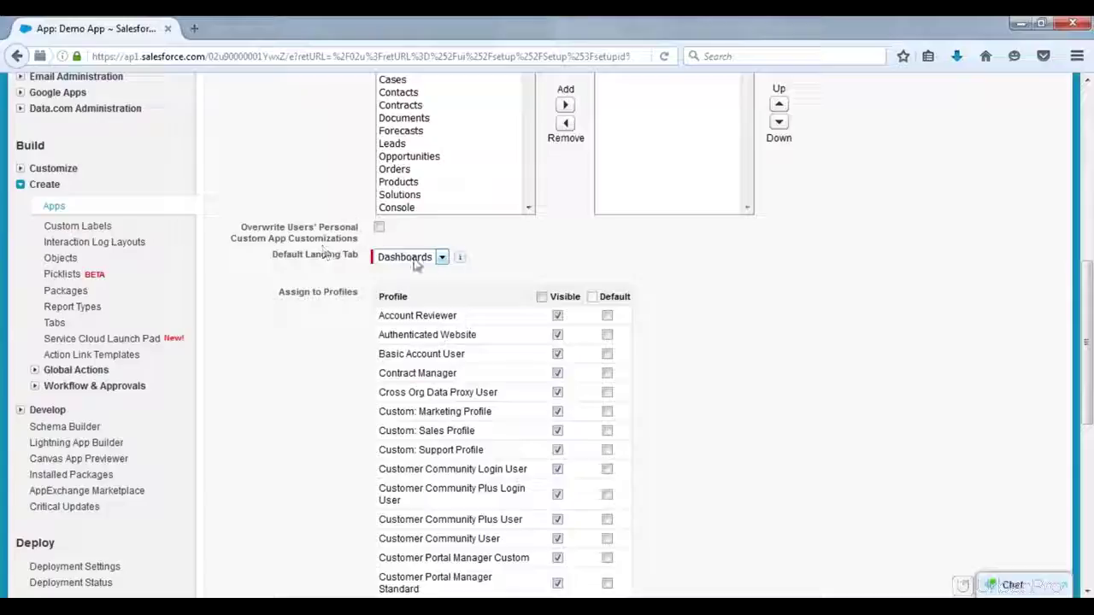
{"action": "left_click", "coordinate": [441, 257]}
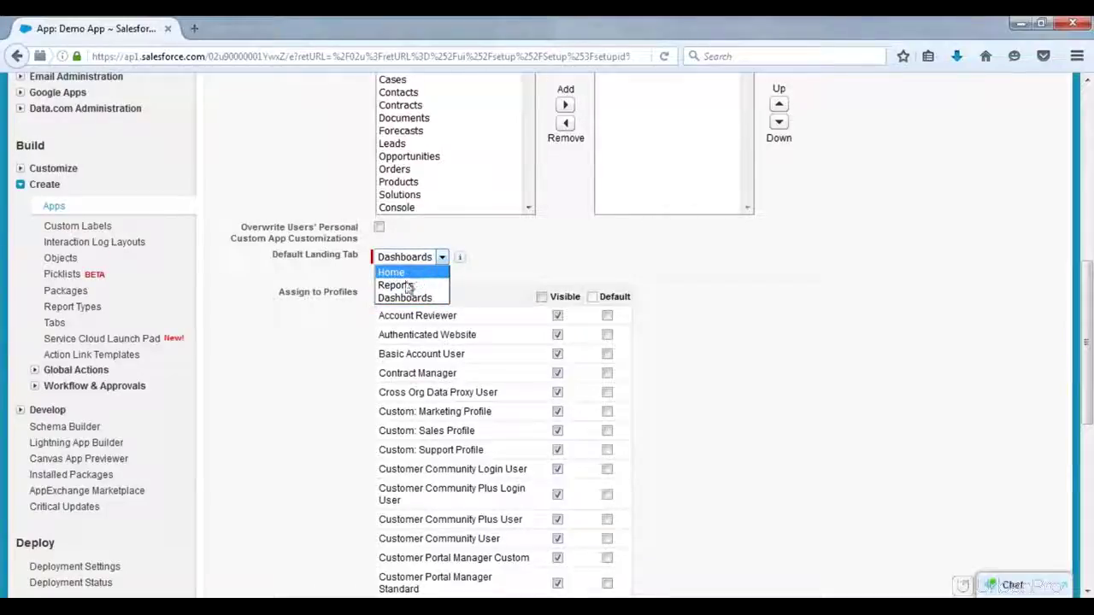
{"action": "left_click", "coordinate": [399, 273]}
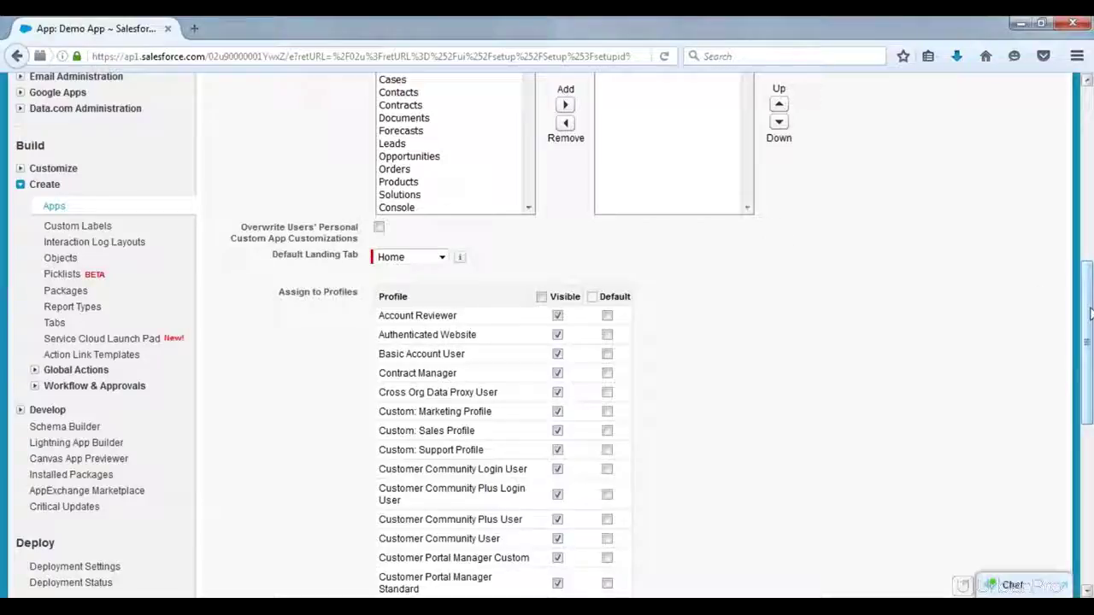
{"action": "left_click_drag", "start_coordinate": [1088, 418], "coordinate": [1088, 513]}
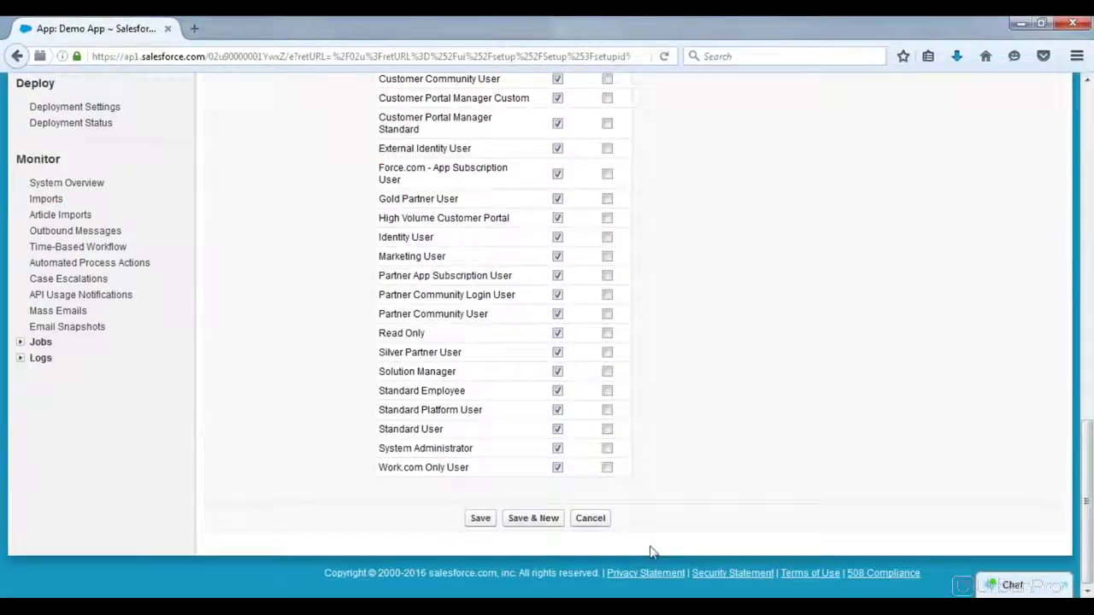
{"action": "left_click", "coordinate": [481, 519]}
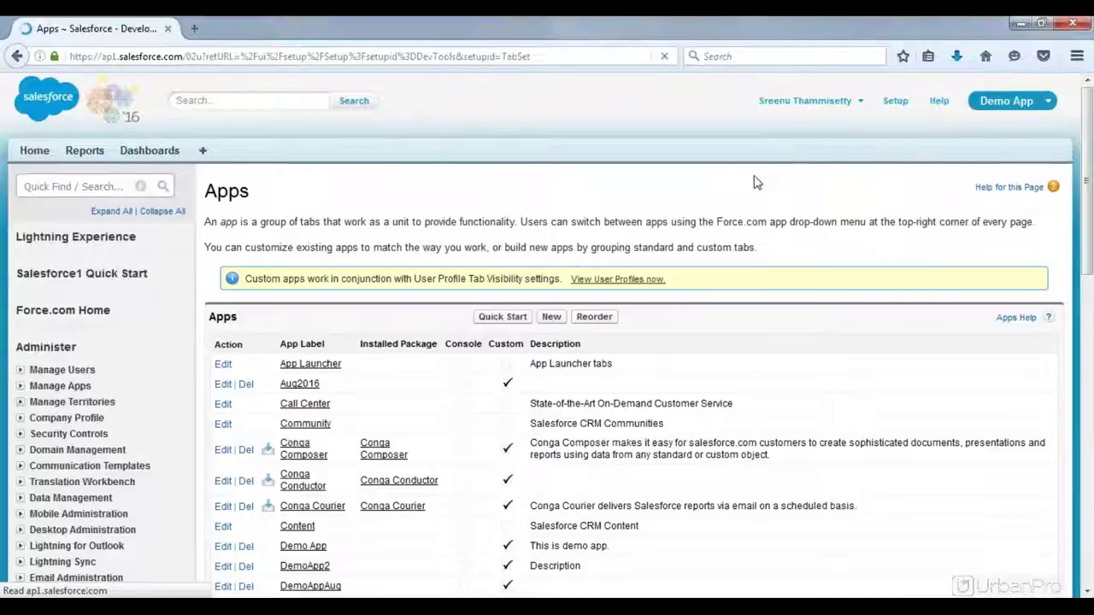
Step: Switch to the Sales app, then back to Demo App, which opens on Home
{"action": "left_click", "coordinate": [1007, 101]}
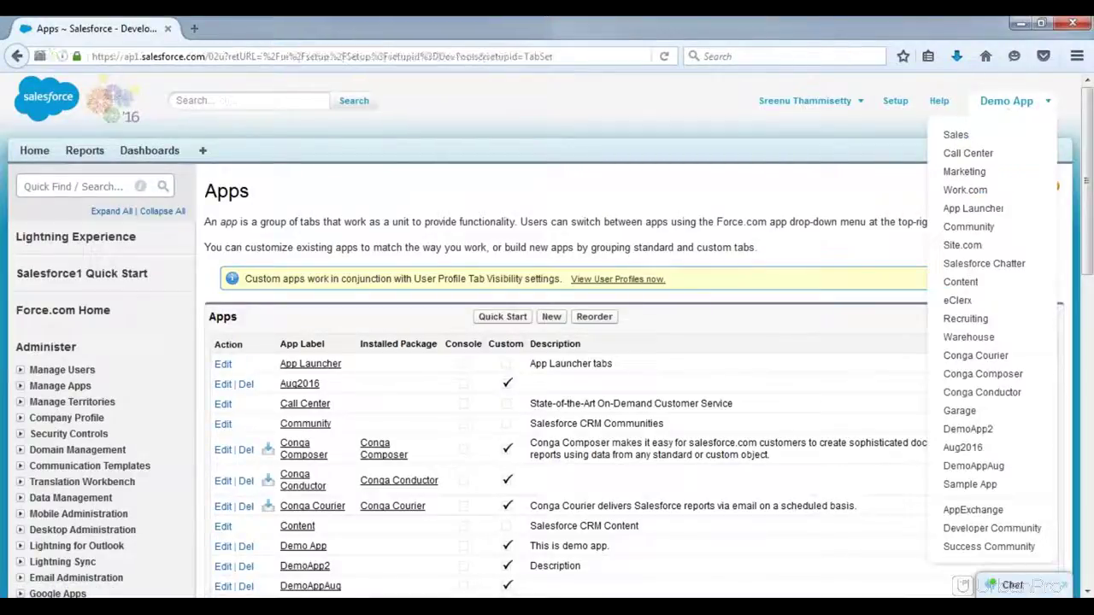
{"action": "left_click", "coordinate": [977, 137]}
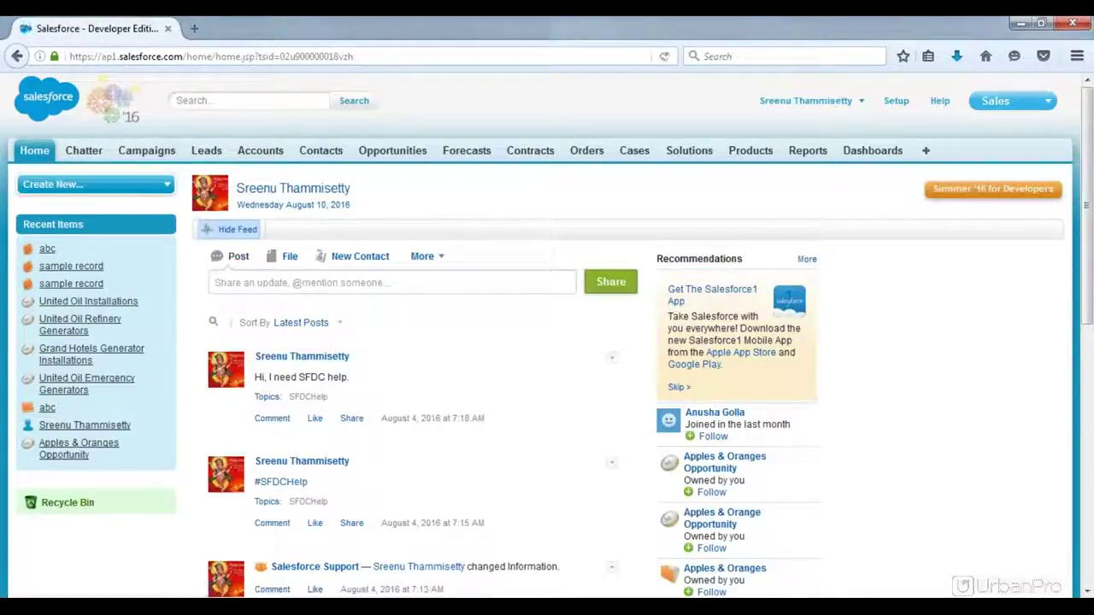
{"action": "left_click", "coordinate": [1025, 101]}
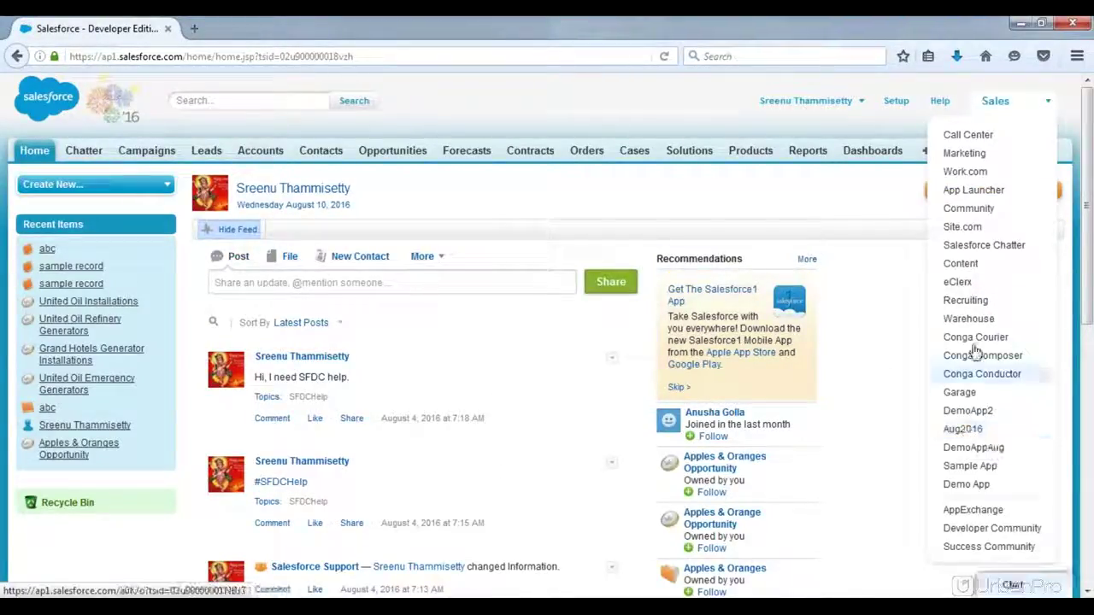
{"action": "left_click", "coordinate": [983, 485]}
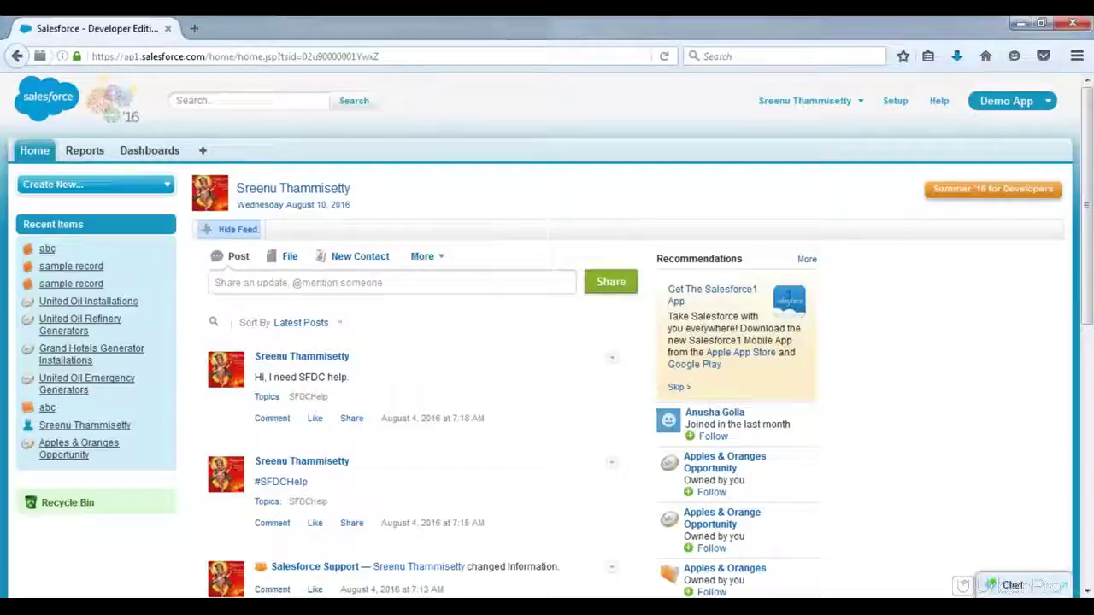
Step: Flip between Demo App's Home tab and the Notepad notes
{"action": "key", "text": "alt+Tab"}
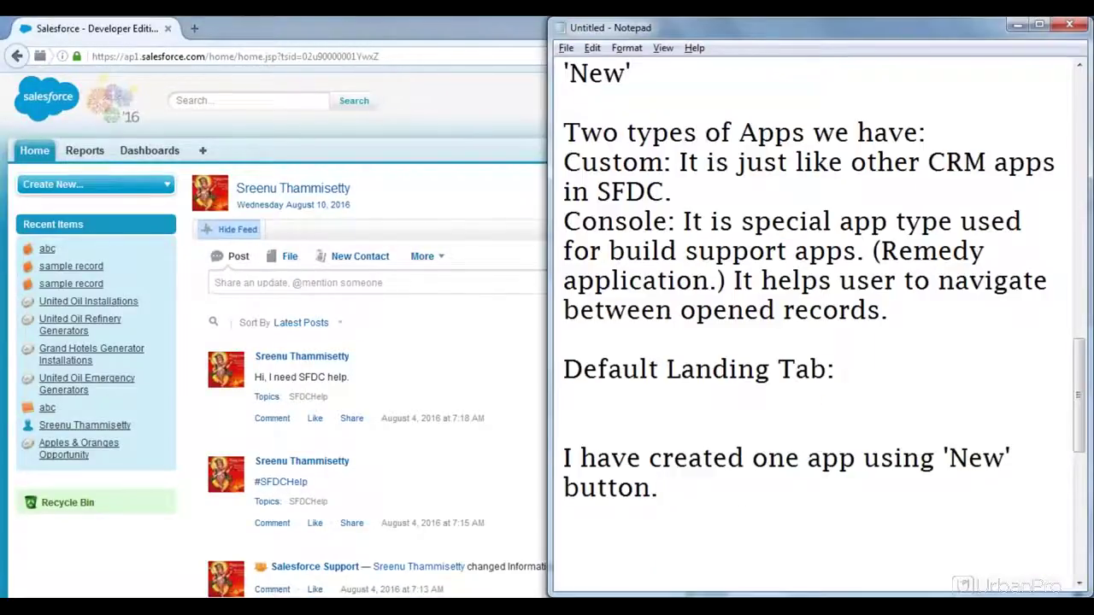
{"action": "key", "text": "alt+Tab"}
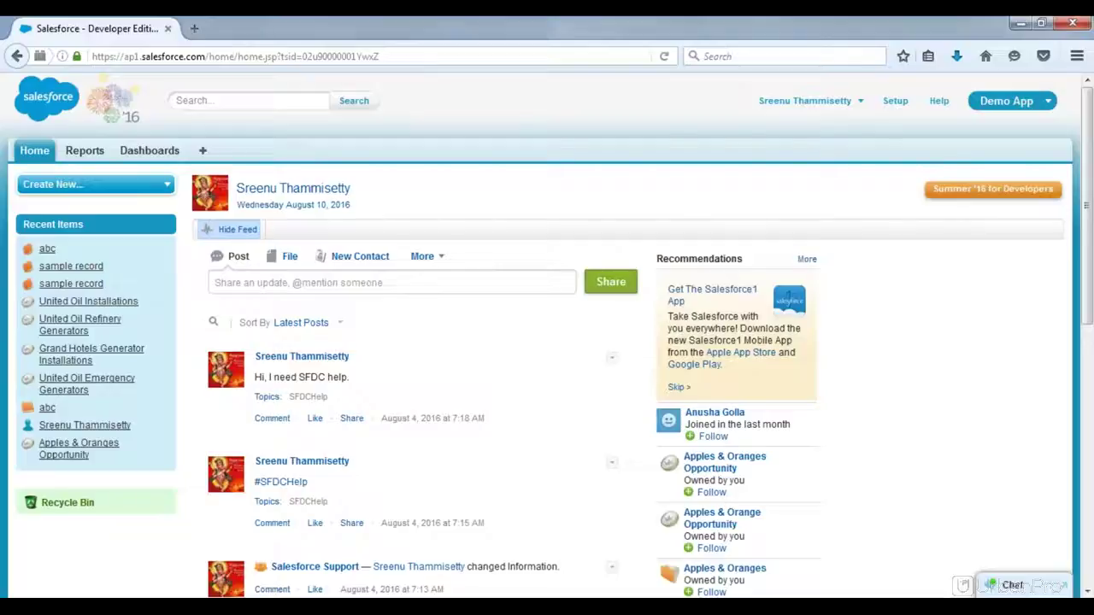
{"action": "key", "text": "alt+Tab"}
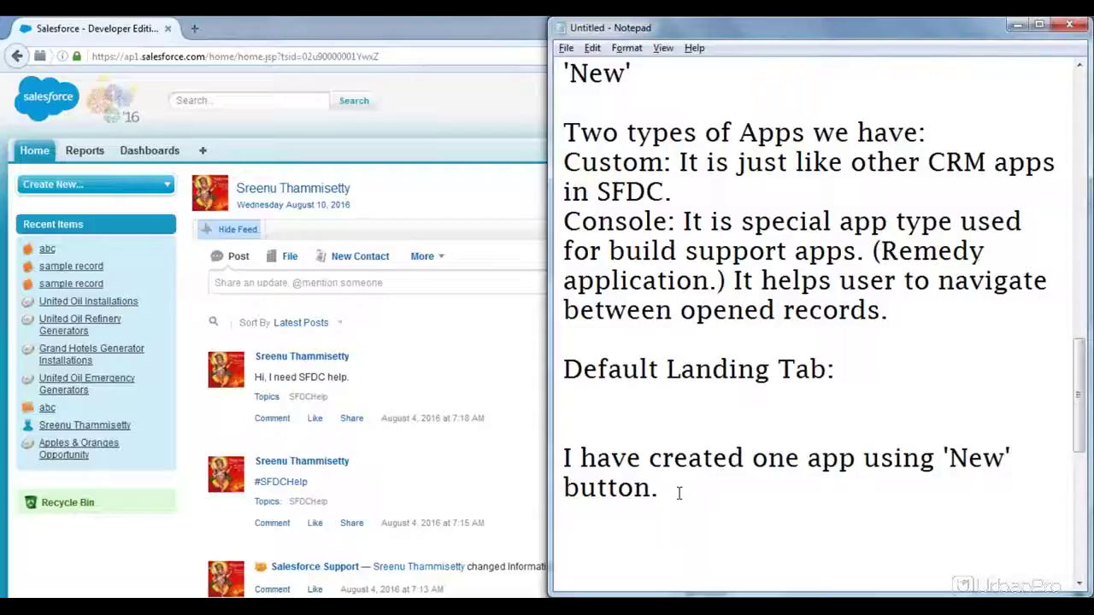
Step: Bring the Salesforce Home page back in front of Notepad
{"action": "left_click", "coordinate": [496, 248]}
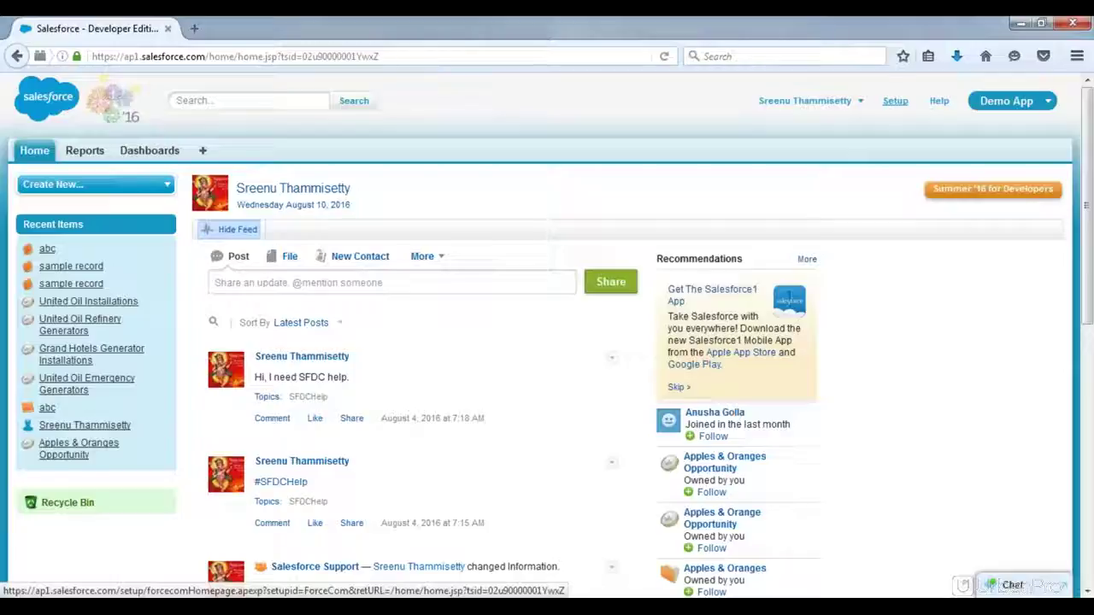
Step: Go to Setup > Build > Create > Objects to list custom objects such as Book and Candidate
{"action": "left_click", "coordinate": [895, 101]}
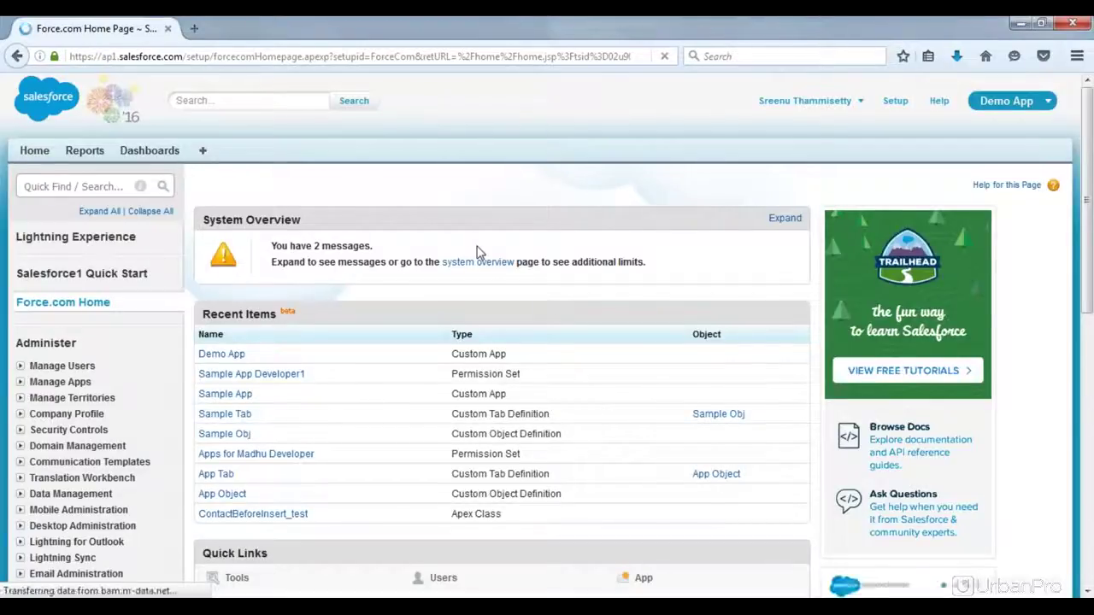
{"action": "scroll", "coordinate": [478, 252], "scroll_direction": "down", "scroll_amount": 5}
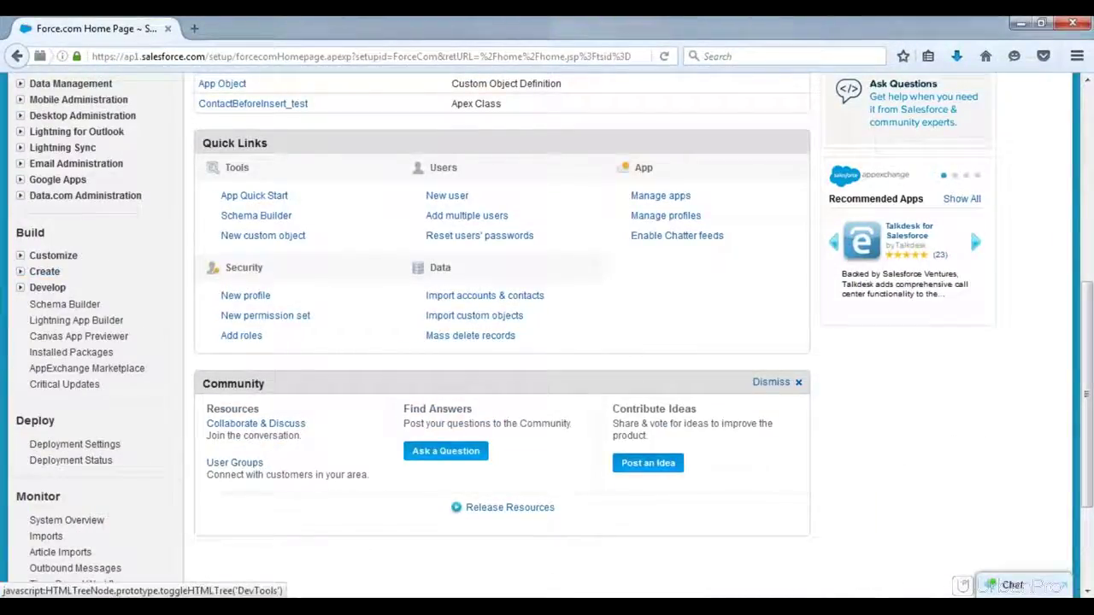
{"action": "left_click", "coordinate": [20, 271]}
{"action": "left_click", "coordinate": [70, 340]}
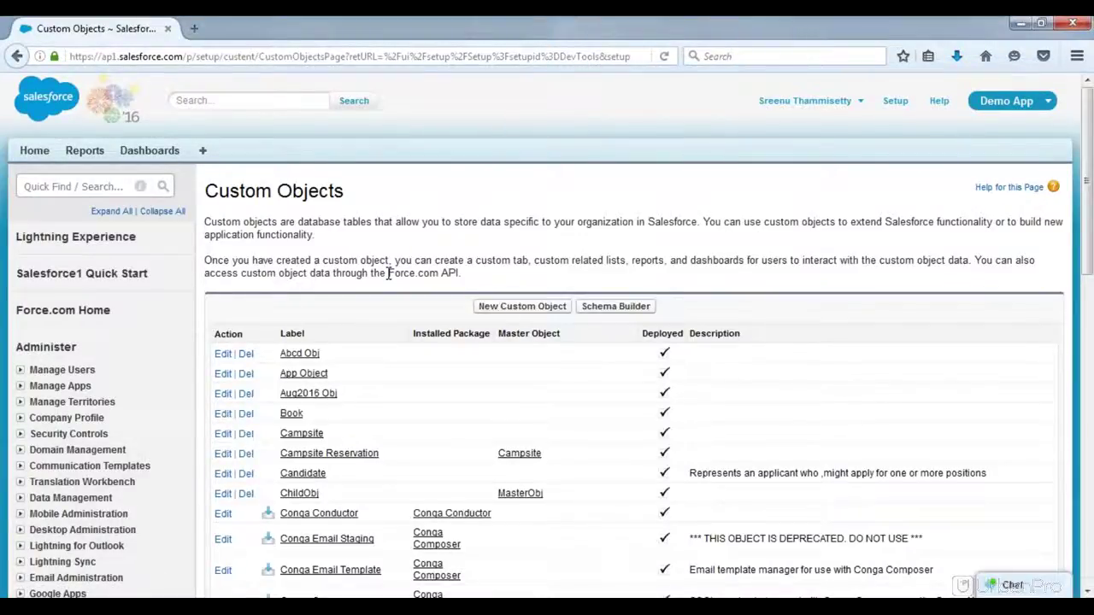
{"action": "scroll", "coordinate": [388, 272], "scroll_direction": "down", "scroll_amount": 10}
{"action": "scroll", "coordinate": [632, 342], "scroll_direction": "down", "scroll_amount": 5}
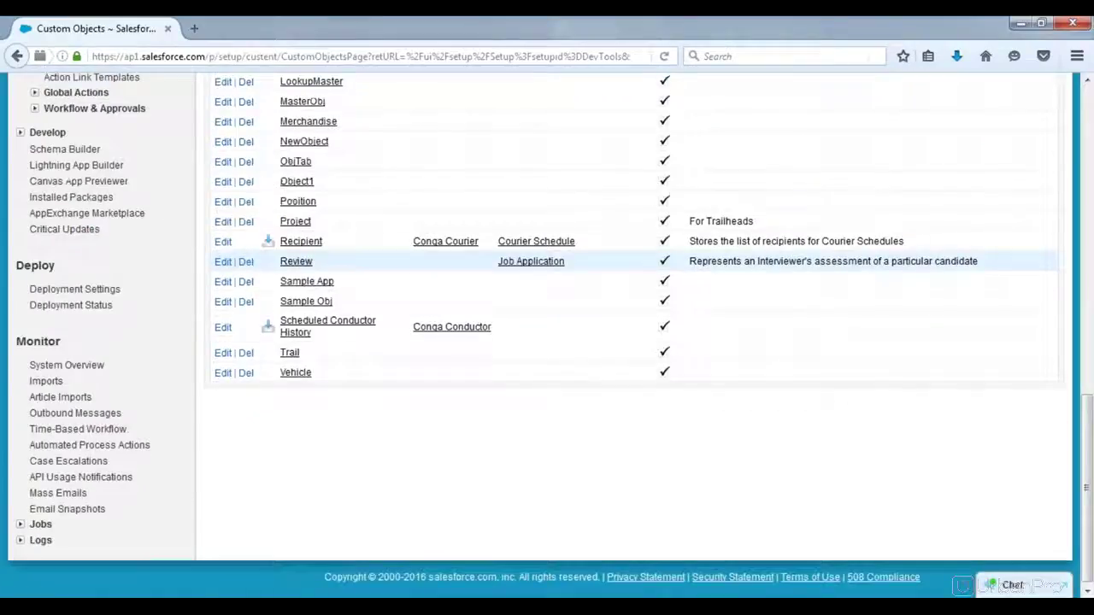
{"action": "scroll", "coordinate": [530, 282], "scroll_direction": "up", "scroll_amount": 15}
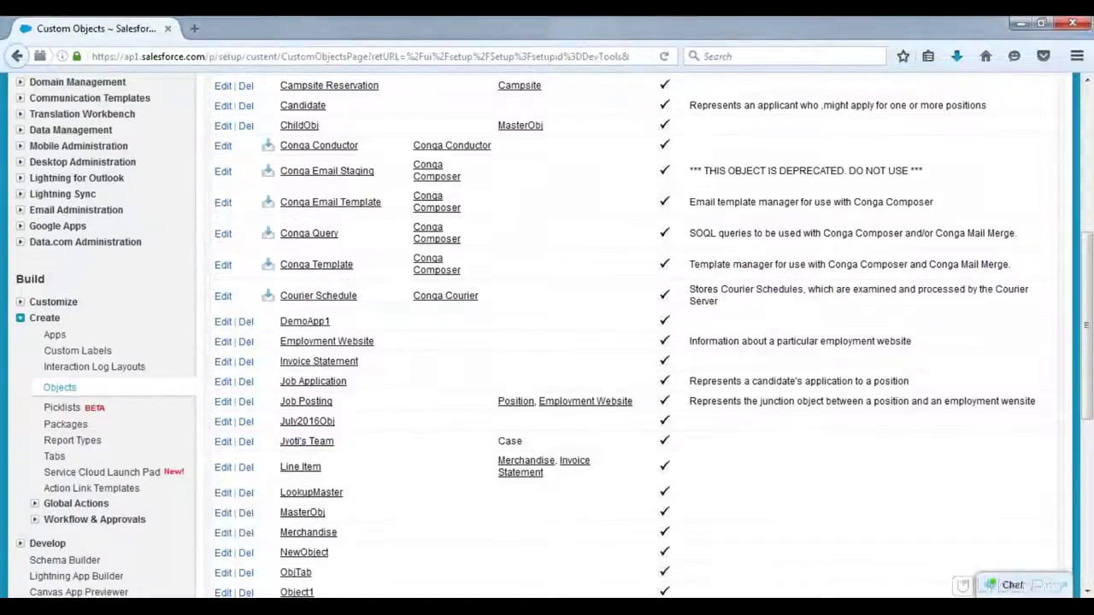
Step: Start a new custom object and enter the label 'Sample Object'
{"action": "left_click", "coordinate": [530, 206]}
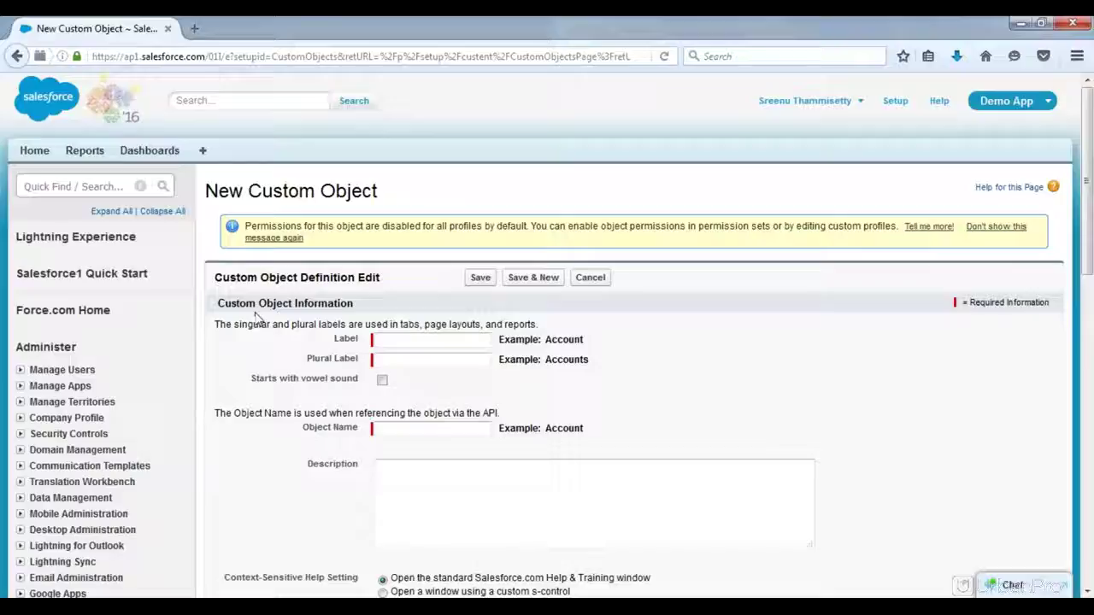
{"action": "left_click", "coordinate": [418, 342]}
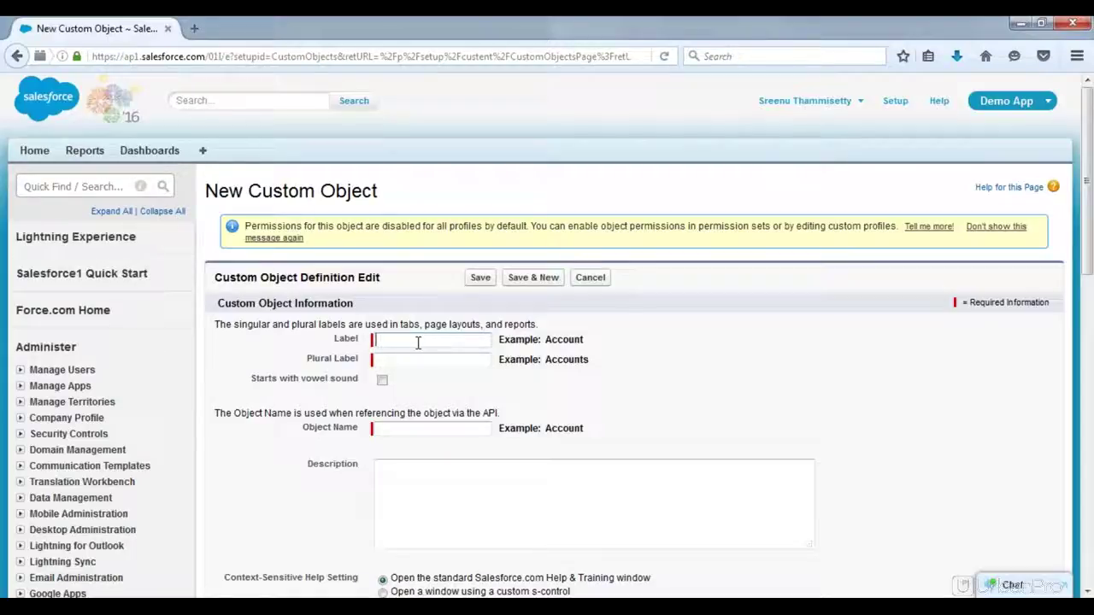
{"action": "type", "text": "Samples"}
{"action": "key", "text": "BackSpace"}
{"action": "type", "text": "Object"}
{"action": "key", "text": "Tab"}
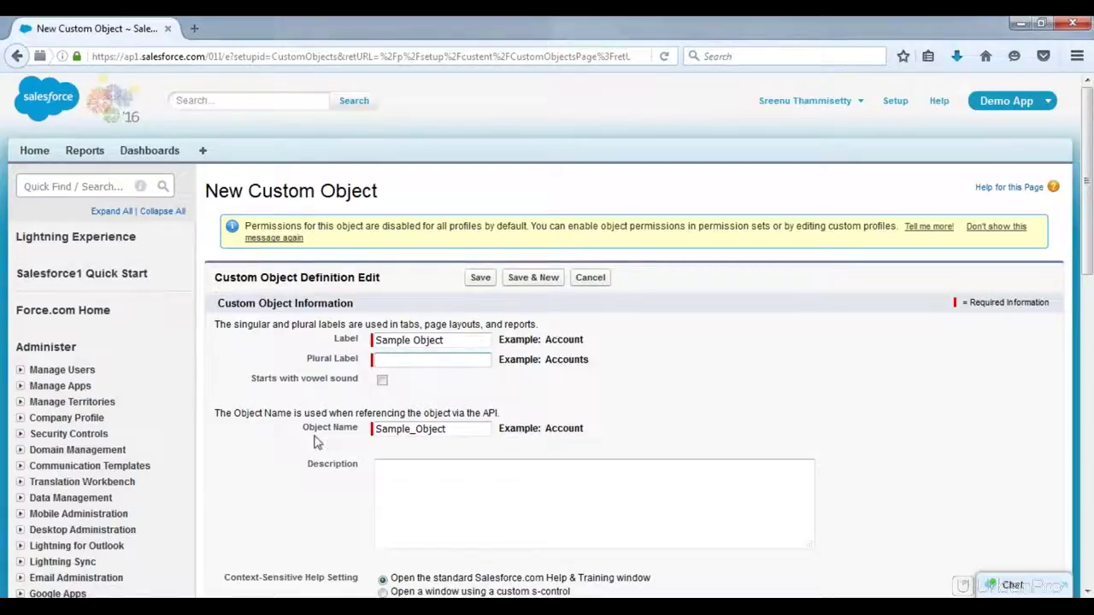
Step: Set Plural Label to 'Sample Objects', with Object Name auto-filled as Sample_Object
{"action": "left_click_drag", "start_coordinate": [304, 425], "coordinate": [368, 439]}
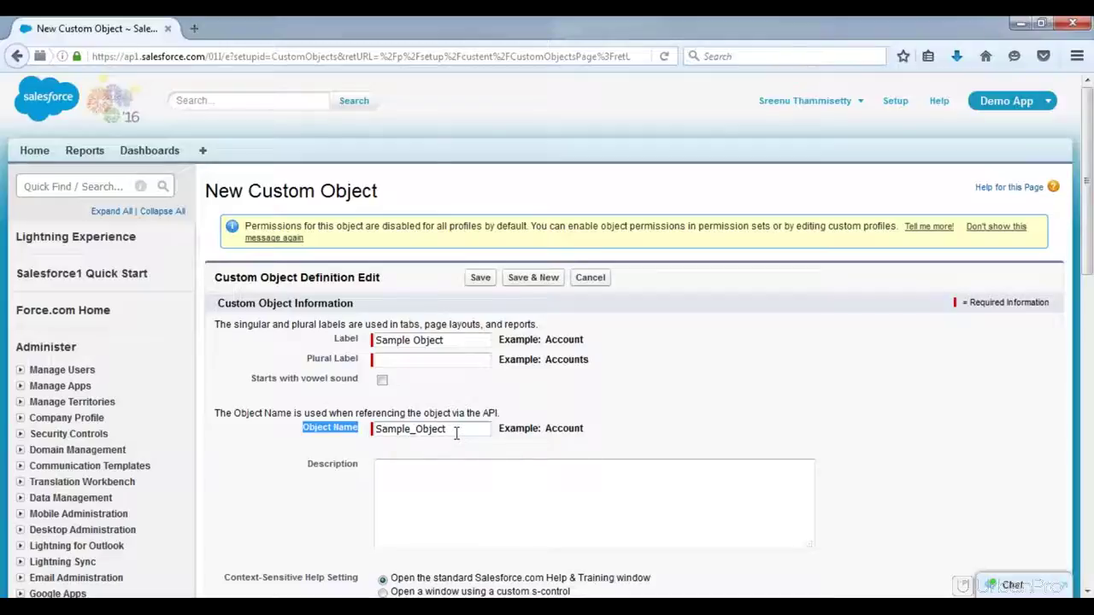
{"action": "left_click", "coordinate": [397, 361]}
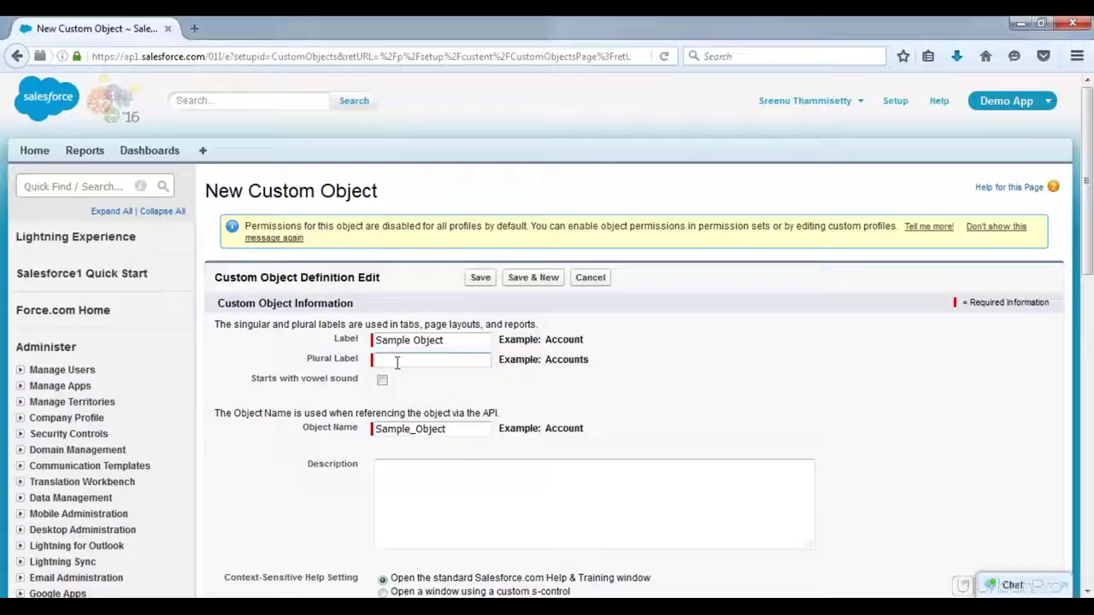
{"action": "type", "text": "Sample Objects"}
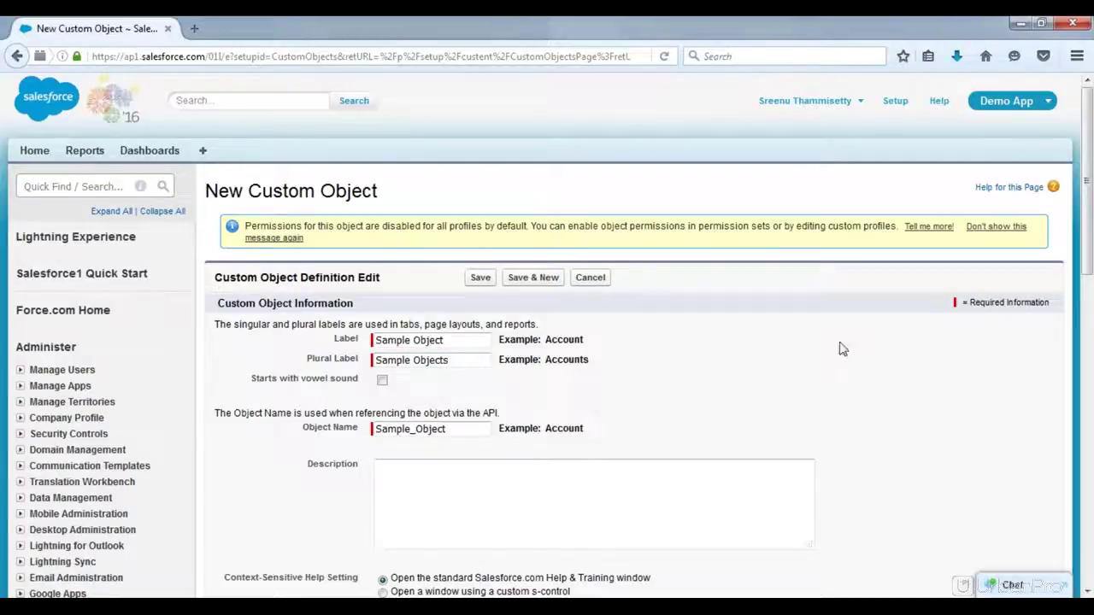
{"action": "left_click_drag", "start_coordinate": [1088, 254], "coordinate": [1088, 330]}
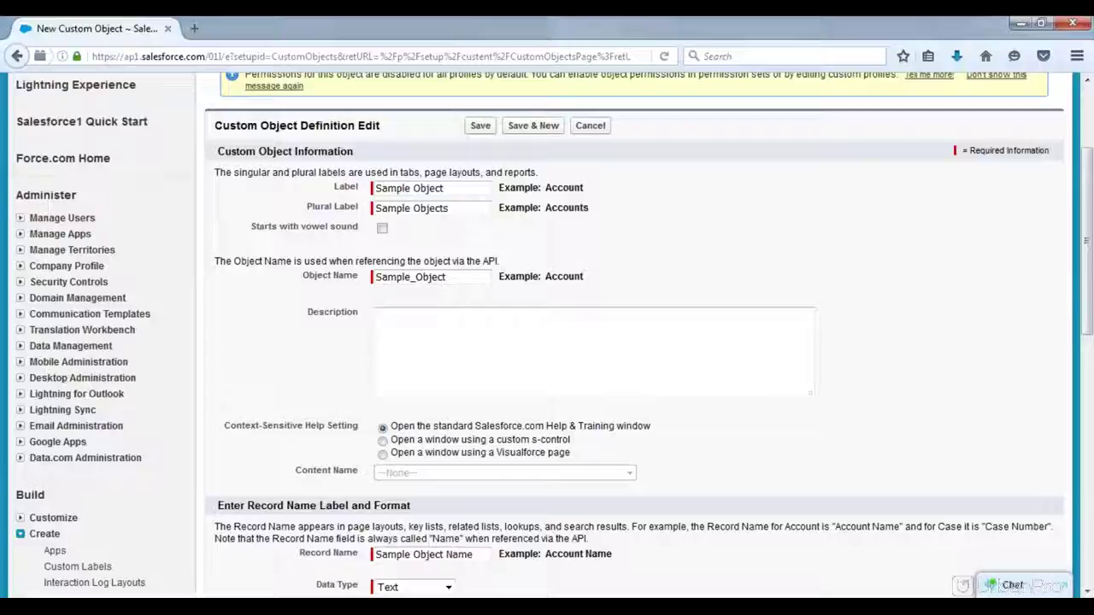
{"action": "left_click_drag", "start_coordinate": [460, 210], "coordinate": [376, 209]}
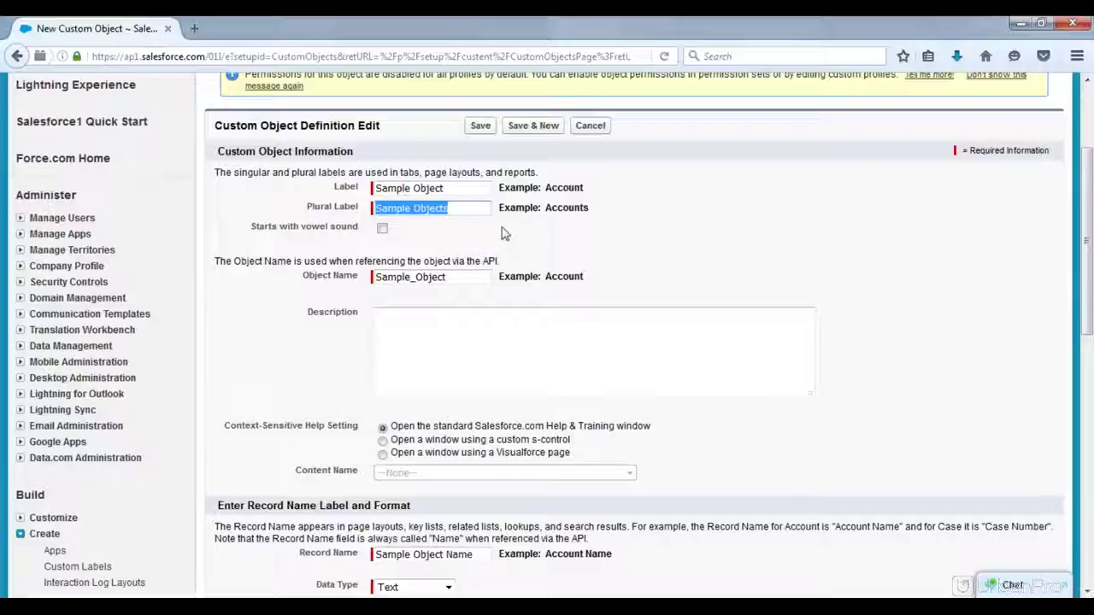
{"action": "key", "text": "Tab"}
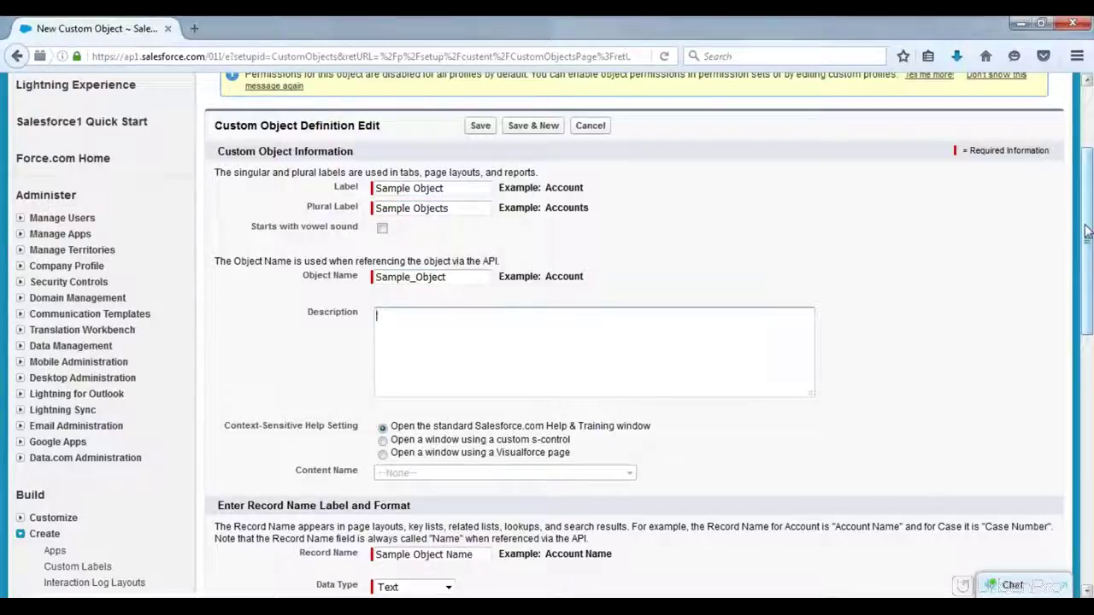
{"action": "left_click_drag", "start_coordinate": [1085, 230], "coordinate": [1084, 298]}
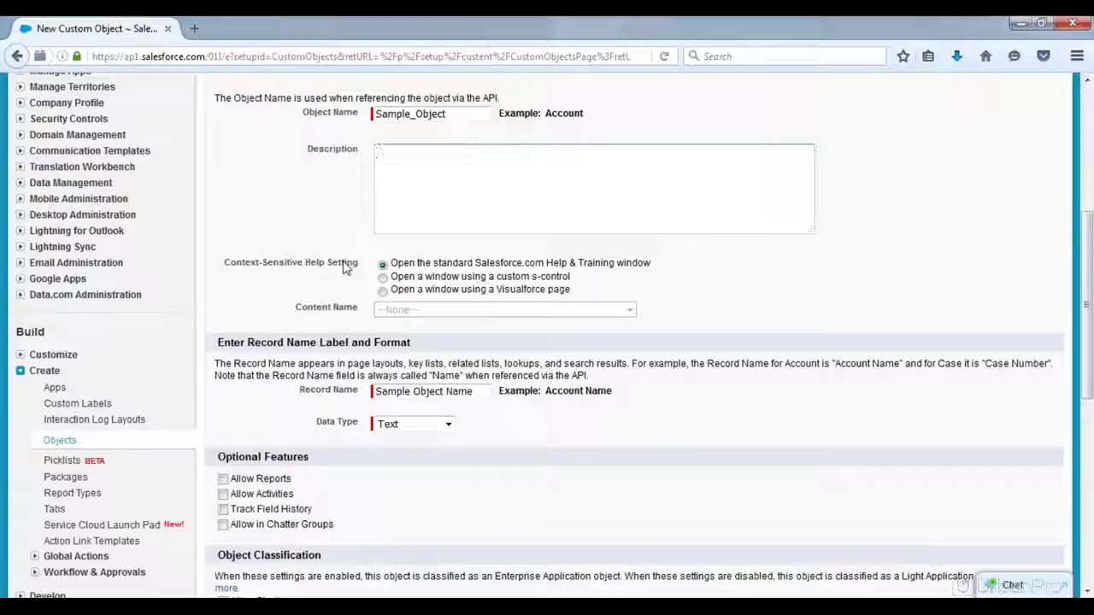
{"action": "left_click_drag", "start_coordinate": [475, 263], "coordinate": [567, 261]}
{"action": "left_click", "coordinate": [479, 265]}
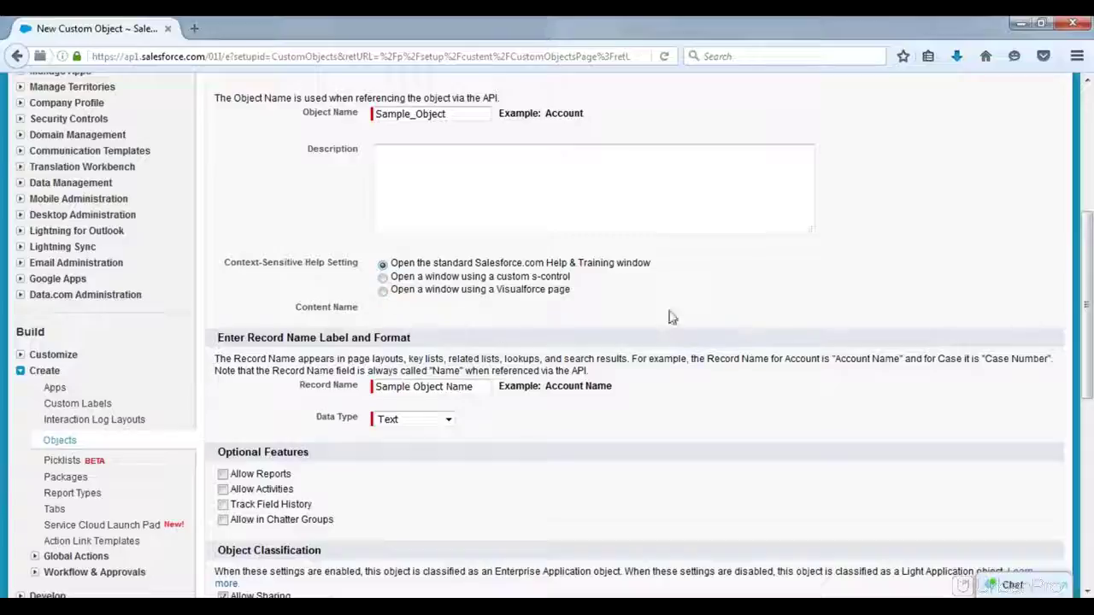
{"action": "left_click_drag", "start_coordinate": [1081, 299], "coordinate": [1087, 371]}
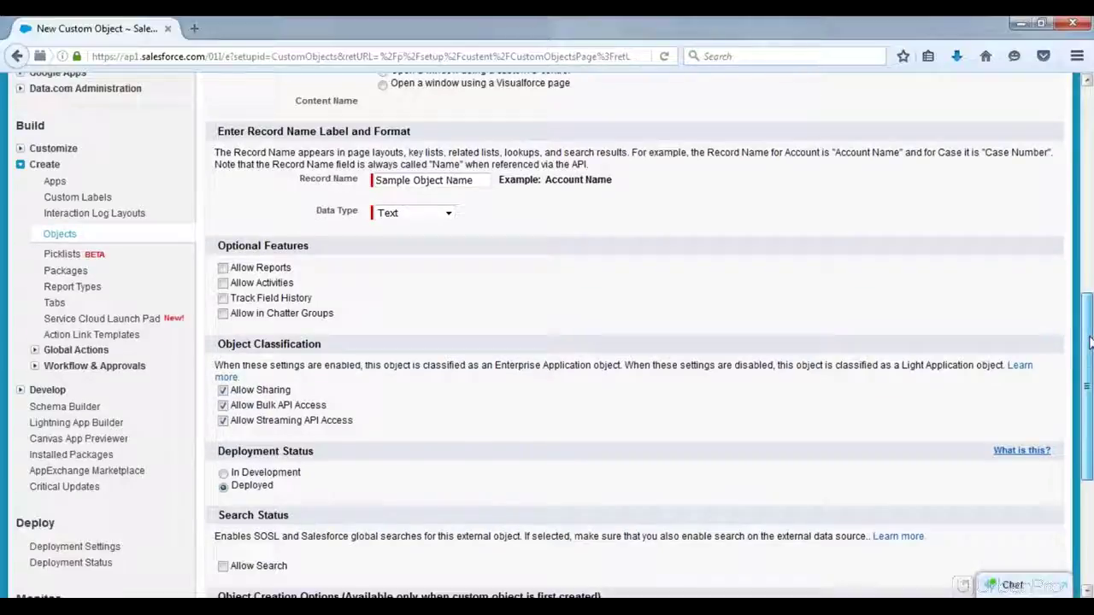
{"action": "left_click_drag", "start_coordinate": [1088, 338], "coordinate": [1088, 346]}
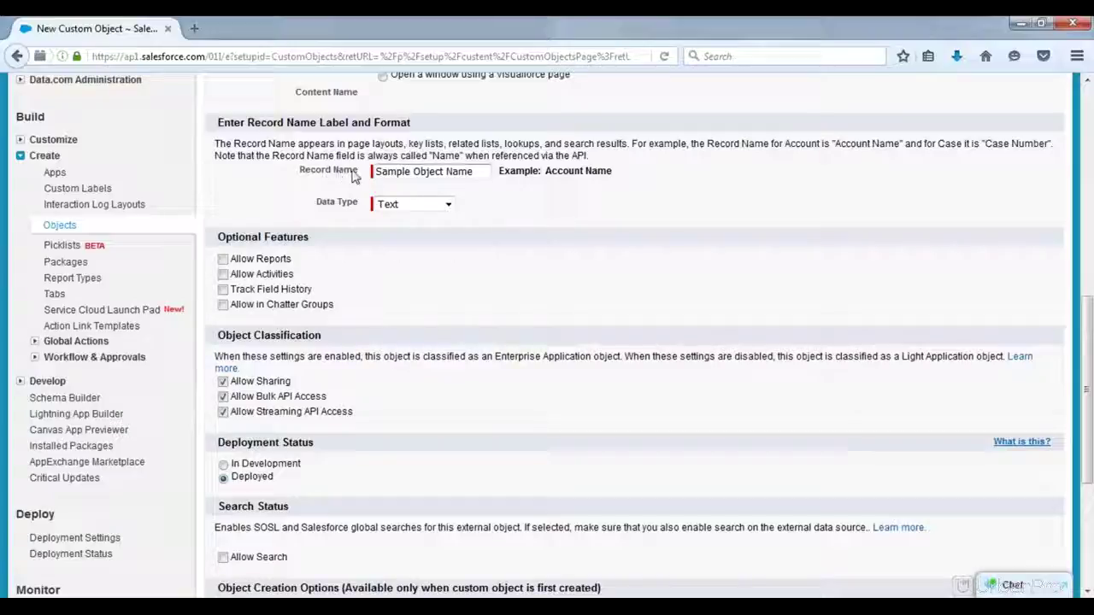
{"action": "left_click_drag", "start_coordinate": [358, 174], "coordinate": [335, 177]}
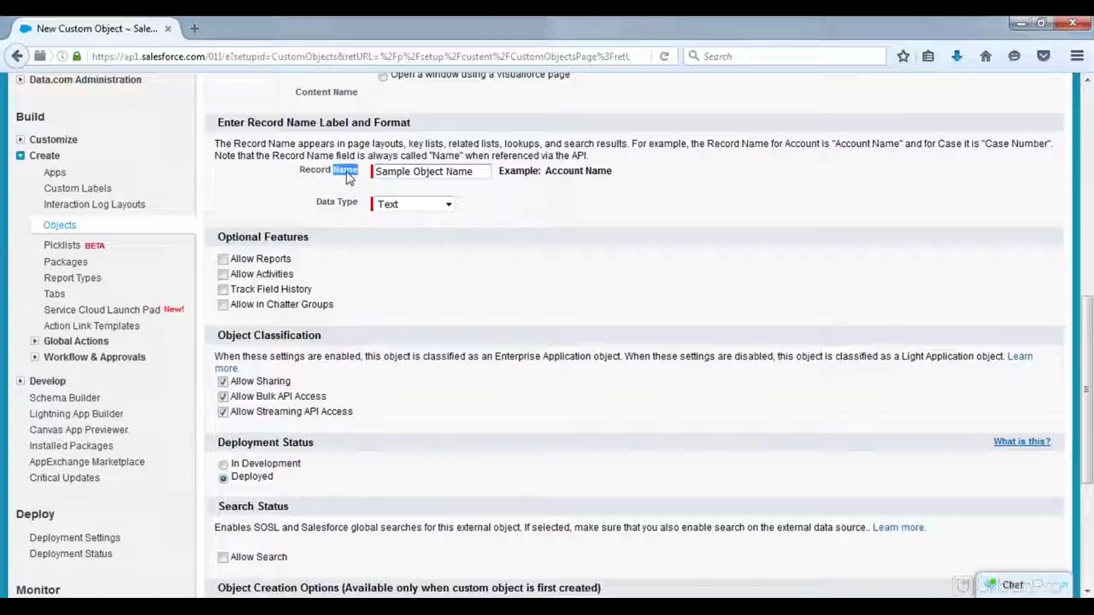
{"action": "left_click", "coordinate": [471, 171]}
{"action": "left_click_drag", "start_coordinate": [445, 171], "coordinate": [376, 172]}
{"action": "left_click", "coordinate": [446, 172]}
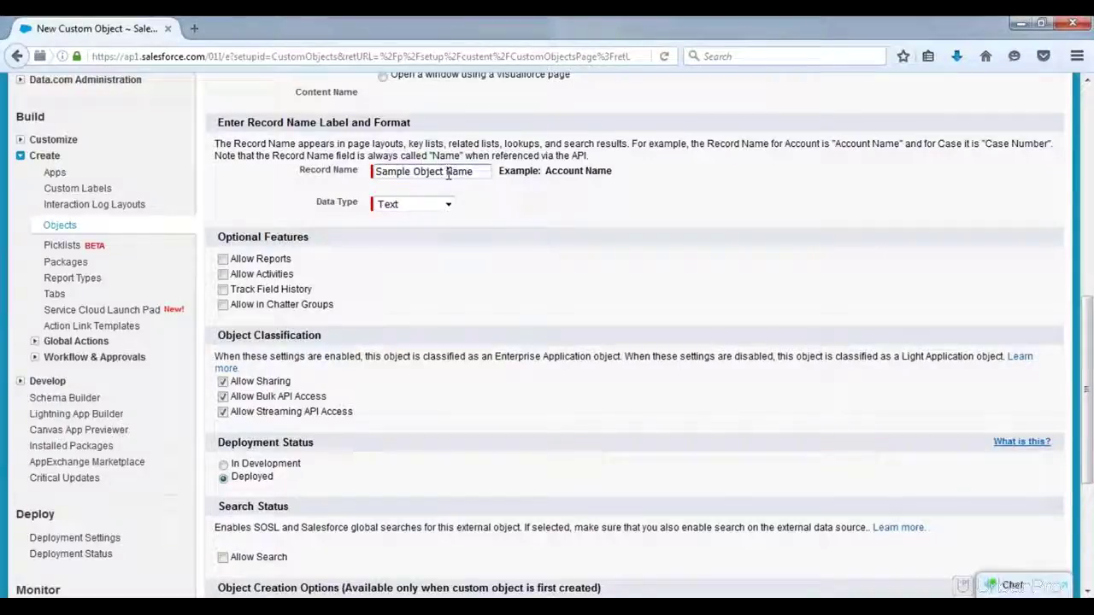
{"action": "left_click_drag", "start_coordinate": [446, 172], "coordinate": [376, 171]}
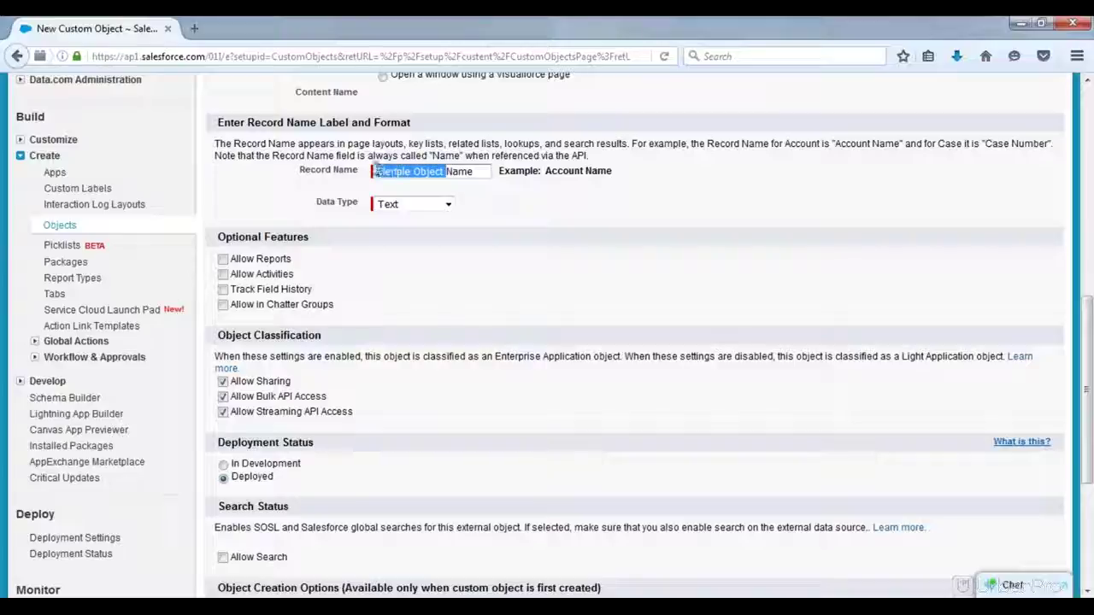
{"action": "left_click", "coordinate": [531, 222]}
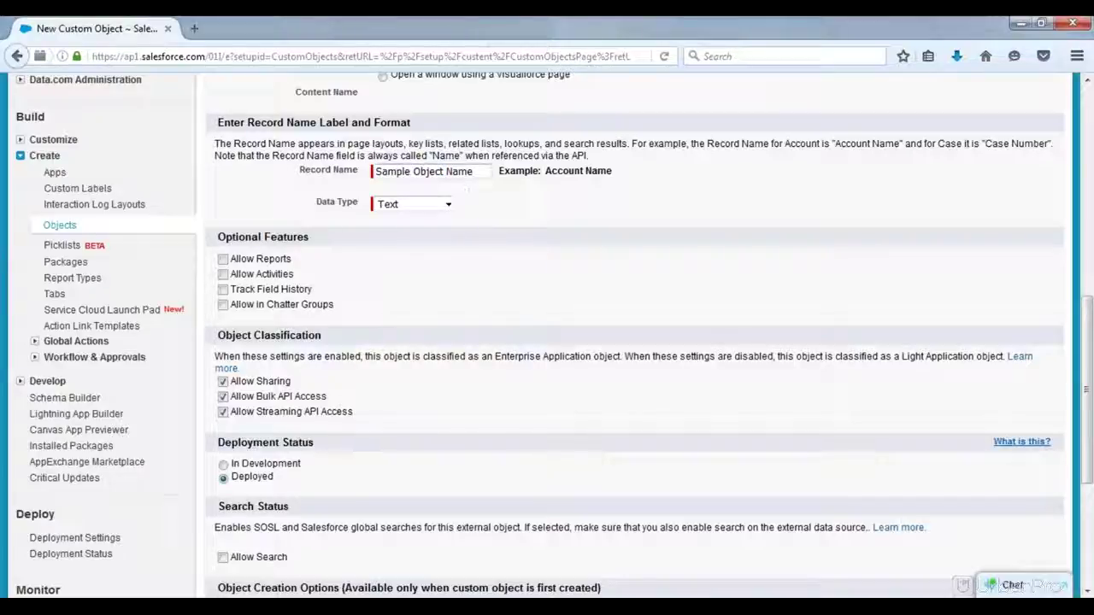
{"action": "left_click_drag", "start_coordinate": [445, 172], "coordinate": [376, 171]}
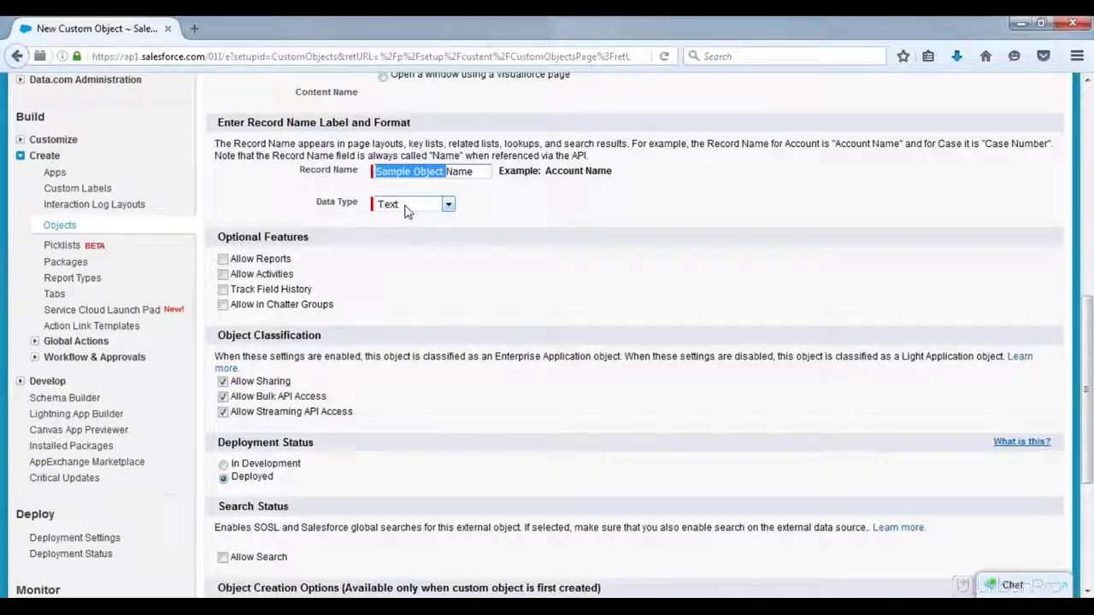
Step: Make the record name an Auto Number field named 'Record Number'
{"action": "left_click", "coordinate": [447, 205]}
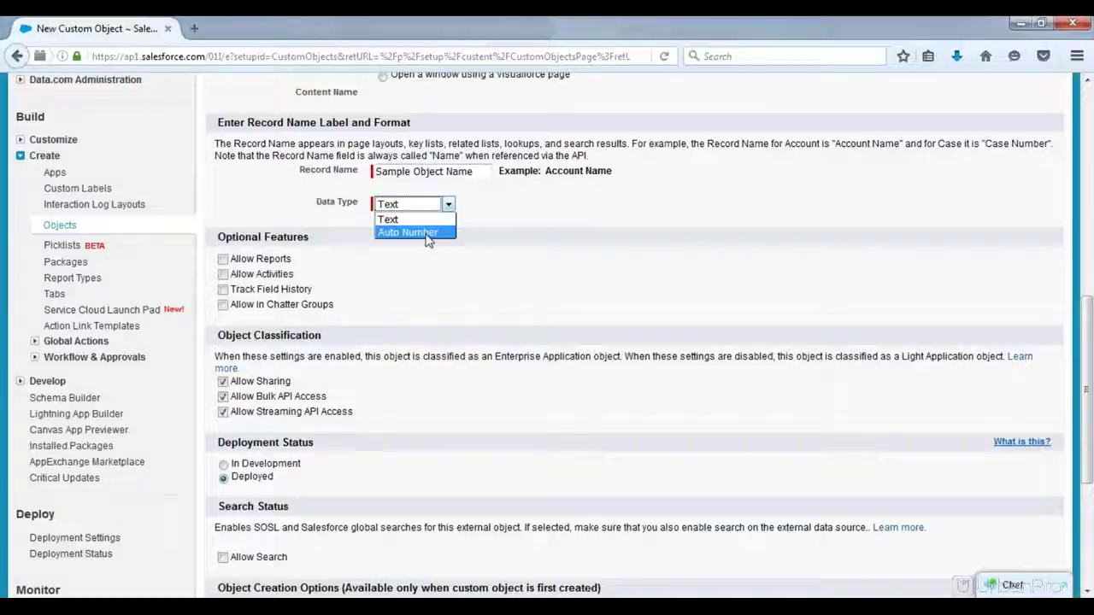
{"action": "left_click", "coordinate": [426, 233]}
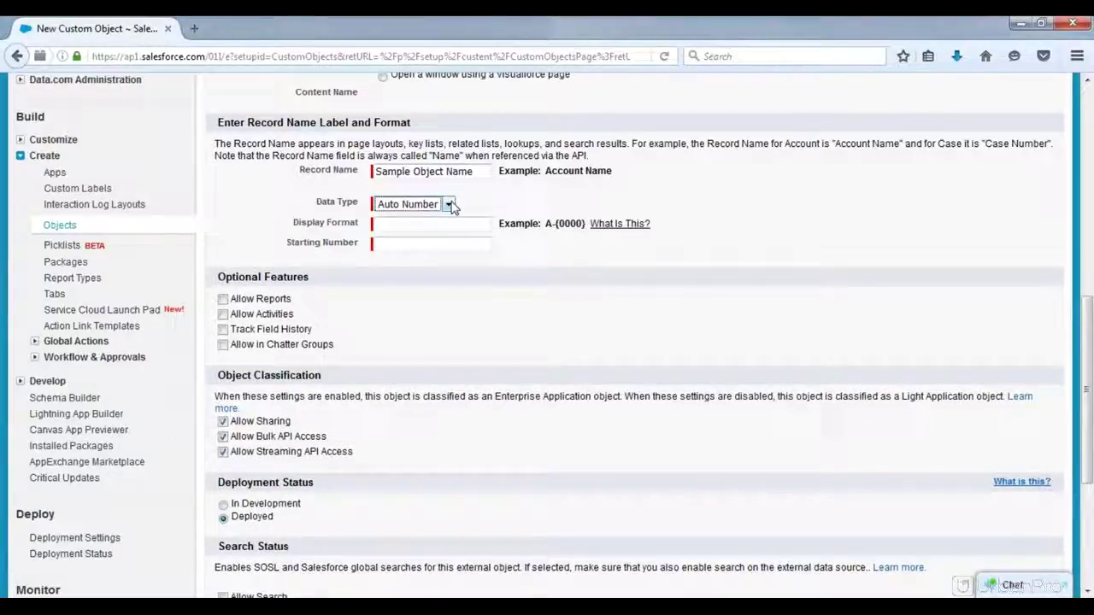
{"action": "left_click", "coordinate": [449, 206]}
{"action": "left_click", "coordinate": [505, 190]}
{"action": "left_click_drag", "start_coordinate": [489, 171], "coordinate": [334, 174]}
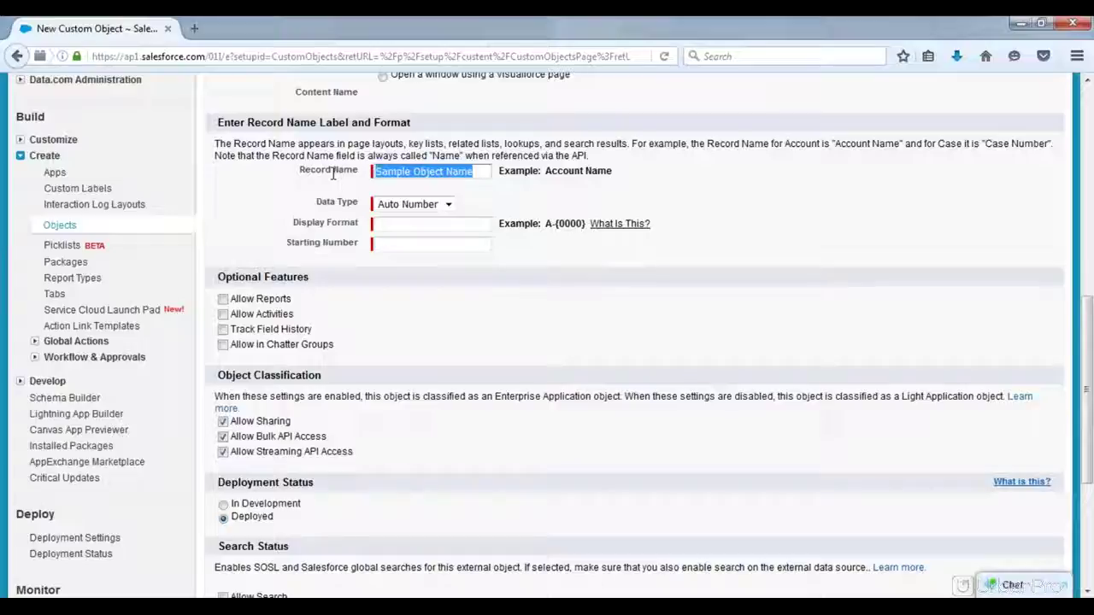
{"action": "type", "text": "Rec"}
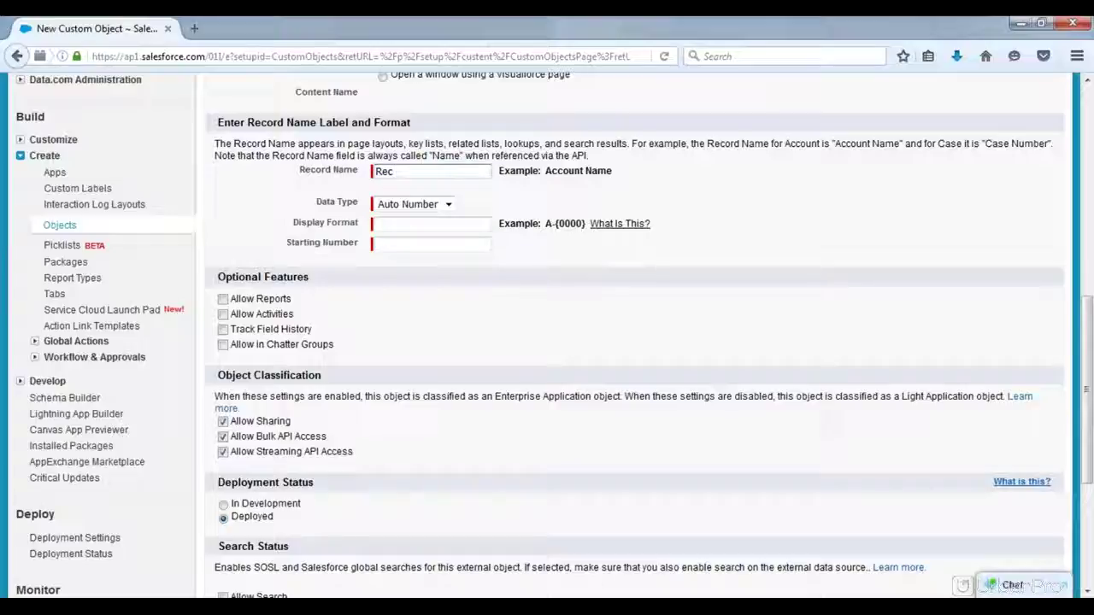
{"action": "type", "text": "ord Number"}
Step: Enter the Display Format REC-{0000}
{"action": "left_click", "coordinate": [430, 223]}
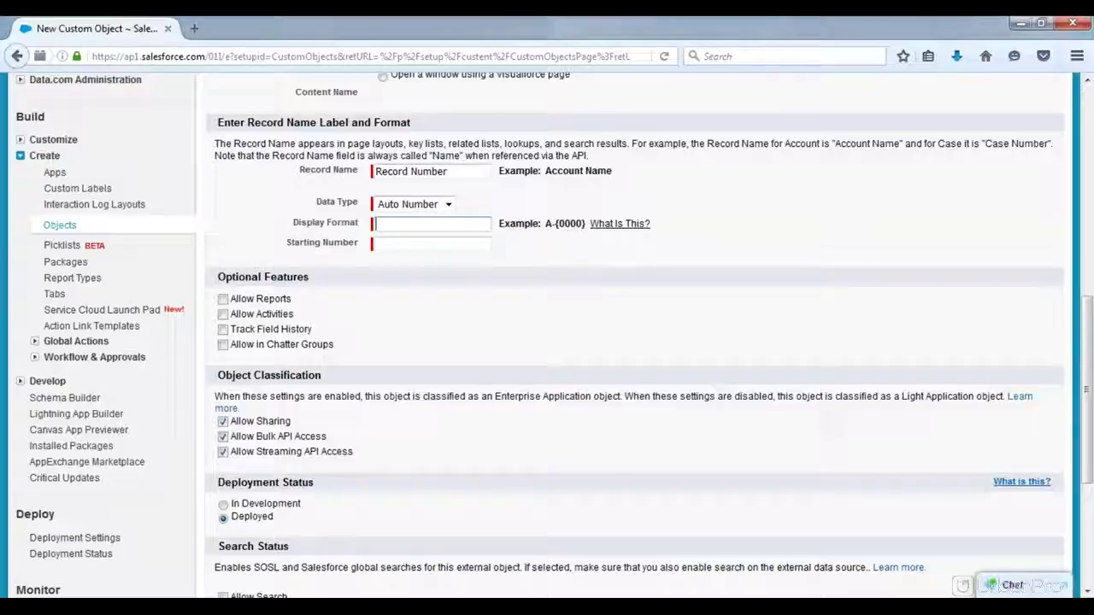
{"action": "type", "text": "REC-{}"}
{"action": "key", "text": "Left"}
{"action": "type", "text": "000"}
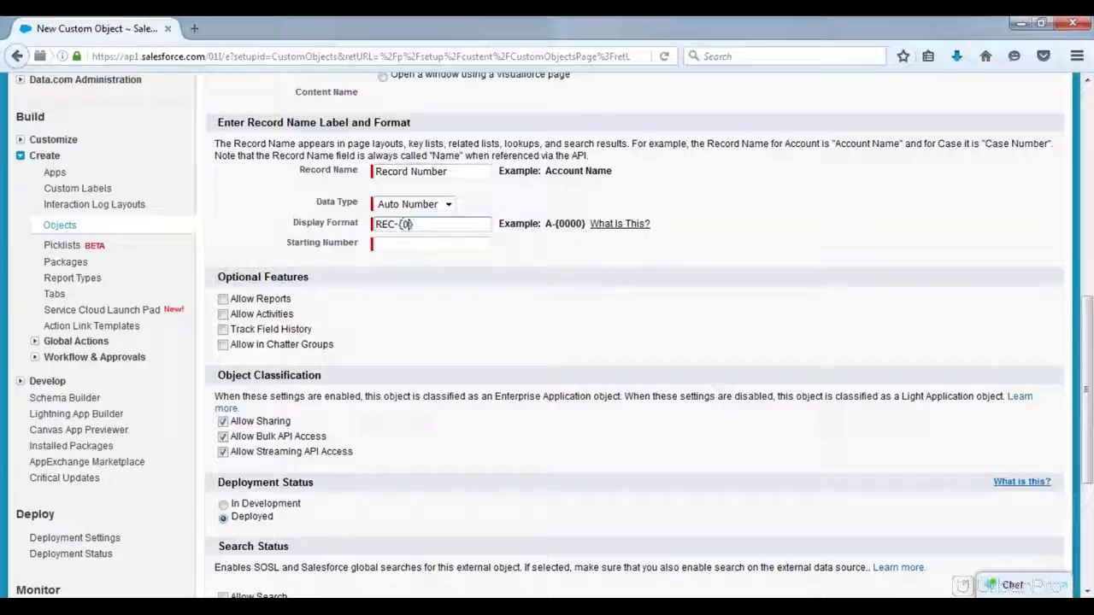
{"action": "type", "text": "0"}
Step: Check the Starting Number 0000 against the REC-{0000} display format
{"action": "left_click", "coordinate": [394, 248]}
{"action": "type", "text": "0000"}
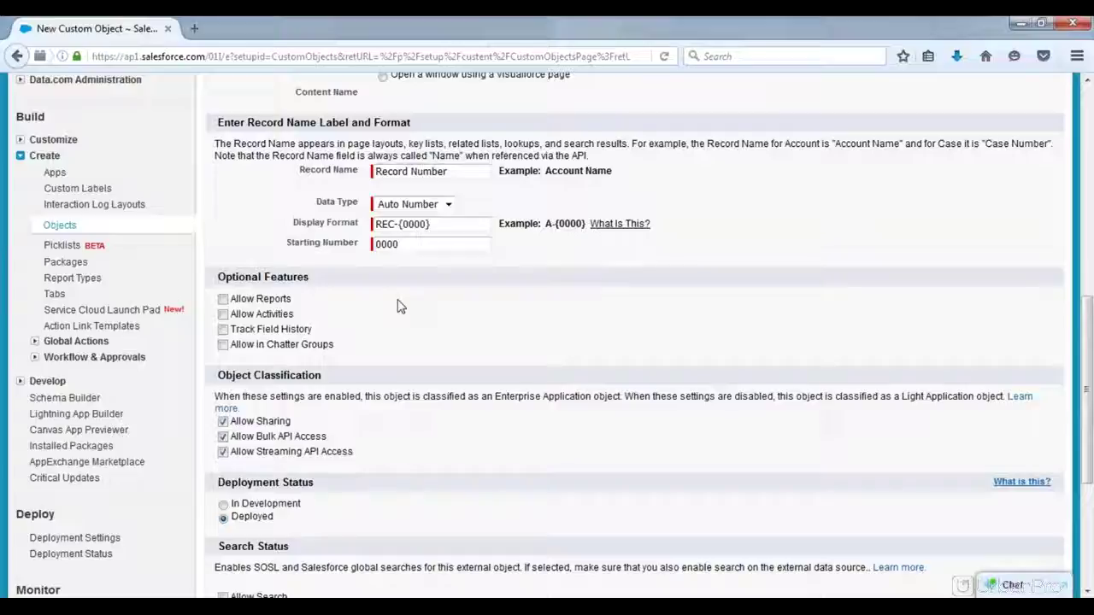
{"action": "left_click", "coordinate": [378, 224]}
{"action": "left_click", "coordinate": [378, 242]}
{"action": "left_click", "coordinate": [402, 224]}
{"action": "left_click_drag", "start_coordinate": [401, 224], "coordinate": [374, 227]}
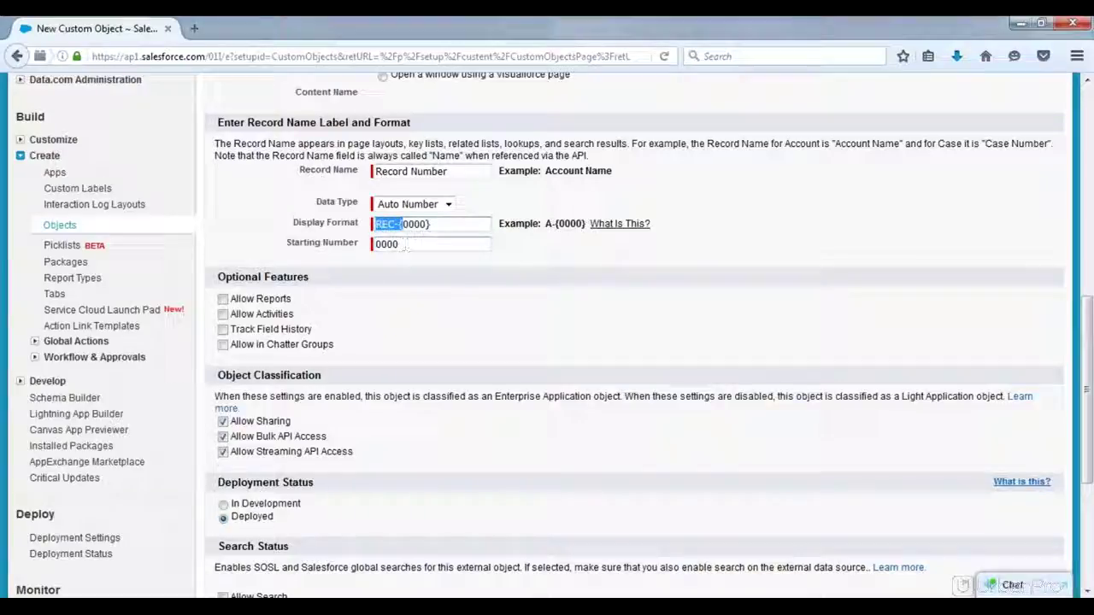
{"action": "left_click_drag", "start_coordinate": [408, 248], "coordinate": [372, 248]}
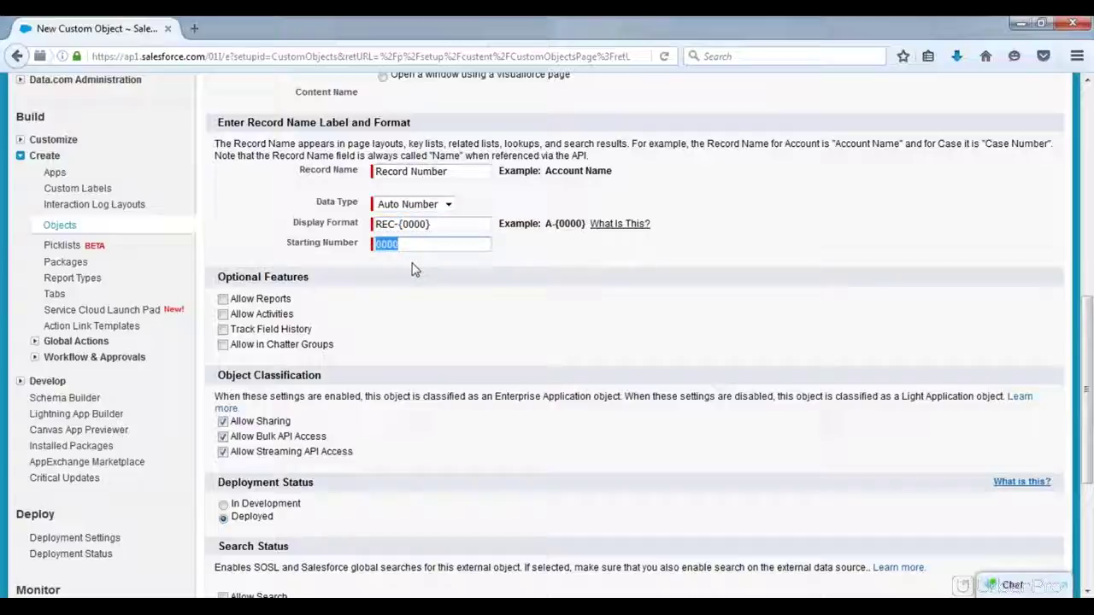
{"action": "left_click", "coordinate": [432, 288]}
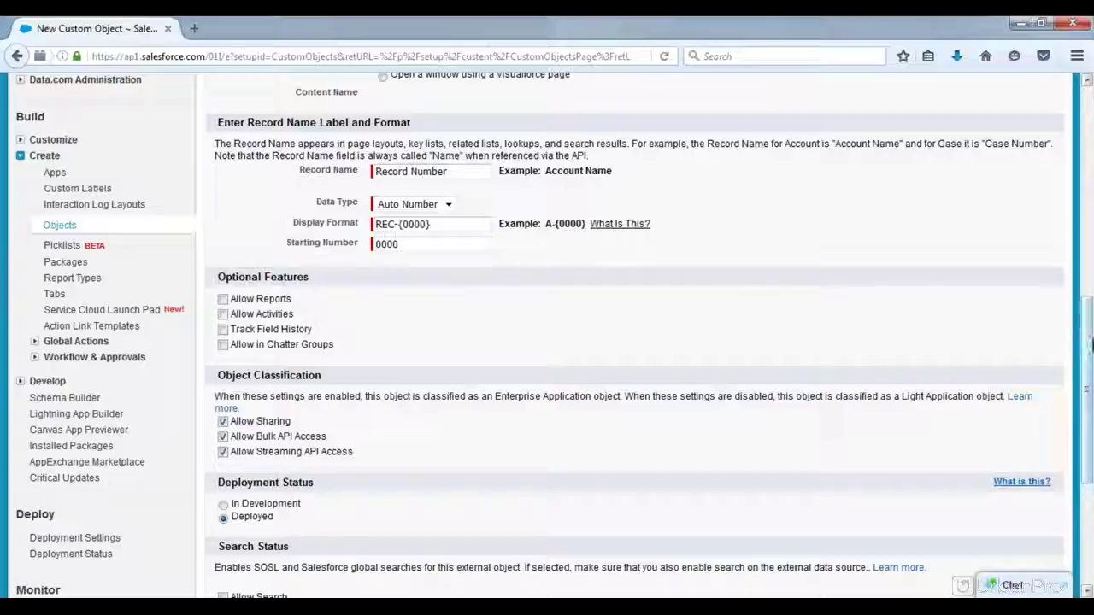
{"action": "left_click_drag", "start_coordinate": [1087, 366], "coordinate": [1089, 416]}
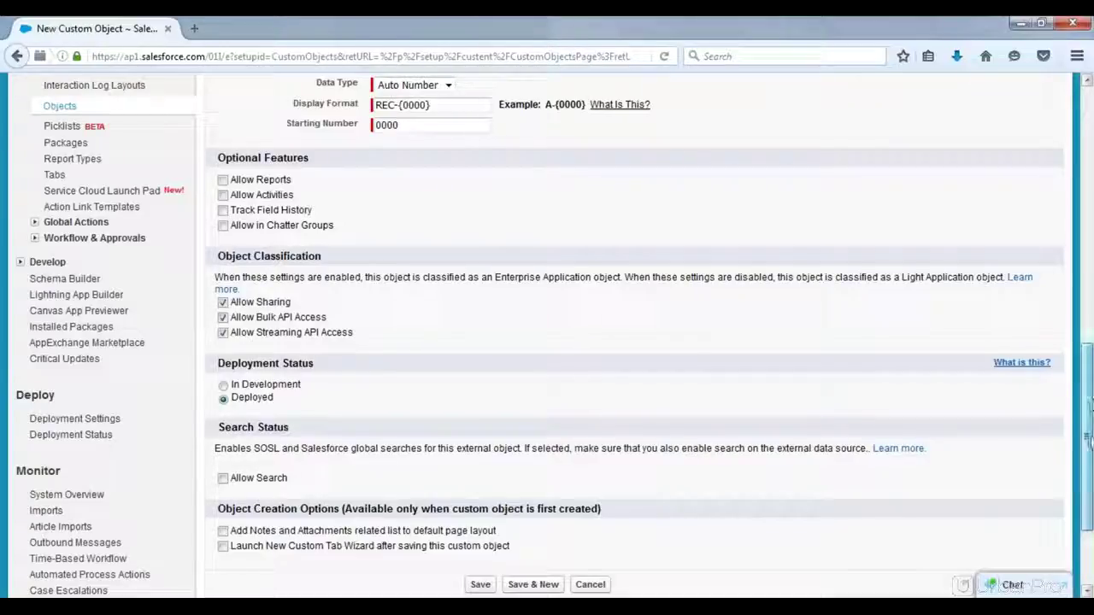
{"action": "left_click_drag", "start_coordinate": [1089, 403], "coordinate": [1089, 452]}
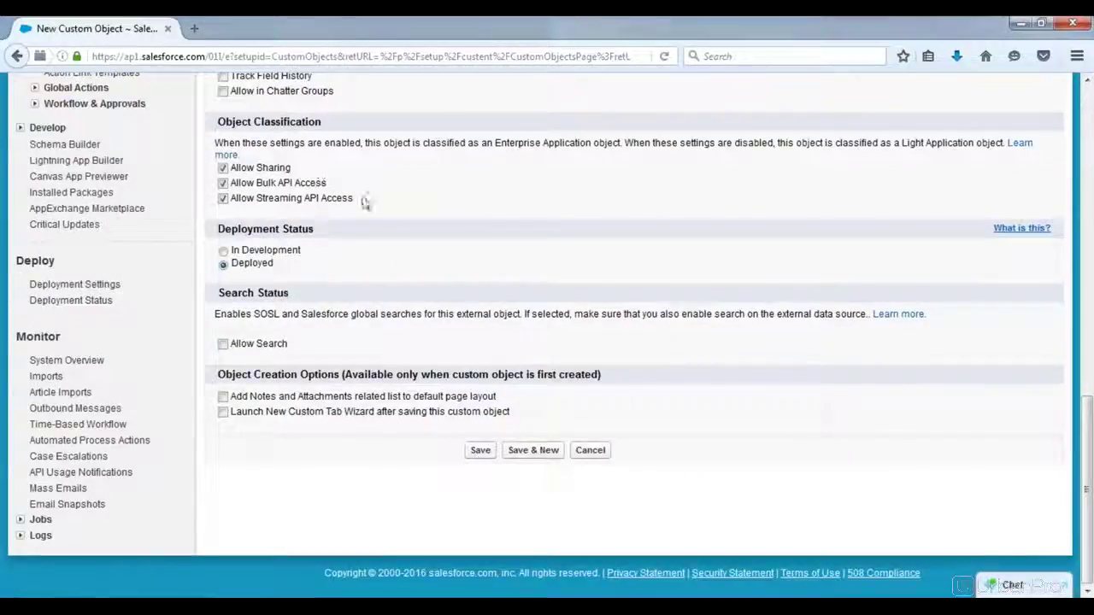
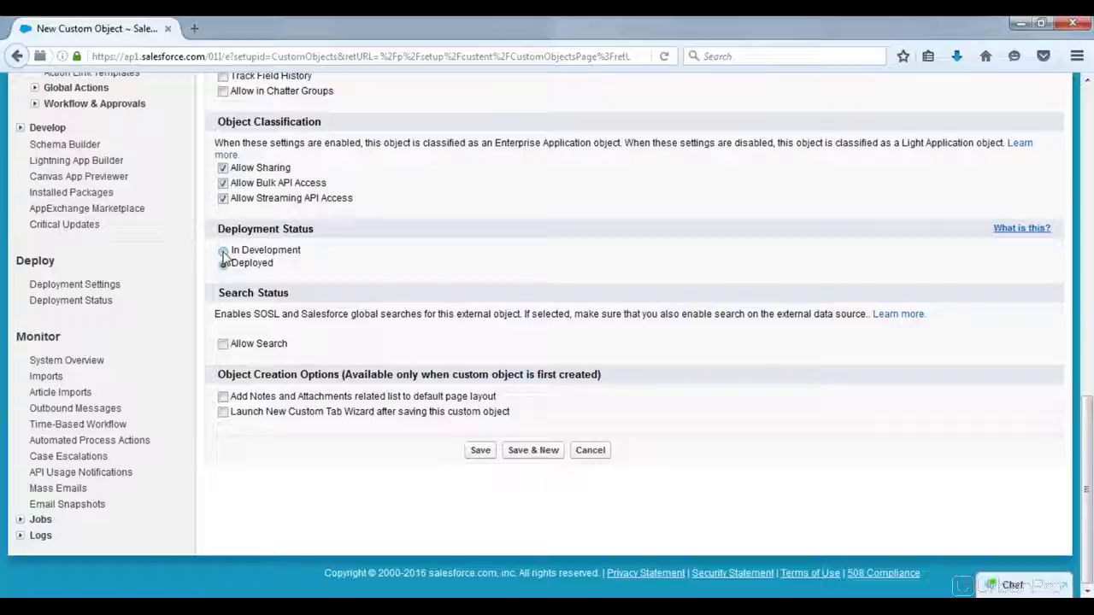
Step: Set the Sample Object deployment status to Deployed
{"action": "left_click", "coordinate": [223, 263]}
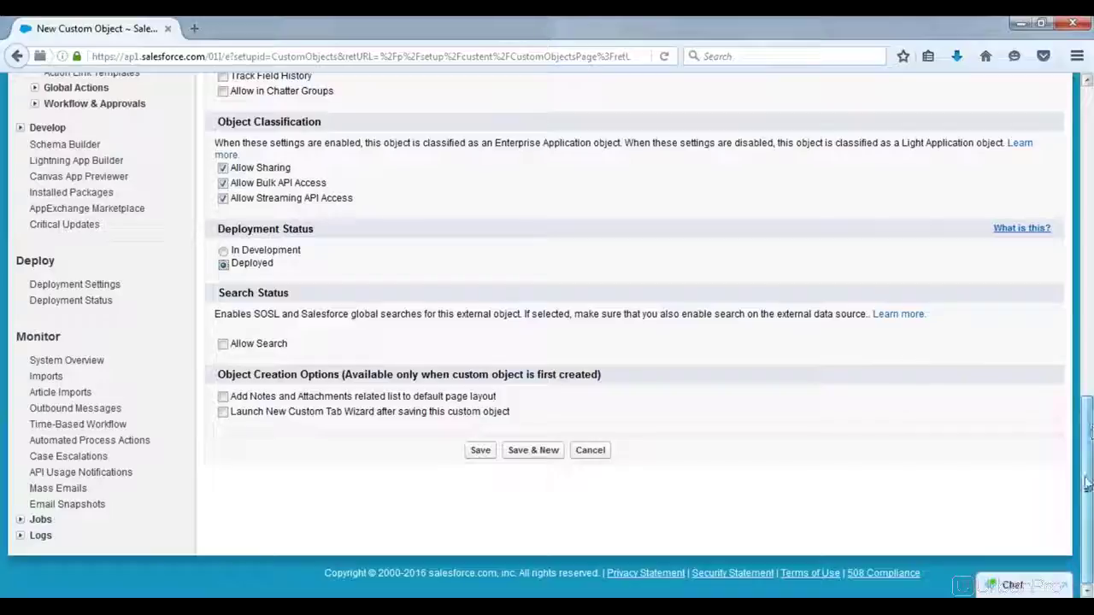
{"action": "left_click", "coordinate": [306, 492]}
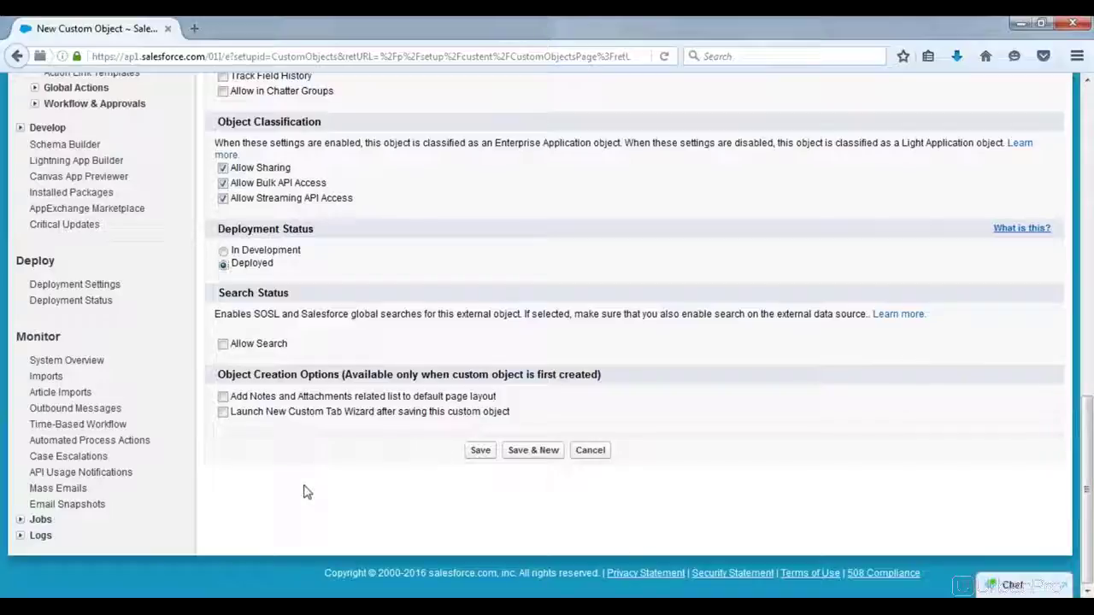
{"action": "double_click", "coordinate": [225, 374]}
{"action": "left_click_drag", "start_coordinate": [282, 368], "coordinate": [337, 380]}
{"action": "left_click", "coordinate": [223, 397]}
Step: Enable the Notes and Attachments related list and the Launch New Custom Tab Wizard option
{"action": "left_click", "coordinate": [223, 397]}
{"action": "left_click", "coordinate": [223, 414]}
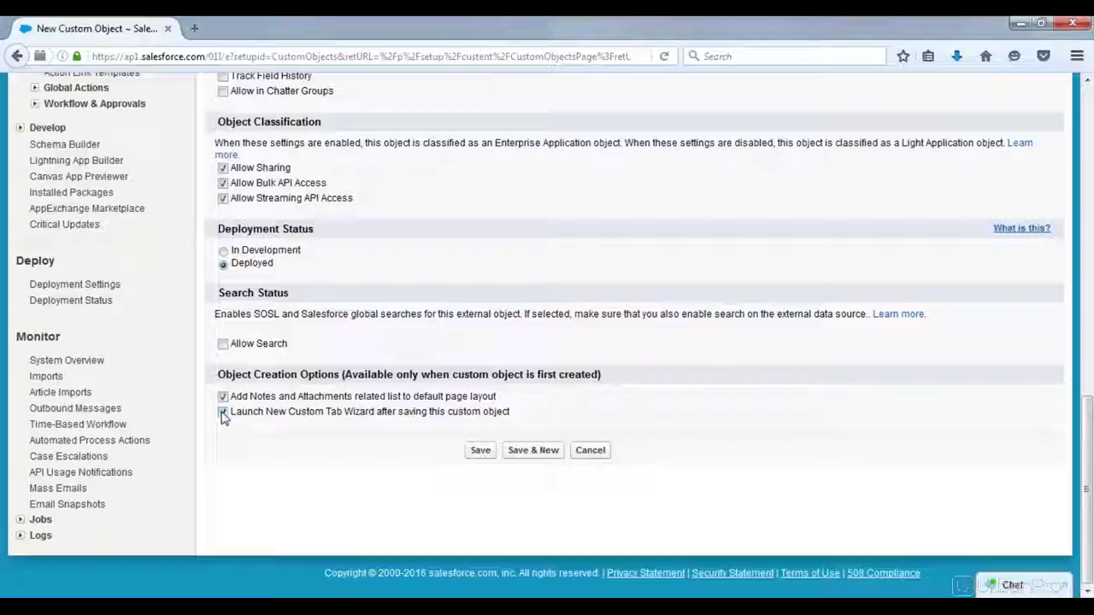
{"action": "left_click", "coordinate": [222, 413]}
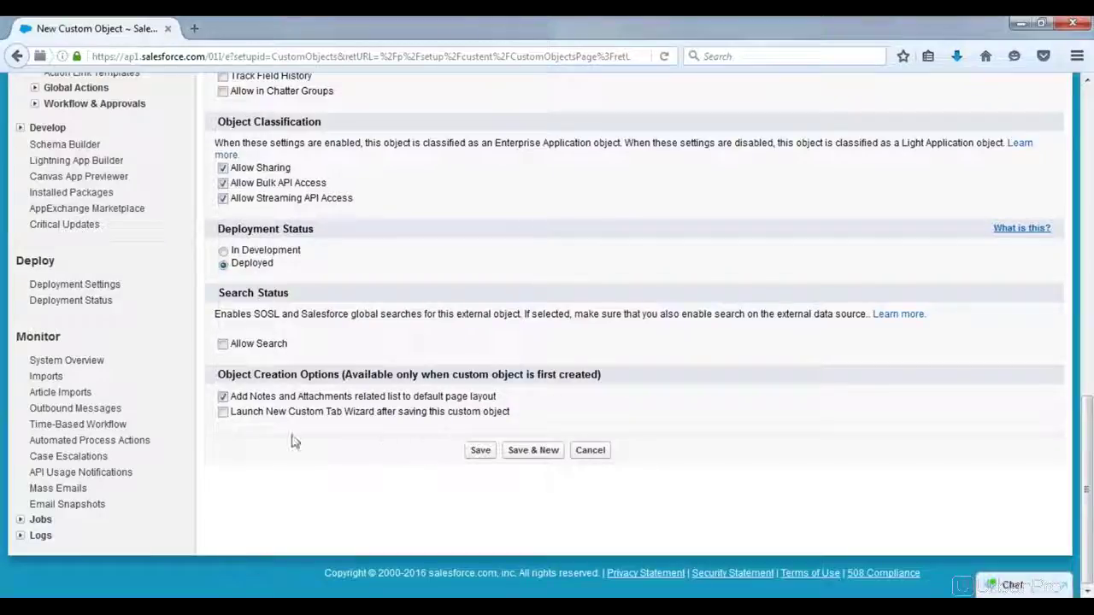
{"action": "left_click", "coordinate": [223, 413]}
Step: Save Sample Object without the tab wizard, then review its labels and Standard Fields
{"action": "left_click", "coordinate": [224, 413]}
{"action": "left_click", "coordinate": [480, 451]}
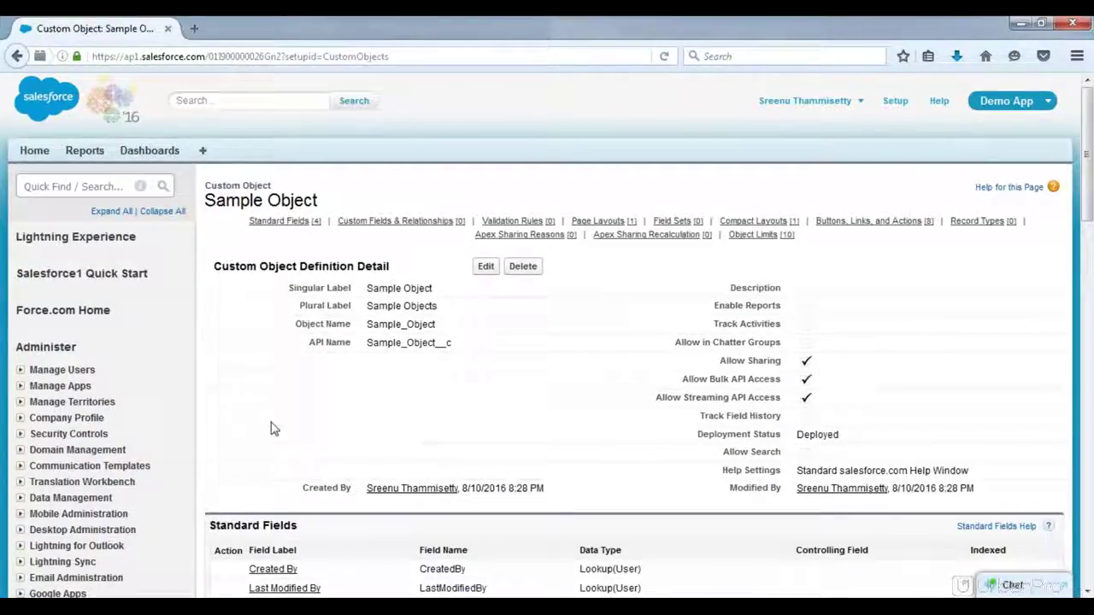
{"action": "left_click_drag", "start_coordinate": [432, 288], "coordinate": [366, 288]}
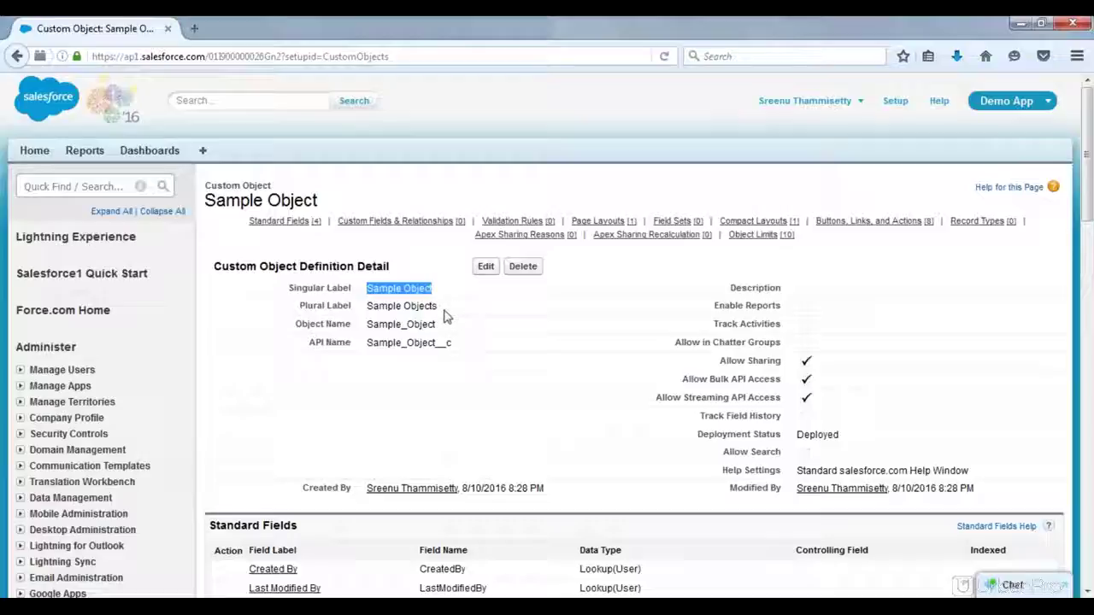
{"action": "left_click_drag", "start_coordinate": [437, 306], "coordinate": [366, 306]}
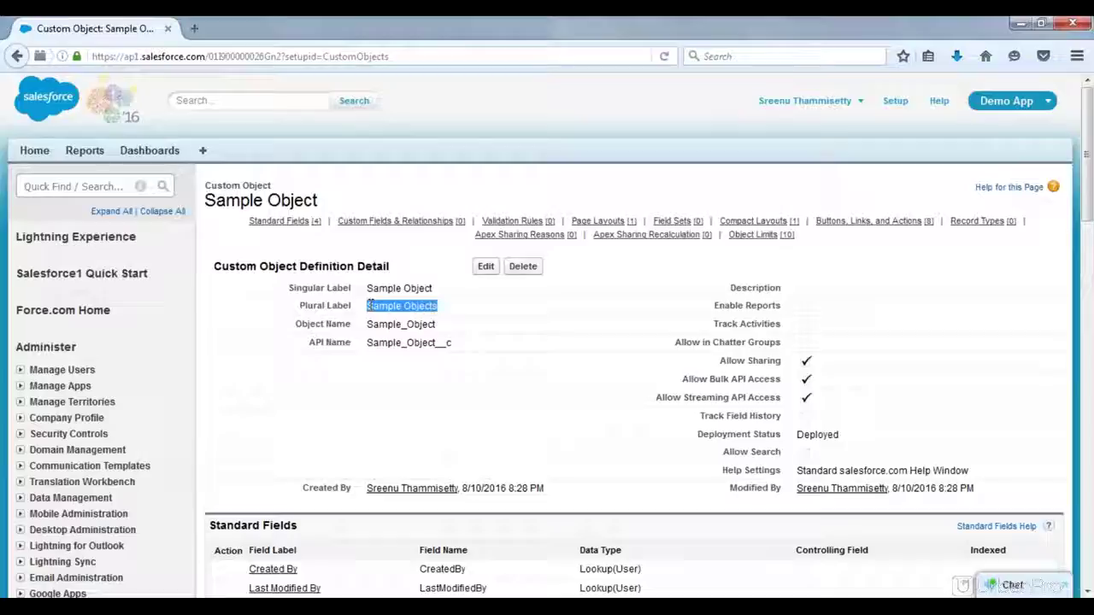
{"action": "left_click", "coordinate": [642, 318]}
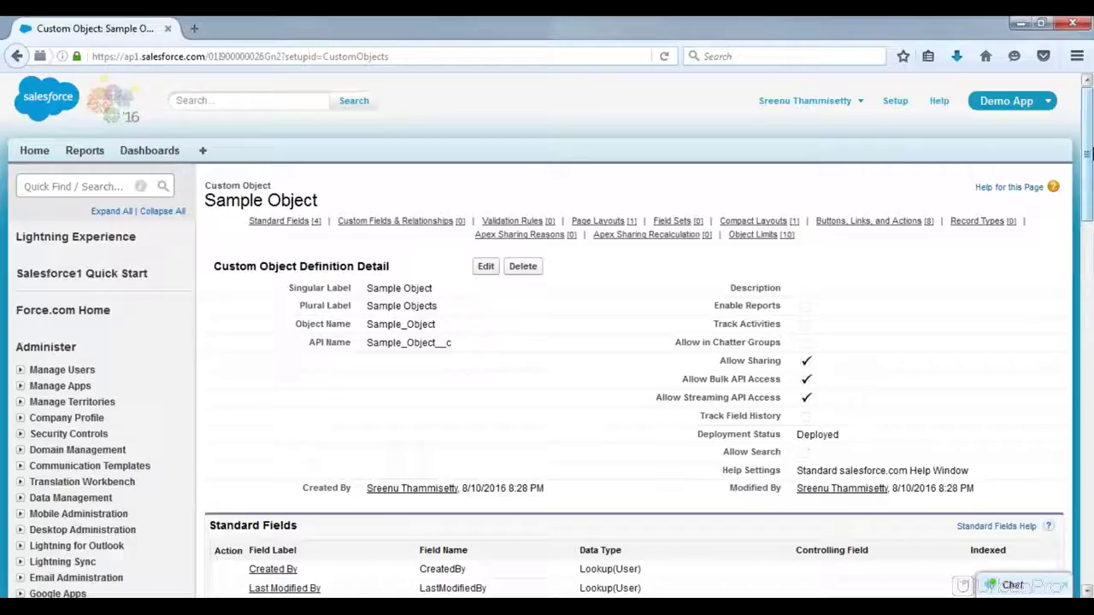
{"action": "left_click_drag", "start_coordinate": [1087, 152], "coordinate": [1087, 236]}
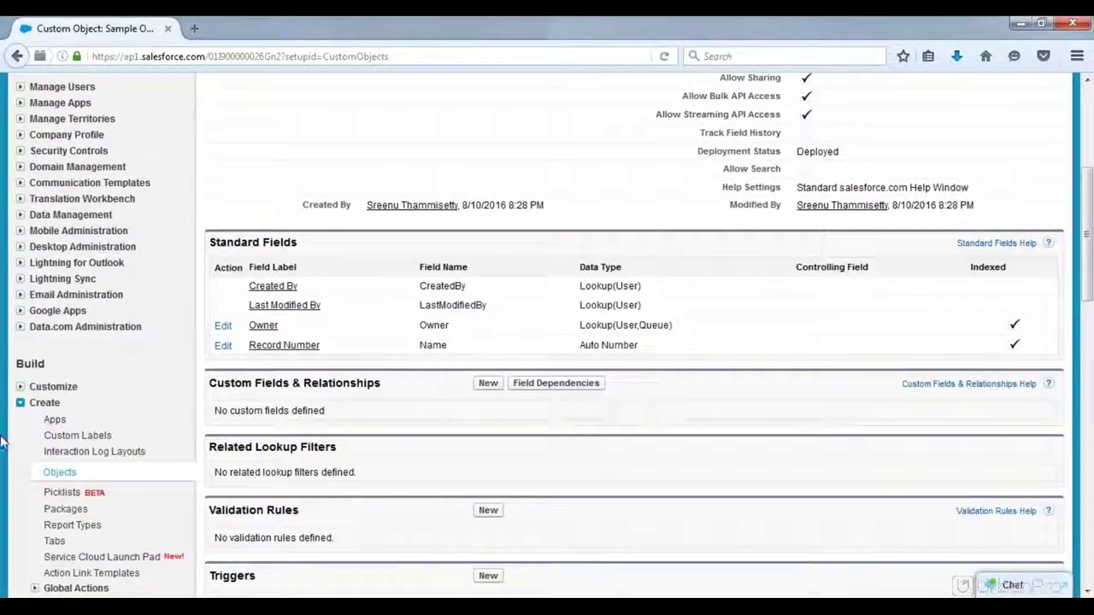
{"action": "scroll", "coordinate": [2, 442], "scroll_direction": "down", "scroll_amount": 3}
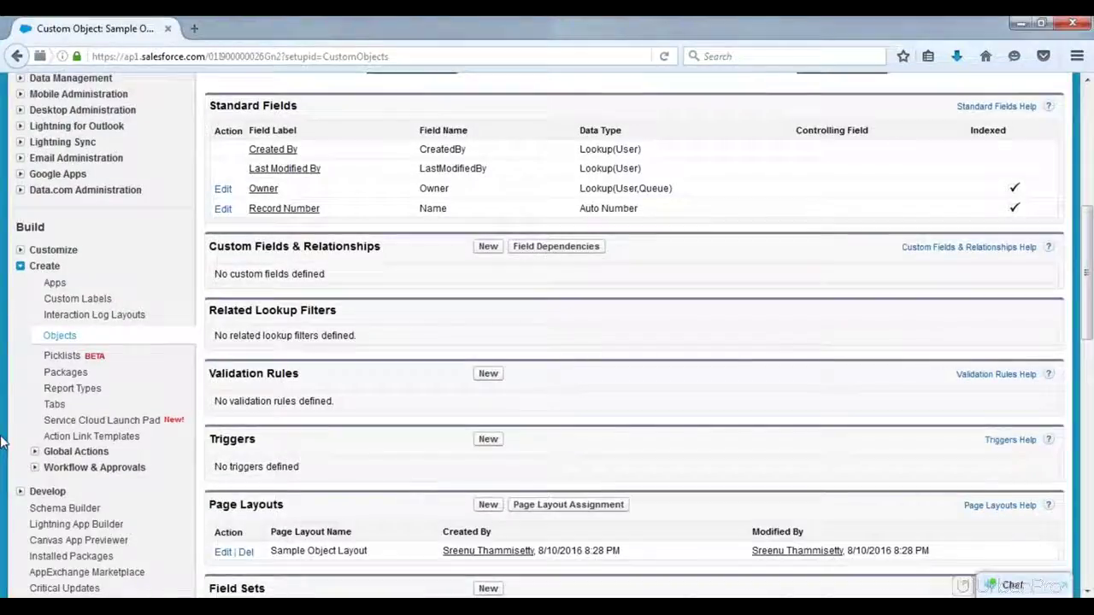
Step: Open Custom Tabs in a new browser tab and start a custom object tab for Sample Object
{"action": "middle_click", "coordinate": [55, 405]}
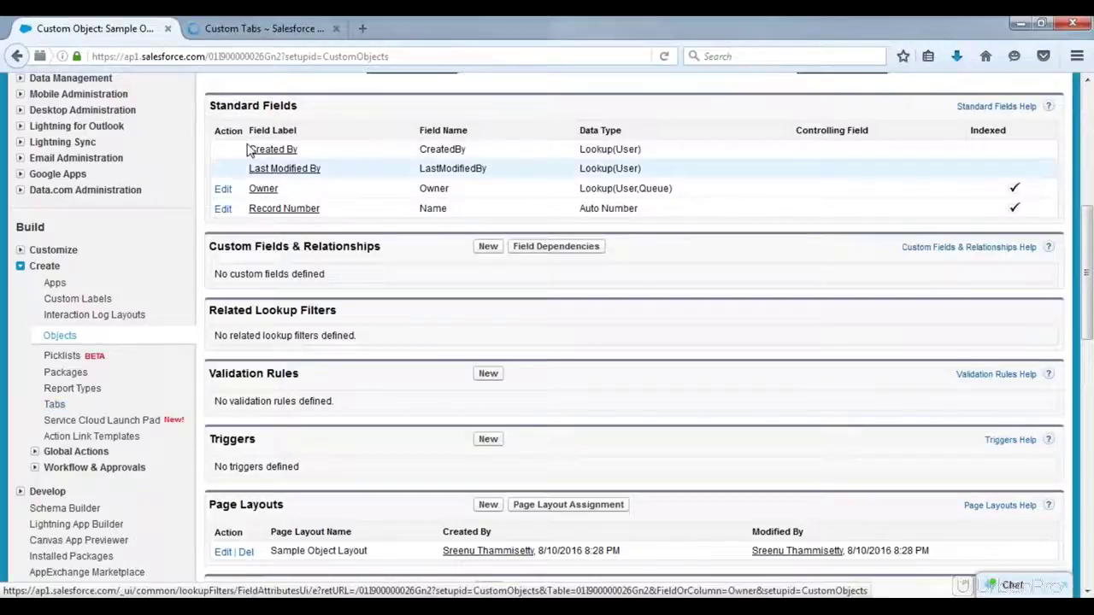
{"action": "left_click", "coordinate": [293, 25]}
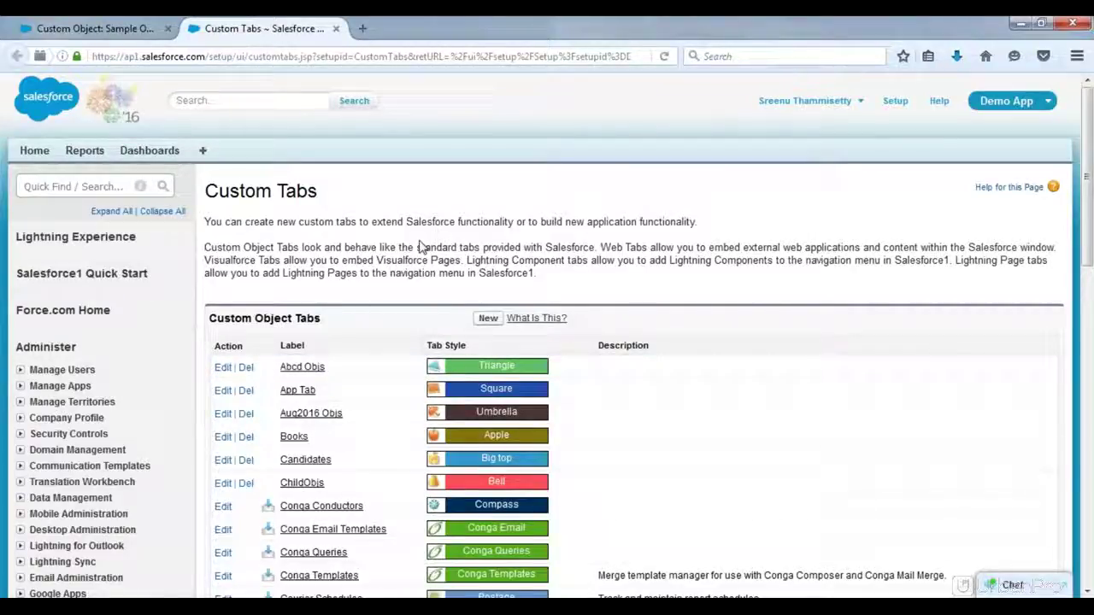
{"action": "left_click", "coordinate": [488, 319]}
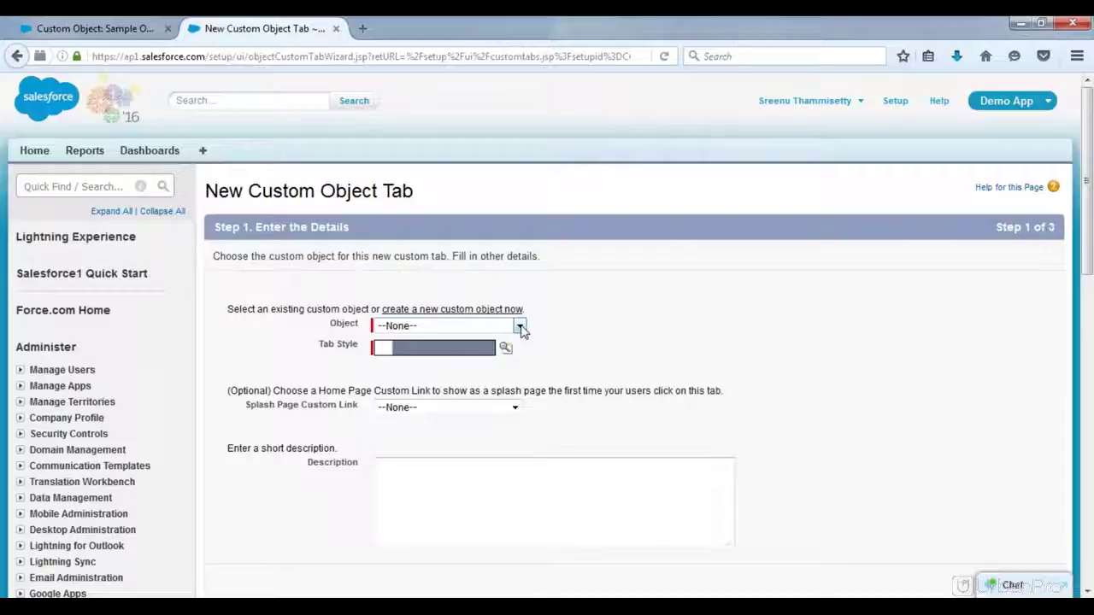
{"action": "left_click", "coordinate": [519, 326]}
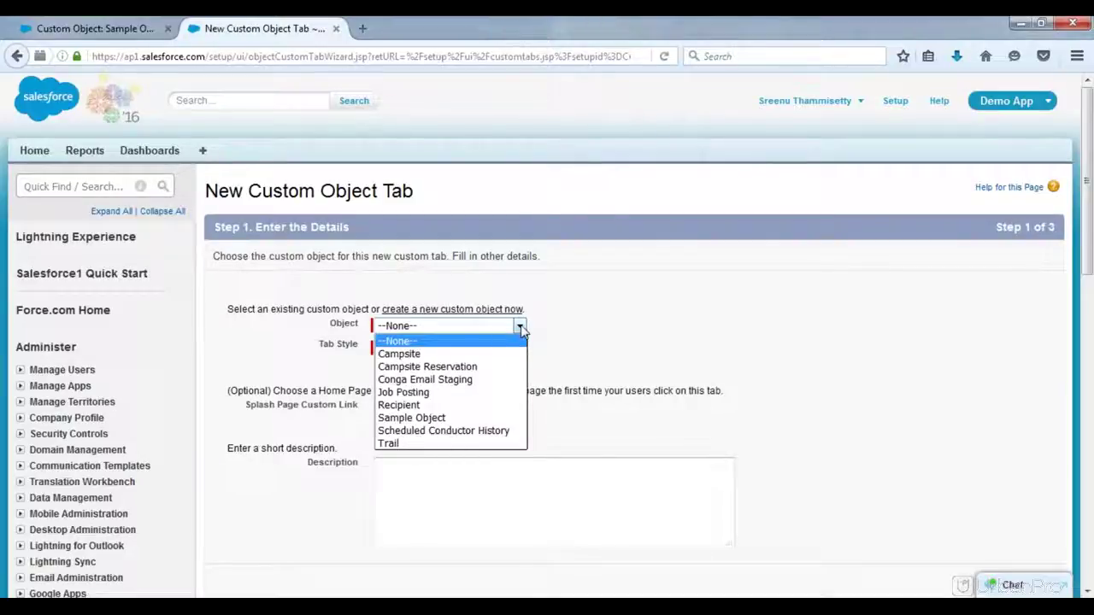
{"action": "left_click", "coordinate": [513, 422]}
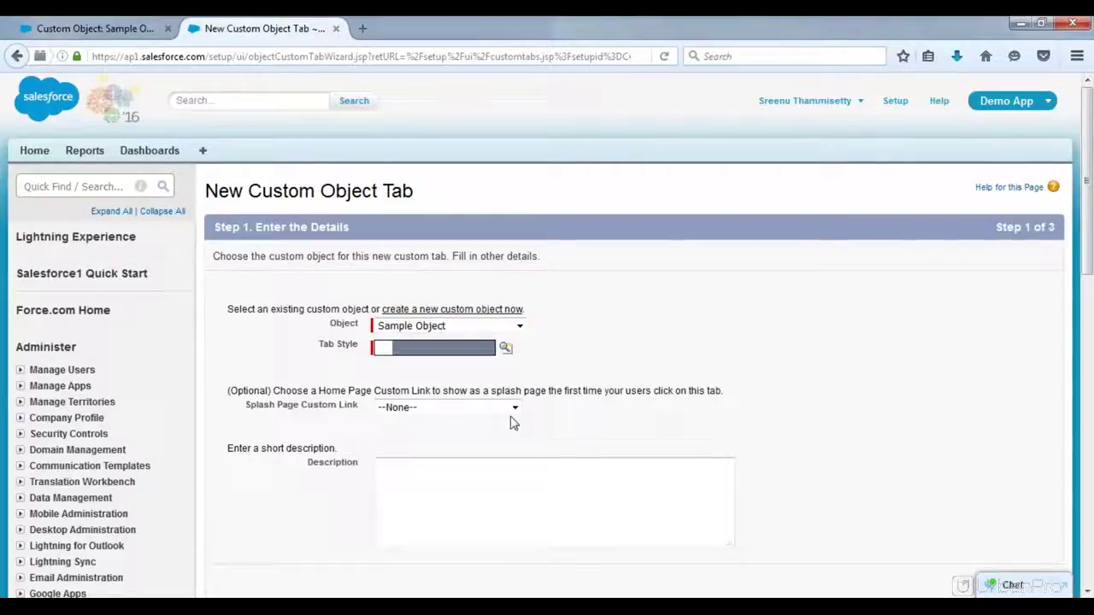
Step: Pick the Books tab style from the unused styles for the Sample Object tab
{"action": "left_click", "coordinate": [506, 350]}
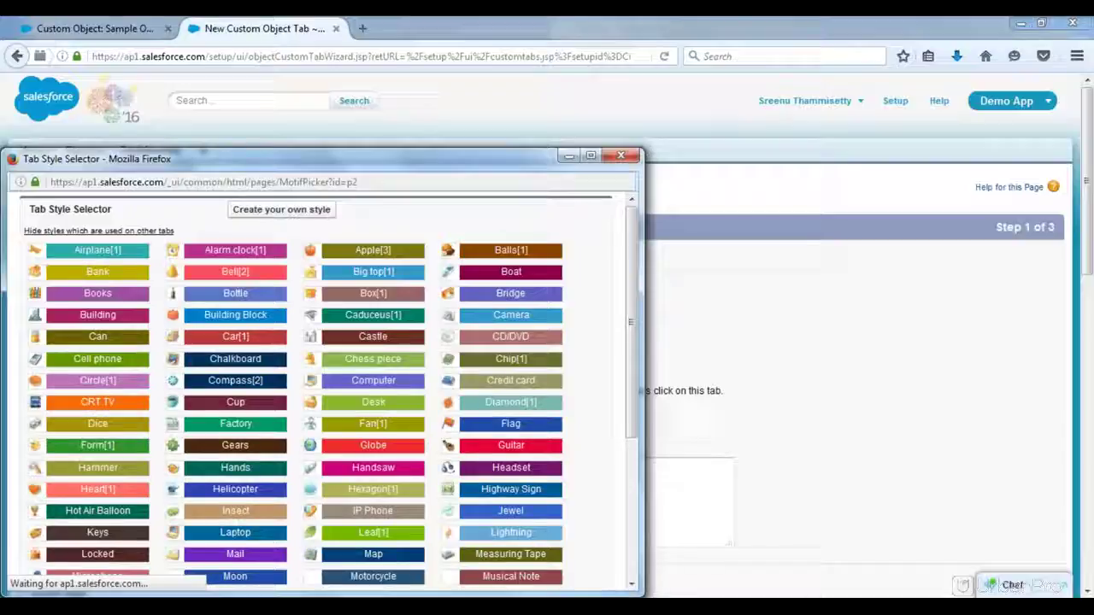
{"action": "left_click_drag", "start_coordinate": [498, 163], "coordinate": [712, 119]}
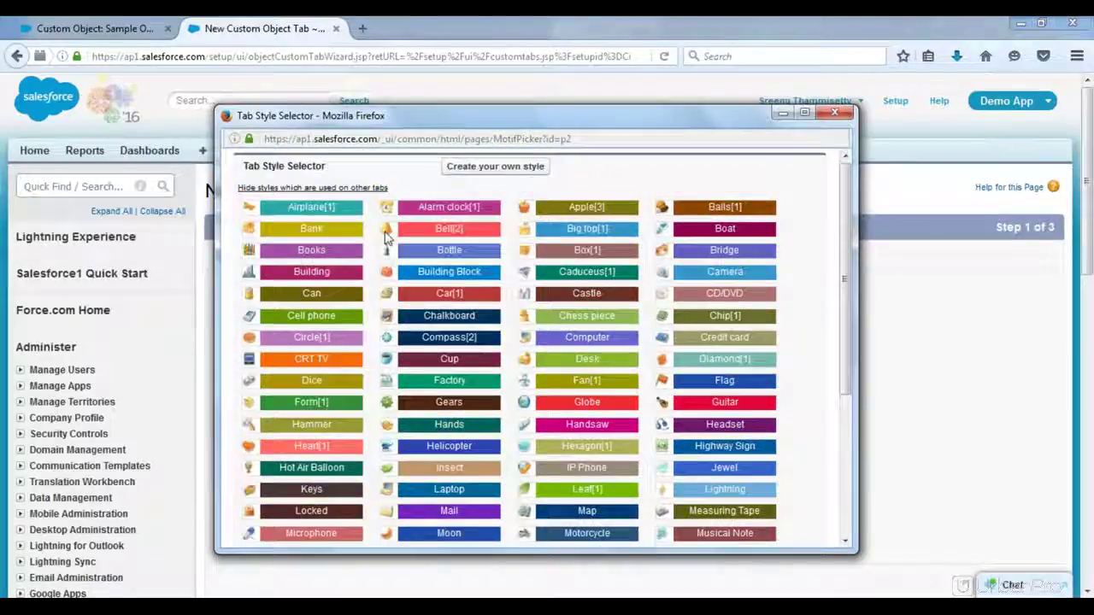
{"action": "left_click", "coordinate": [254, 189]}
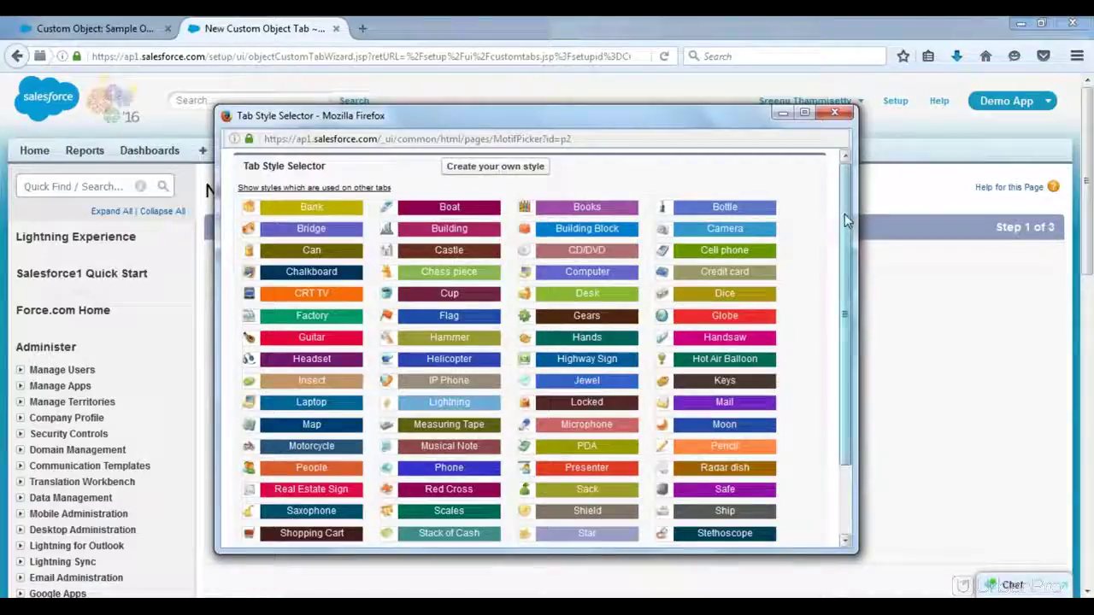
{"action": "scroll", "coordinate": [846, 221], "scroll_direction": "down", "scroll_amount": 2}
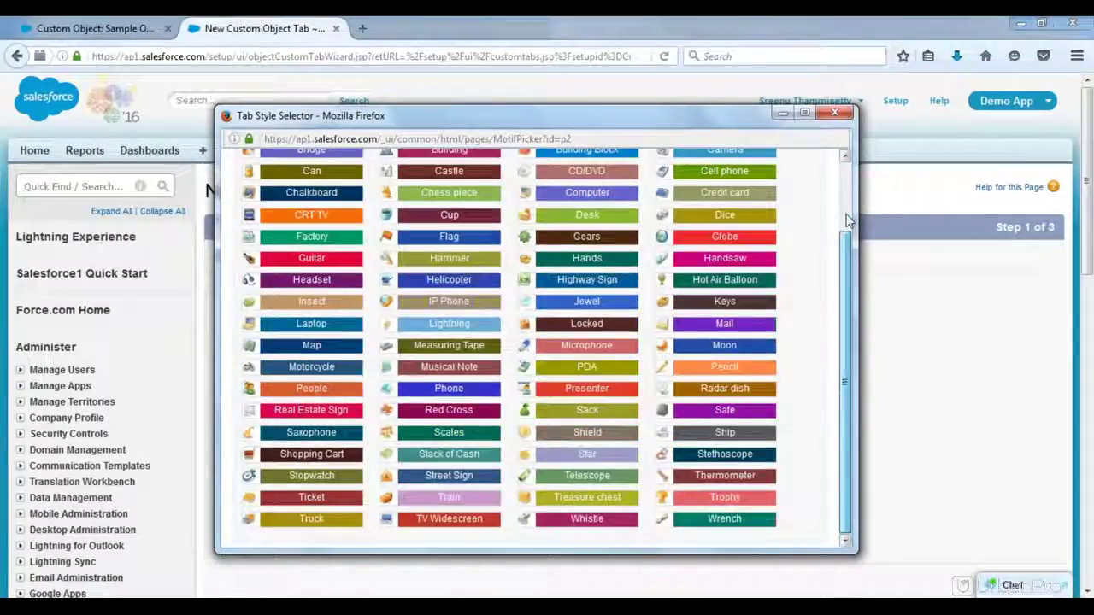
{"action": "scroll", "coordinate": [846, 221], "scroll_direction": "up", "scroll_amount": 2}
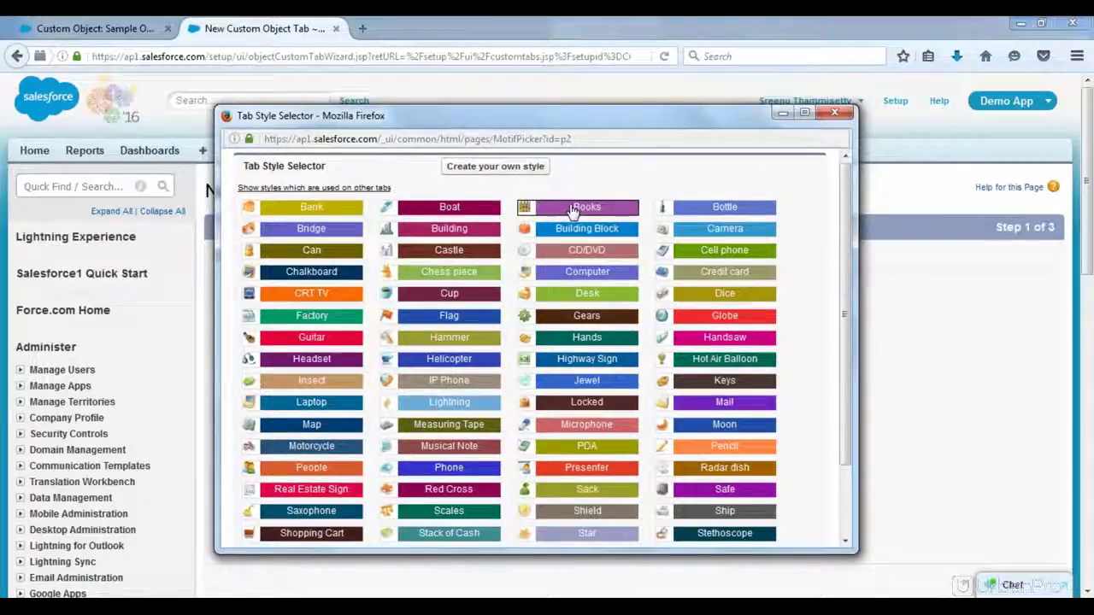
{"action": "left_click", "coordinate": [573, 211]}
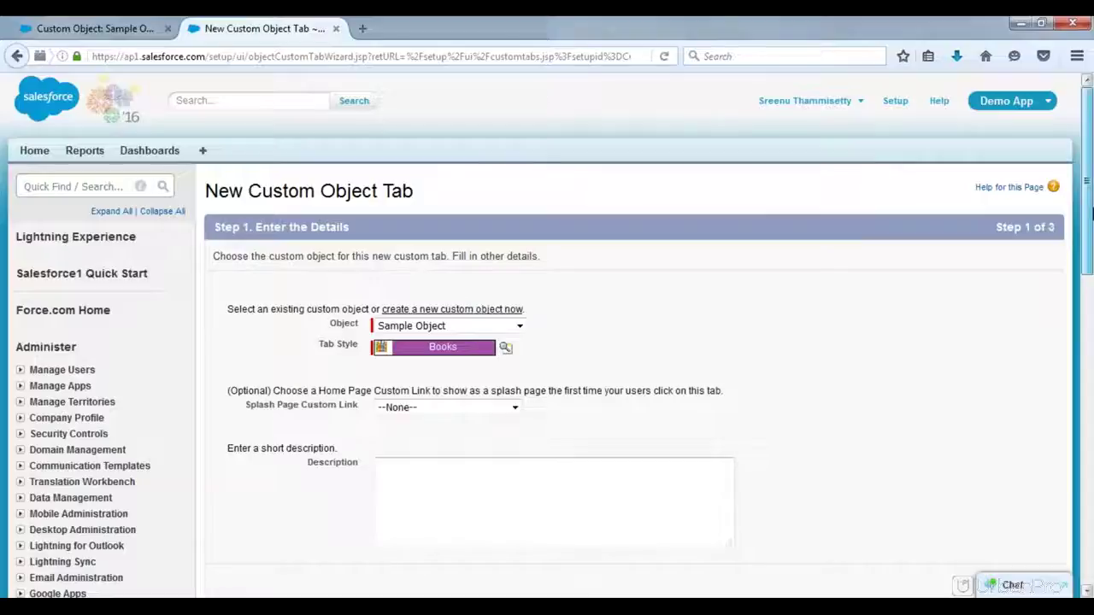
{"action": "left_click_drag", "start_coordinate": [1090, 211], "coordinate": [1090, 330]}
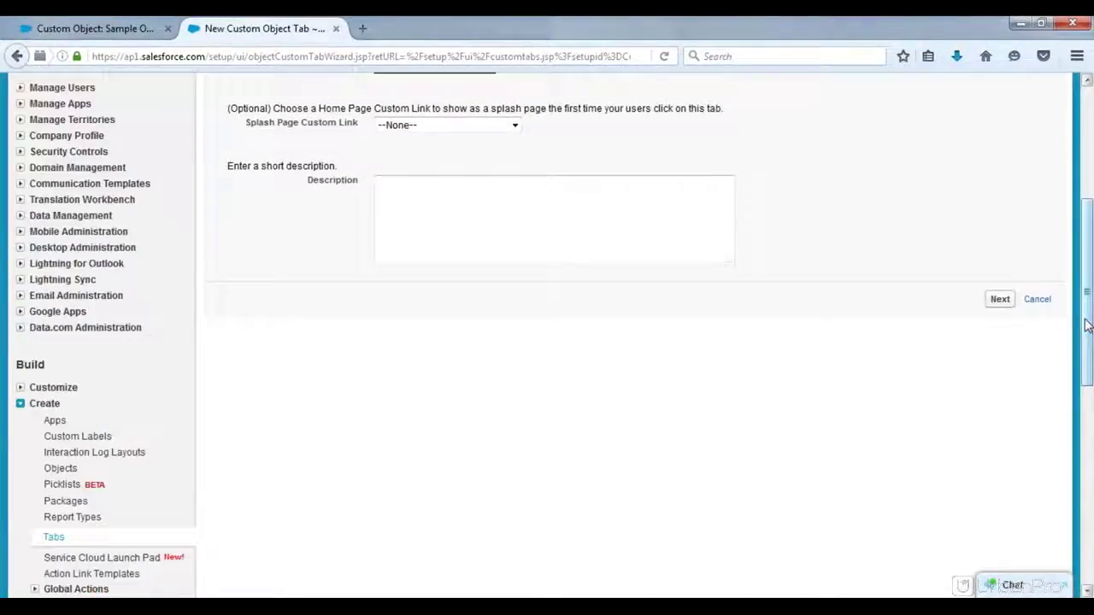
Step: Advance to step 2 and keep tab visibility Default On for all profiles
{"action": "left_click", "coordinate": [1000, 299]}
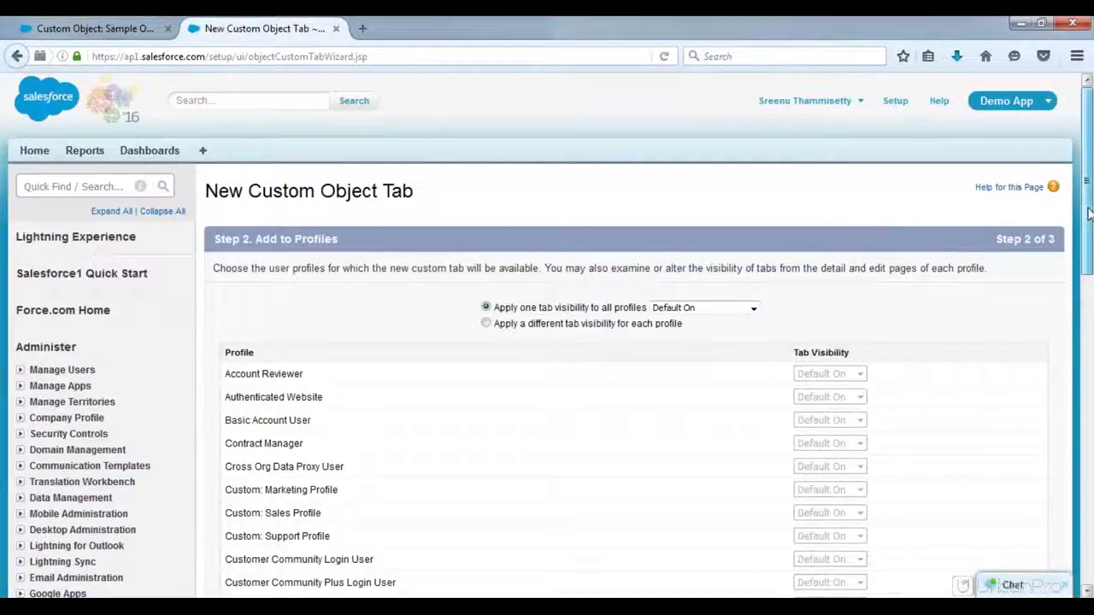
{"action": "left_click_drag", "start_coordinate": [1088, 213], "coordinate": [1088, 259]}
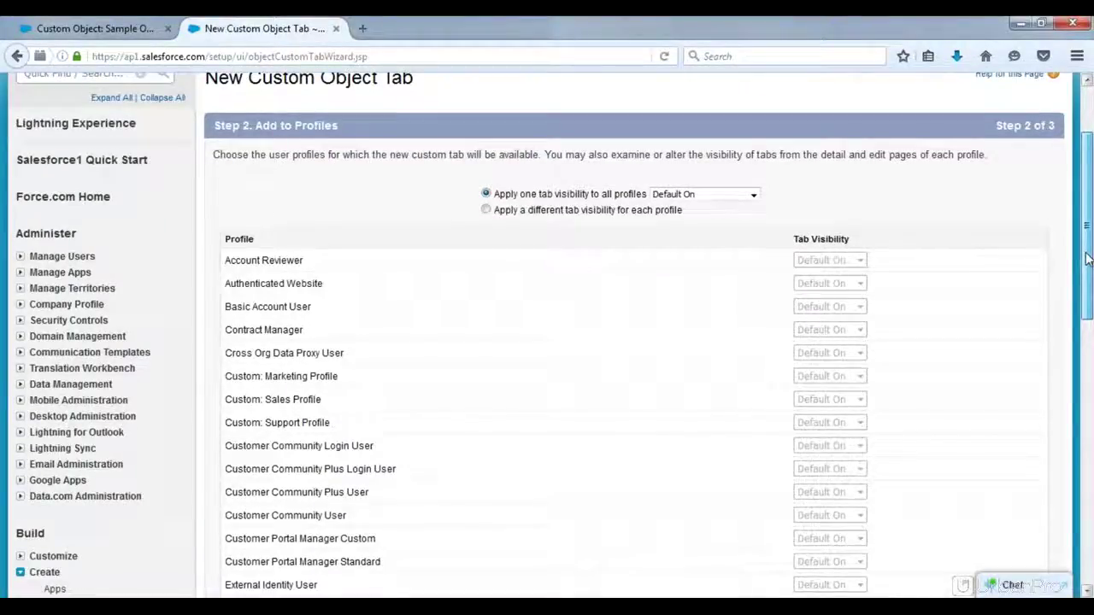
{"action": "left_click_drag", "start_coordinate": [1088, 259], "coordinate": [1088, 265]}
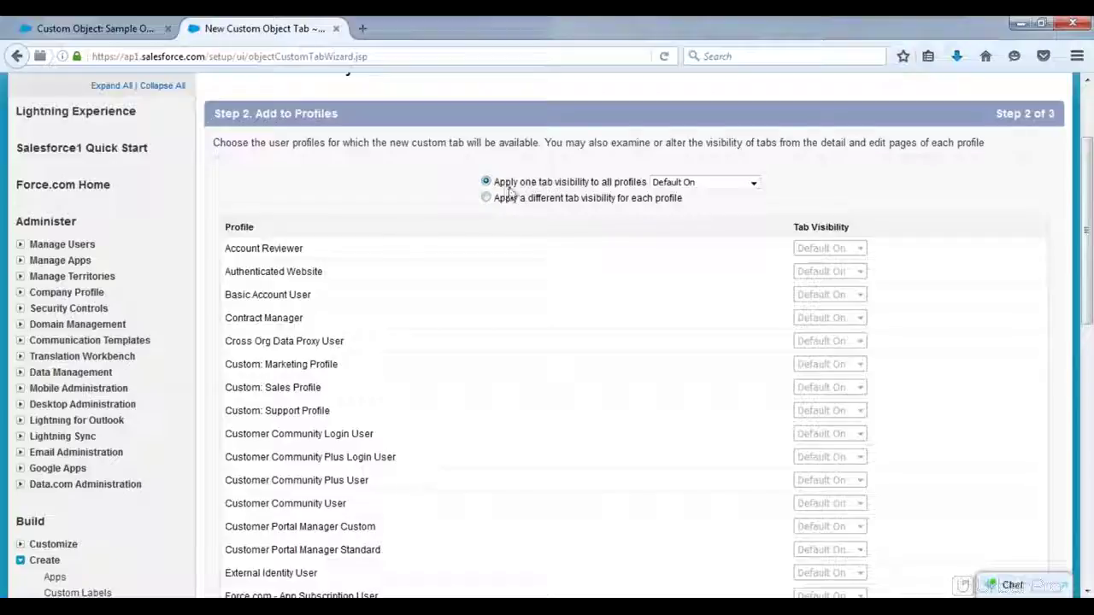
{"action": "left_click", "coordinate": [683, 184]}
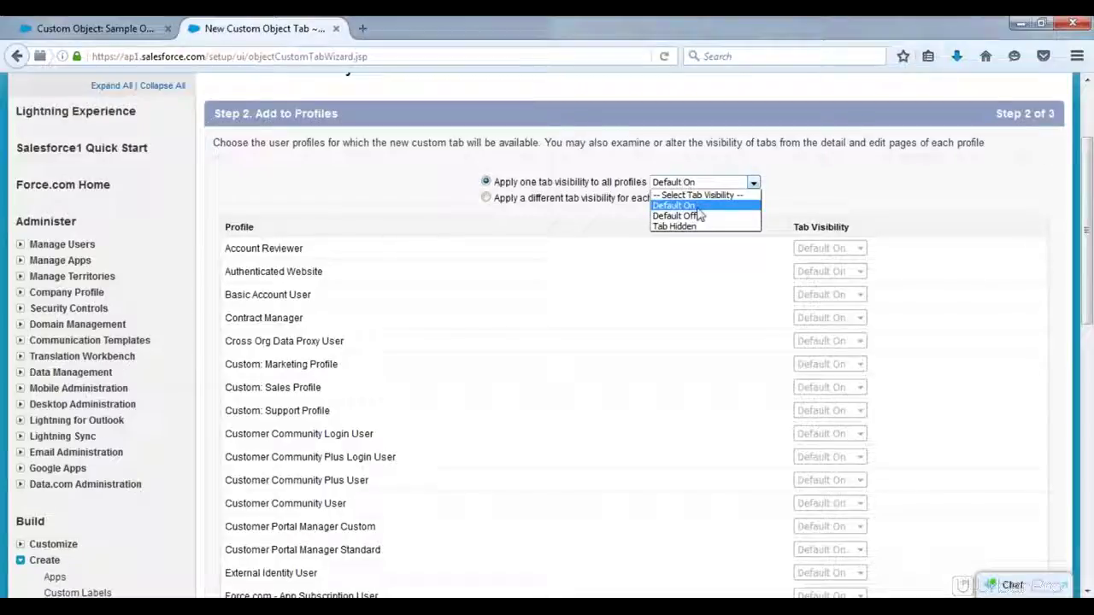
{"action": "left_click", "coordinate": [699, 207]}
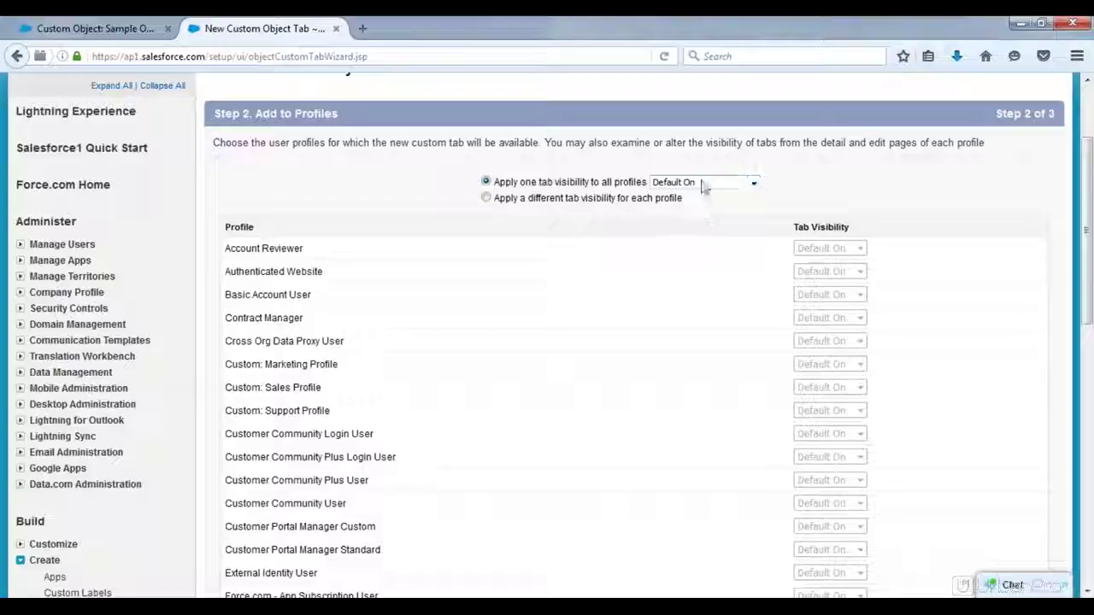
{"action": "left_click", "coordinate": [705, 183]}
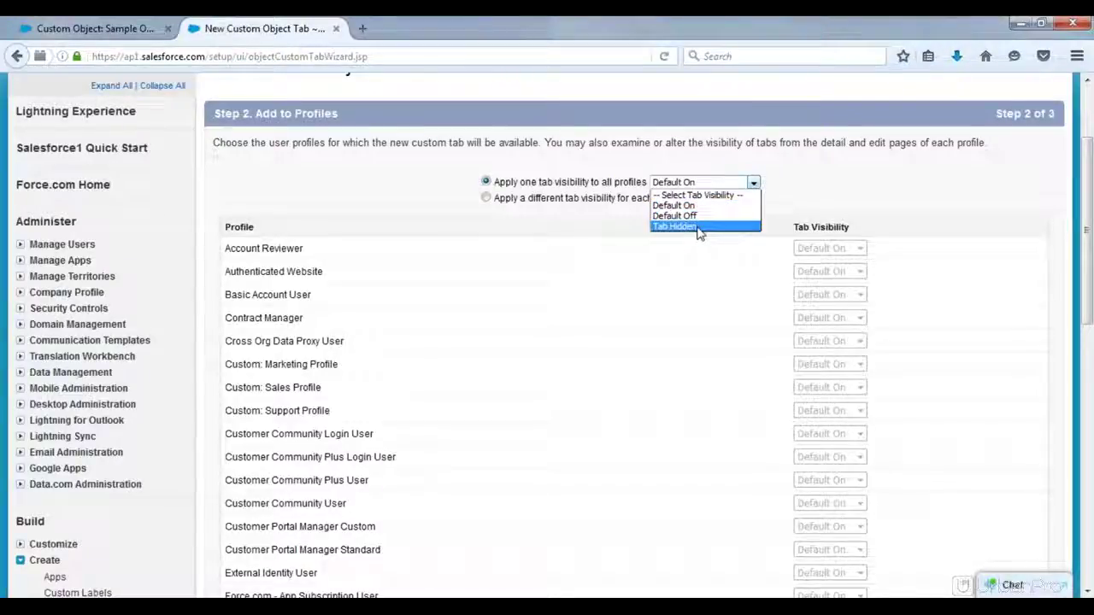
{"action": "left_click", "coordinate": [819, 190]}
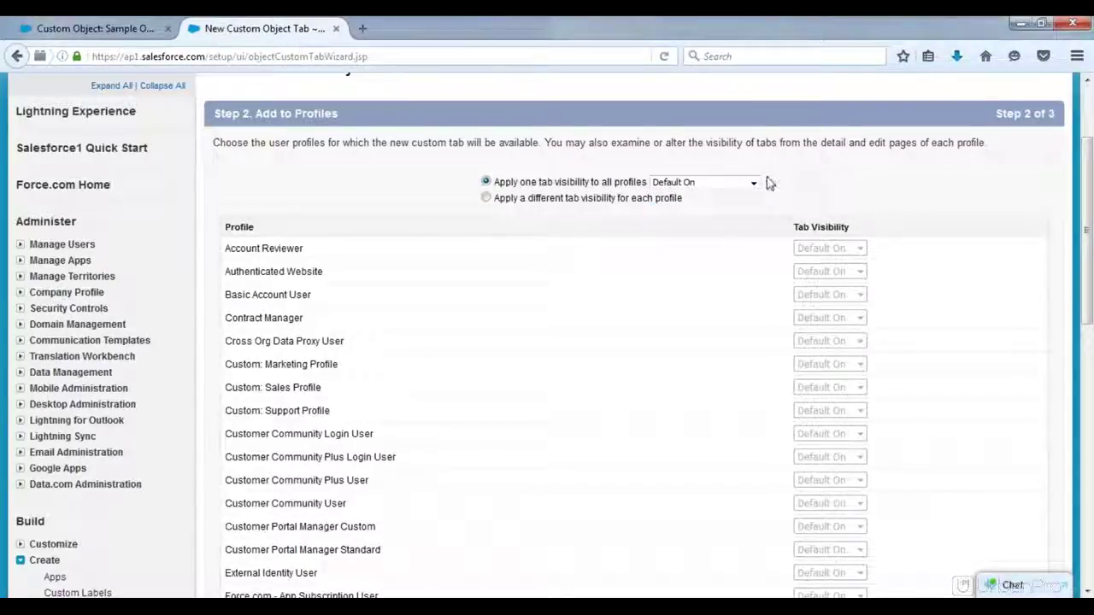
{"action": "left_click", "coordinate": [718, 185]}
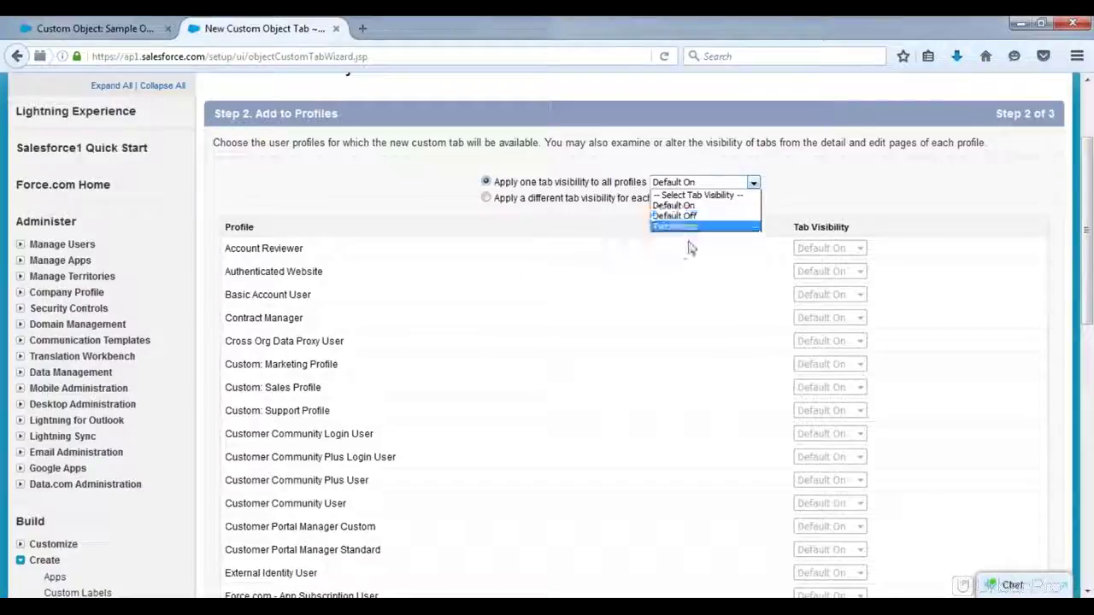
{"action": "left_click", "coordinate": [834, 184]}
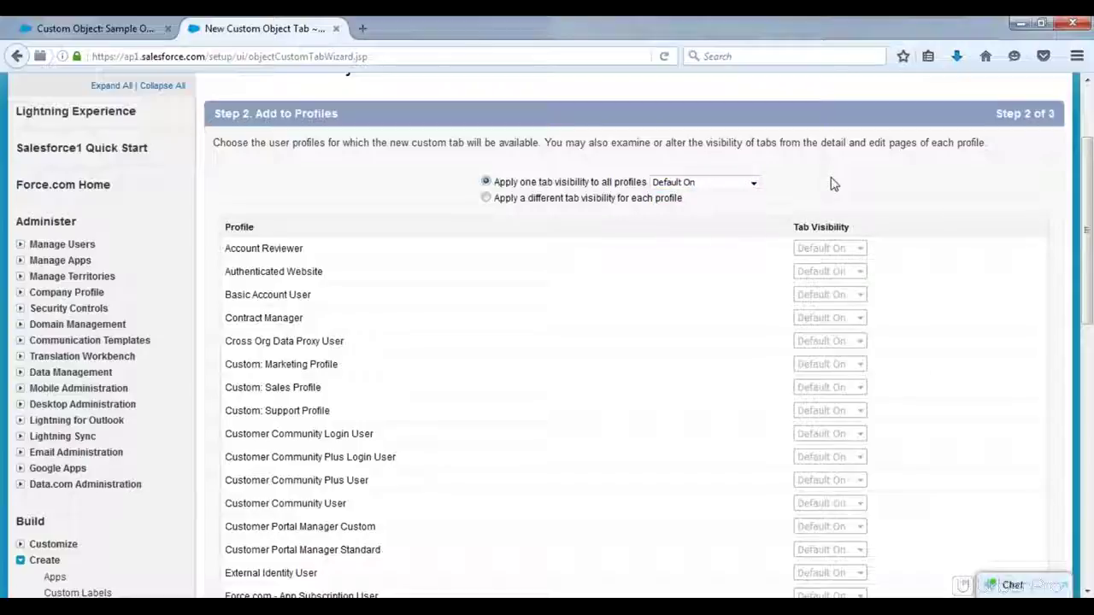
{"action": "left_click", "coordinate": [713, 184]}
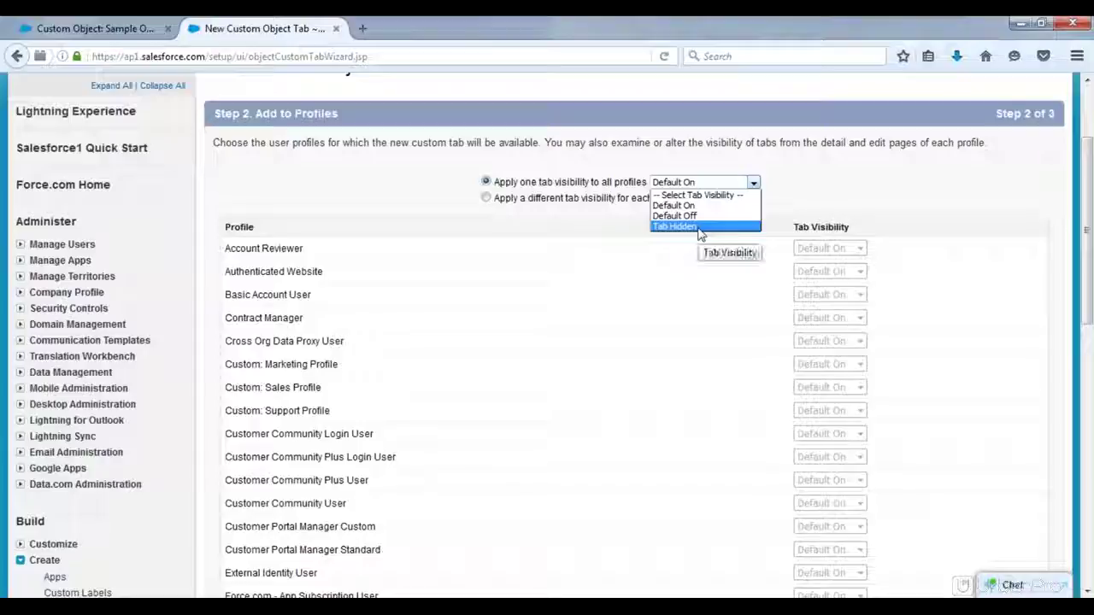
{"action": "left_click", "coordinate": [889, 200]}
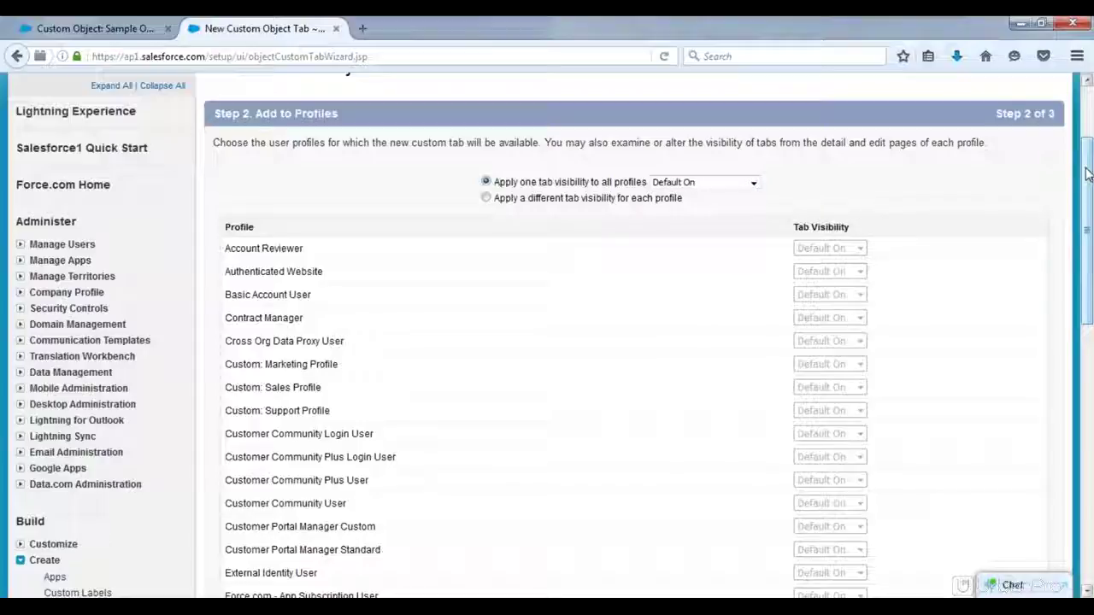
{"action": "left_click_drag", "start_coordinate": [1087, 174], "coordinate": [1083, 476]}
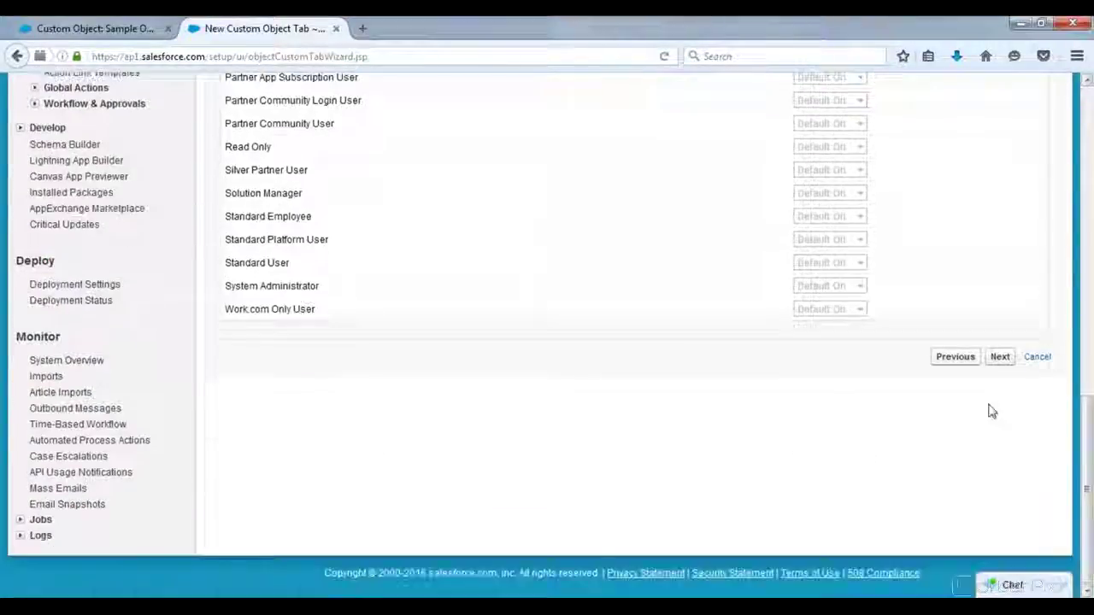
Step: Include the tab only in Demo App, clearing other apps, and save it
{"action": "left_click", "coordinate": [1002, 357]}
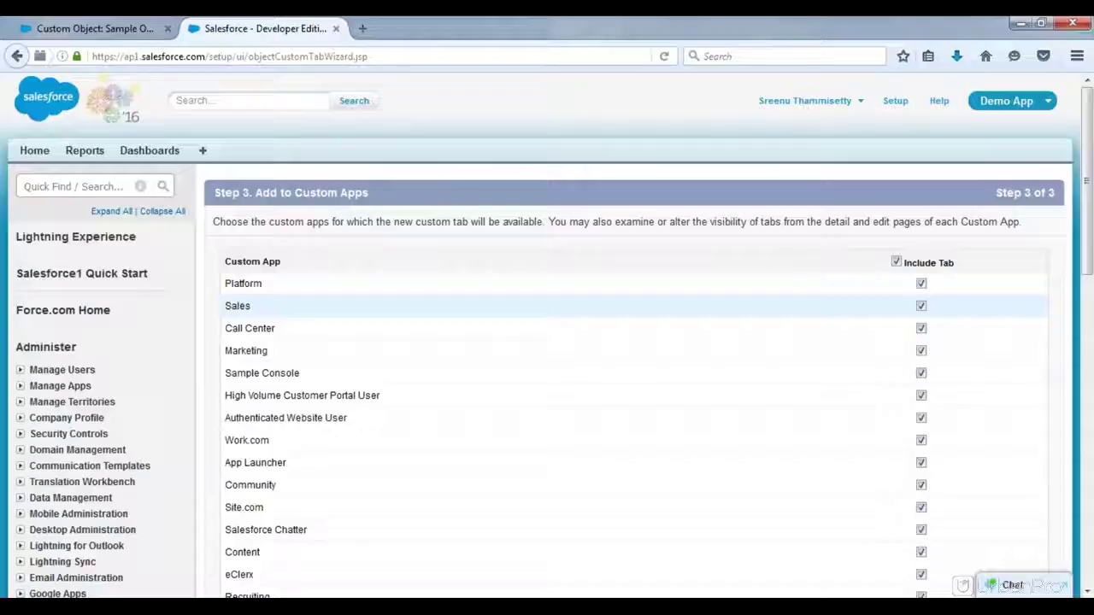
{"action": "left_click", "coordinate": [896, 262]}
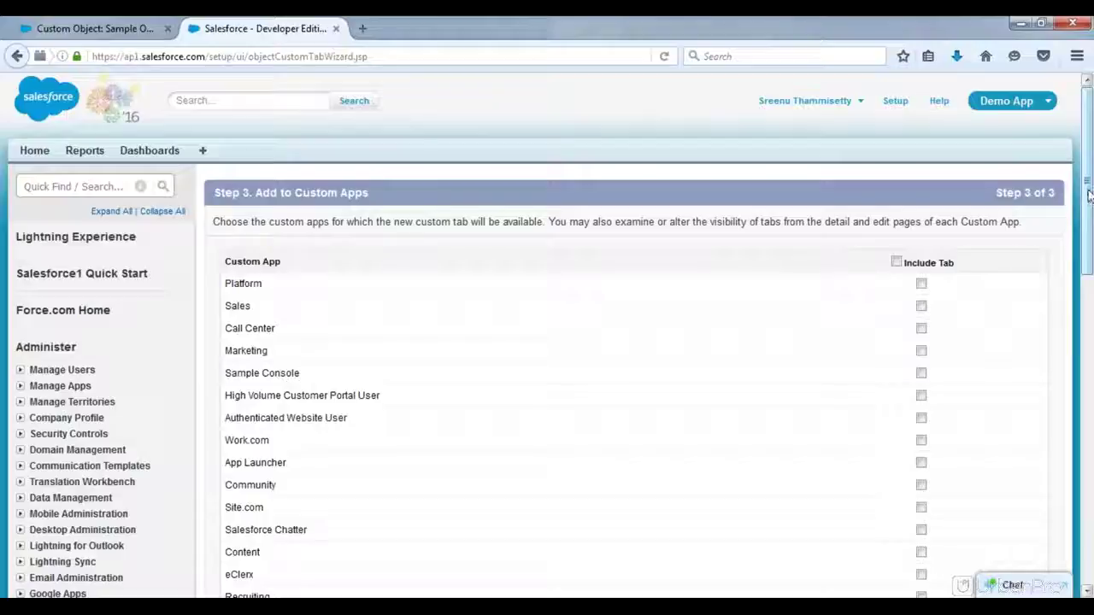
{"action": "left_click_drag", "start_coordinate": [1088, 195], "coordinate": [1086, 400]}
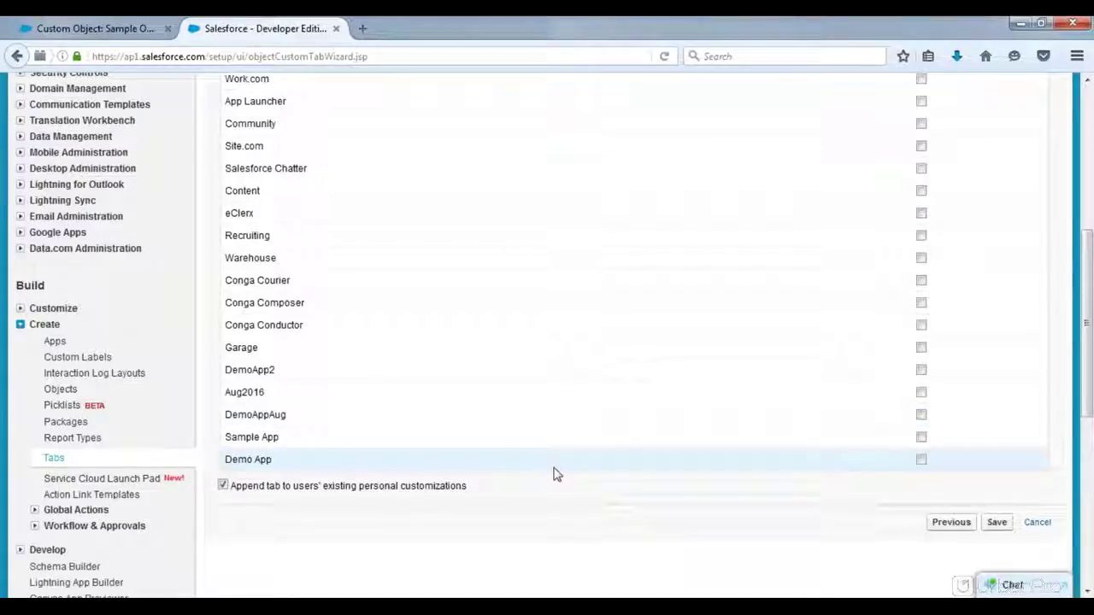
{"action": "left_click", "coordinate": [921, 460]}
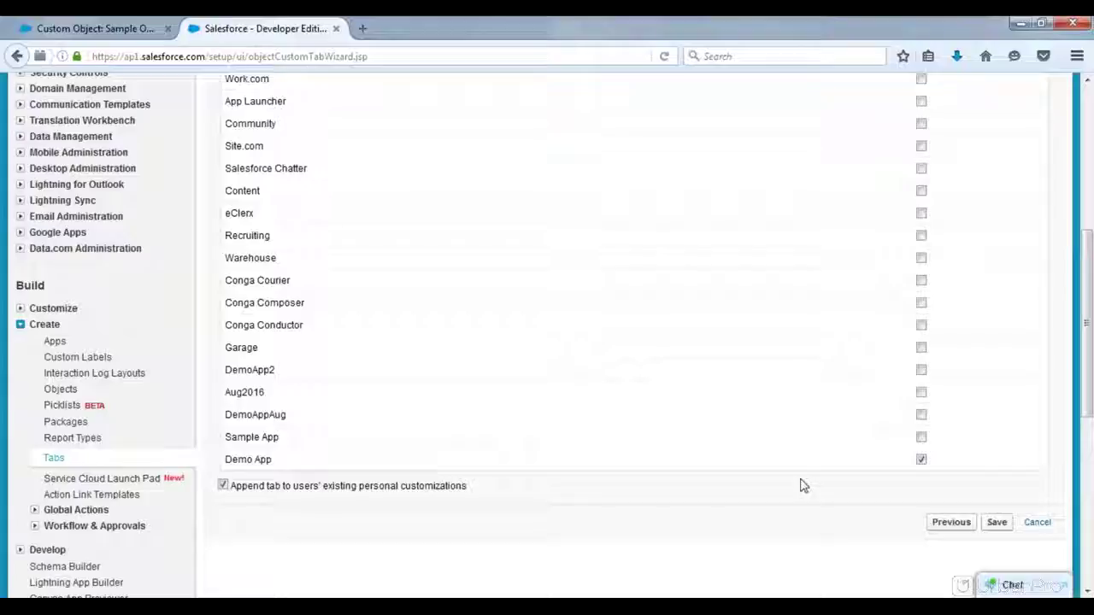
{"action": "left_click", "coordinate": [996, 524]}
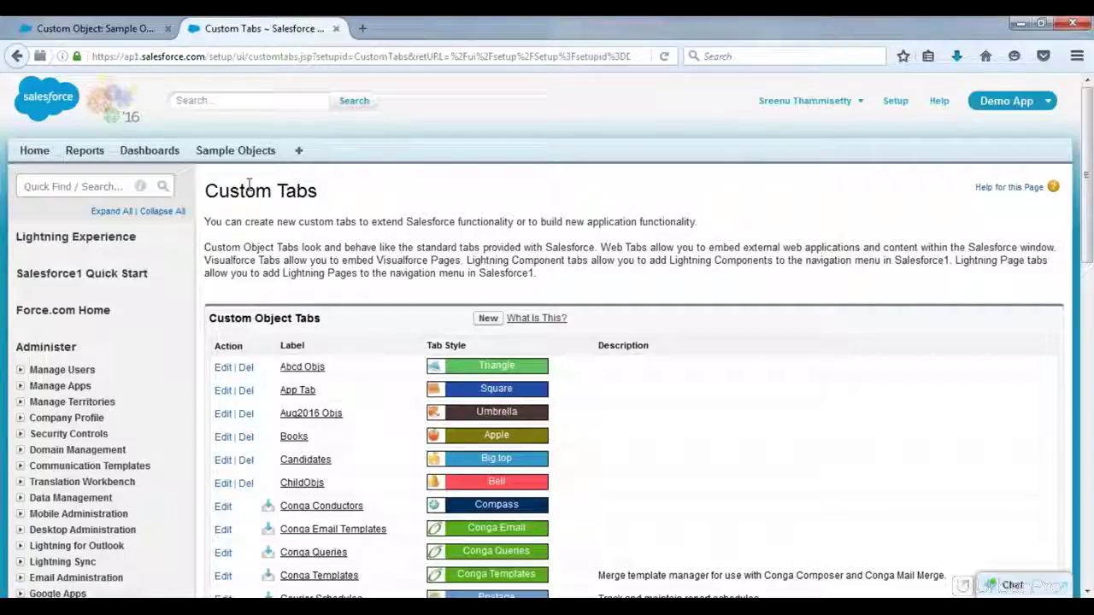
Step: Create and save a new Sample Object record, numbered REC-0000
{"action": "left_click", "coordinate": [236, 152]}
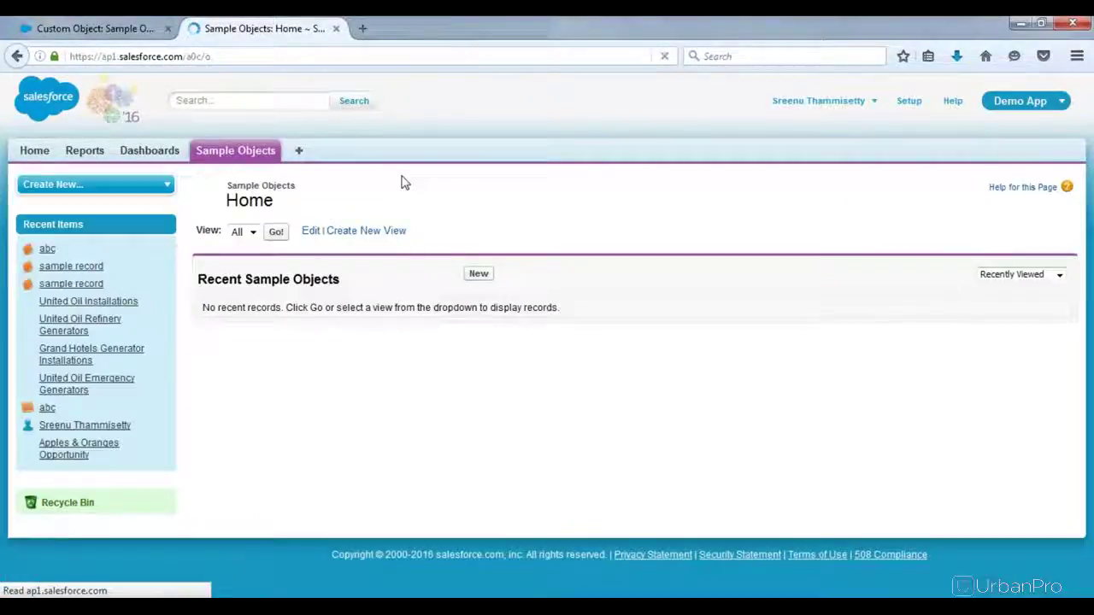
{"action": "left_click", "coordinate": [478, 276]}
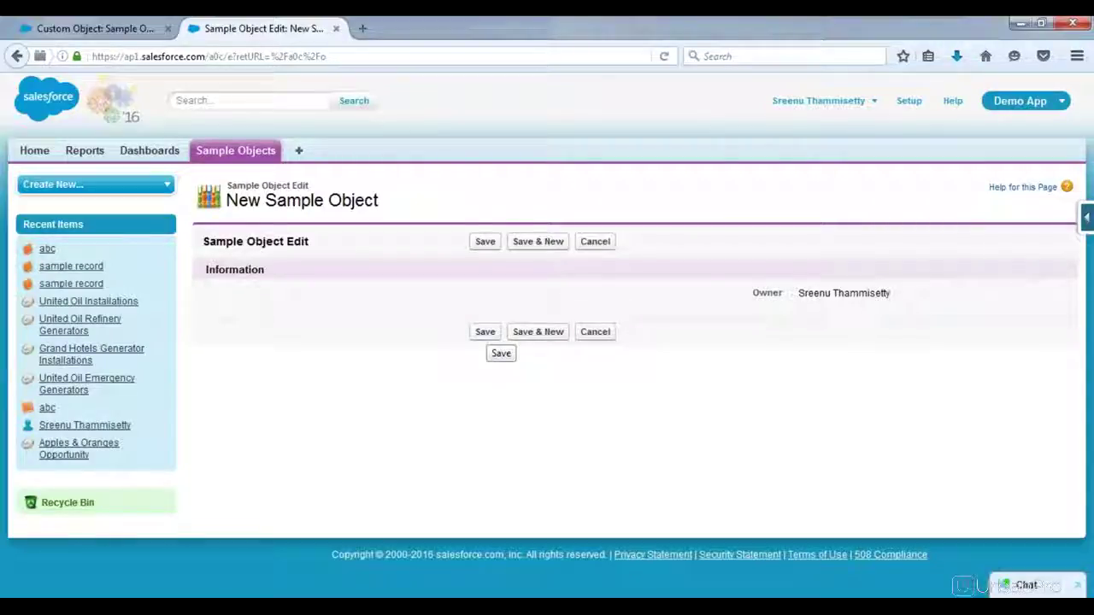
{"action": "left_click", "coordinate": [485, 332]}
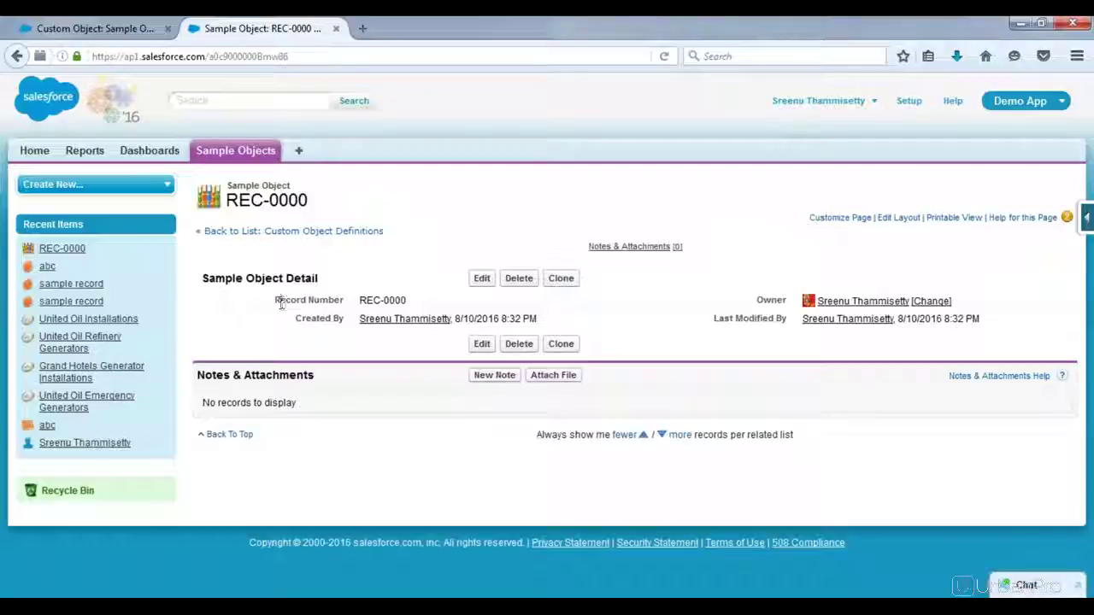
Step: Point out the REC-0000 Record Number, then return to the Sample Object definition
{"action": "left_click_drag", "start_coordinate": [279, 303], "coordinate": [348, 310]}
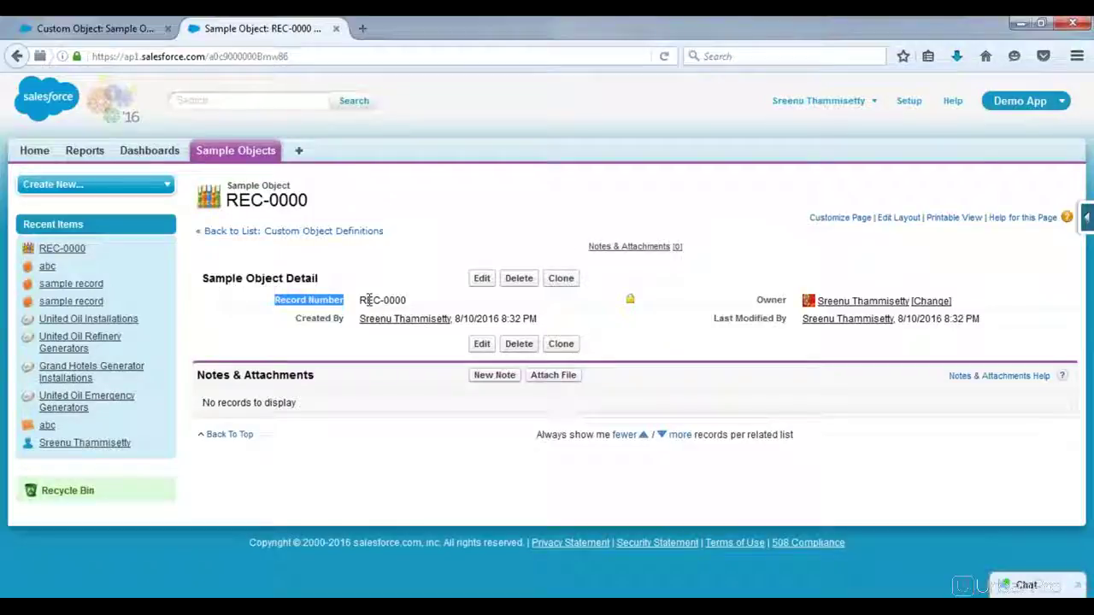
{"action": "left_click_drag", "start_coordinate": [360, 300], "coordinate": [383, 300]}
{"action": "left_click", "coordinate": [407, 300]}
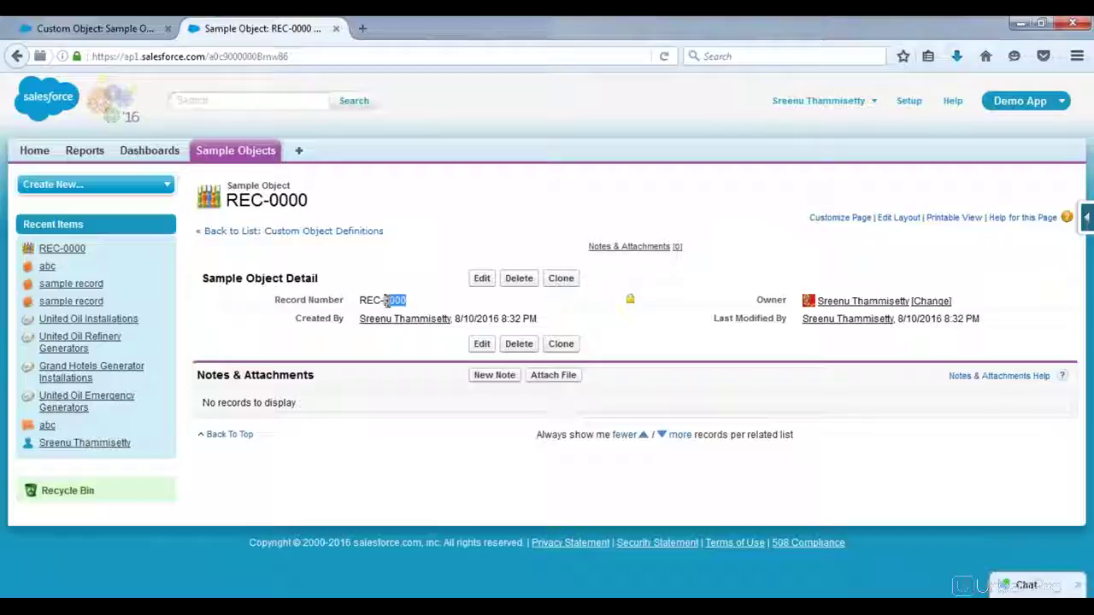
{"action": "left_click", "coordinate": [342, 301]}
{"action": "left_click", "coordinate": [261, 237]}
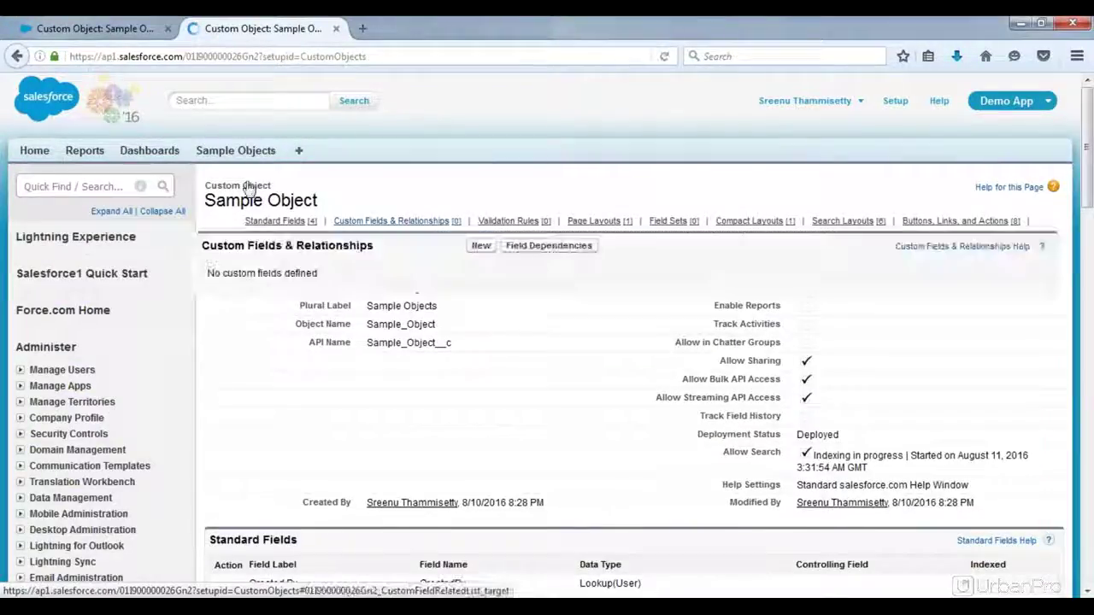
Step: Create three more records using Save & New, then return to the Sample Objects list
{"action": "left_click", "coordinate": [237, 154]}
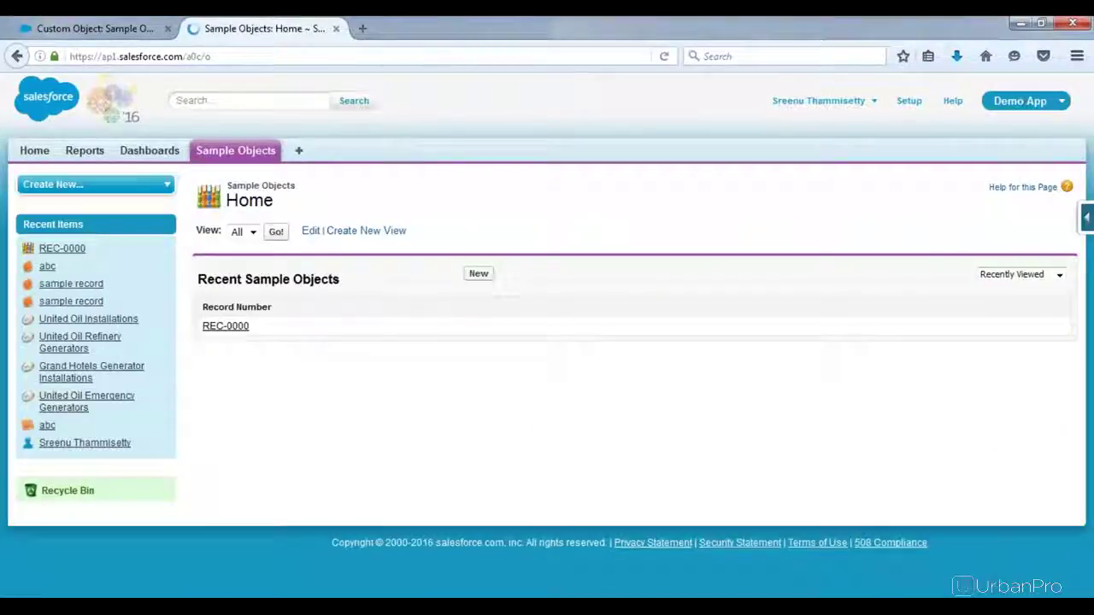
{"action": "left_click", "coordinate": [479, 274]}
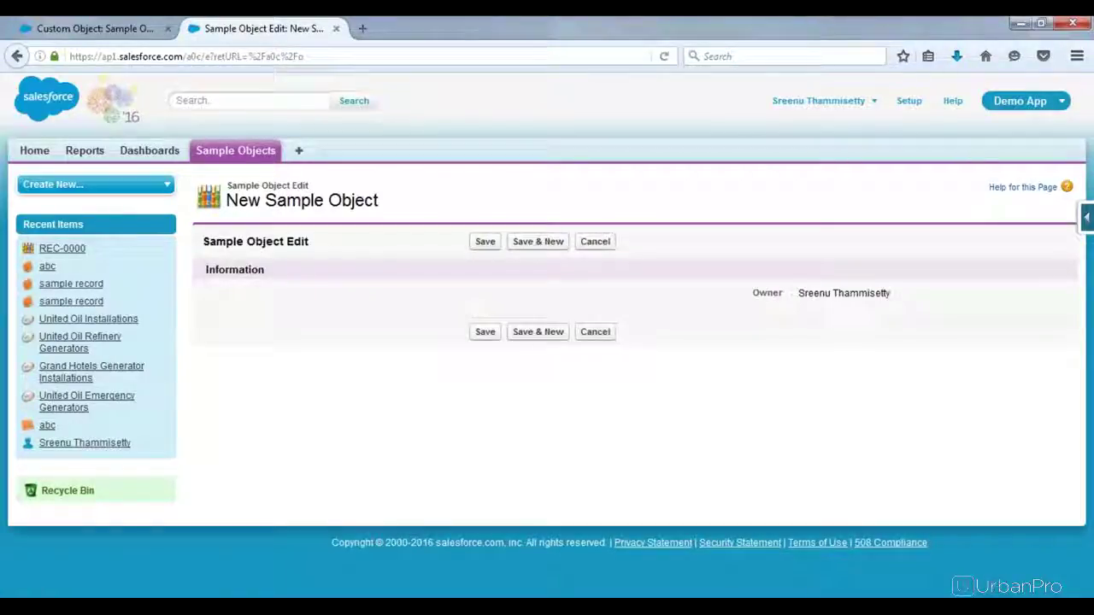
{"action": "left_click", "coordinate": [539, 244]}
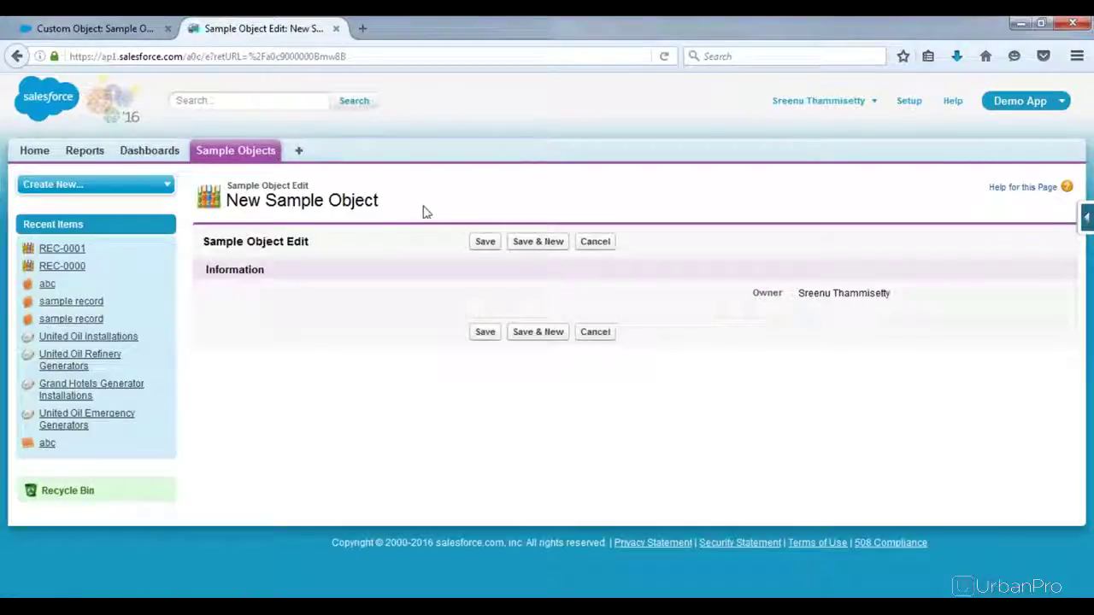
{"action": "left_click", "coordinate": [538, 241]}
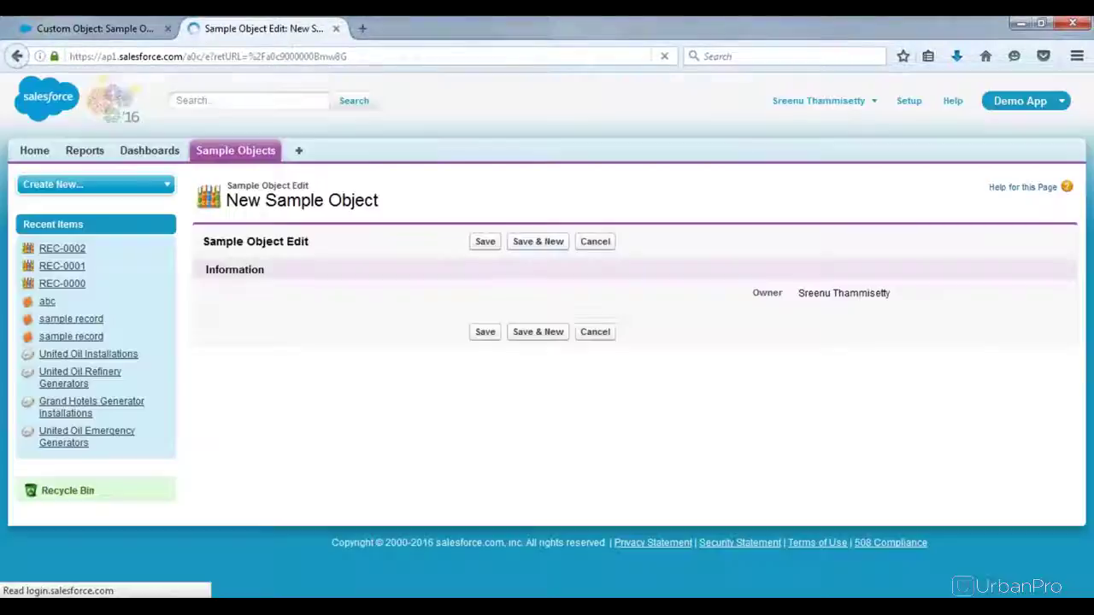
{"action": "left_click", "coordinate": [537, 241]}
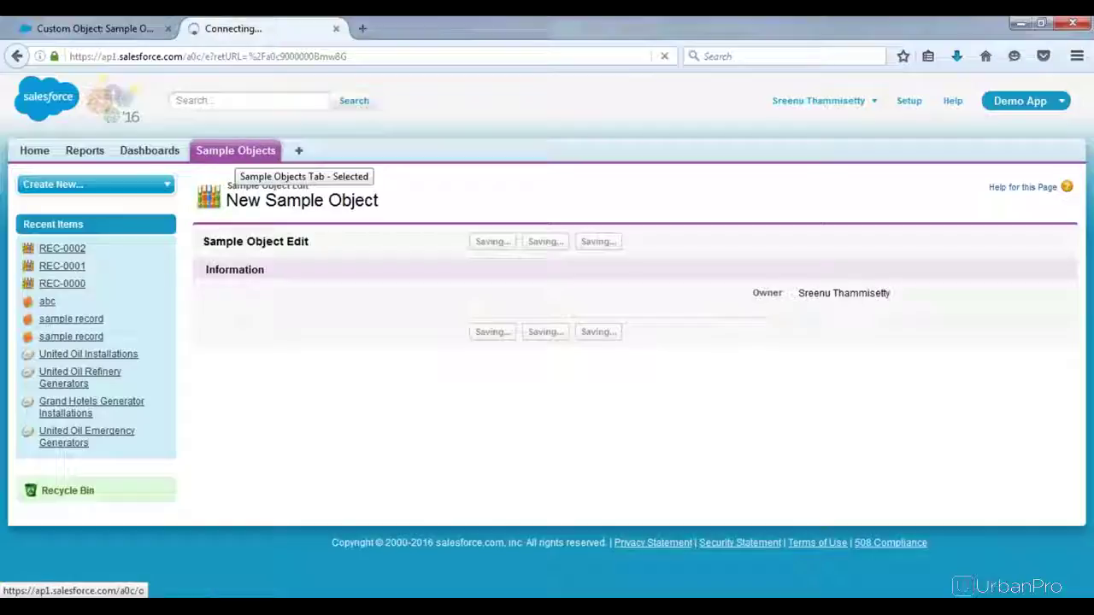
{"action": "left_click", "coordinate": [236, 154]}
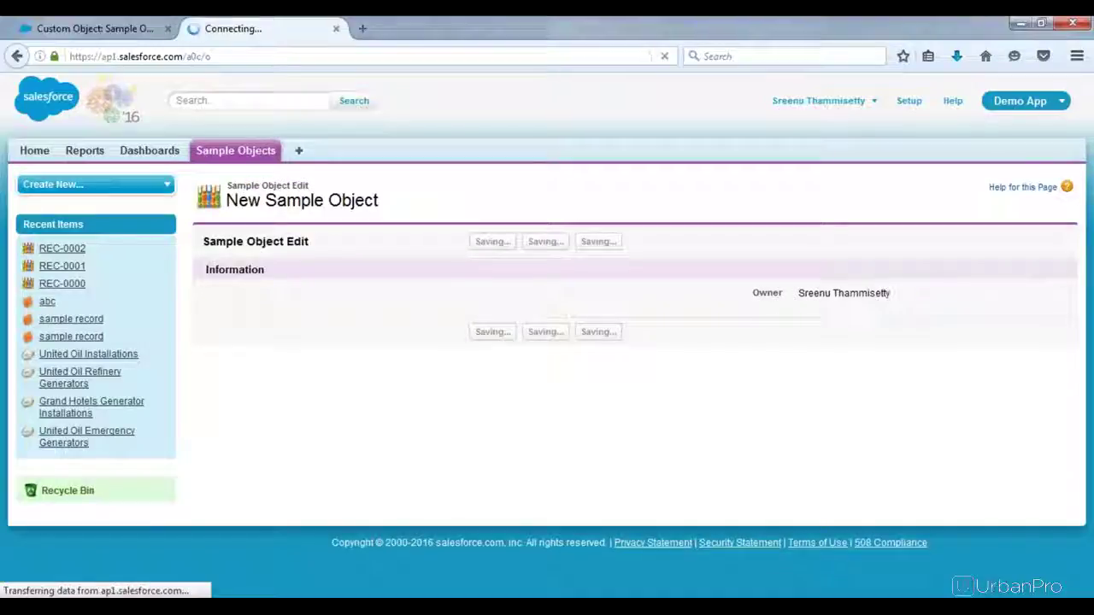